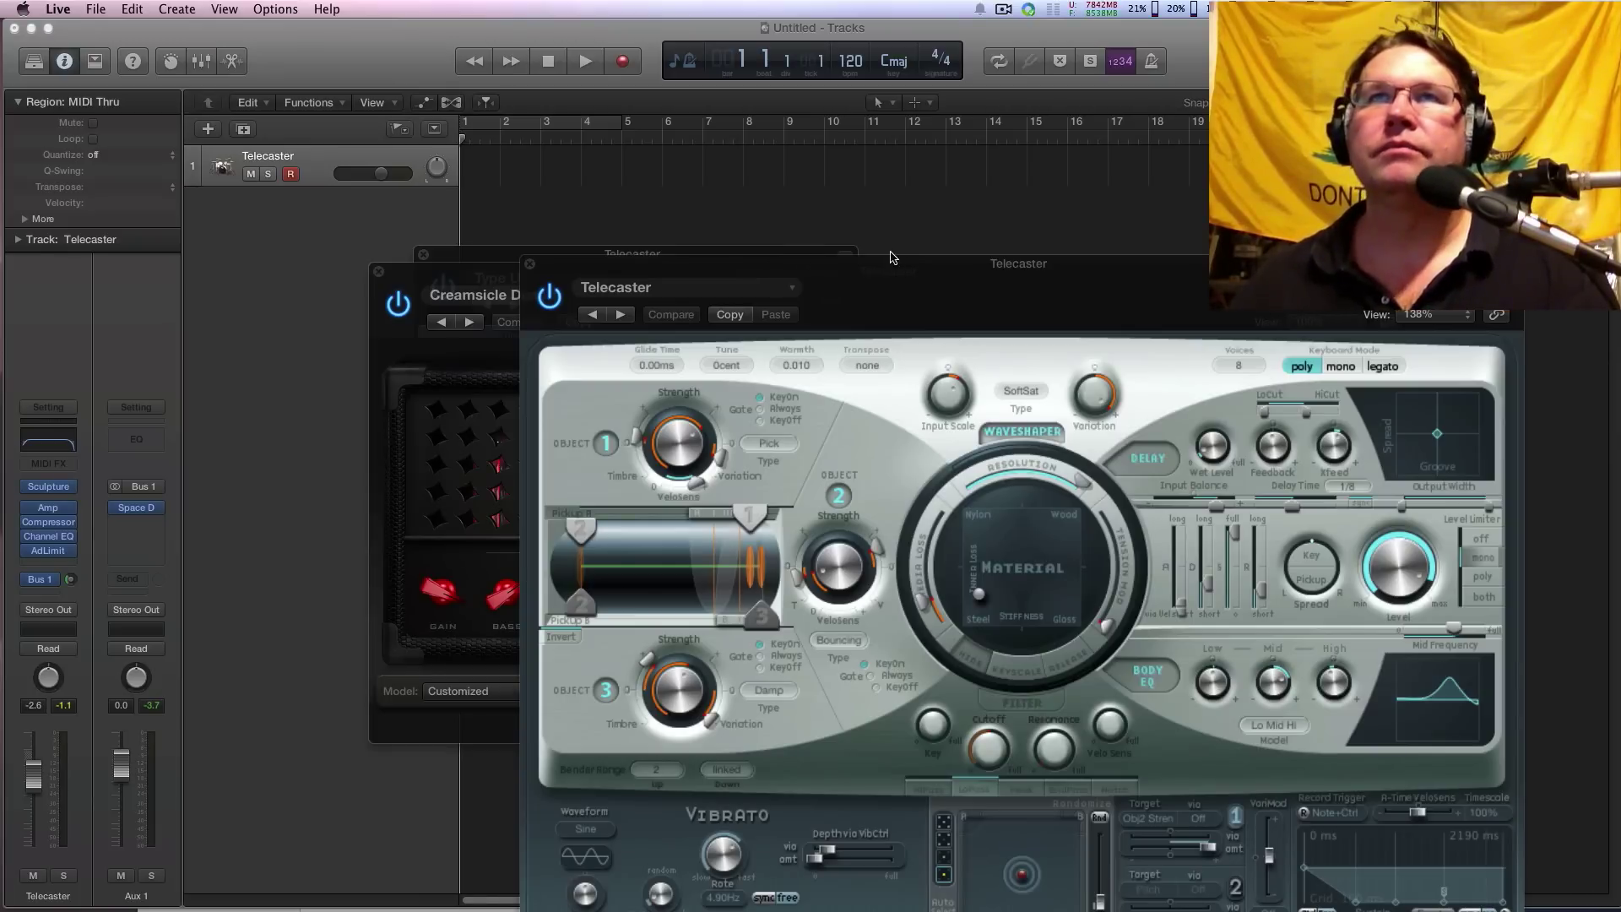
# Close the Telecaster track's open Sculpture, amp and Compressor plug-in windows.
pyautogui.moveTo(1057, 272); pyautogui.dragTo(1028, 201)
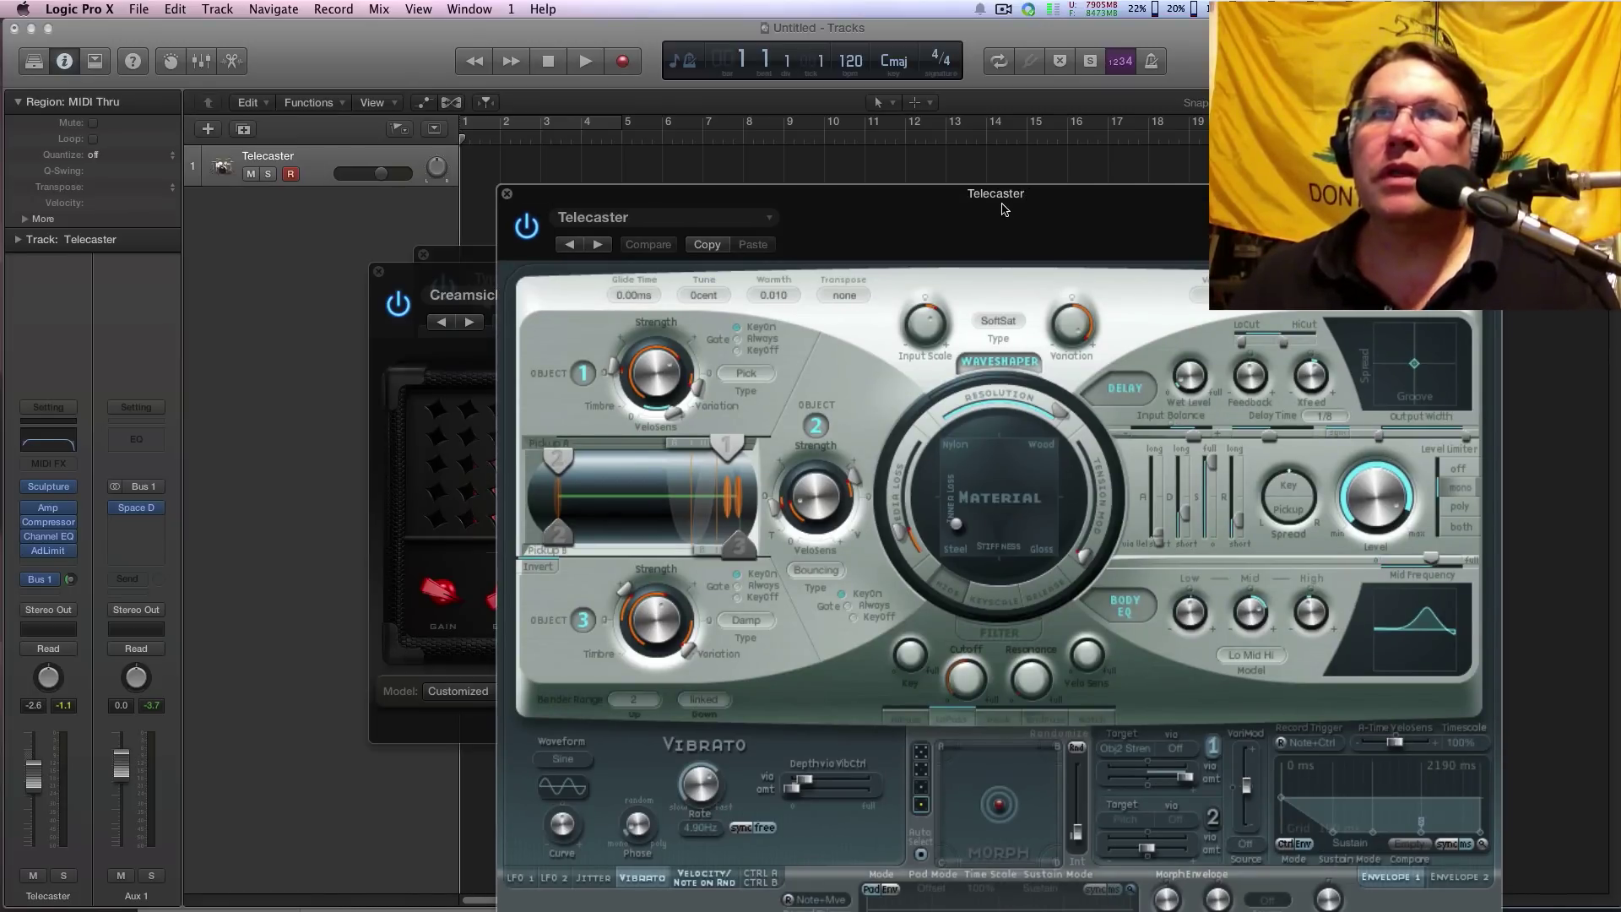
pyautogui.moveTo(1015, 197); pyautogui.dragTo(1008, 125)
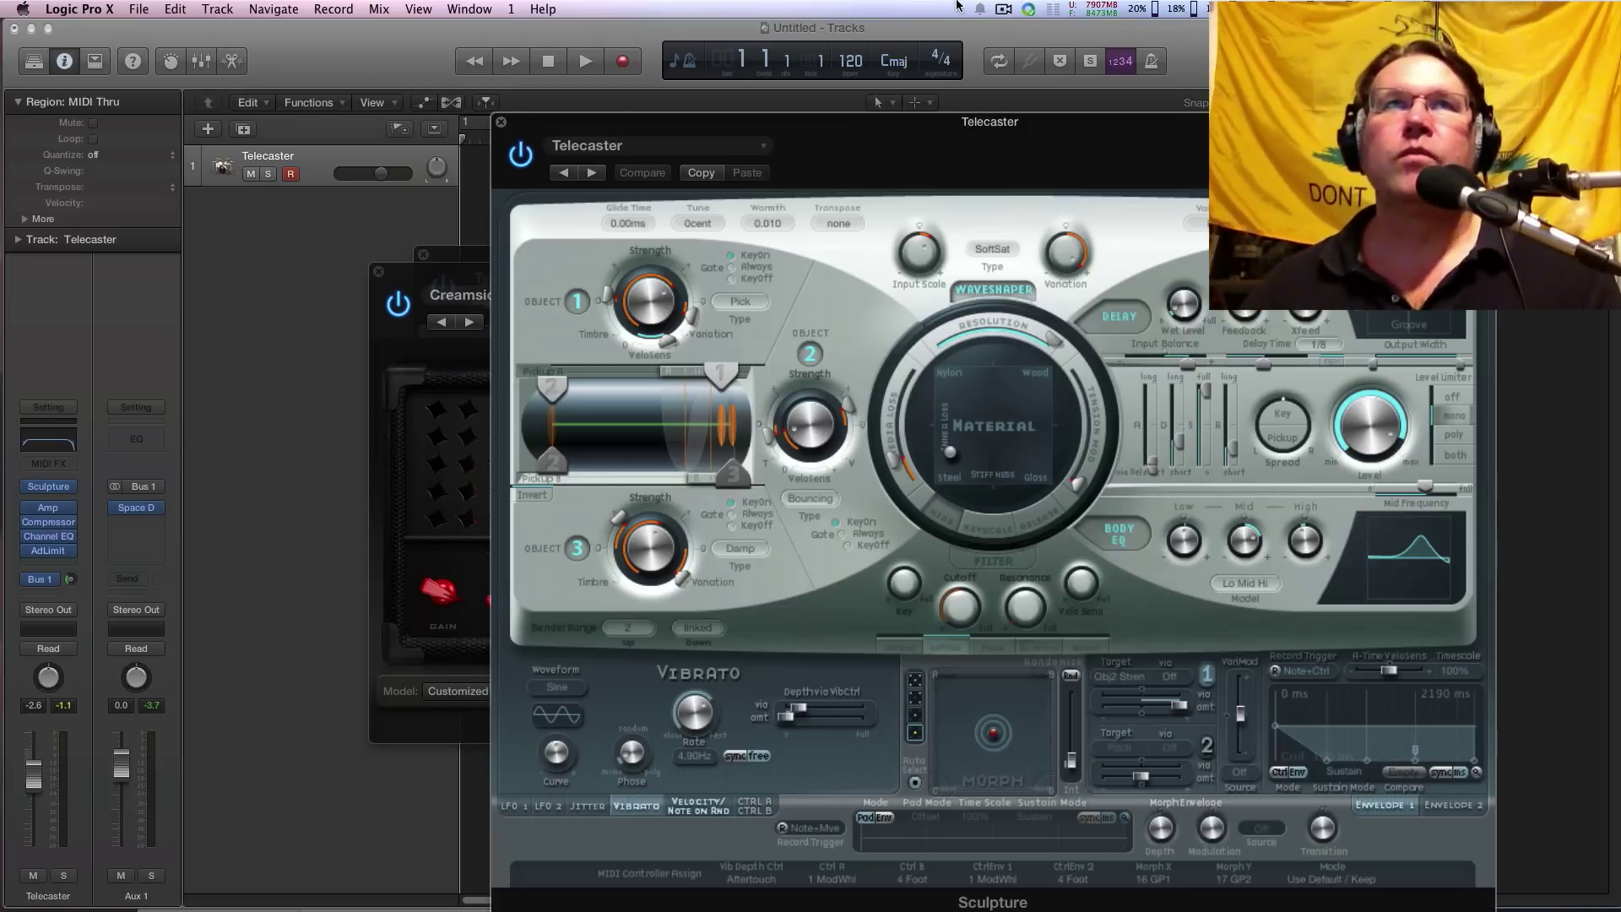
pyautogui.click(501, 123)
pyautogui.click(379, 276)
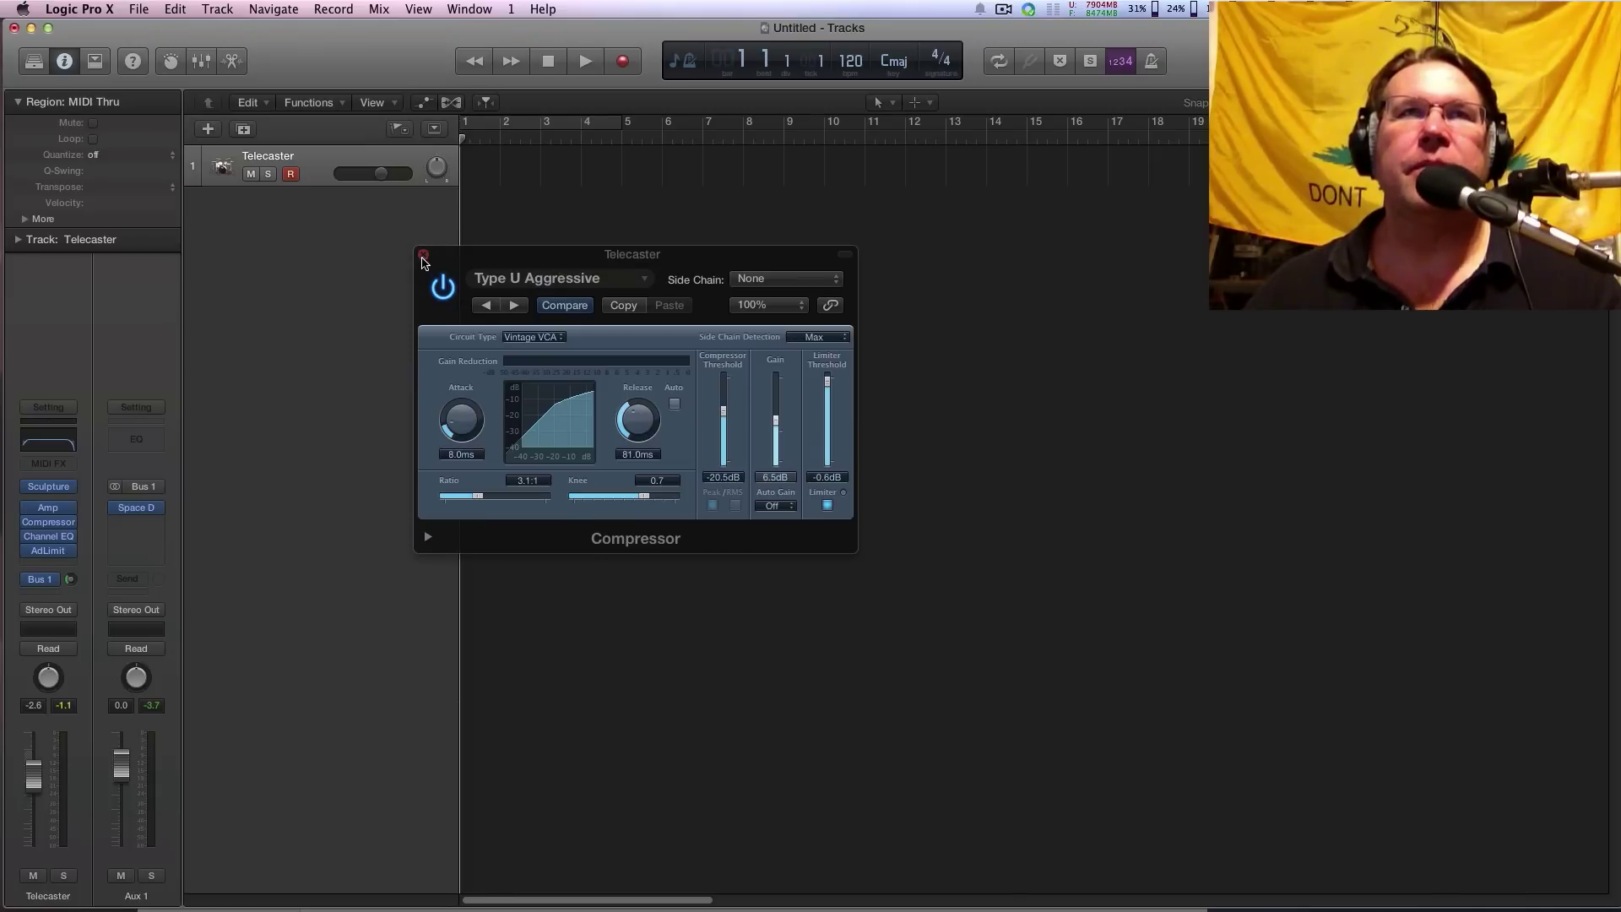
pyautogui.click(424, 255)
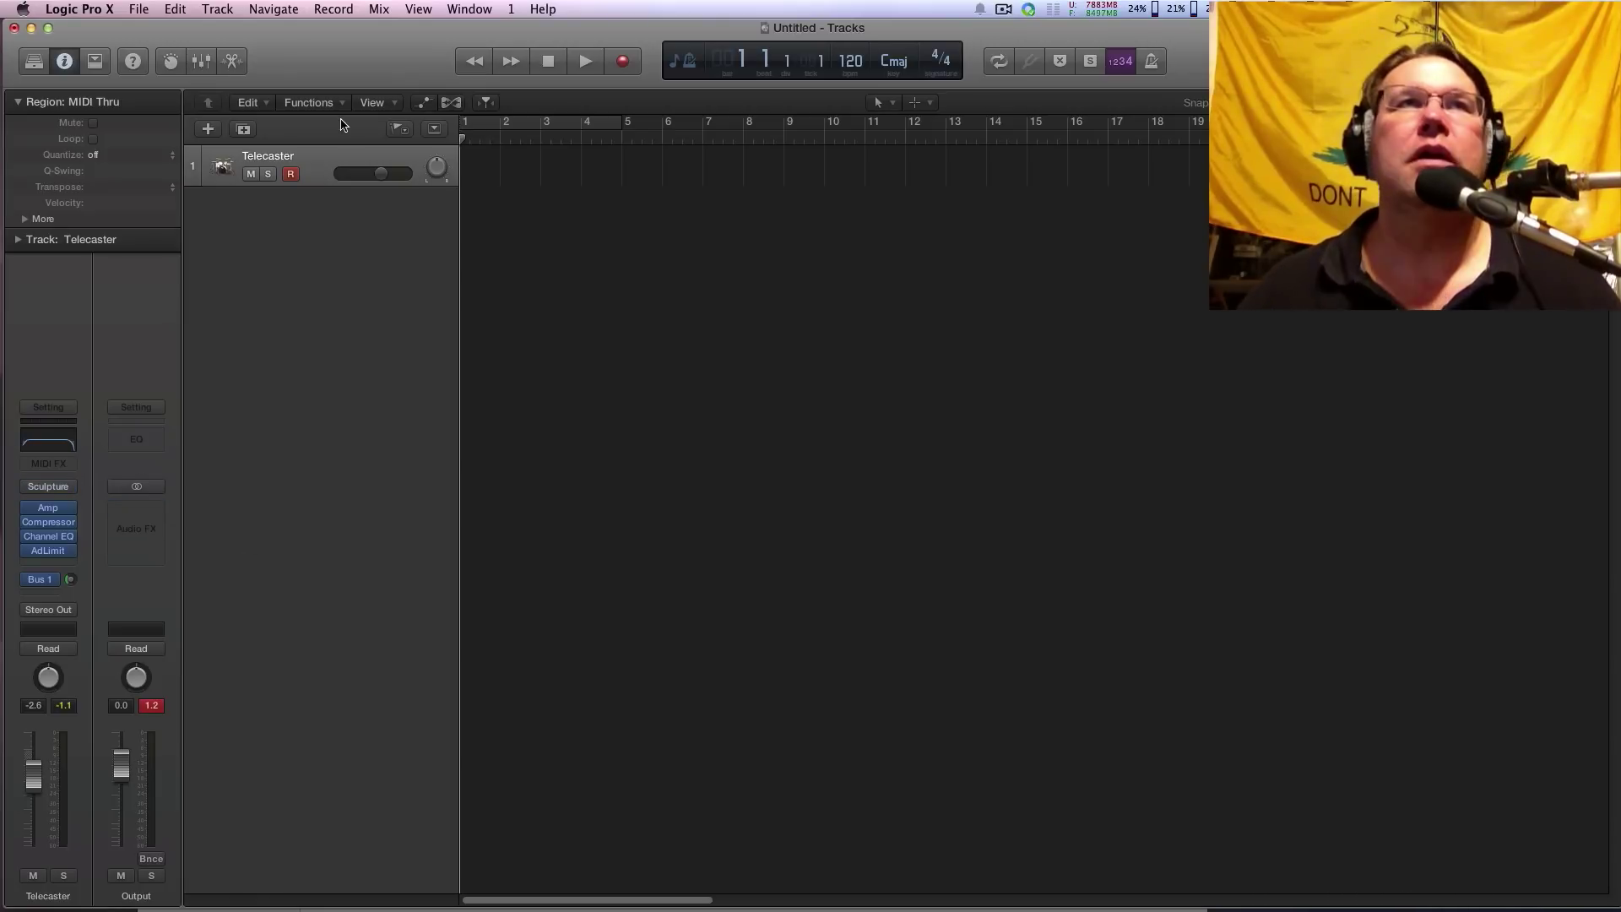
# Create one new software instrument track and load the stereo Sculpture synth on it.
pyautogui.click(208, 128)
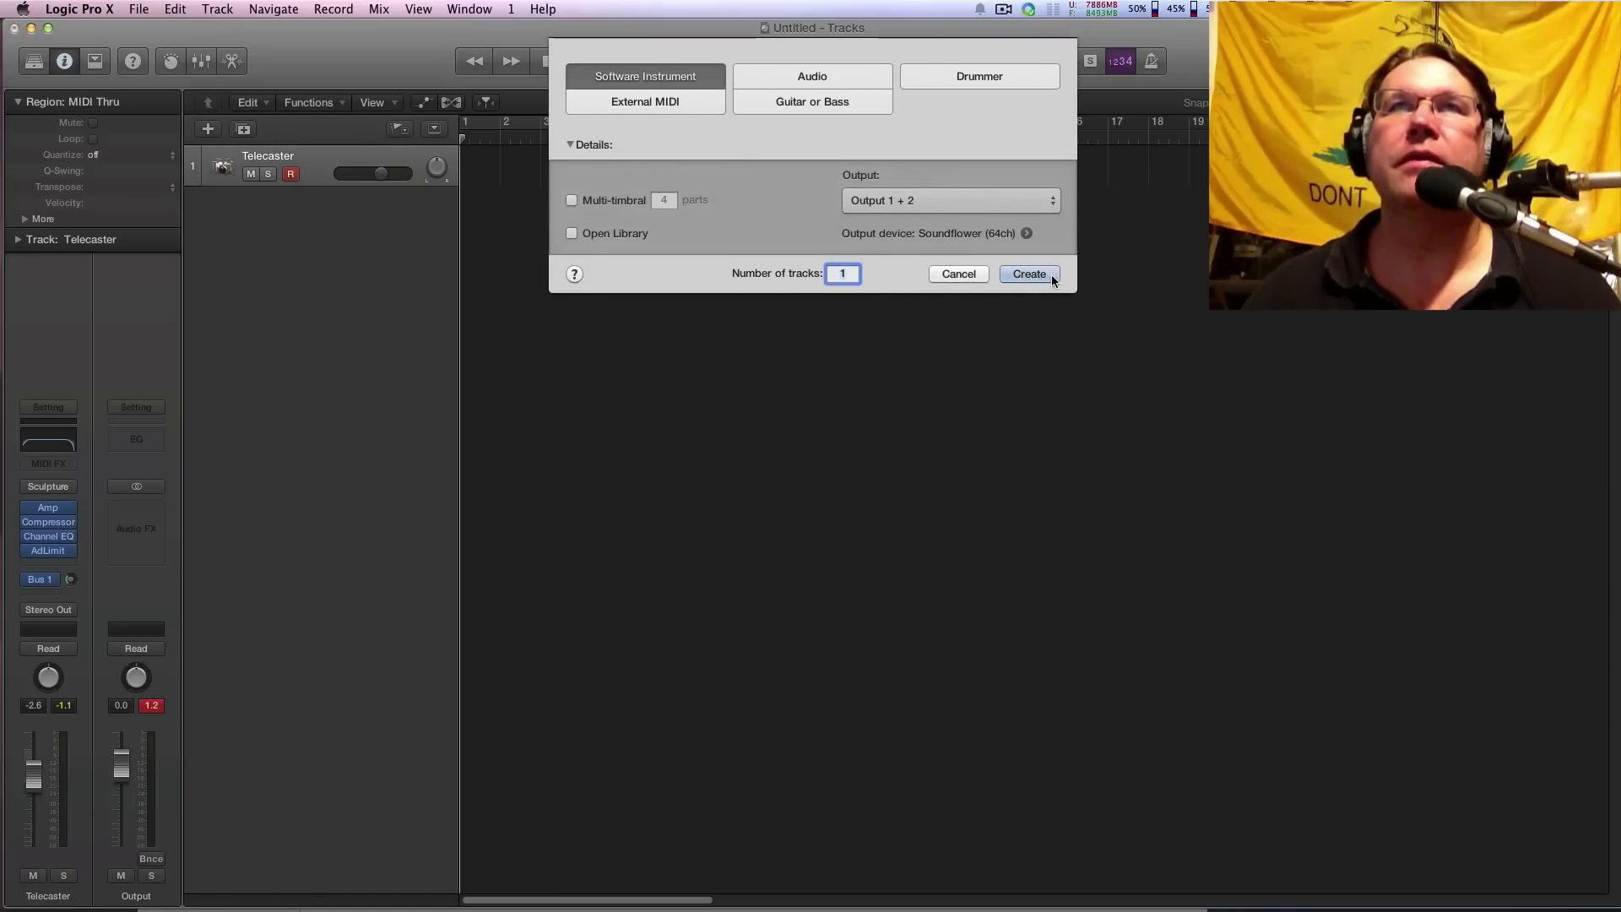
pyautogui.click(1044, 274)
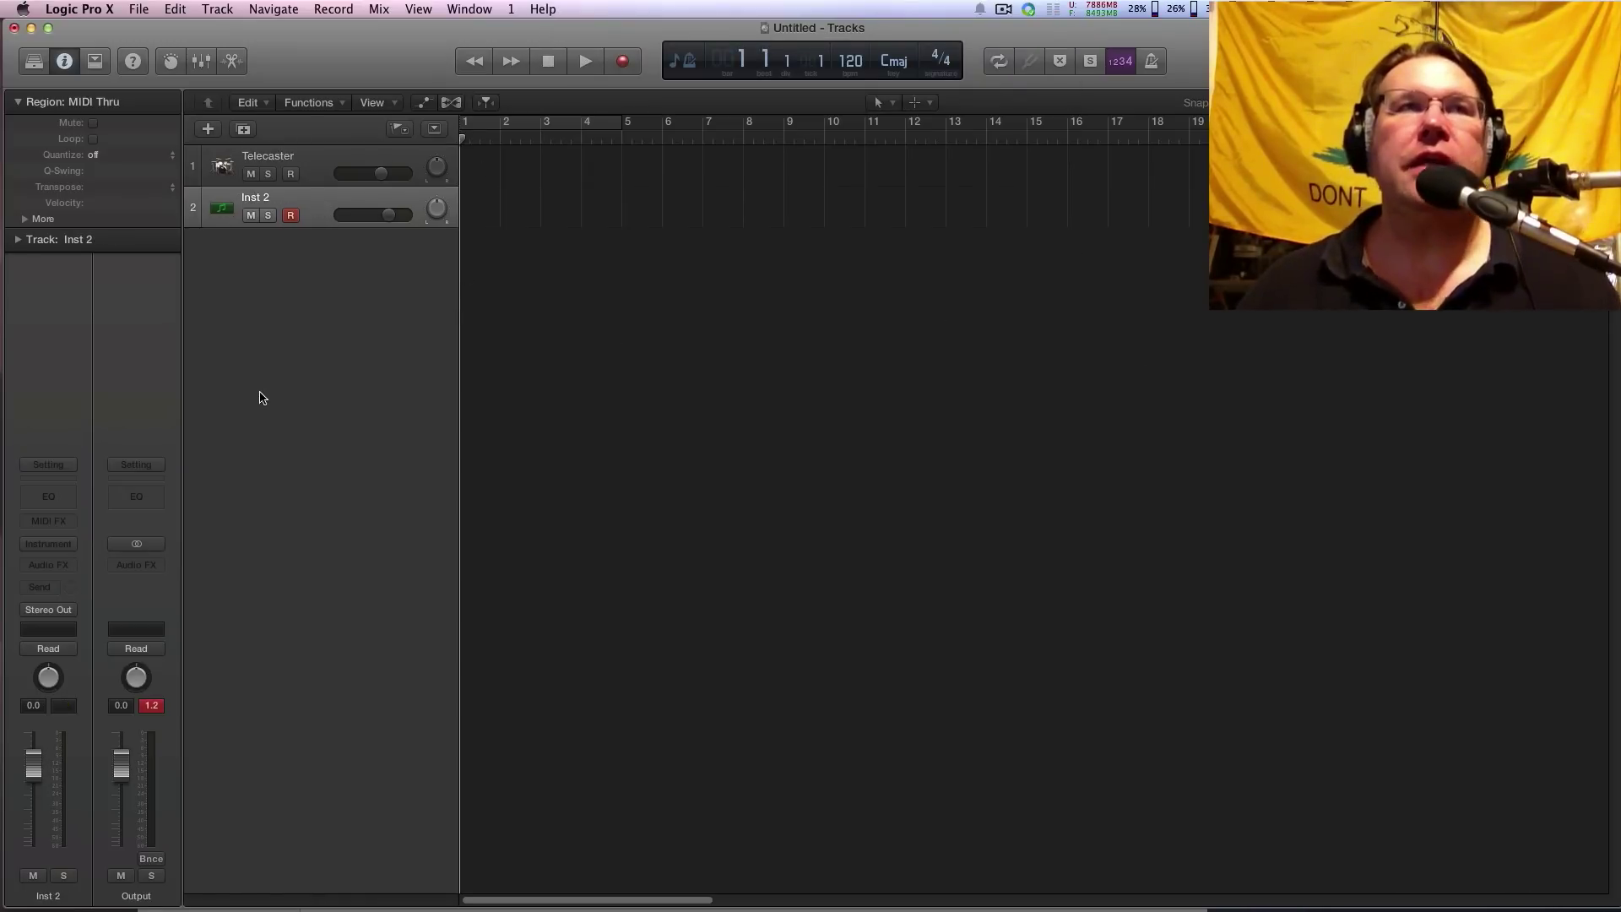
pyautogui.click(58, 545)
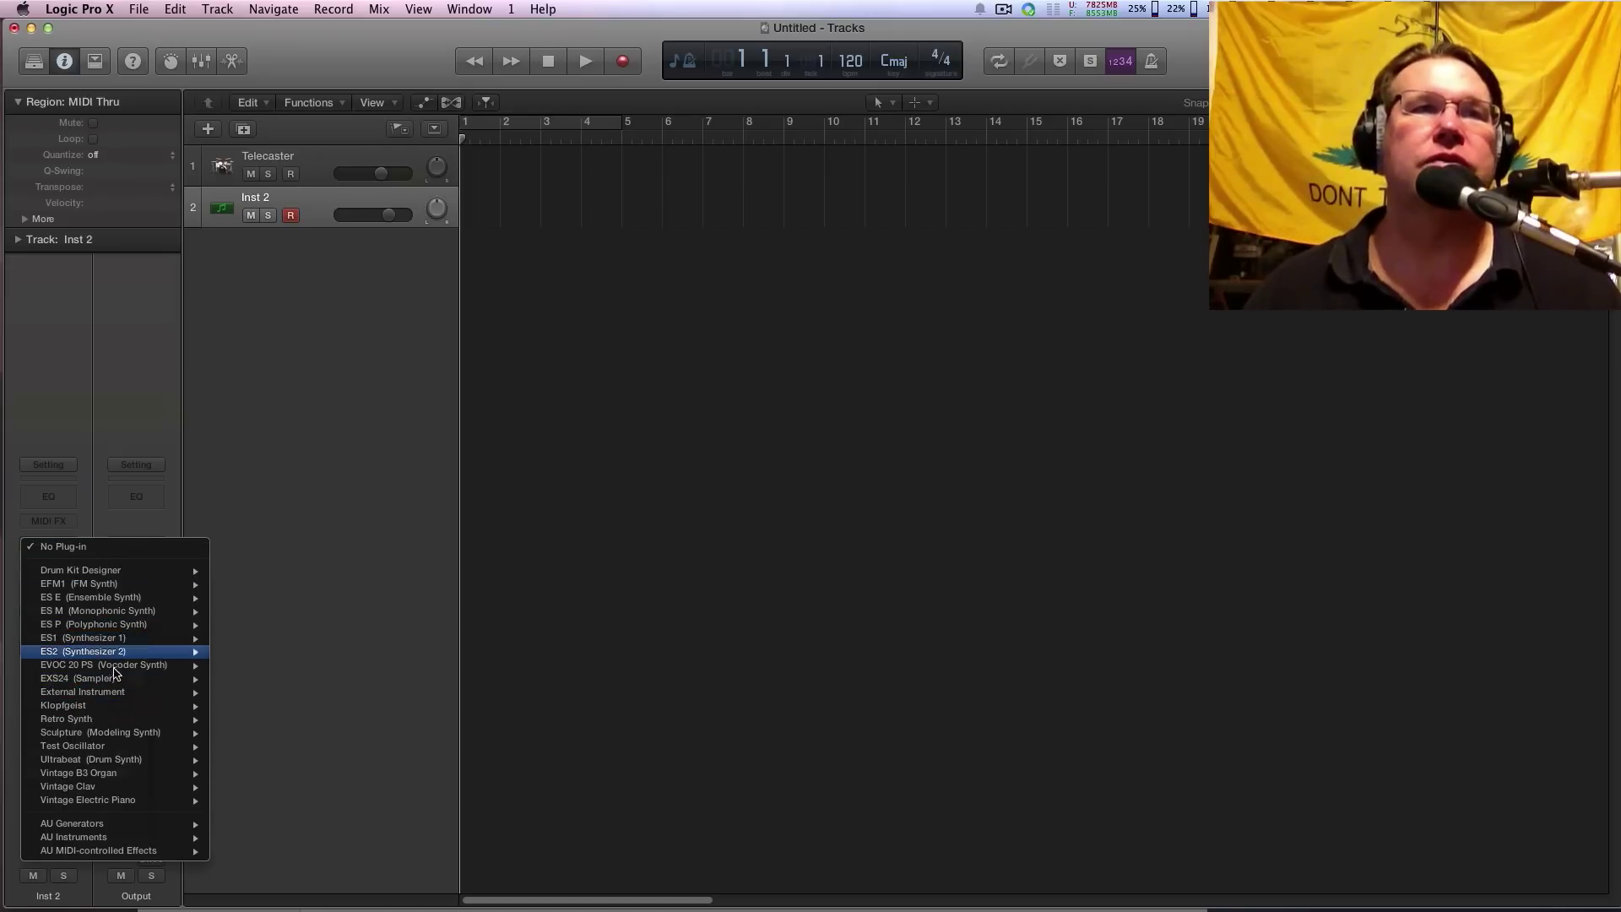
pyautogui.moveTo(110, 724)
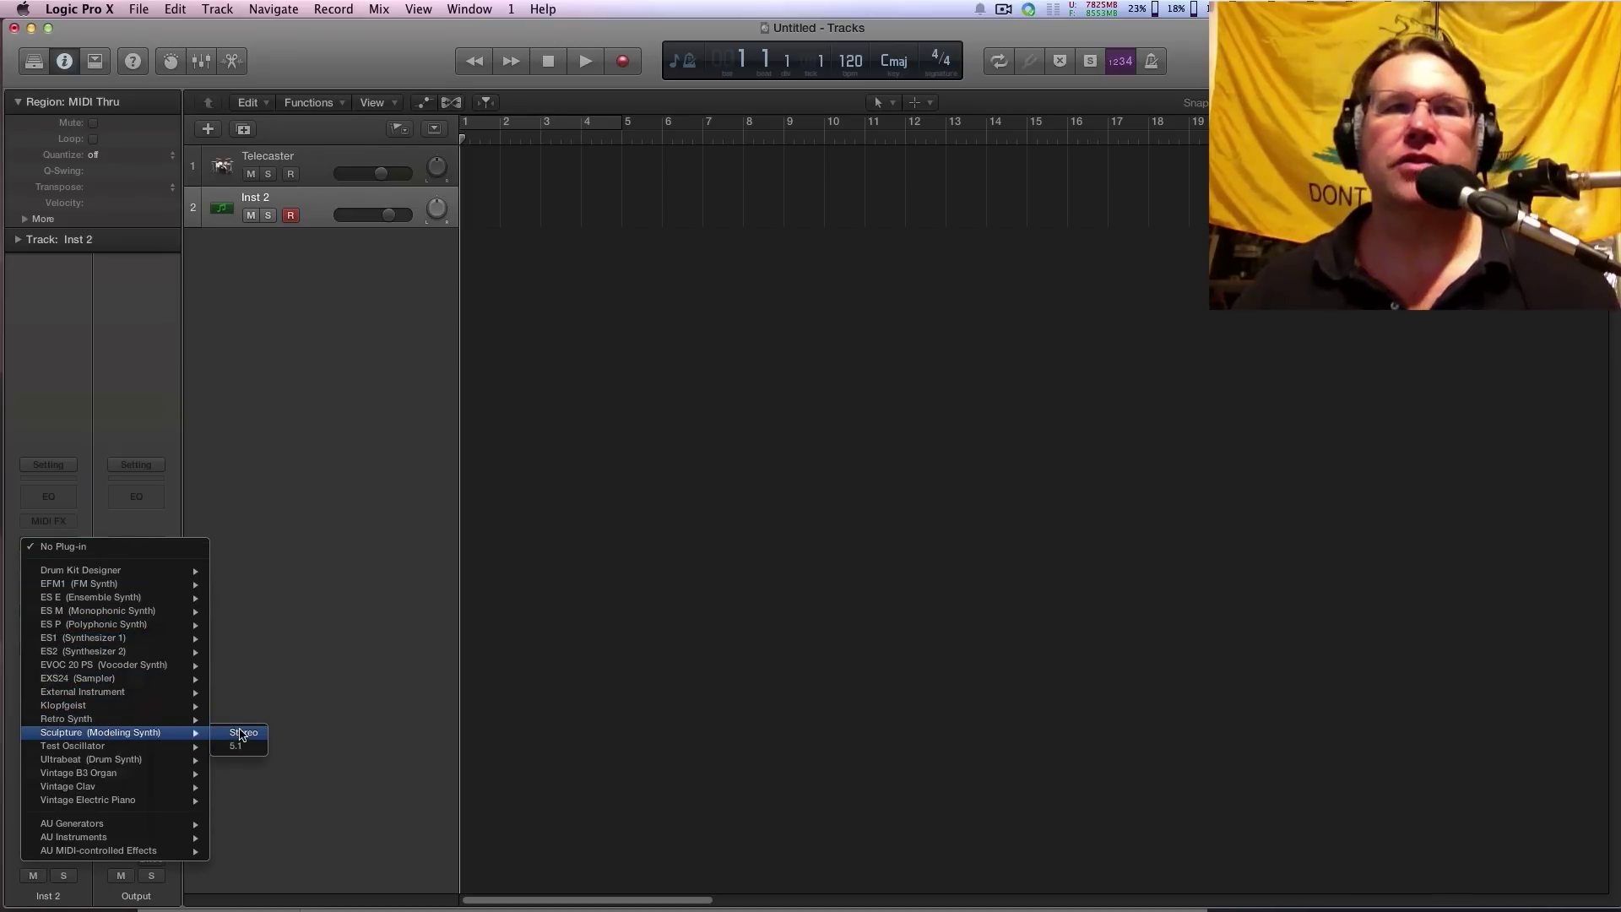
pyautogui.click(244, 733)
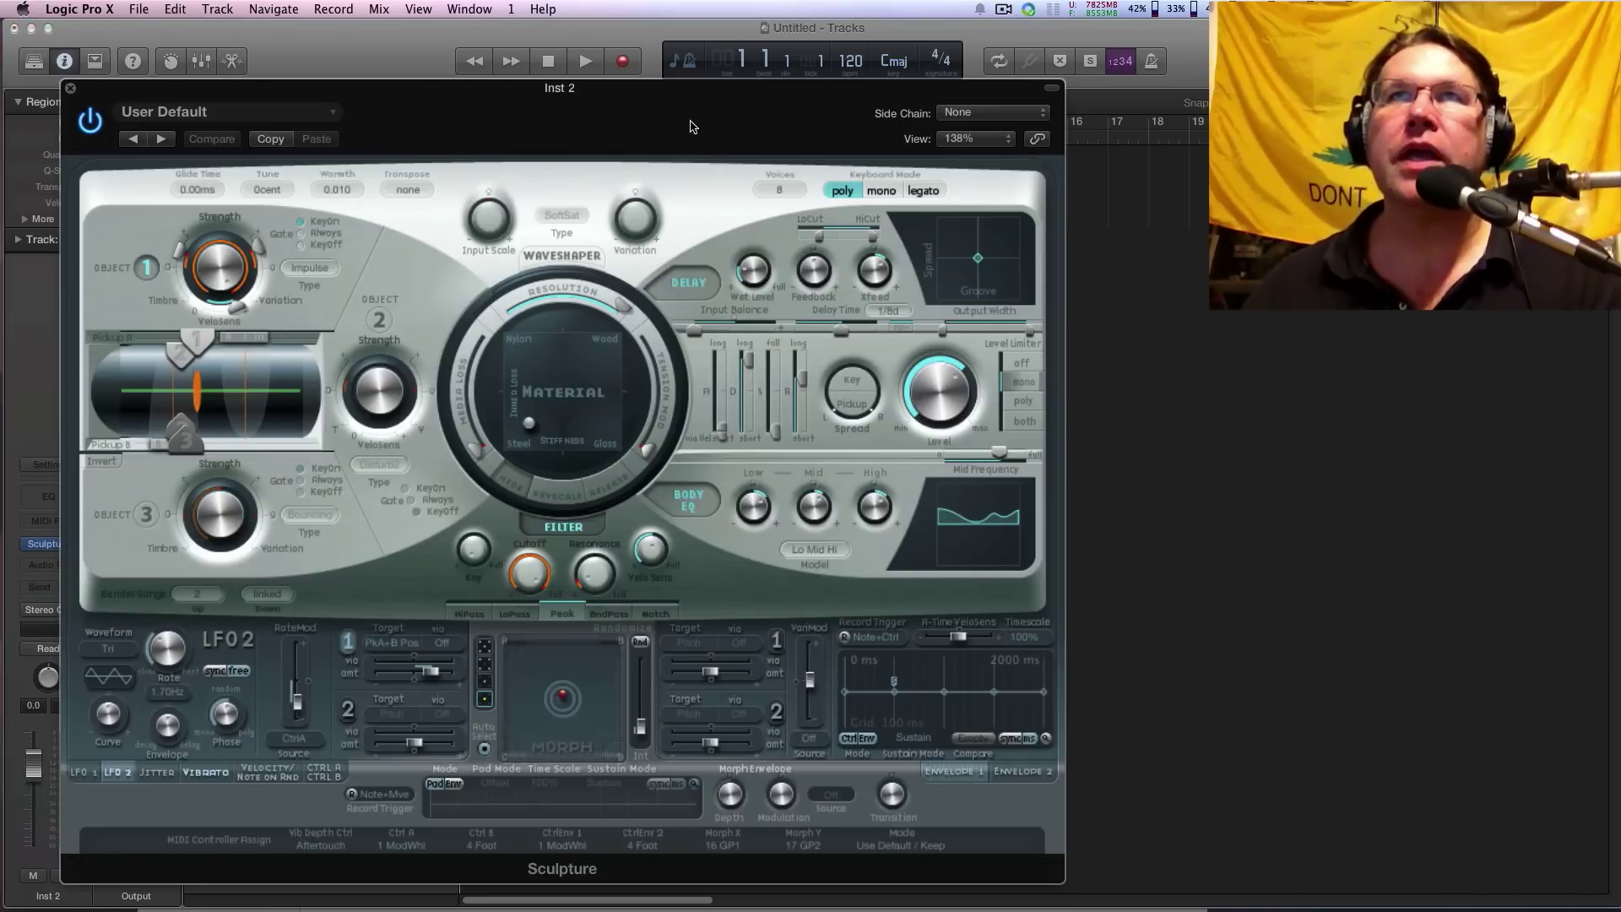
pyautogui.moveTo(679, 102); pyautogui.dragTo(940, 83)
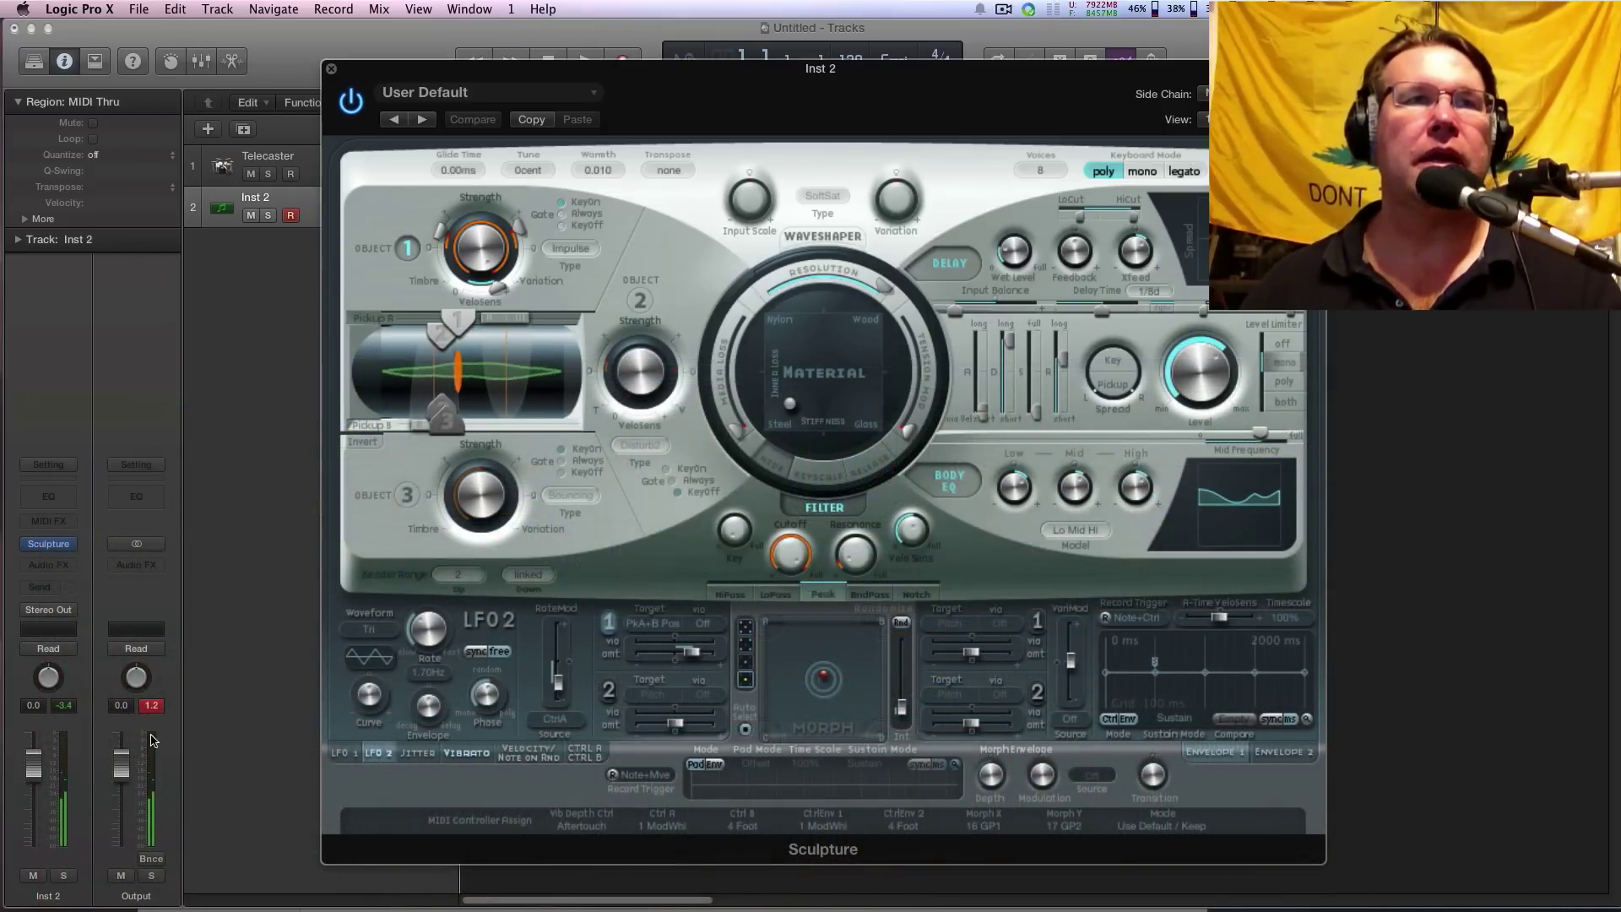
# Reset the Output channel's peak level, insert an Adaptive Limiter on that channel and adjust the limiter's gain.
pyautogui.click(152, 705)
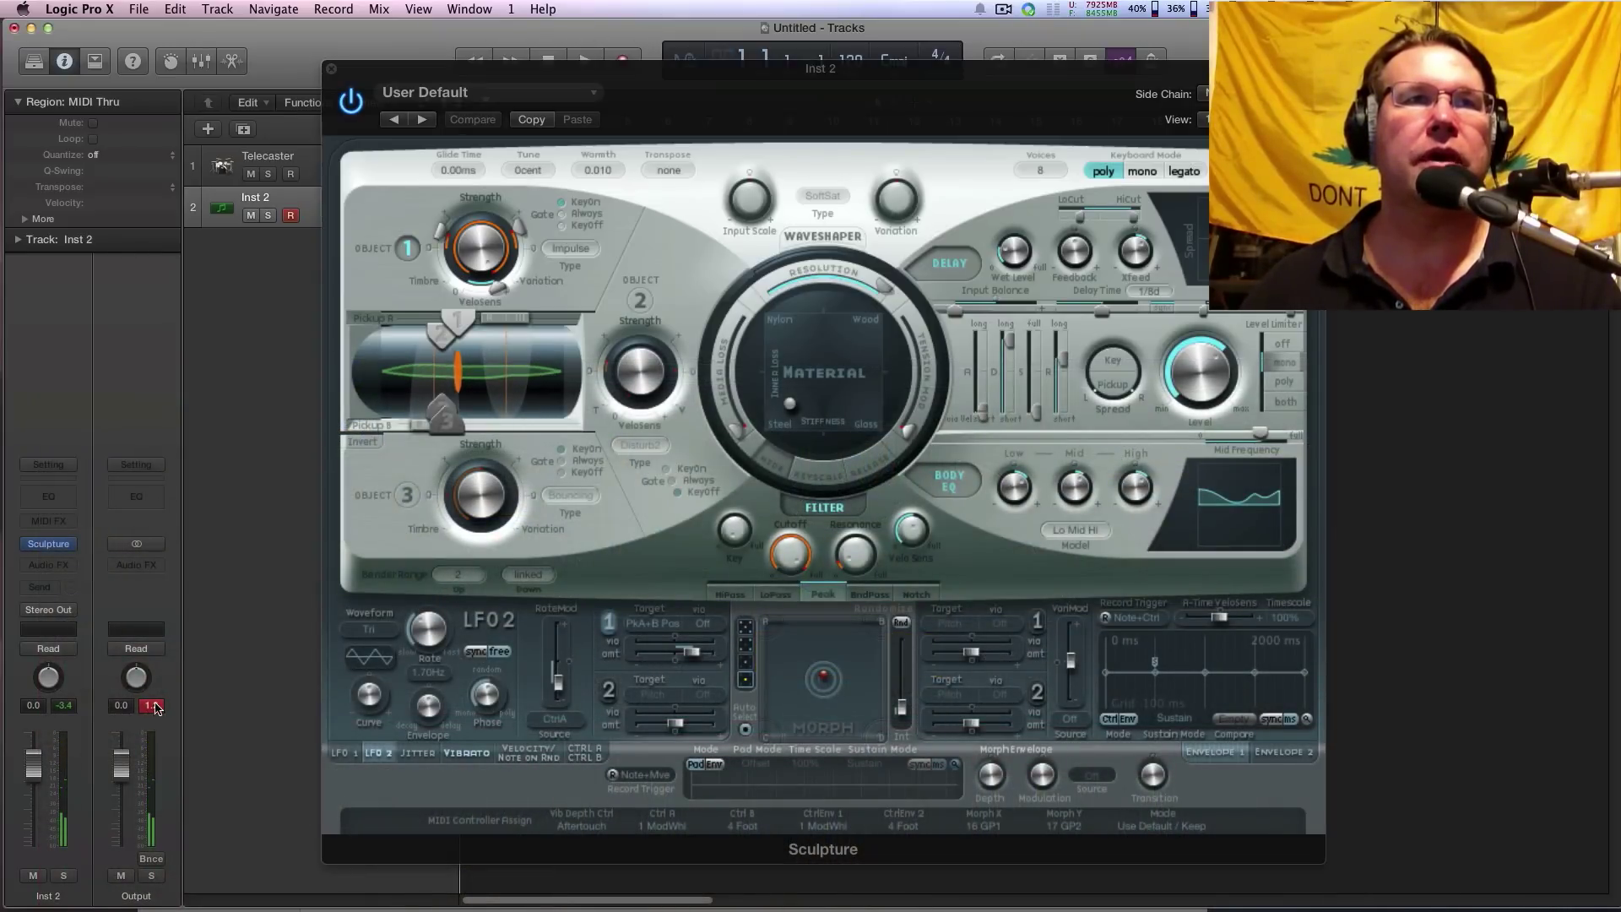
pyautogui.click(136, 566)
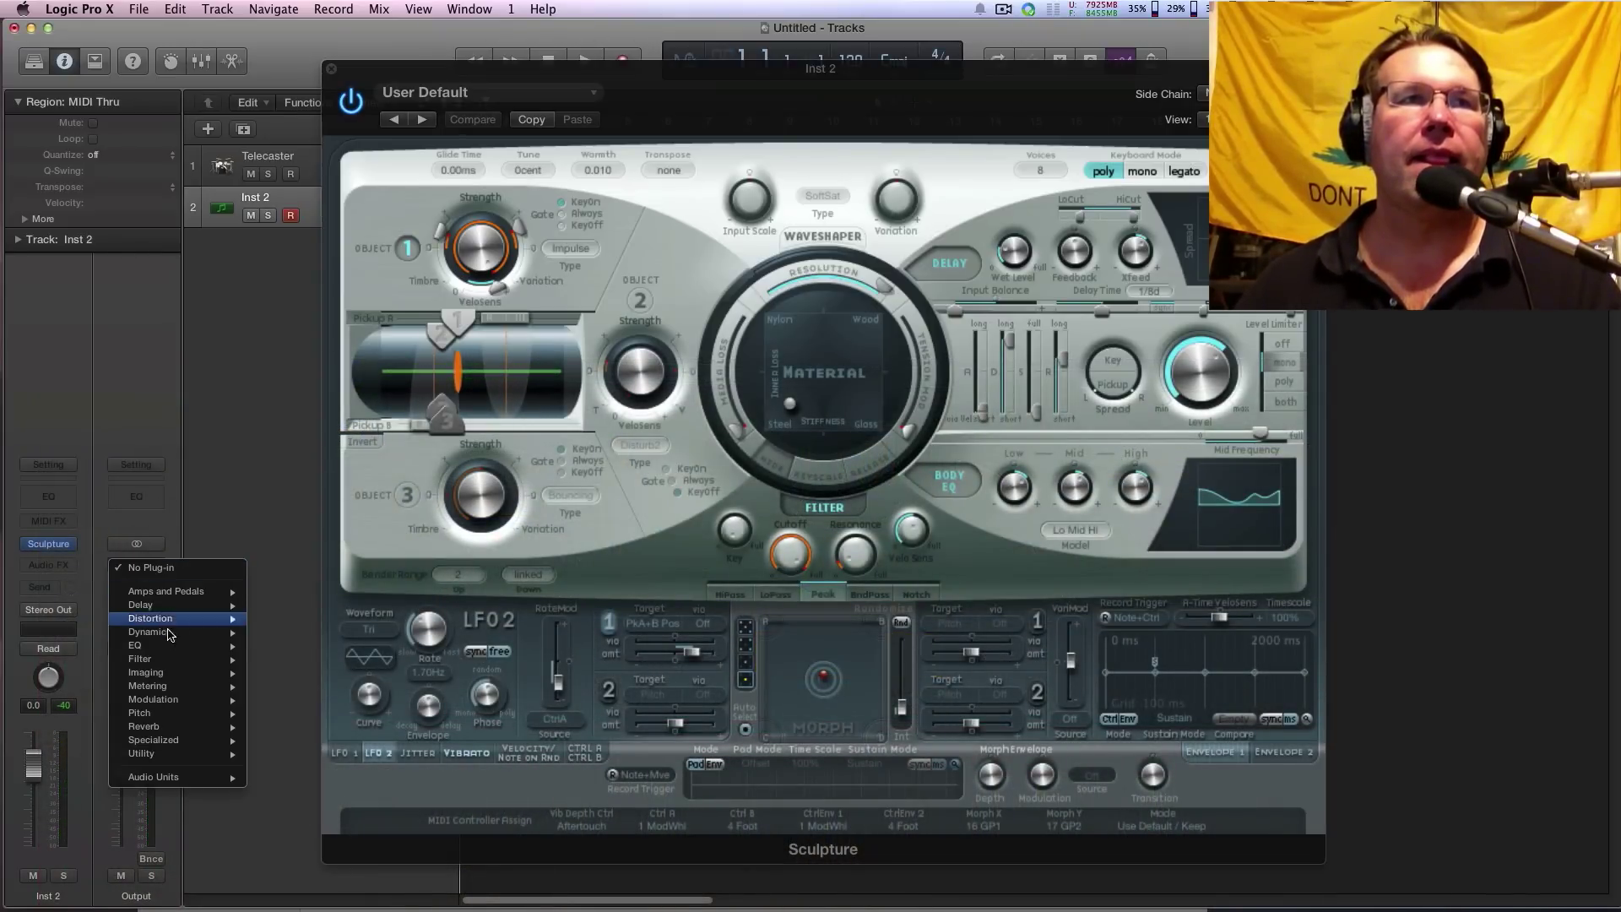
pyautogui.moveTo(186, 633)
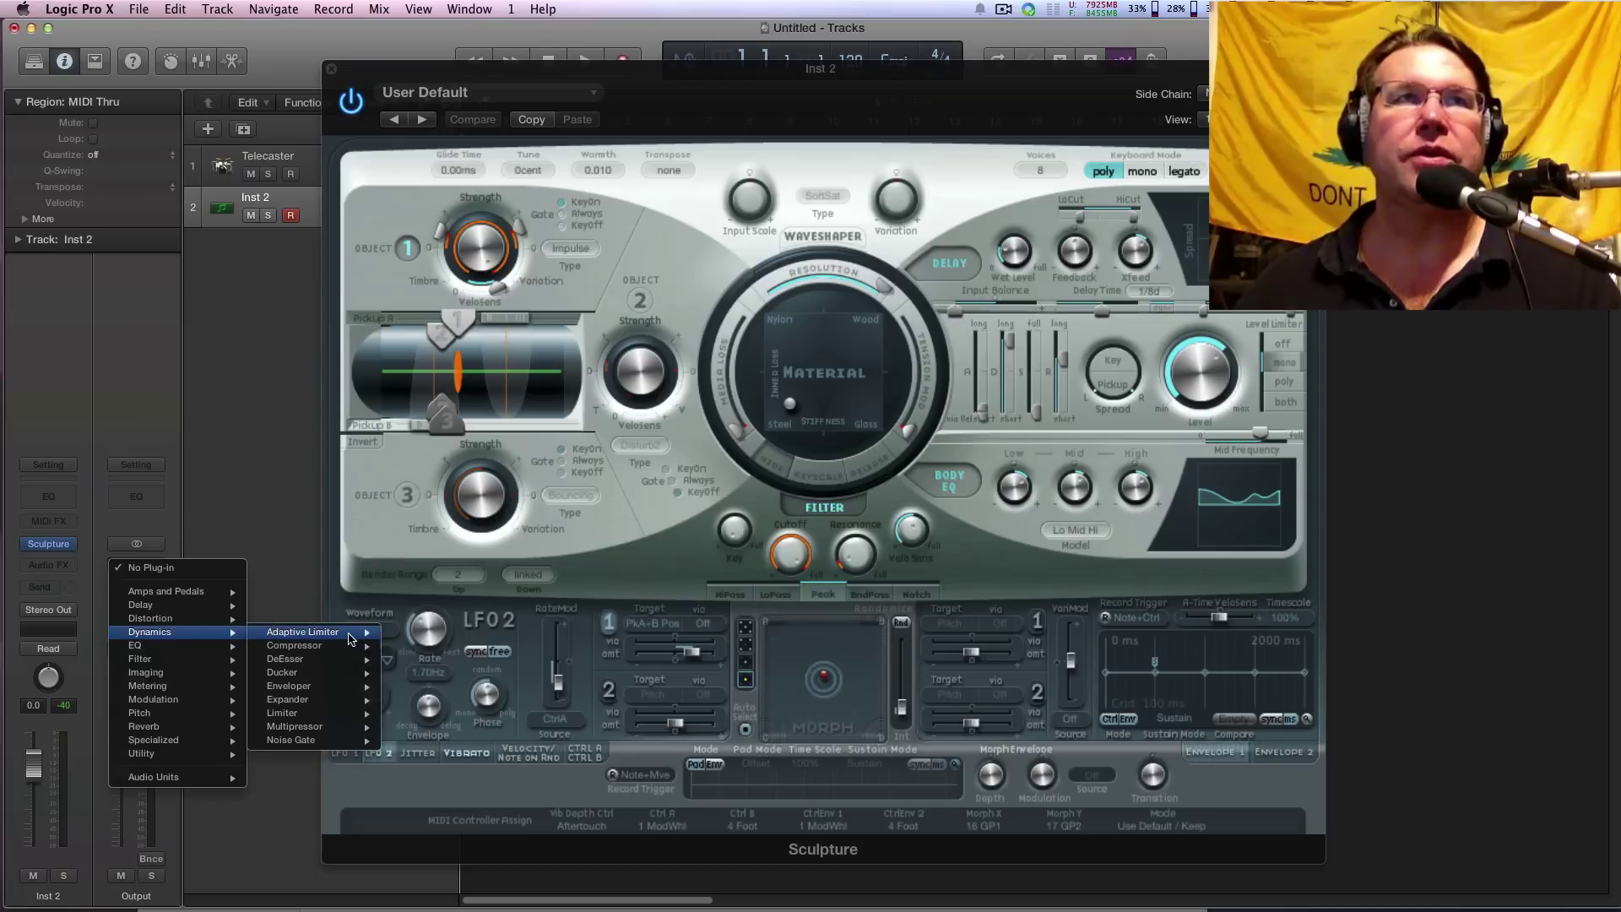
pyautogui.click(402, 639)
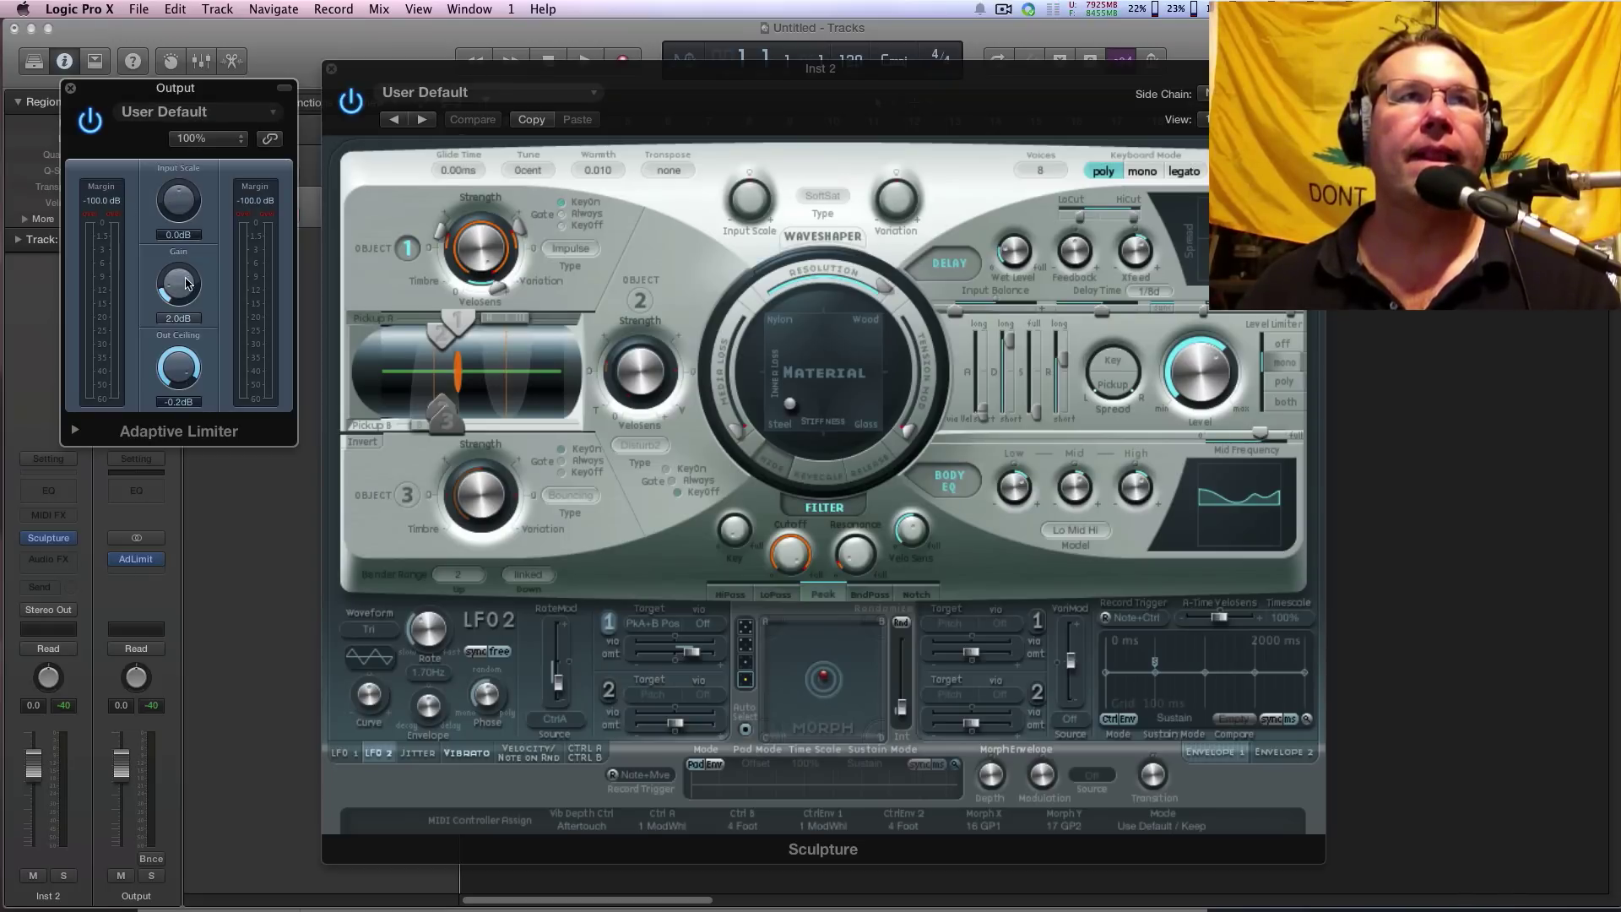
pyautogui.moveTo(180, 277); pyautogui.dragTo(204, 348)
pyautogui.click(71, 89)
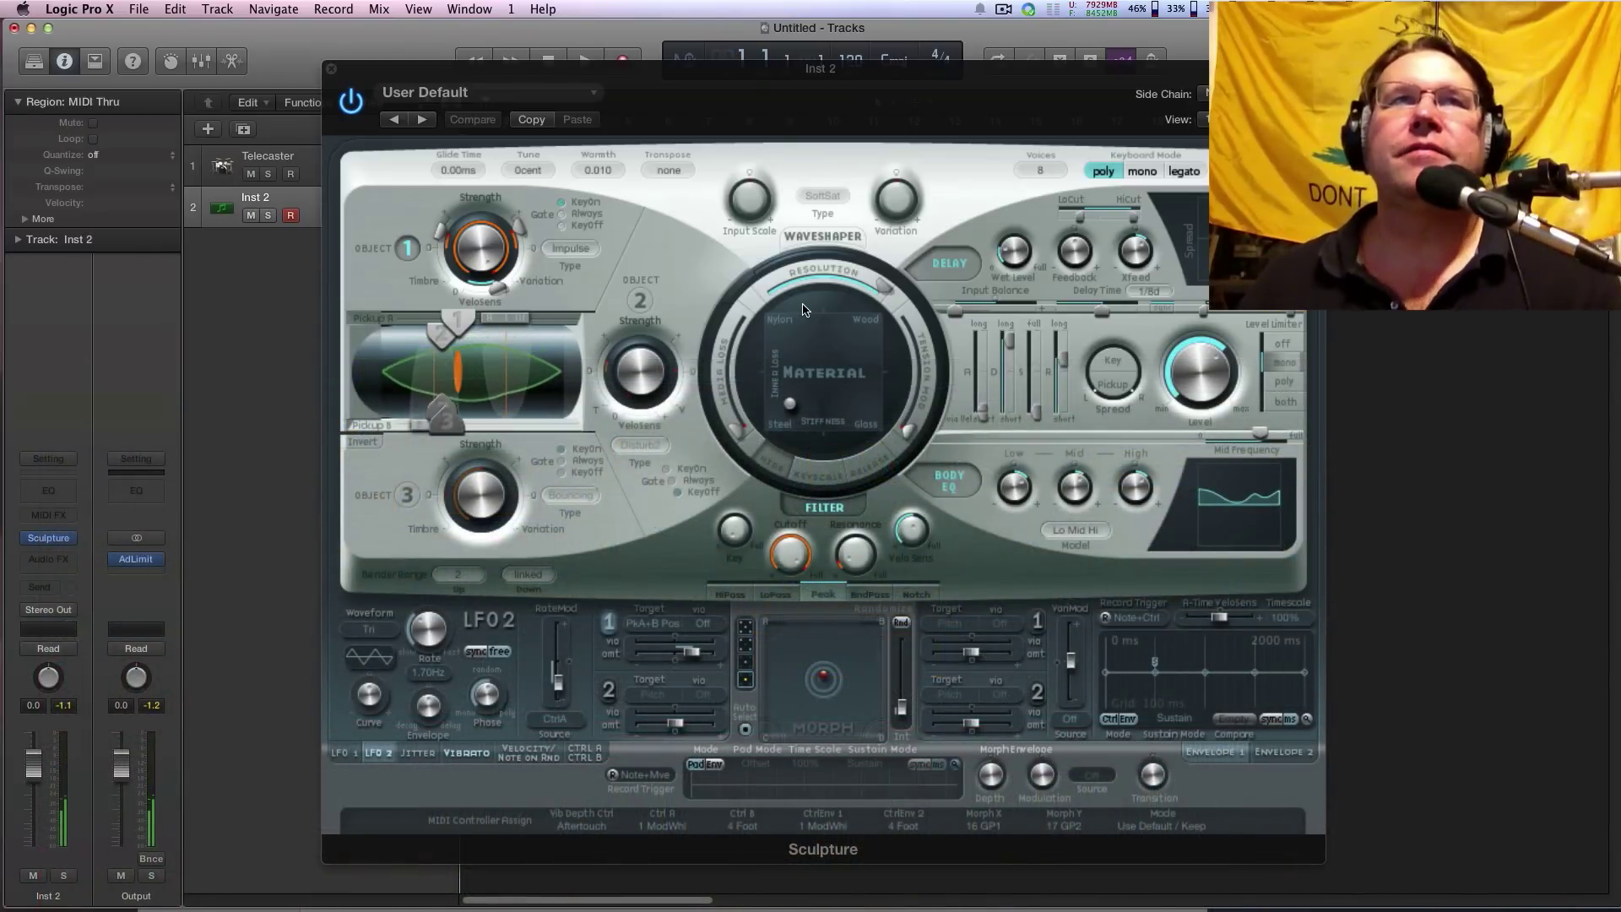
# Load Sculpture's Airy Lead preset from Blown Instruments and lower the track's volume to -7.2 dB.
pyautogui.click(554, 93)
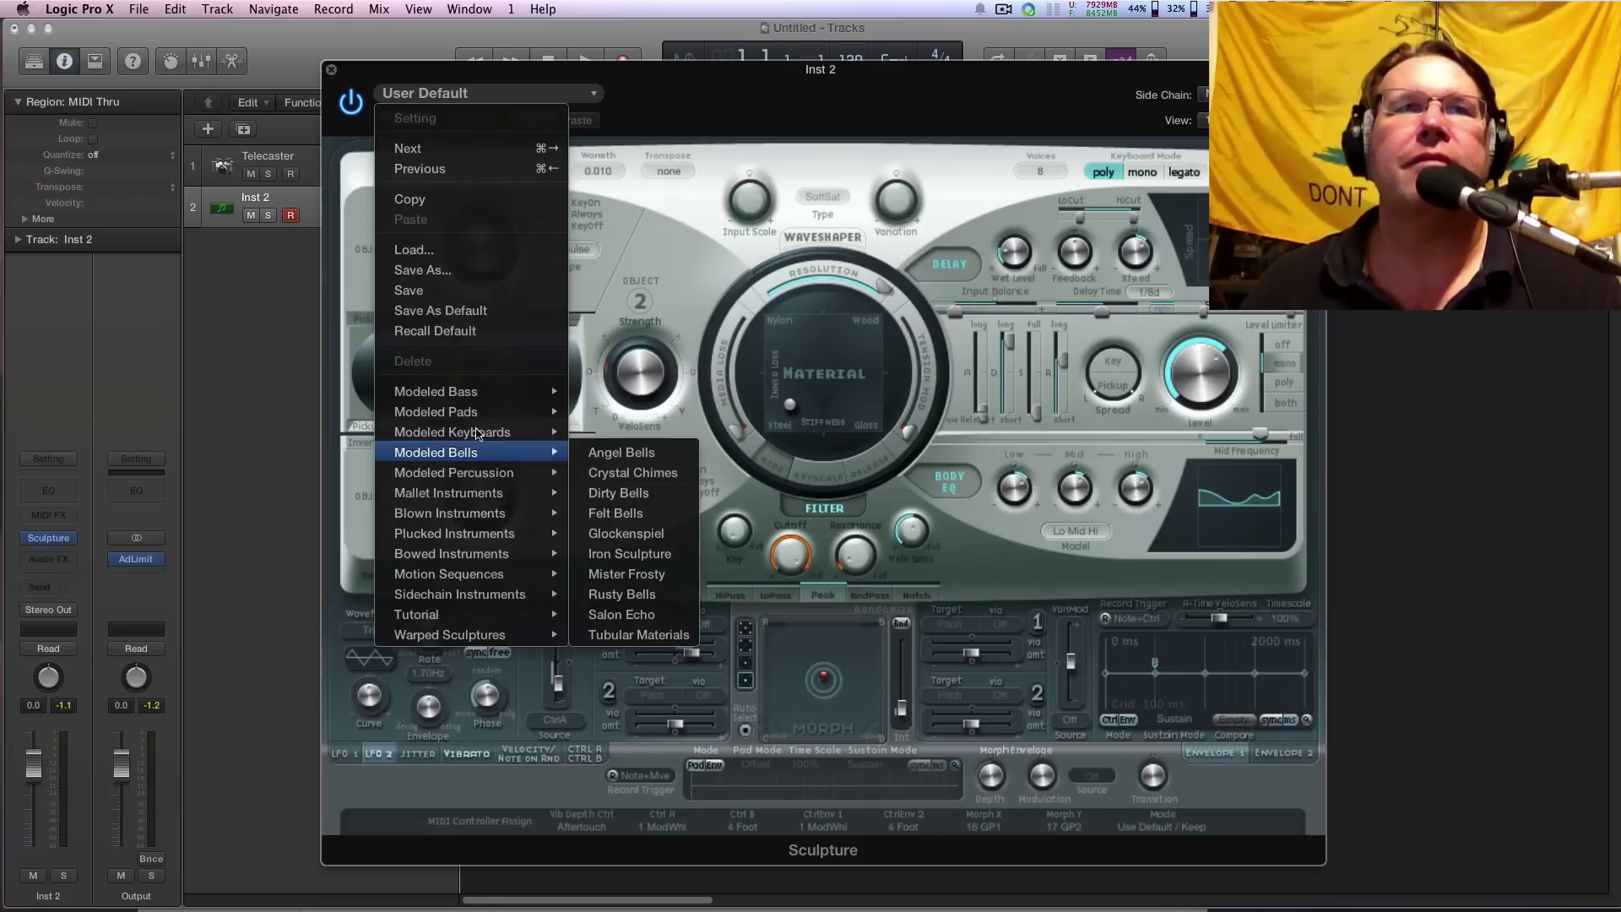
pyautogui.moveTo(484, 499)
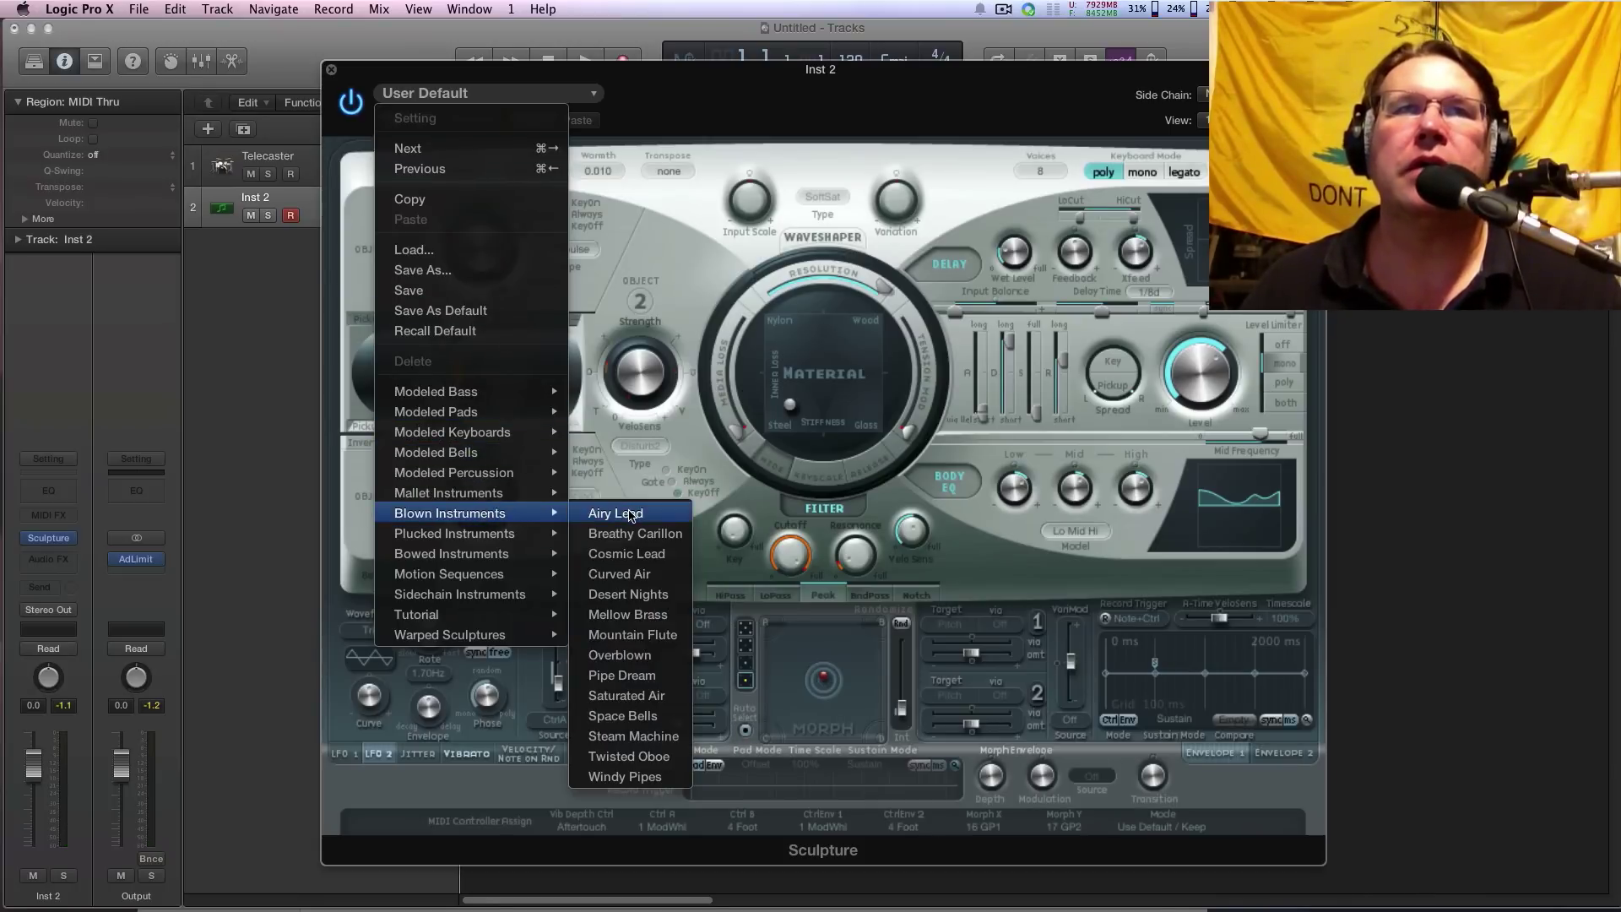
pyautogui.click(667, 511)
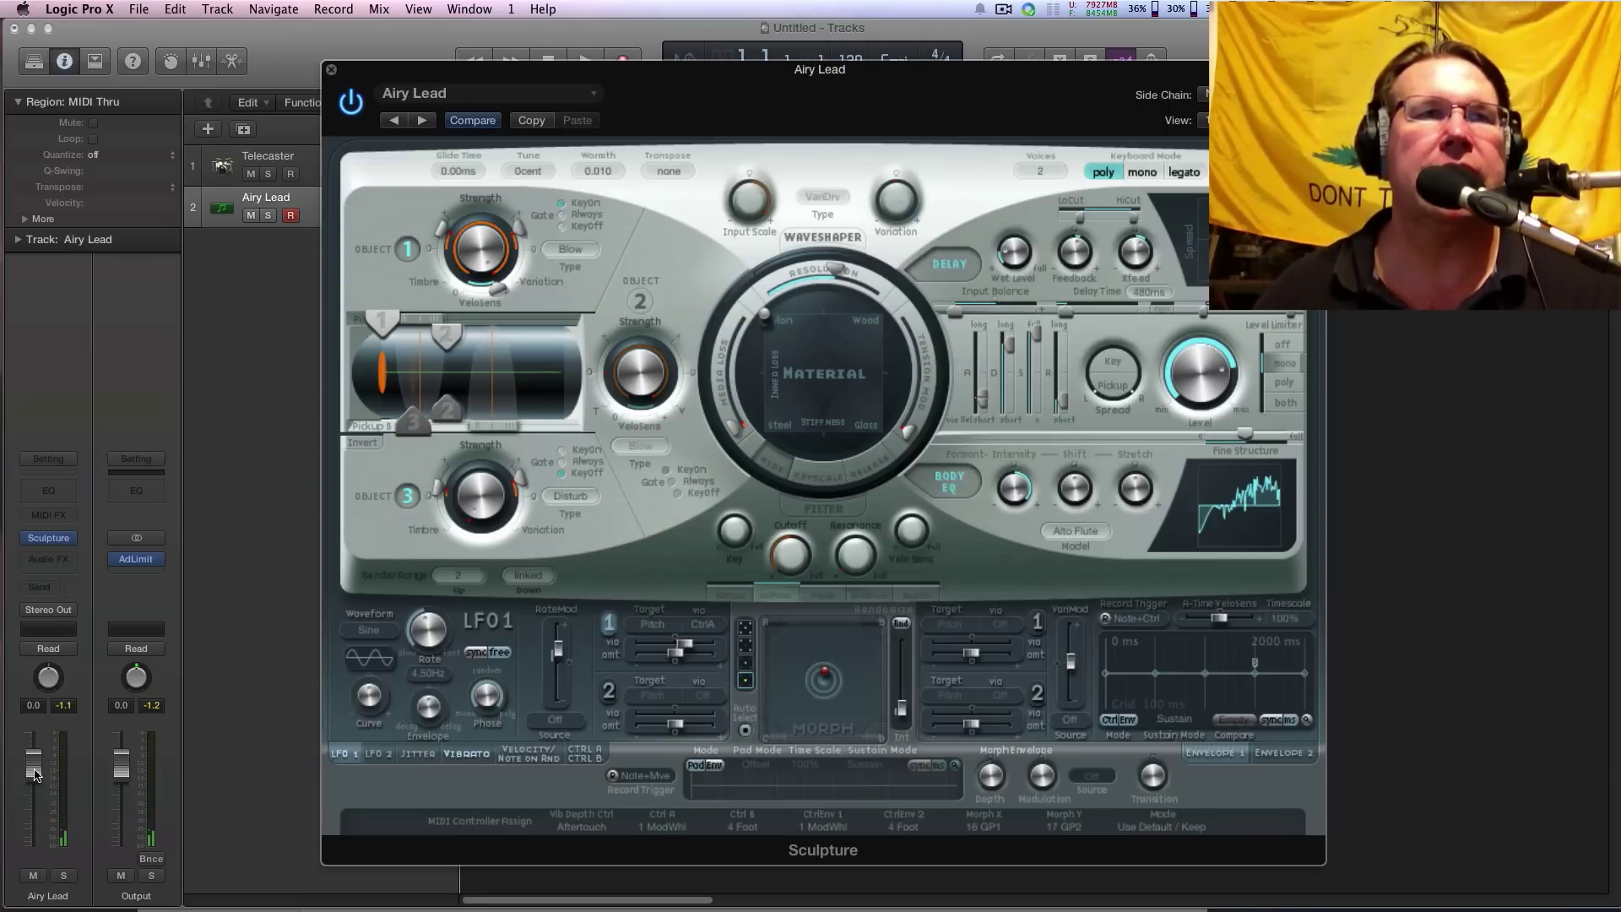
pyautogui.moveTo(36, 774); pyautogui.dragTo(35, 800)
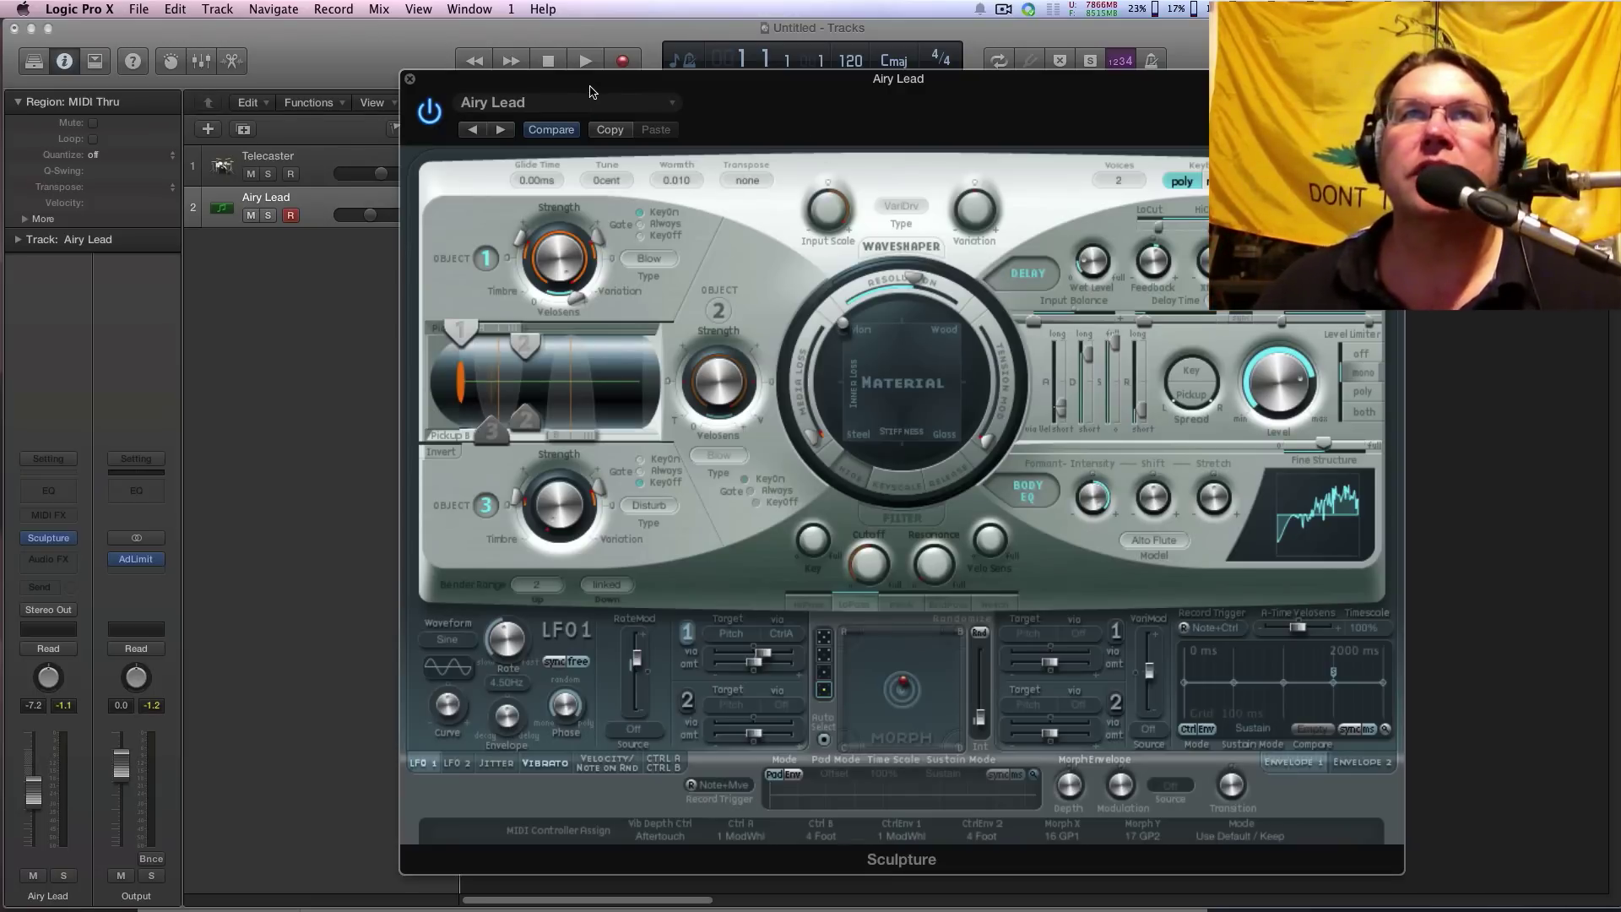
# Load Sculpture's Telecaster preset from Plucked Instruments on the second track.
pyautogui.moveTo(606, 79); pyautogui.dragTo(632, 77)
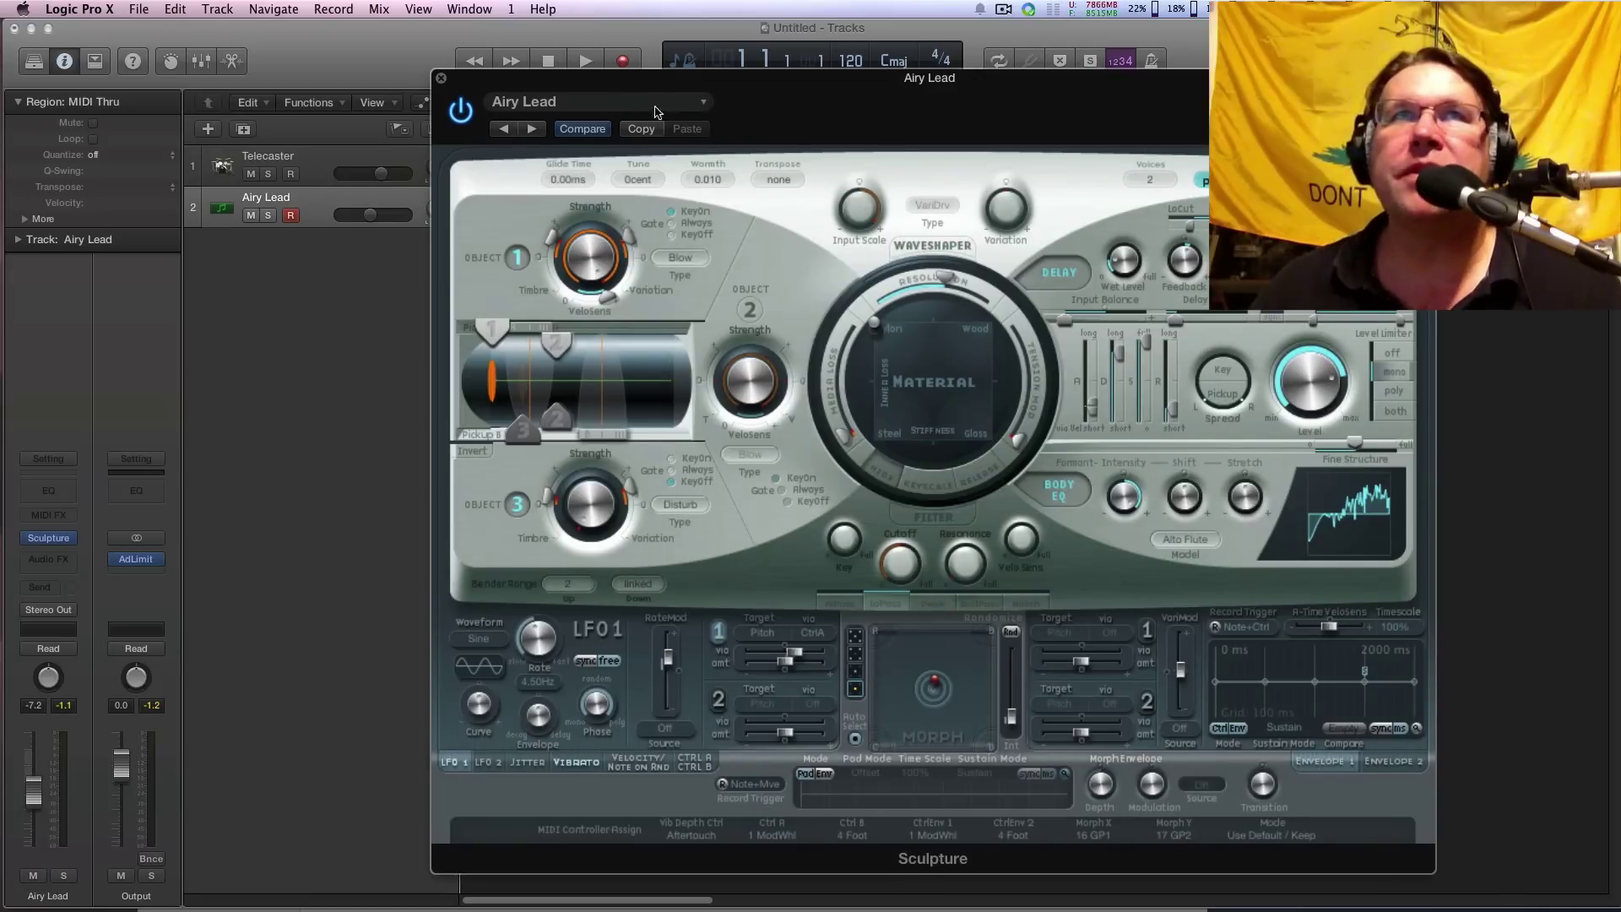
pyautogui.click(704, 108)
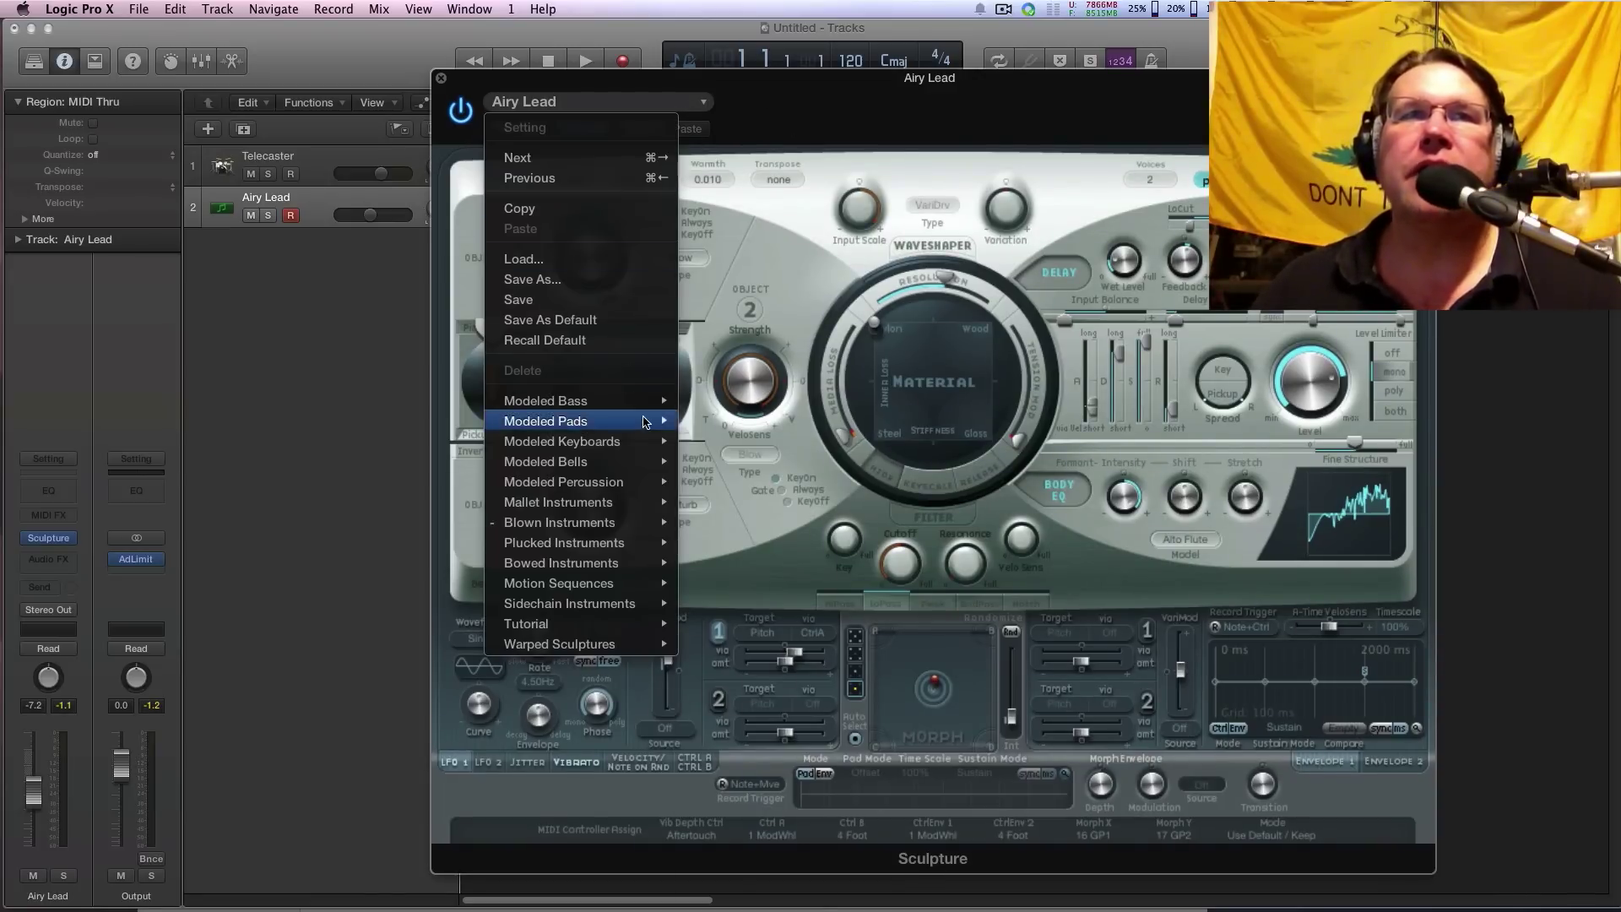
pyautogui.moveTo(619, 481)
pyautogui.moveTo(599, 547)
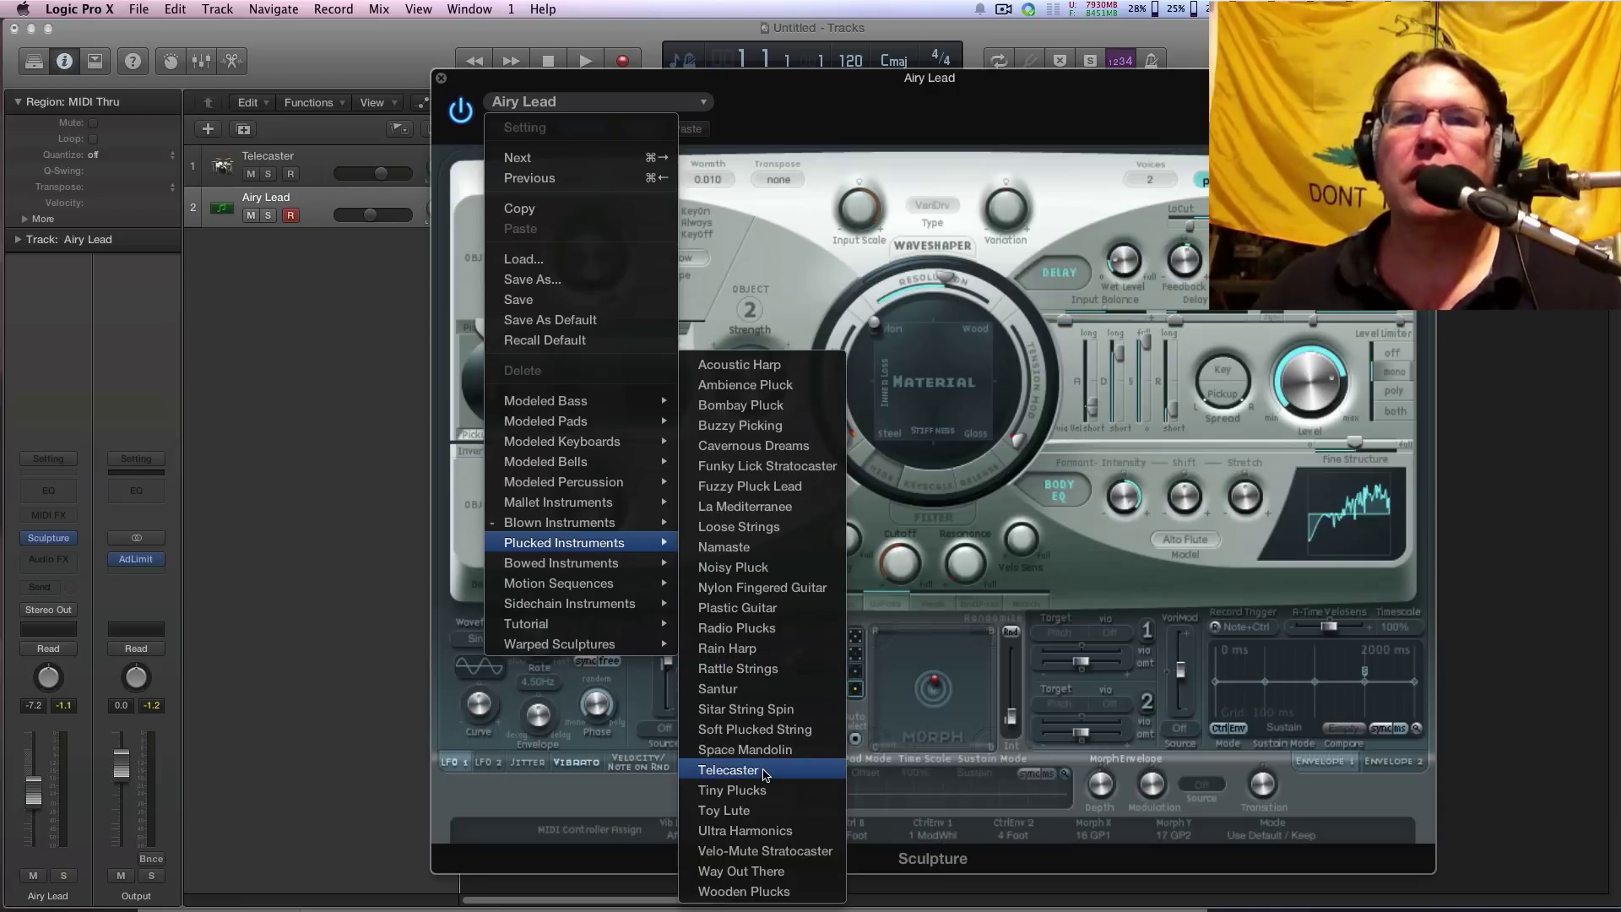
pyautogui.click(764, 772)
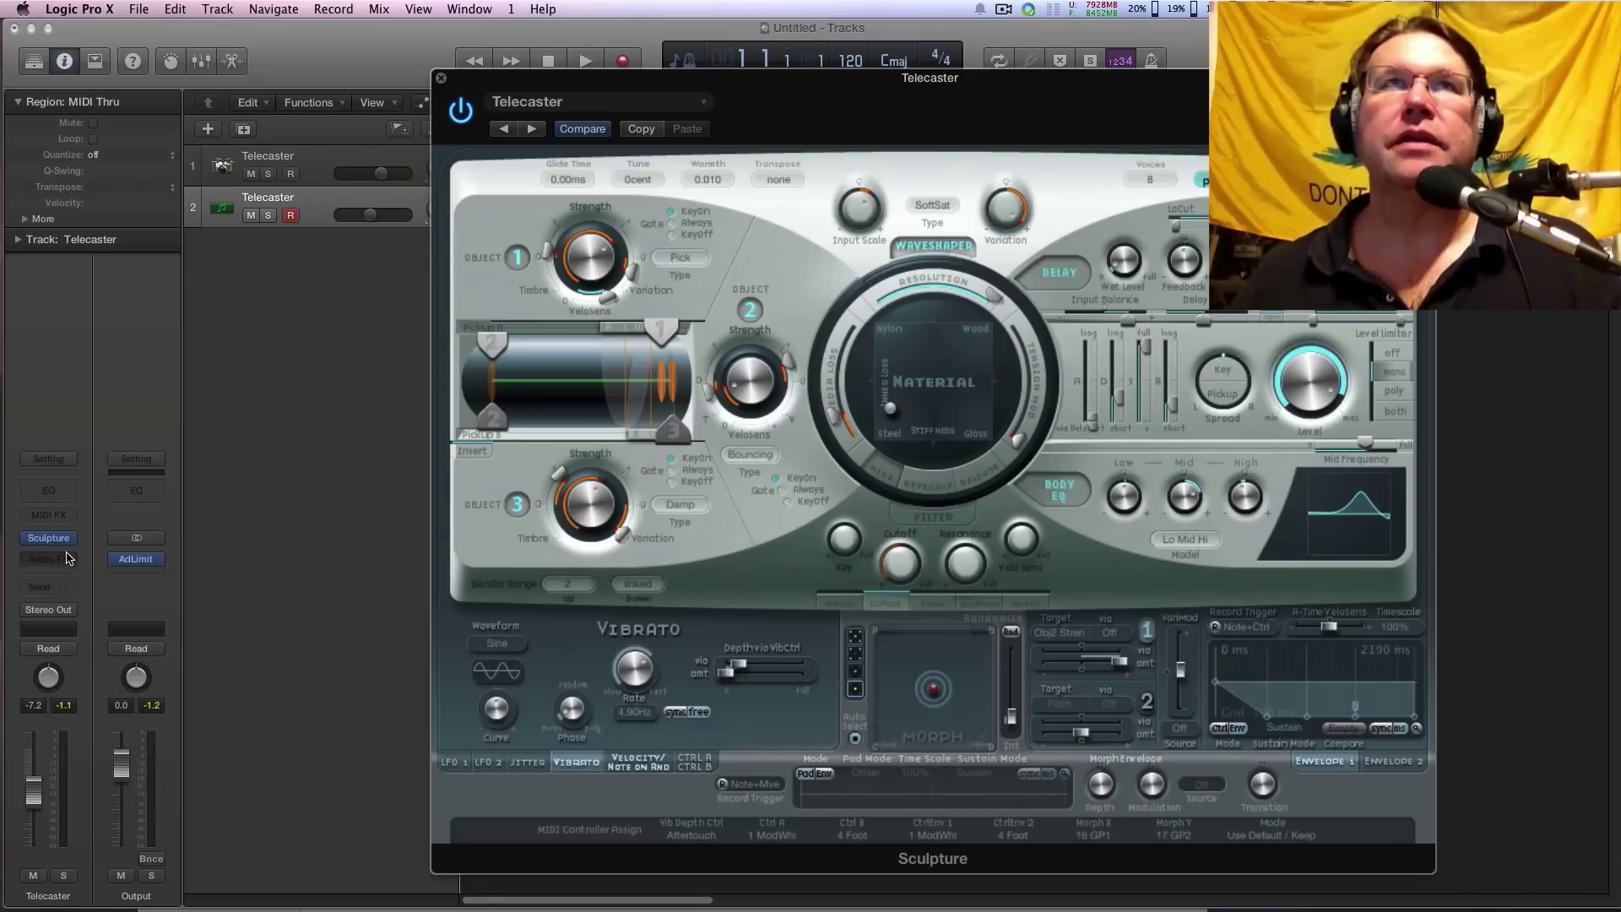
# Insert a stereo Amp Designer as the second track's audio effect and raise the track's volume to -2.3 dB.
pyautogui.moveTo(614, 80)
pyautogui.mouseDown()
pyautogui.moveTo(708, 71)
pyautogui.moveTo(692, 74)
pyautogui.mouseUp()
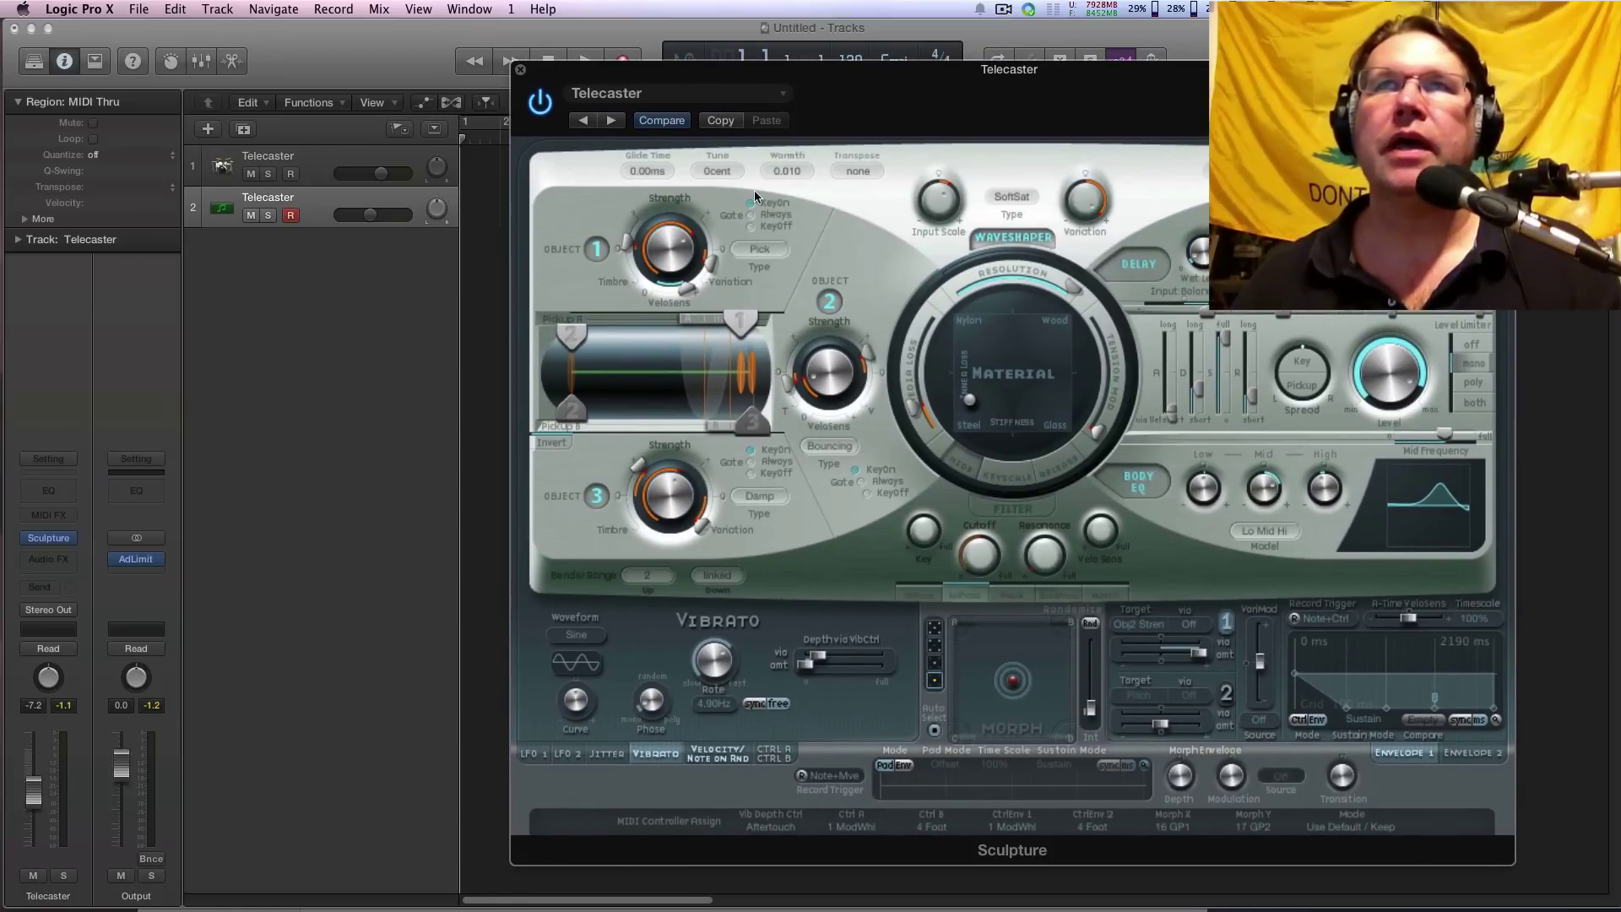
pyautogui.click(782, 89)
pyautogui.click(835, 77)
pyautogui.moveTo(750, 65); pyautogui.dragTo(776, 60)
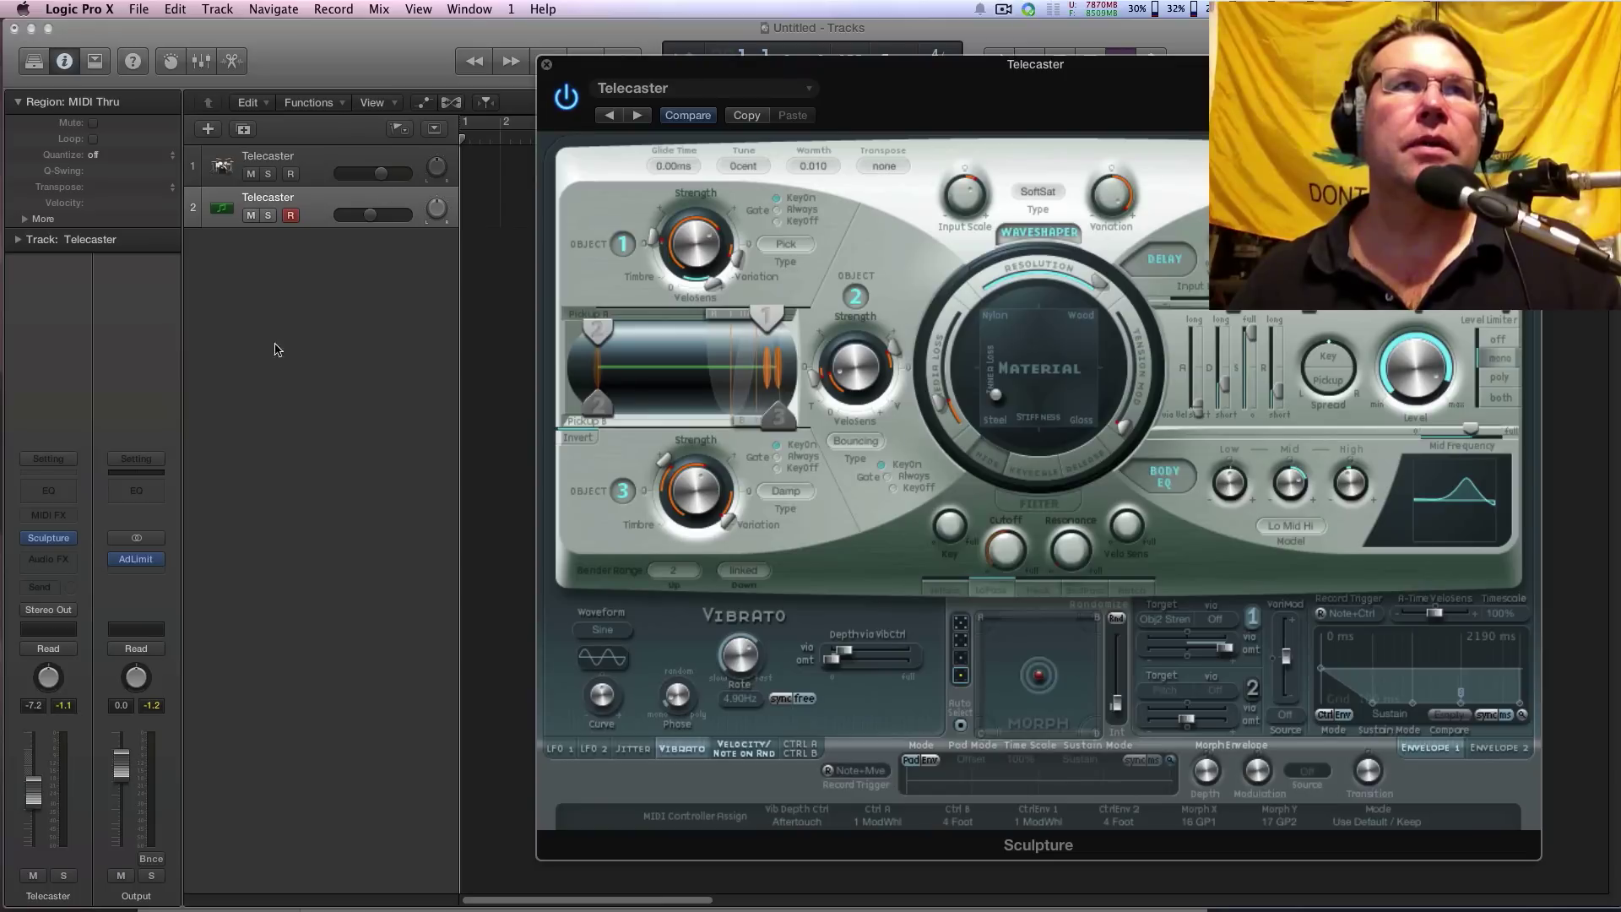
pyautogui.click(60, 561)
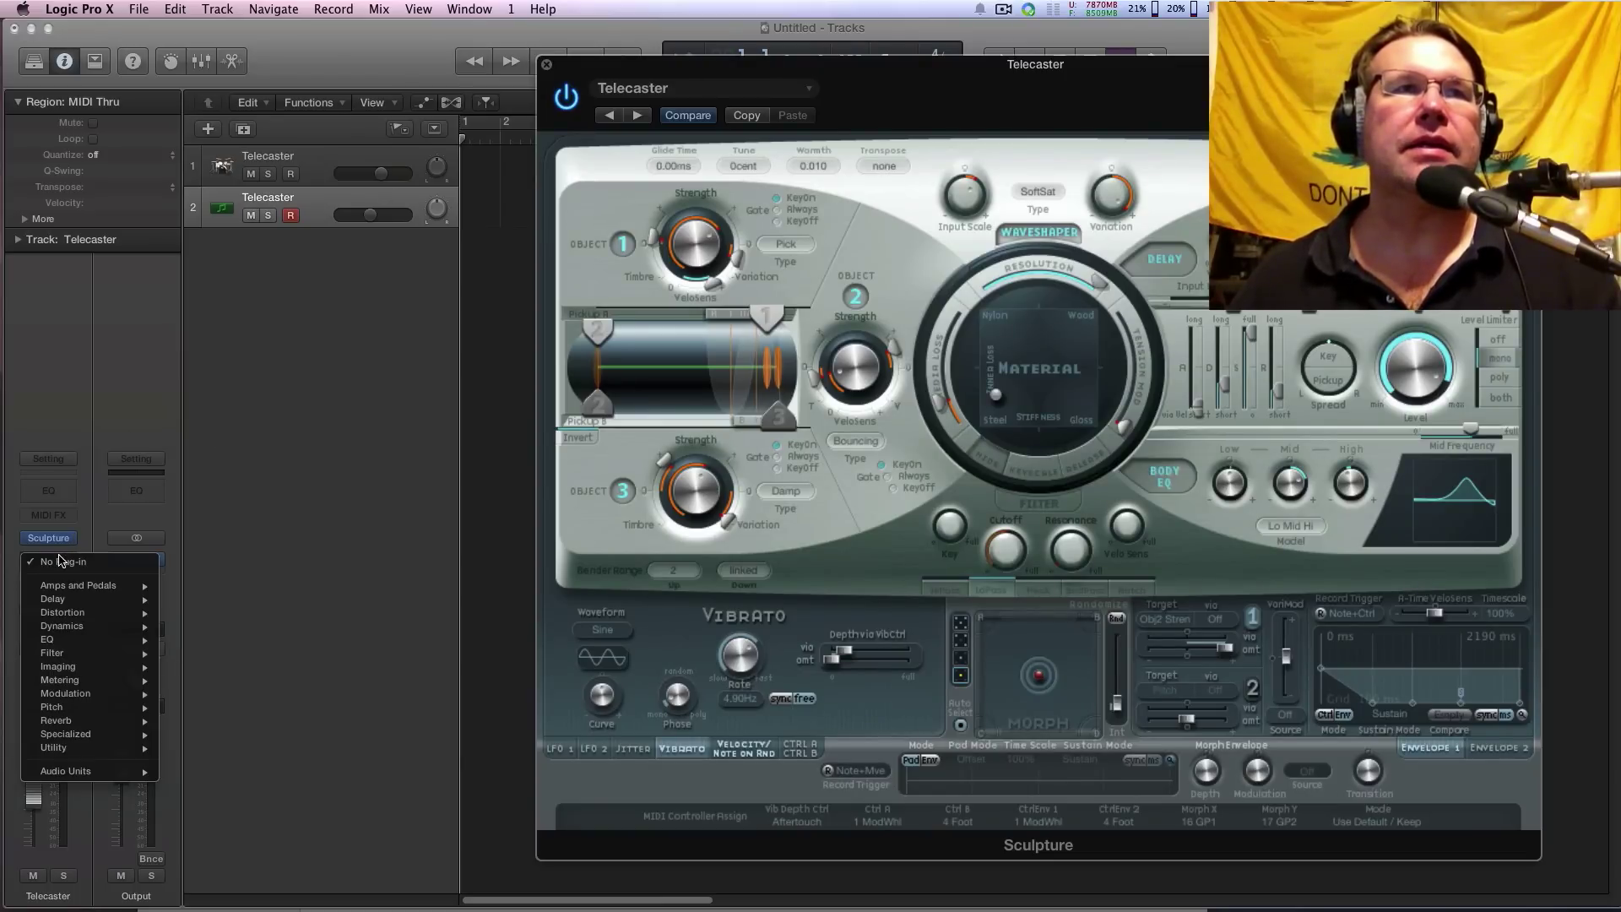
pyautogui.click(90, 524)
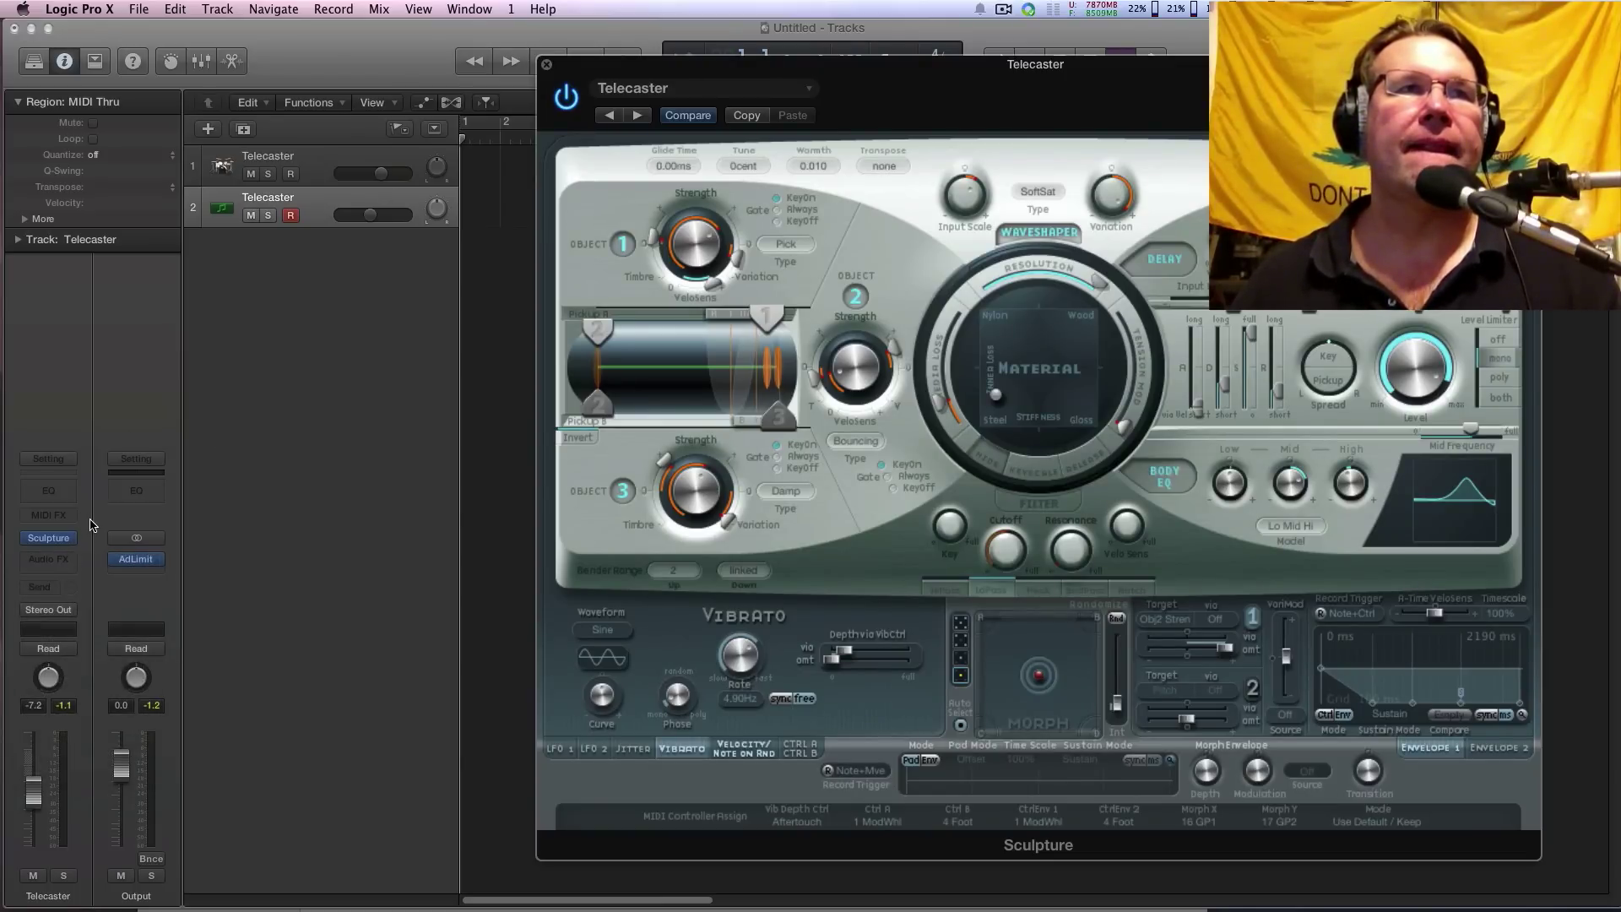
pyautogui.click(64, 561)
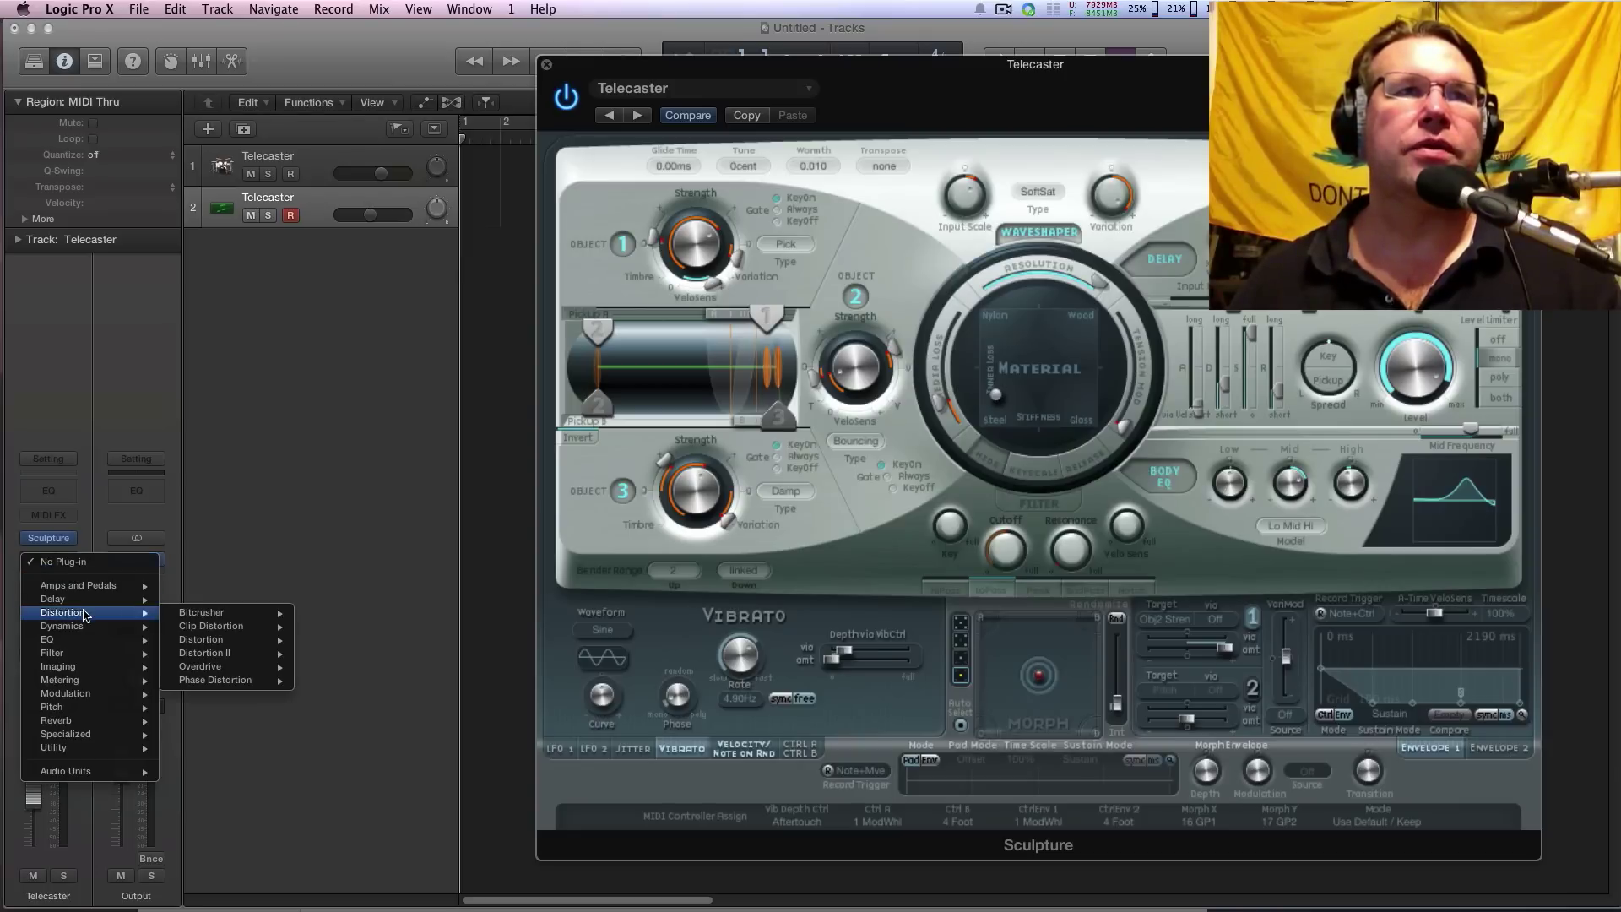
pyautogui.moveTo(86, 590)
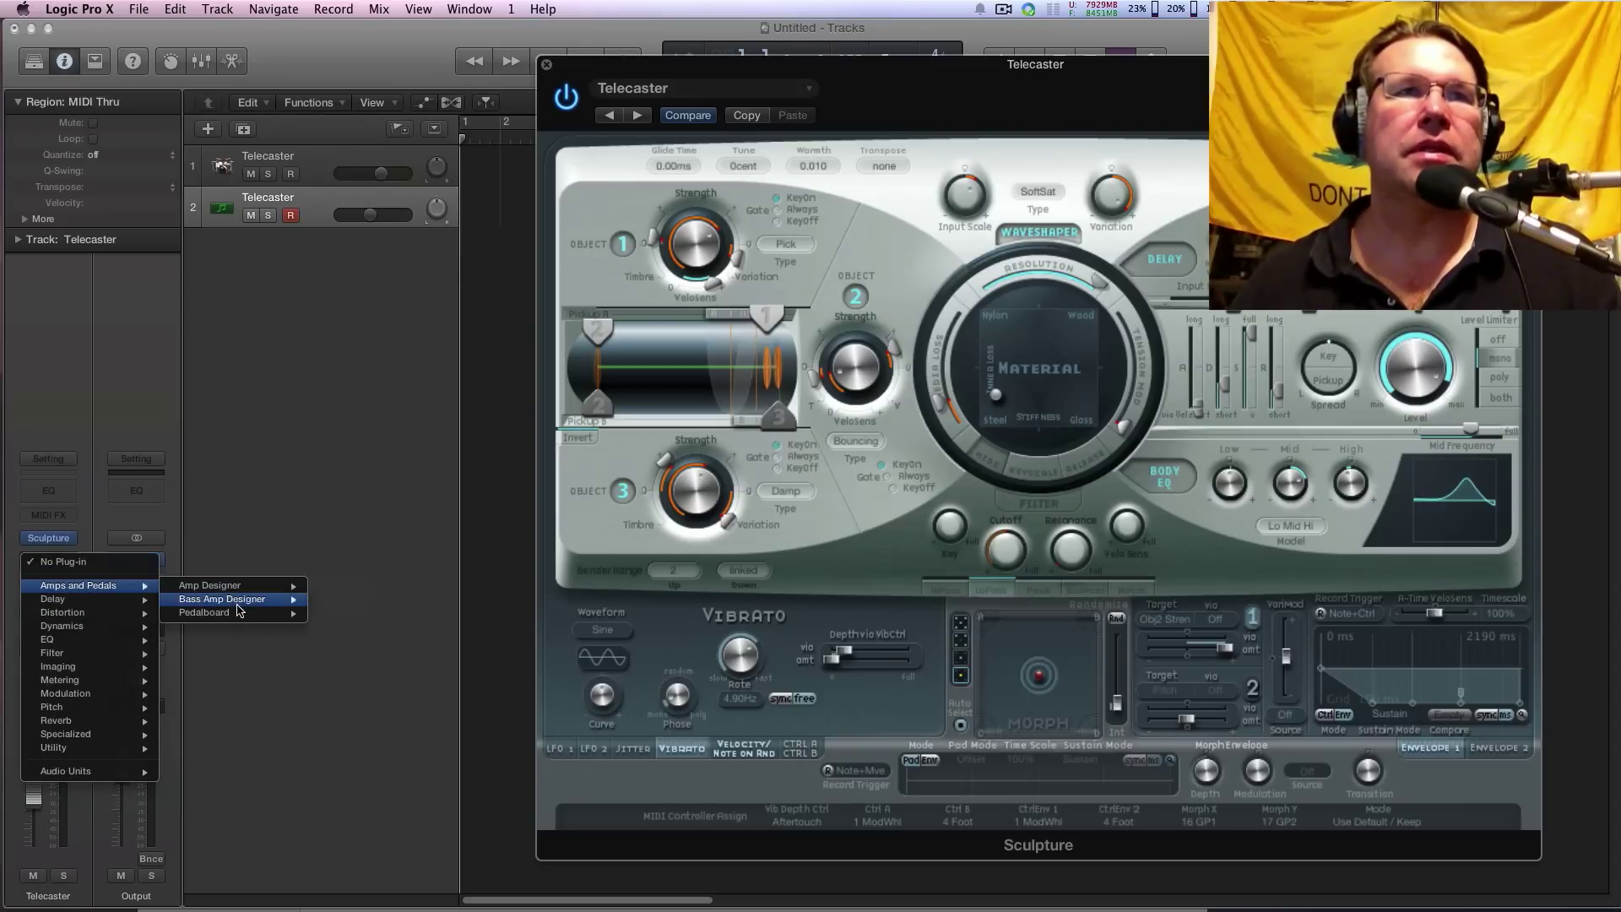
pyautogui.moveTo(236, 603)
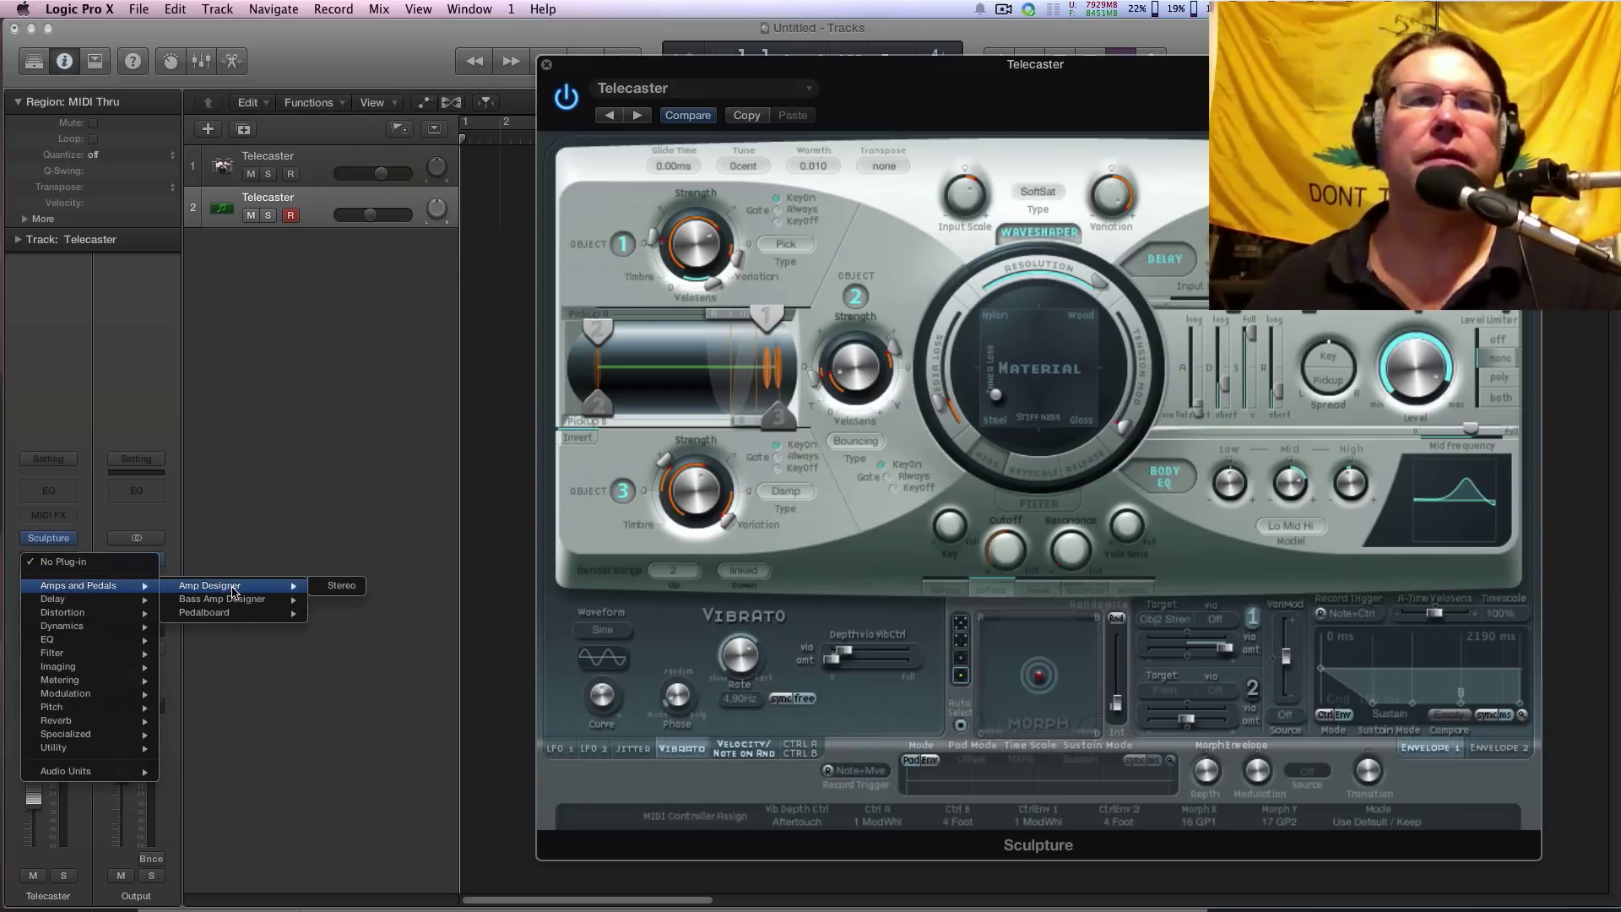
pyautogui.click(337, 586)
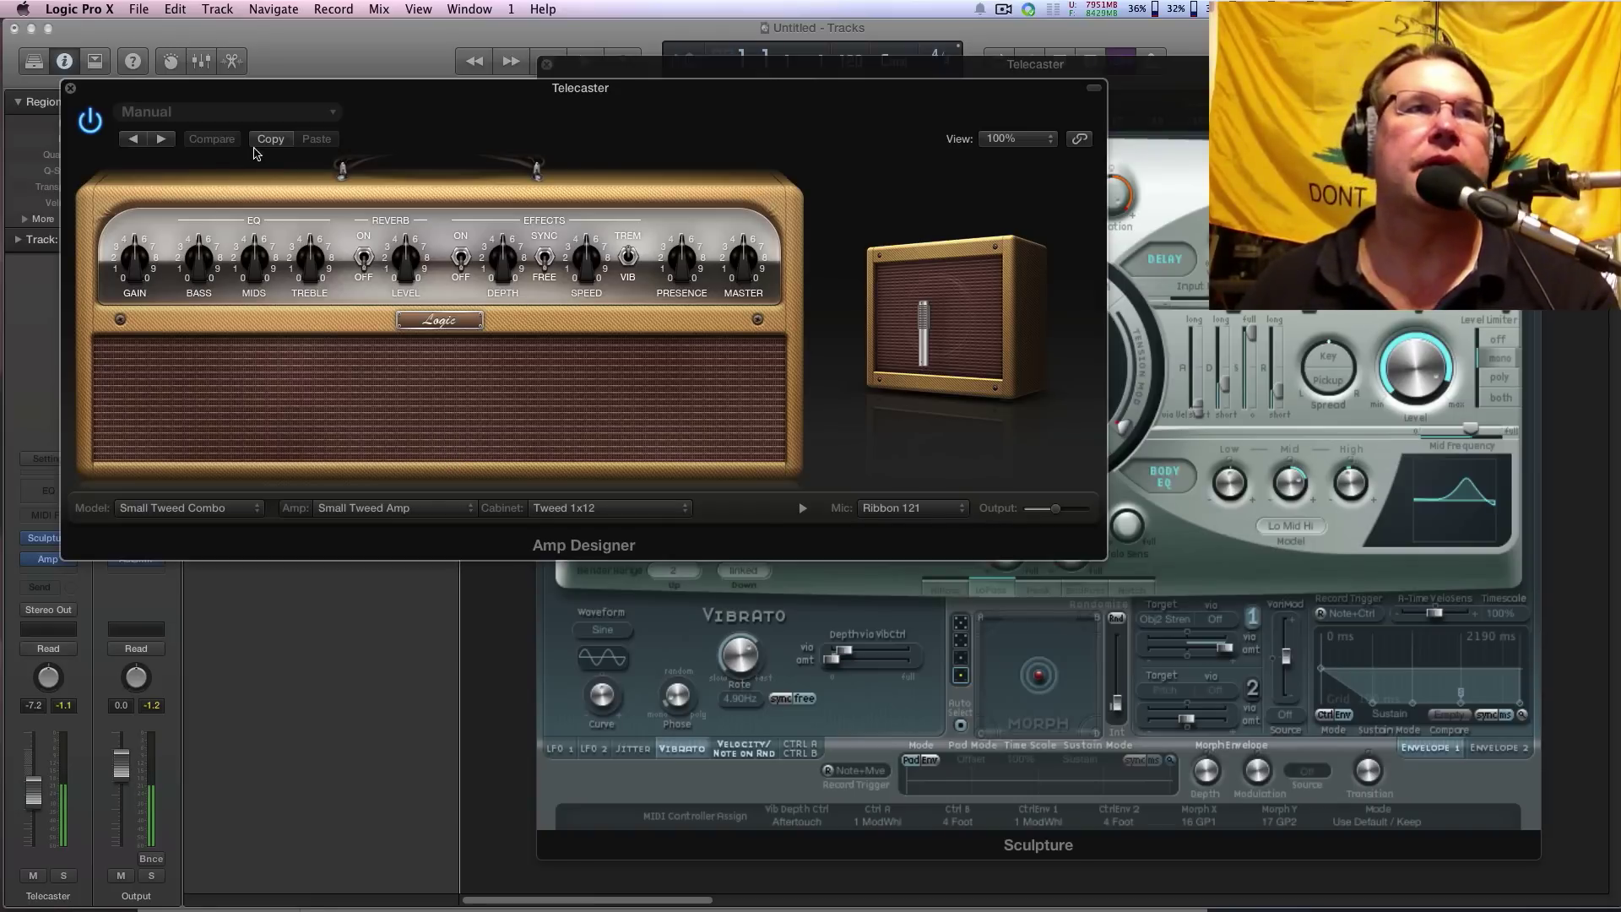
pyautogui.moveTo(253, 87); pyautogui.dragTo(500, 91)
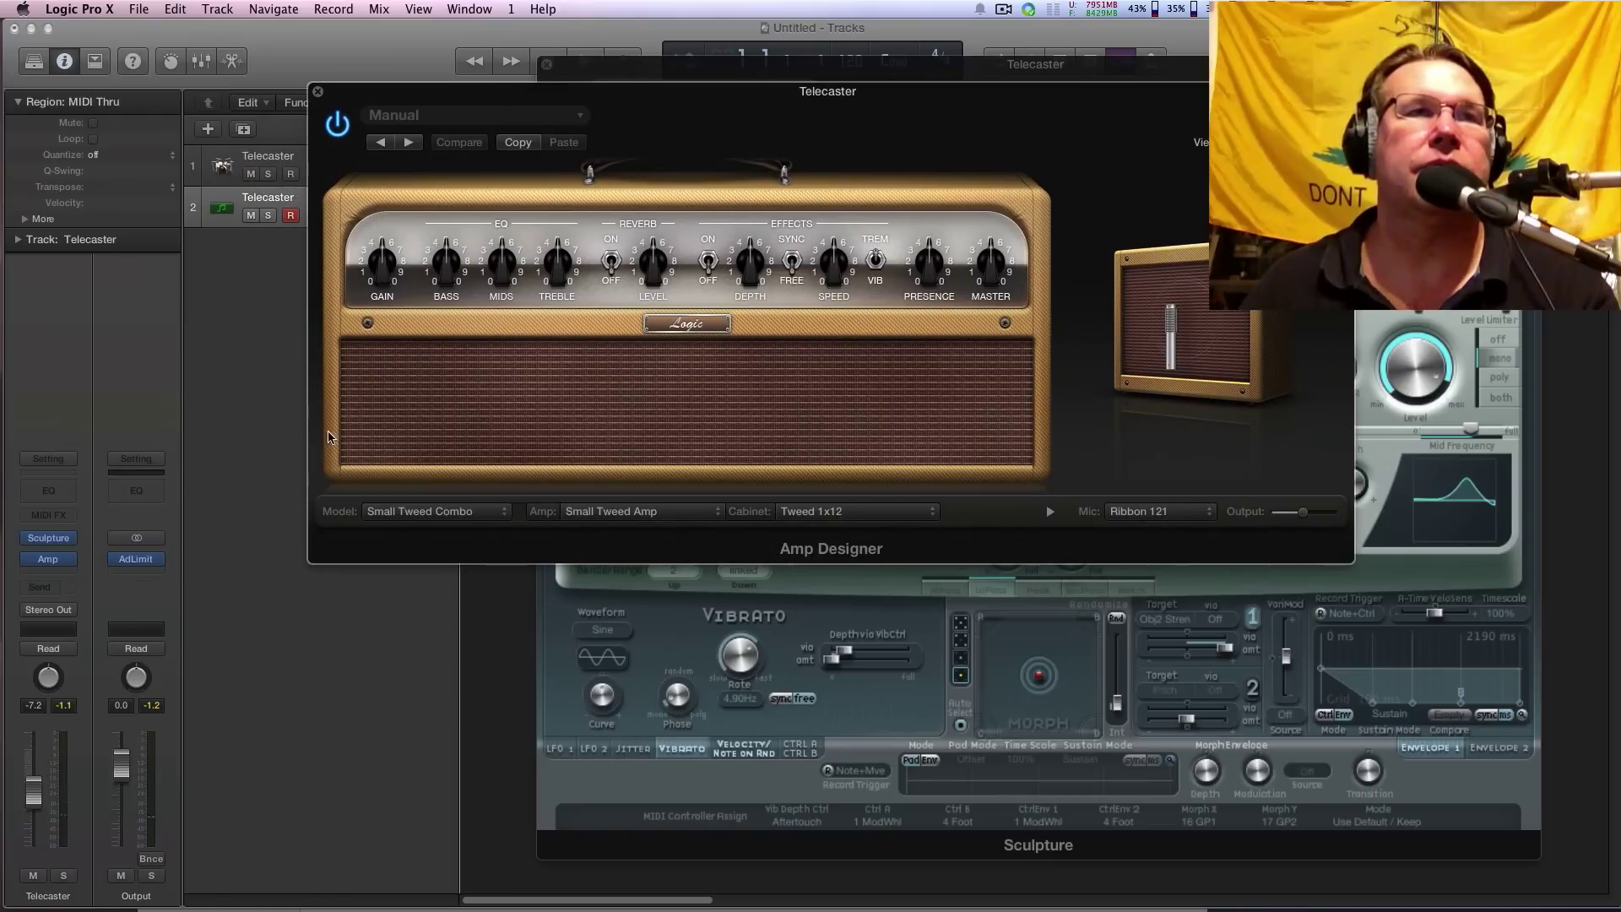
pyautogui.moveTo(34, 790); pyautogui.dragTo(34, 761)
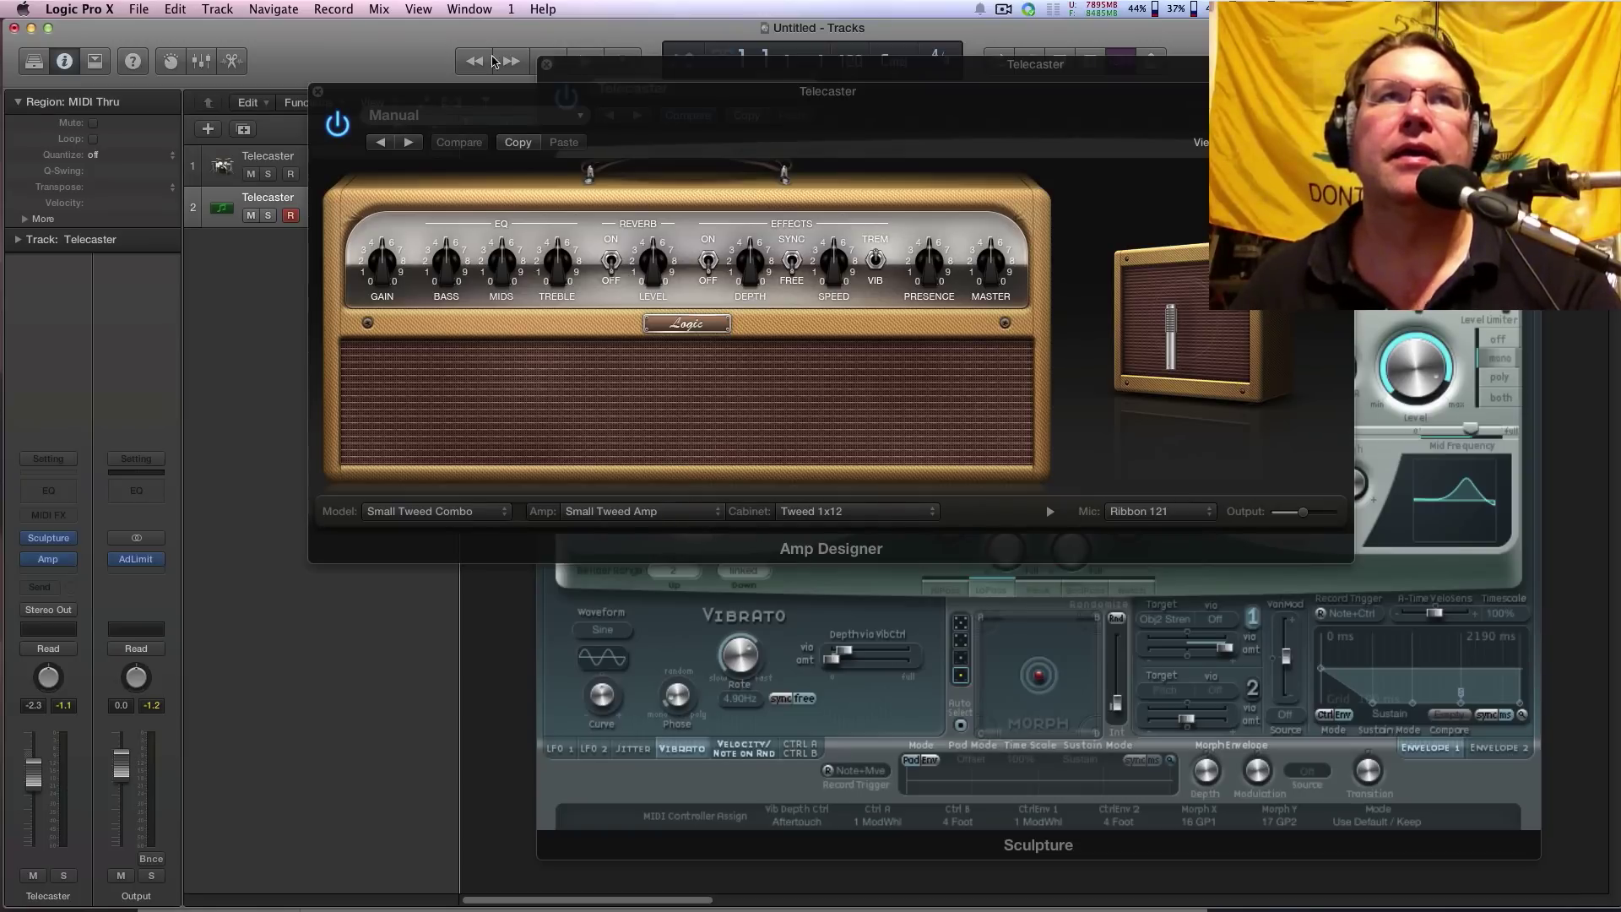
# Load Amp Designer's Rhinoceros Crunch preset from the TestosterTone Stack hybrid amps and advance to the Rhinoceros Distort preset.
pyautogui.click(473, 118)
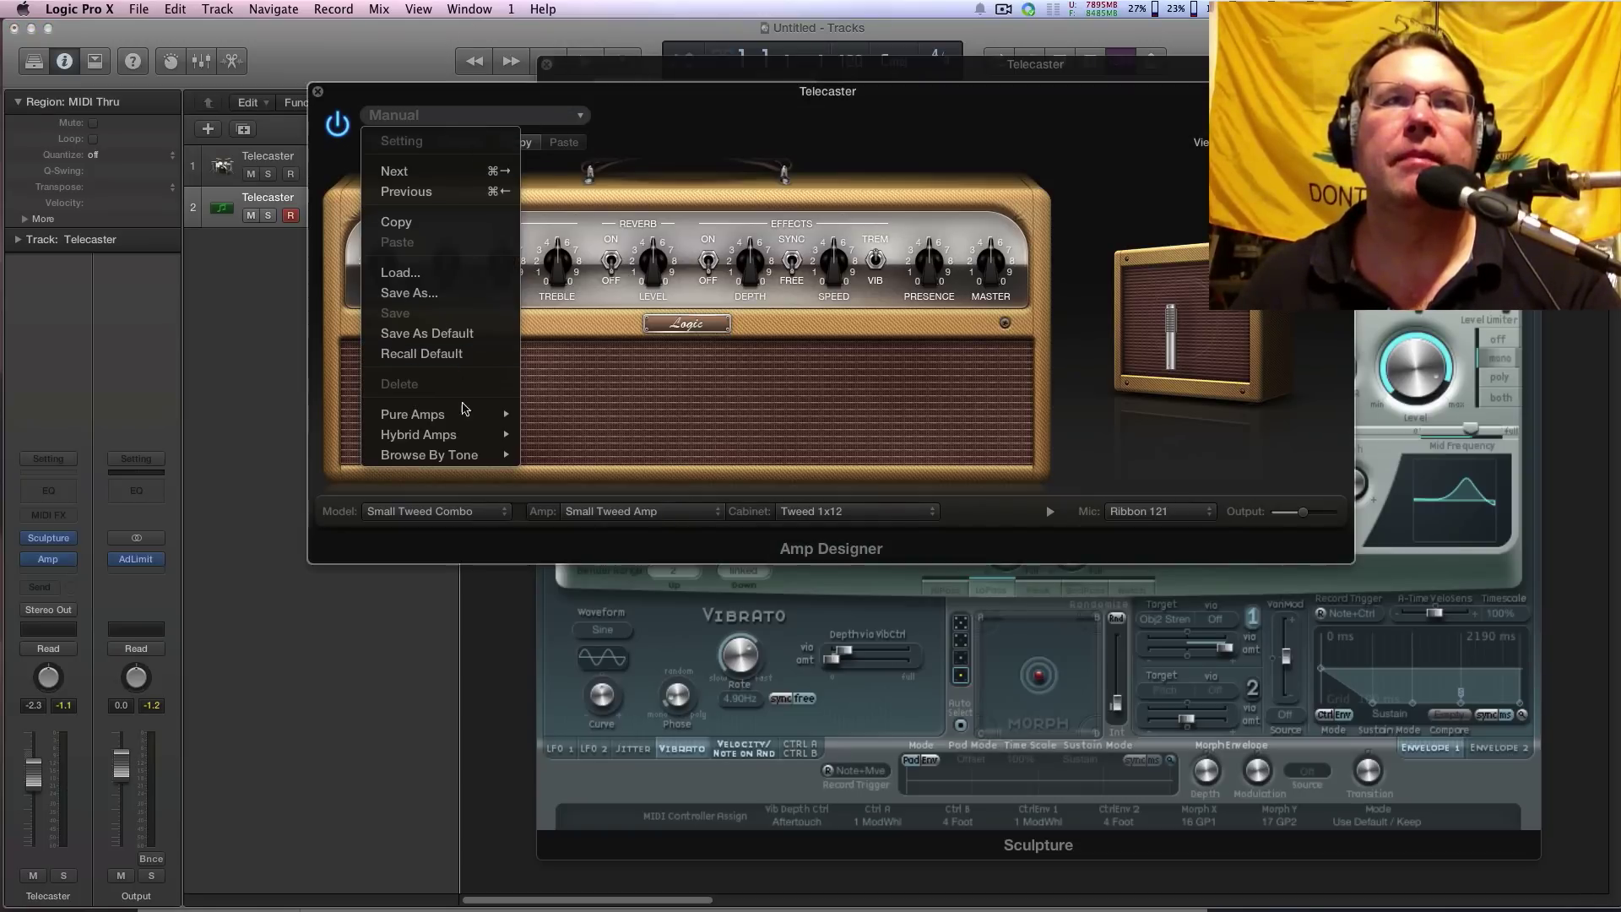
pyautogui.moveTo(463, 437)
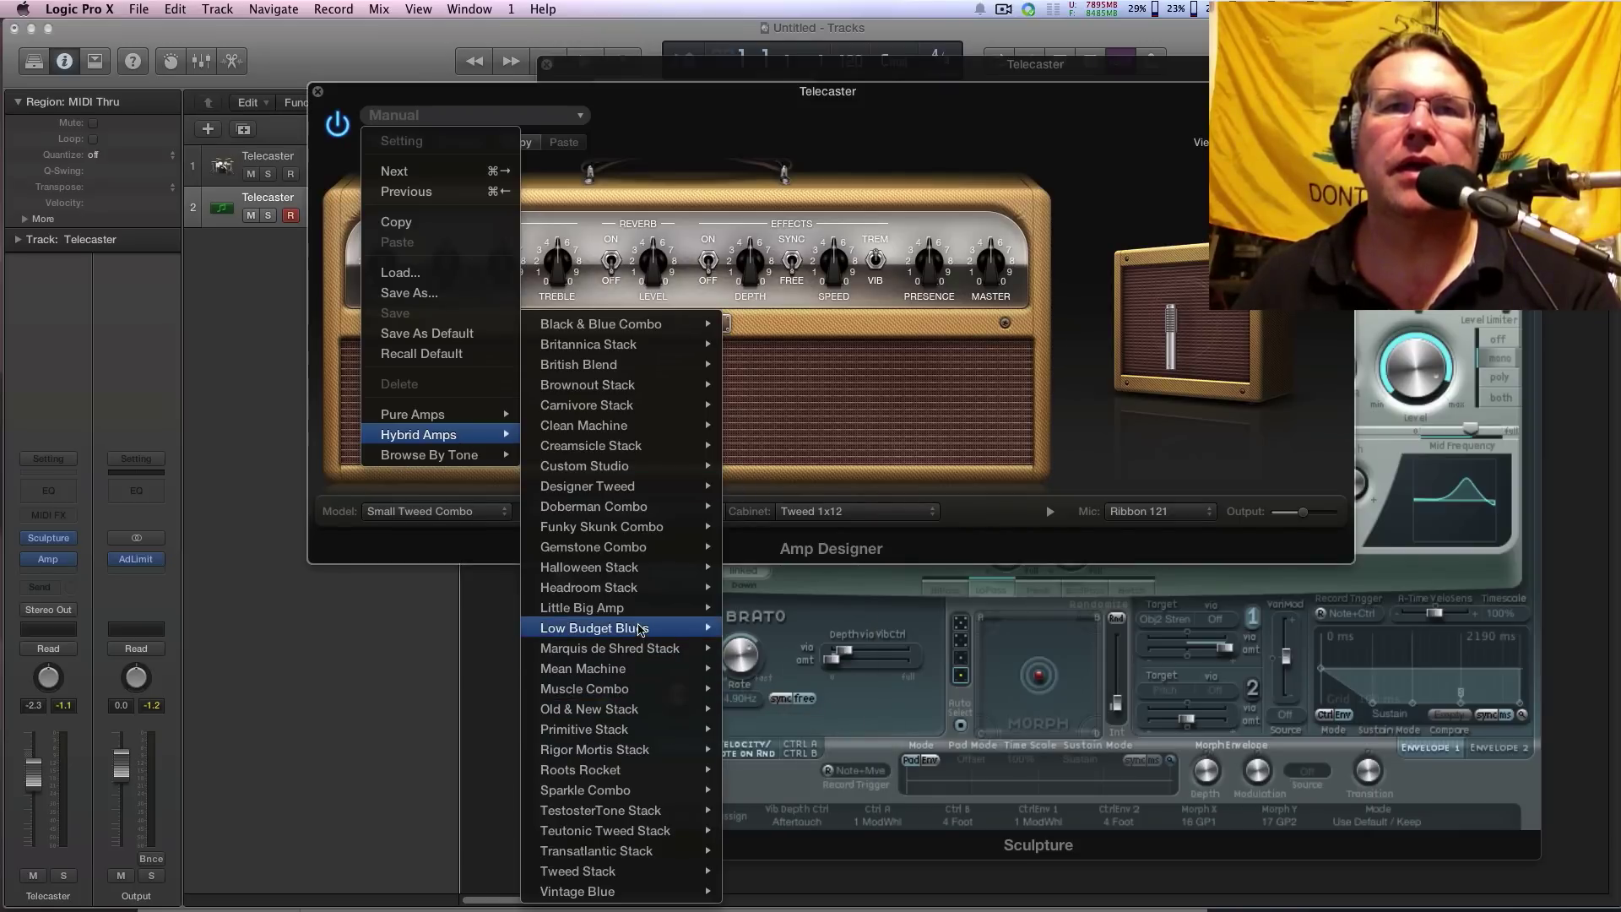
pyautogui.moveTo(642, 804)
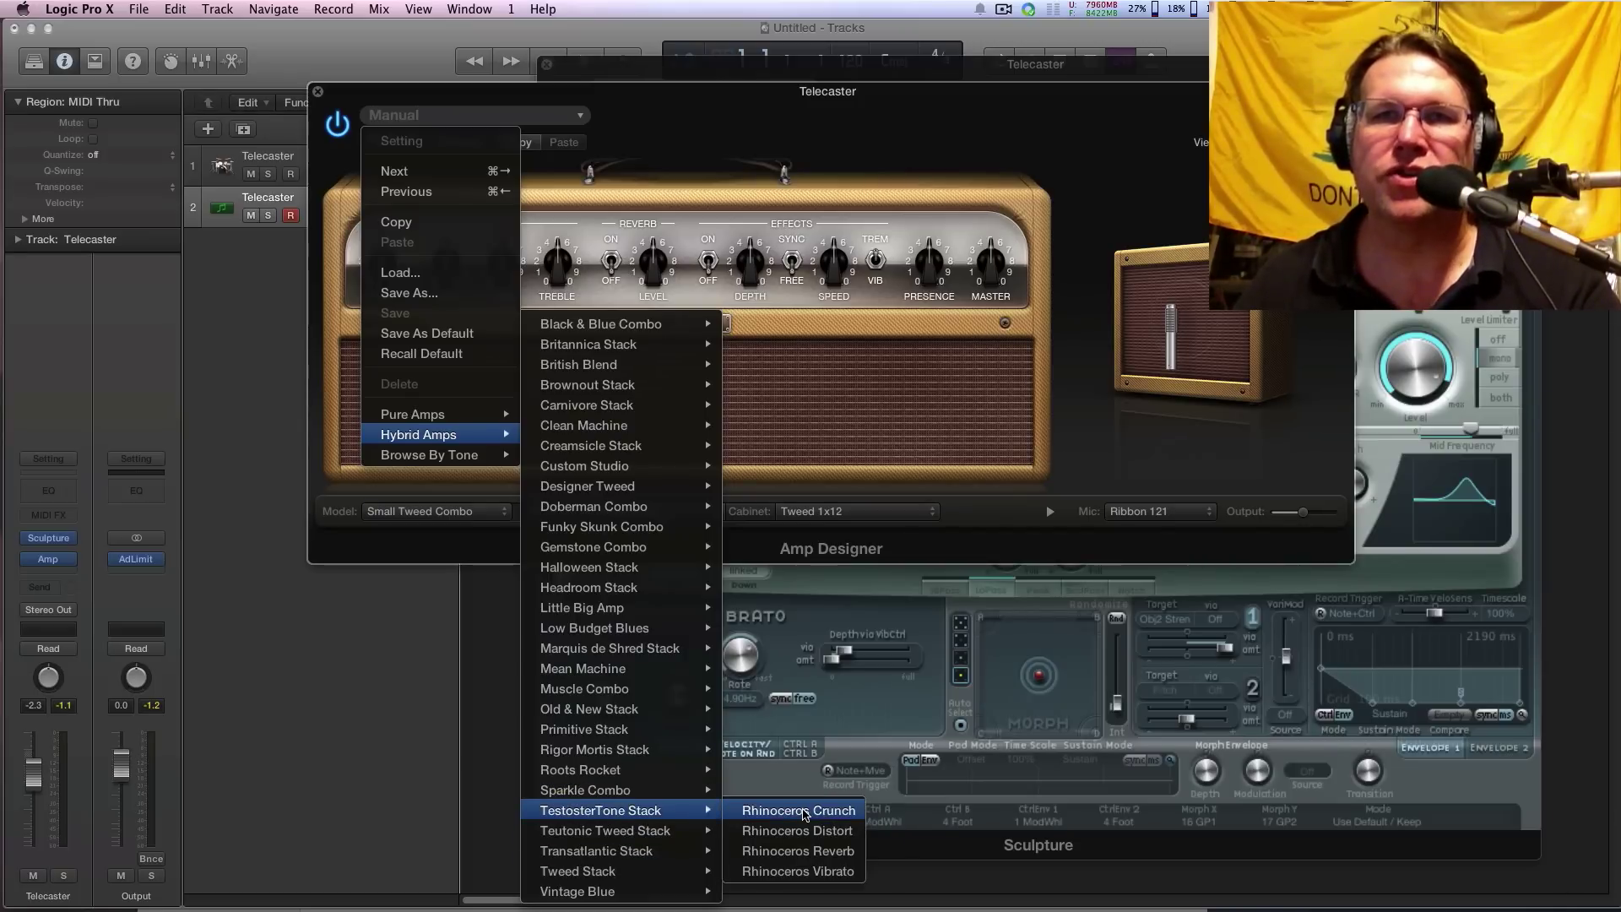
pyautogui.click(805, 813)
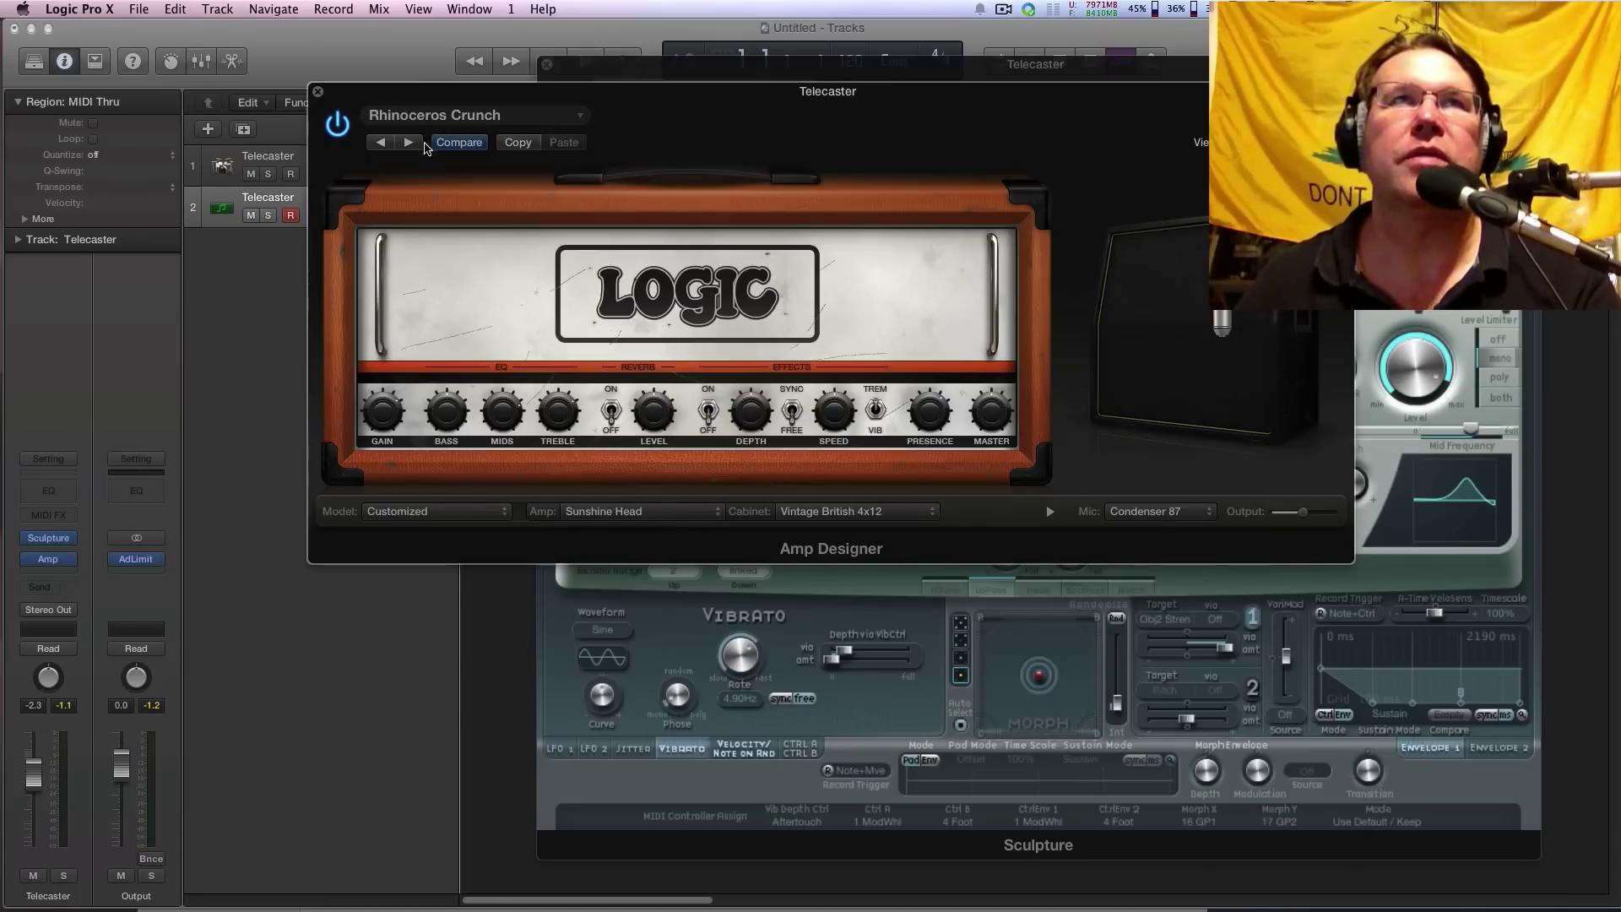
pyautogui.click(411, 143)
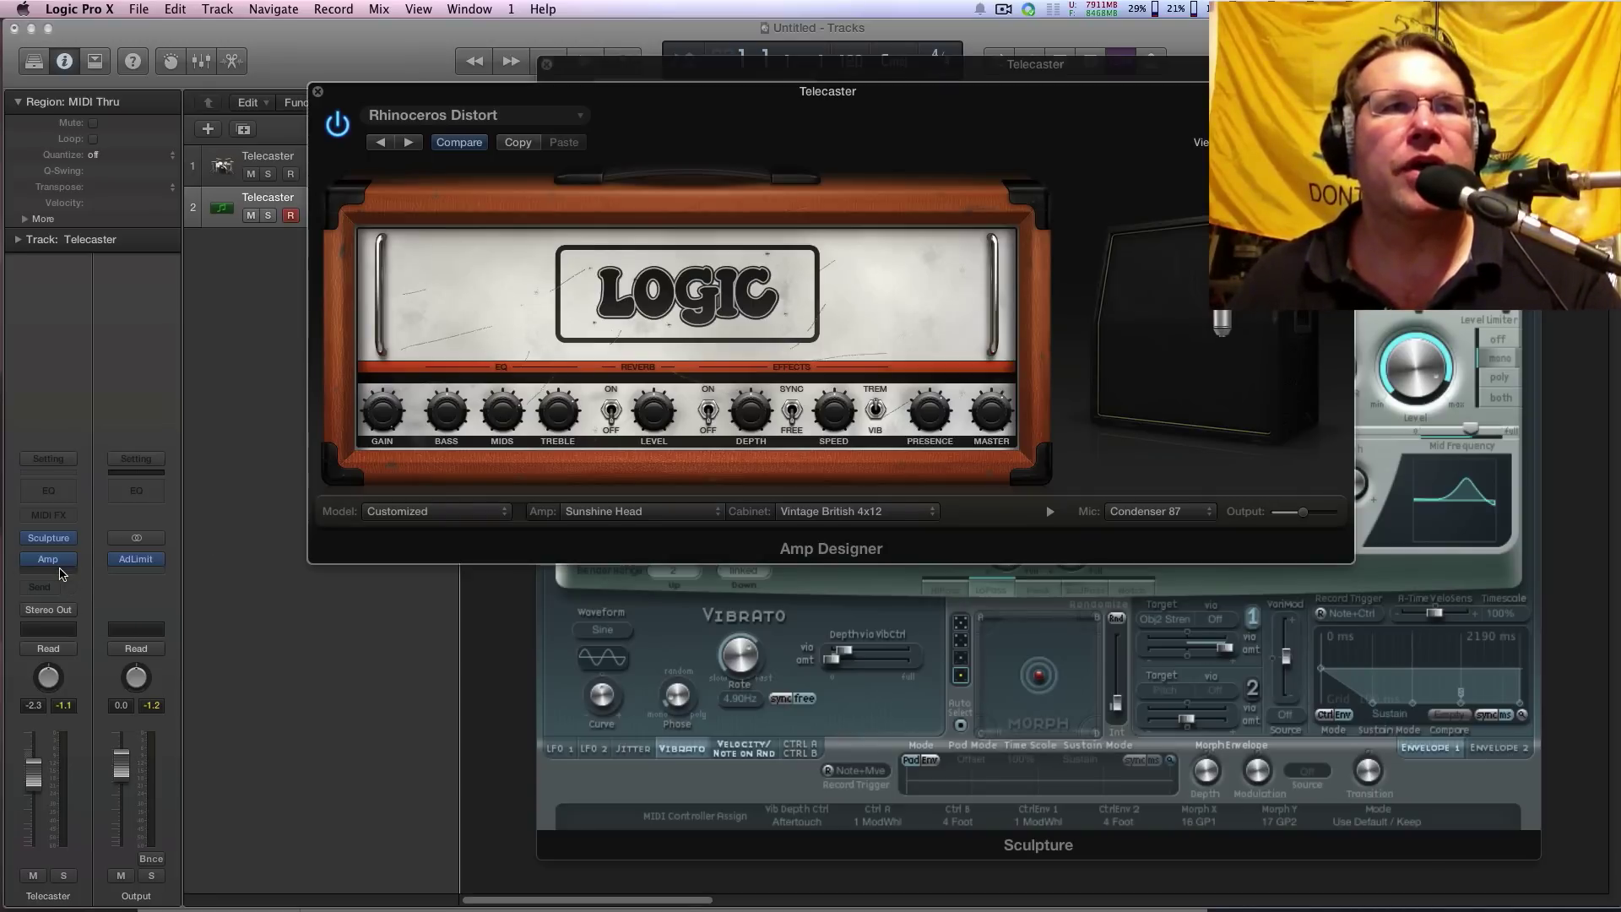
# Insert a stereo Compressor after the amp on the second track and move its window clear of the channel strip.
pyautogui.click(60, 574)
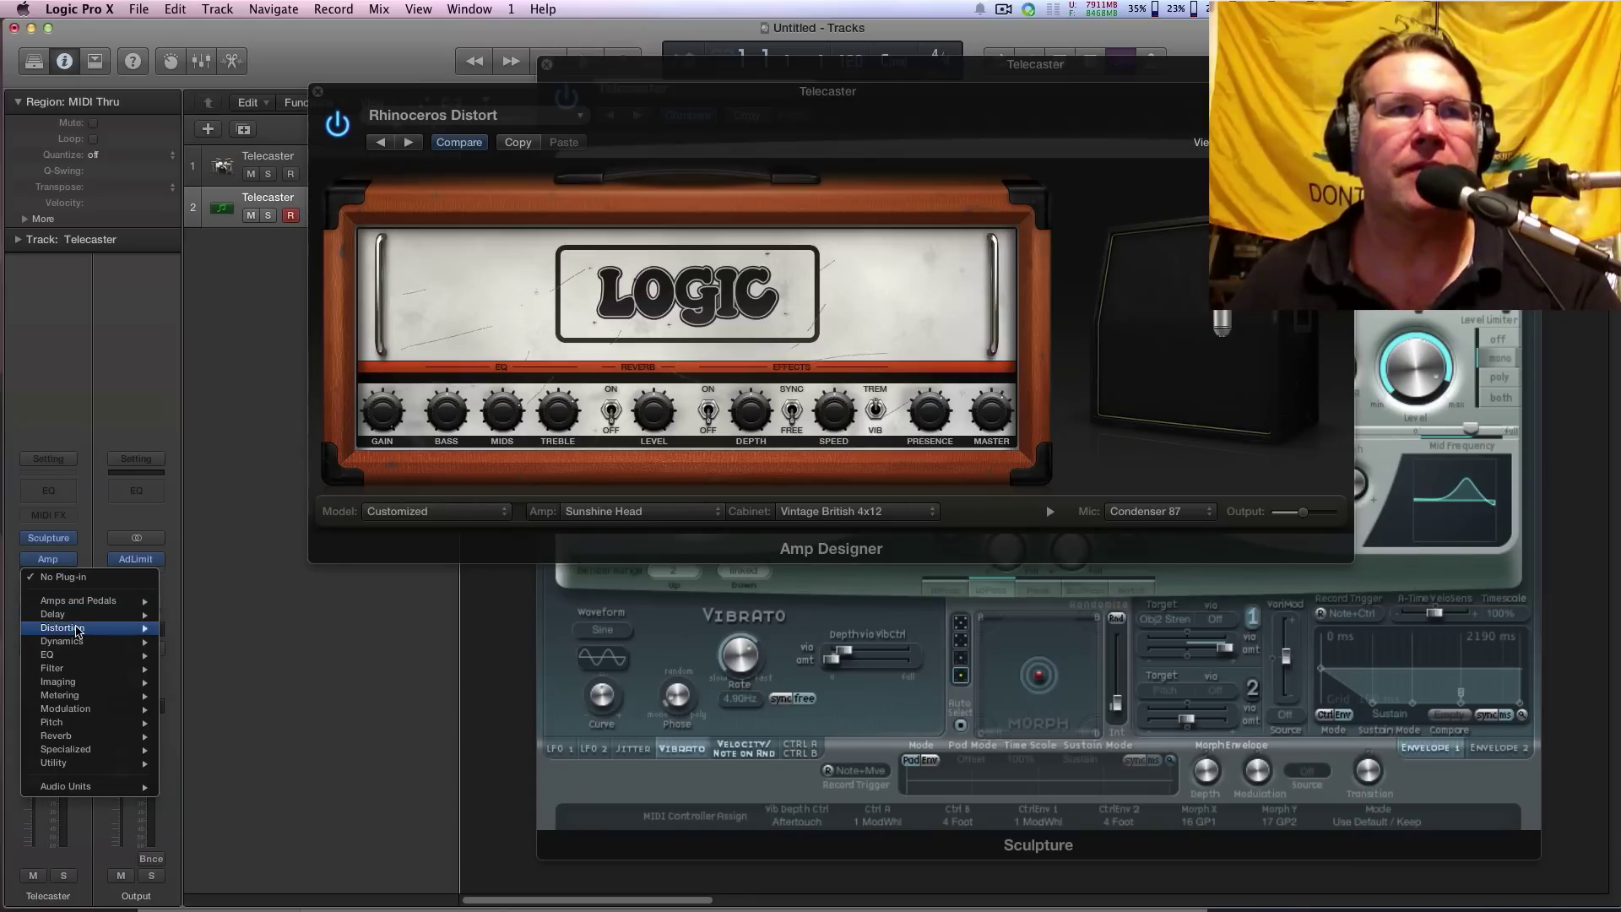
pyautogui.moveTo(78, 642)
pyautogui.moveTo(245, 656)
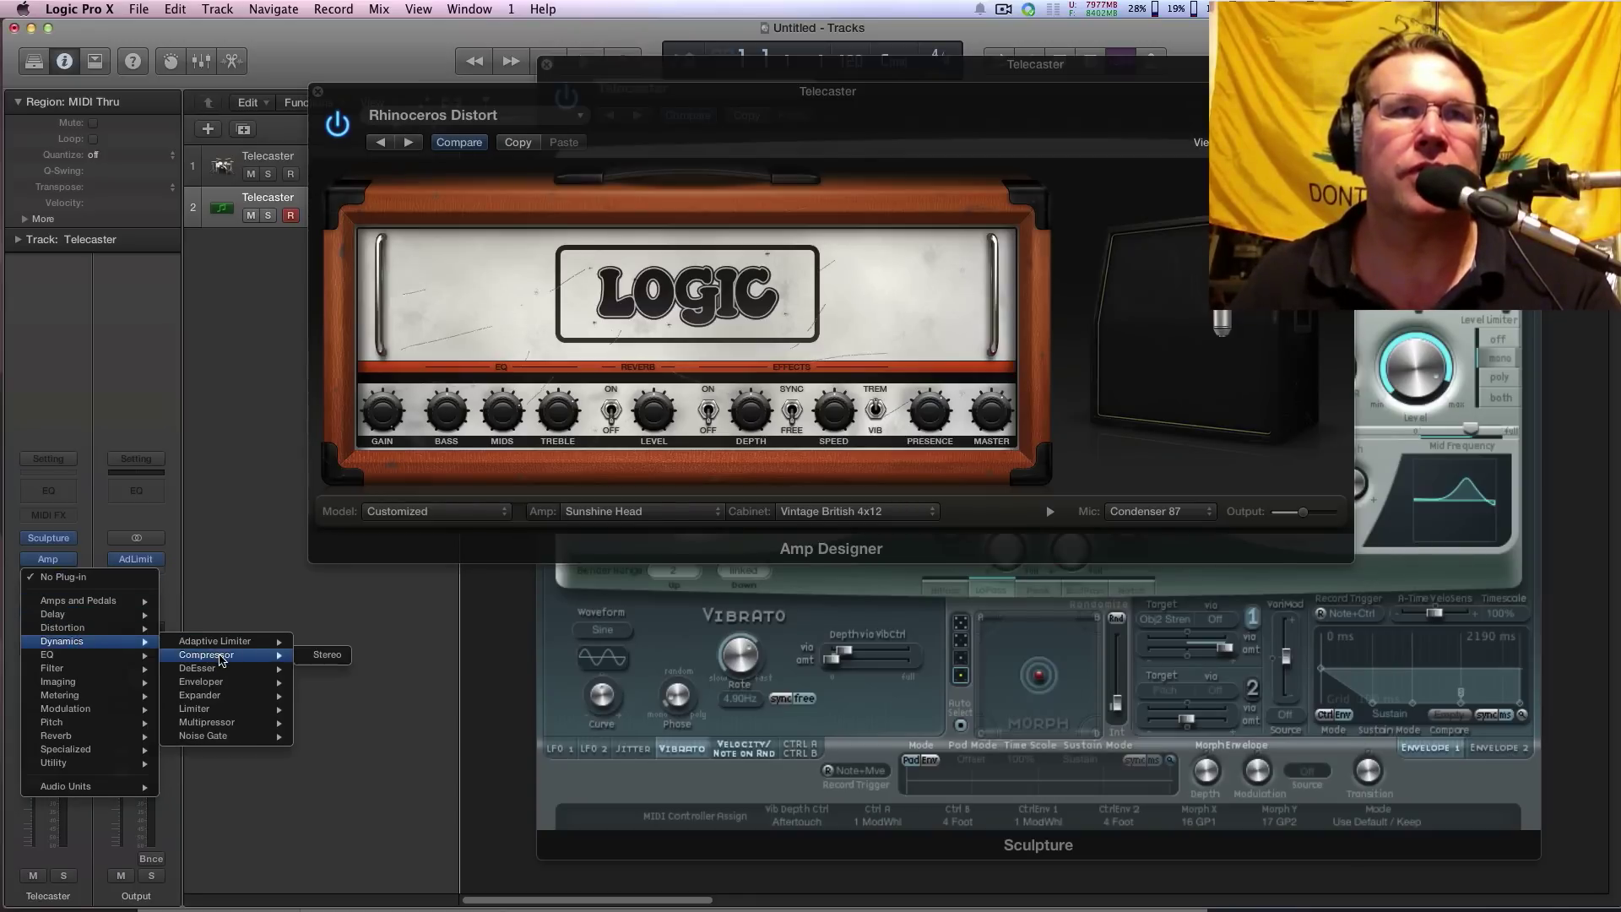
pyautogui.click(332, 657)
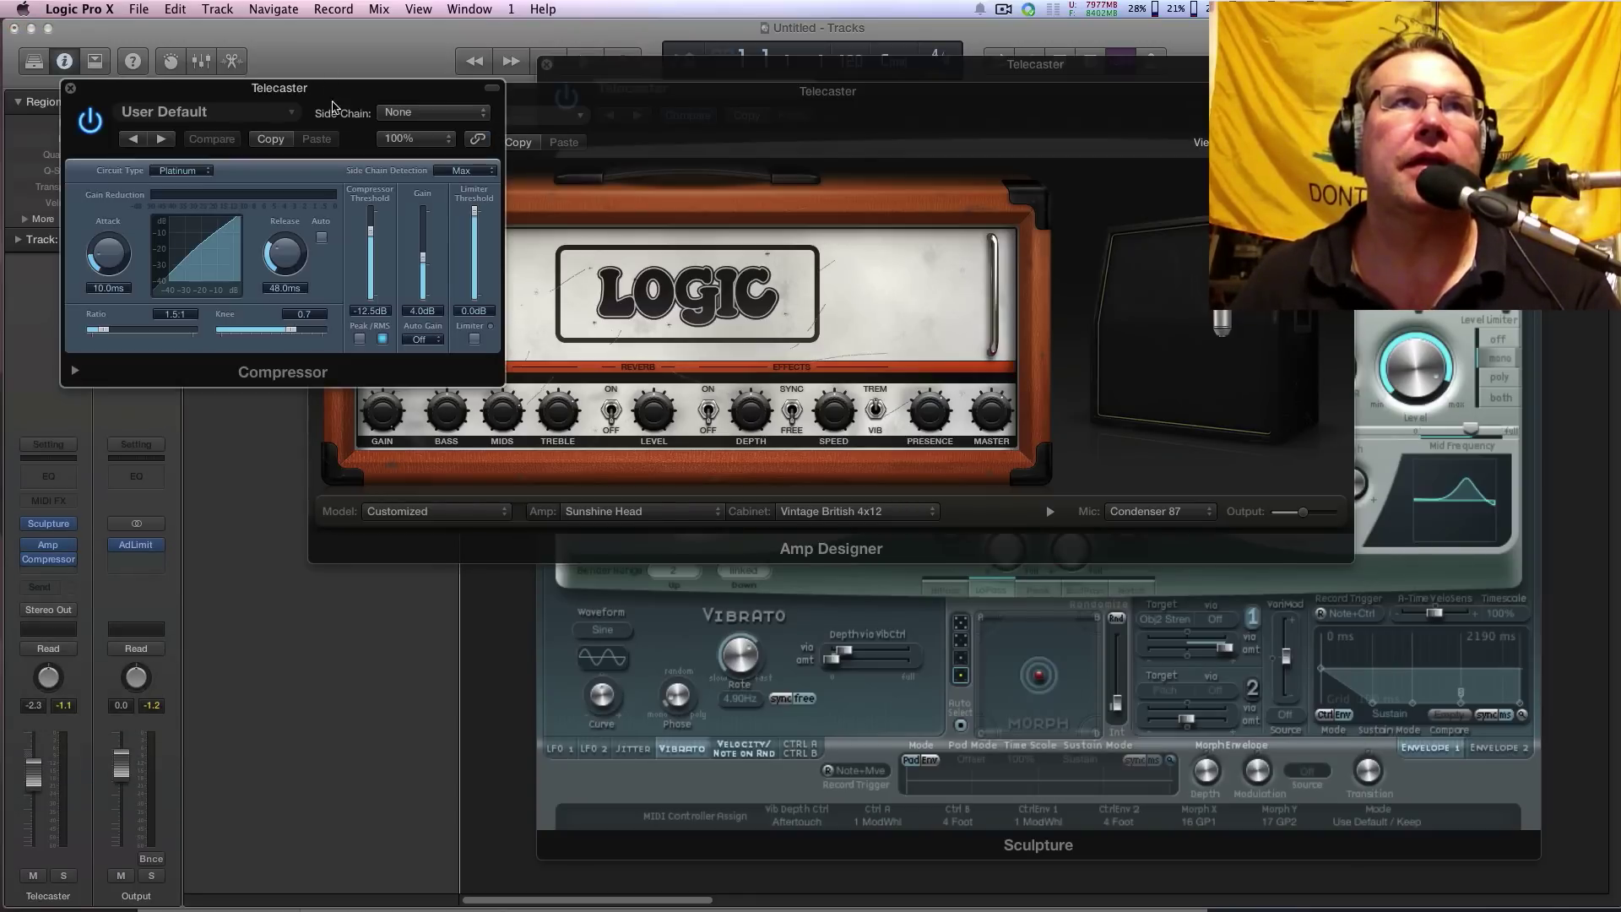
pyautogui.moveTo(321, 88); pyautogui.dragTo(457, 86)
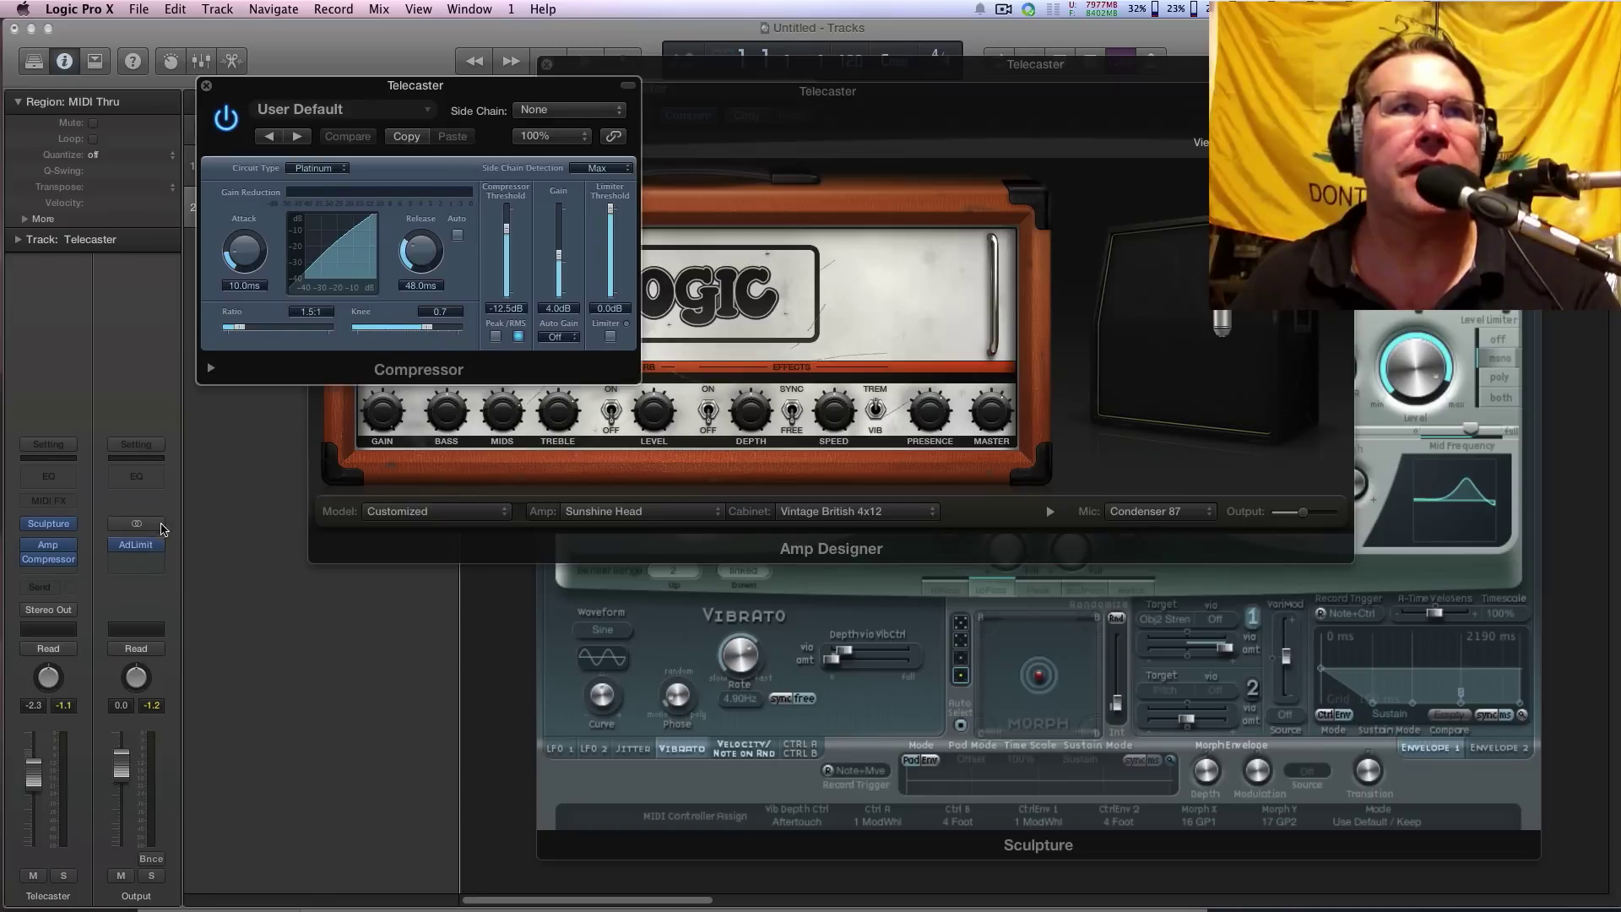
pyautogui.click(52, 579)
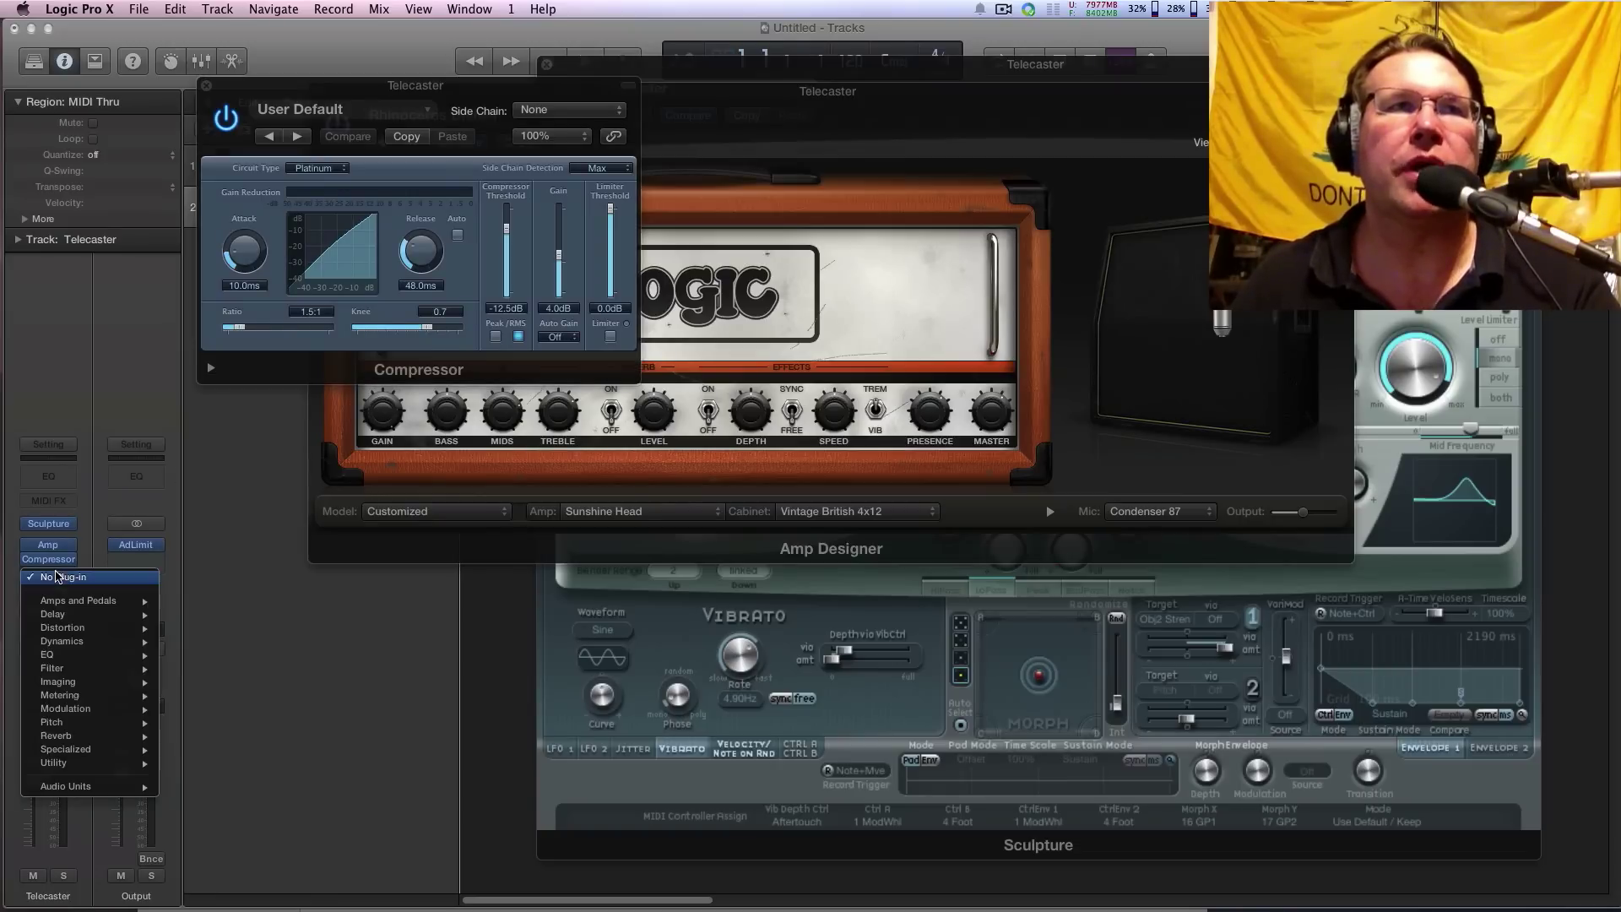
pyautogui.moveTo(87, 600)
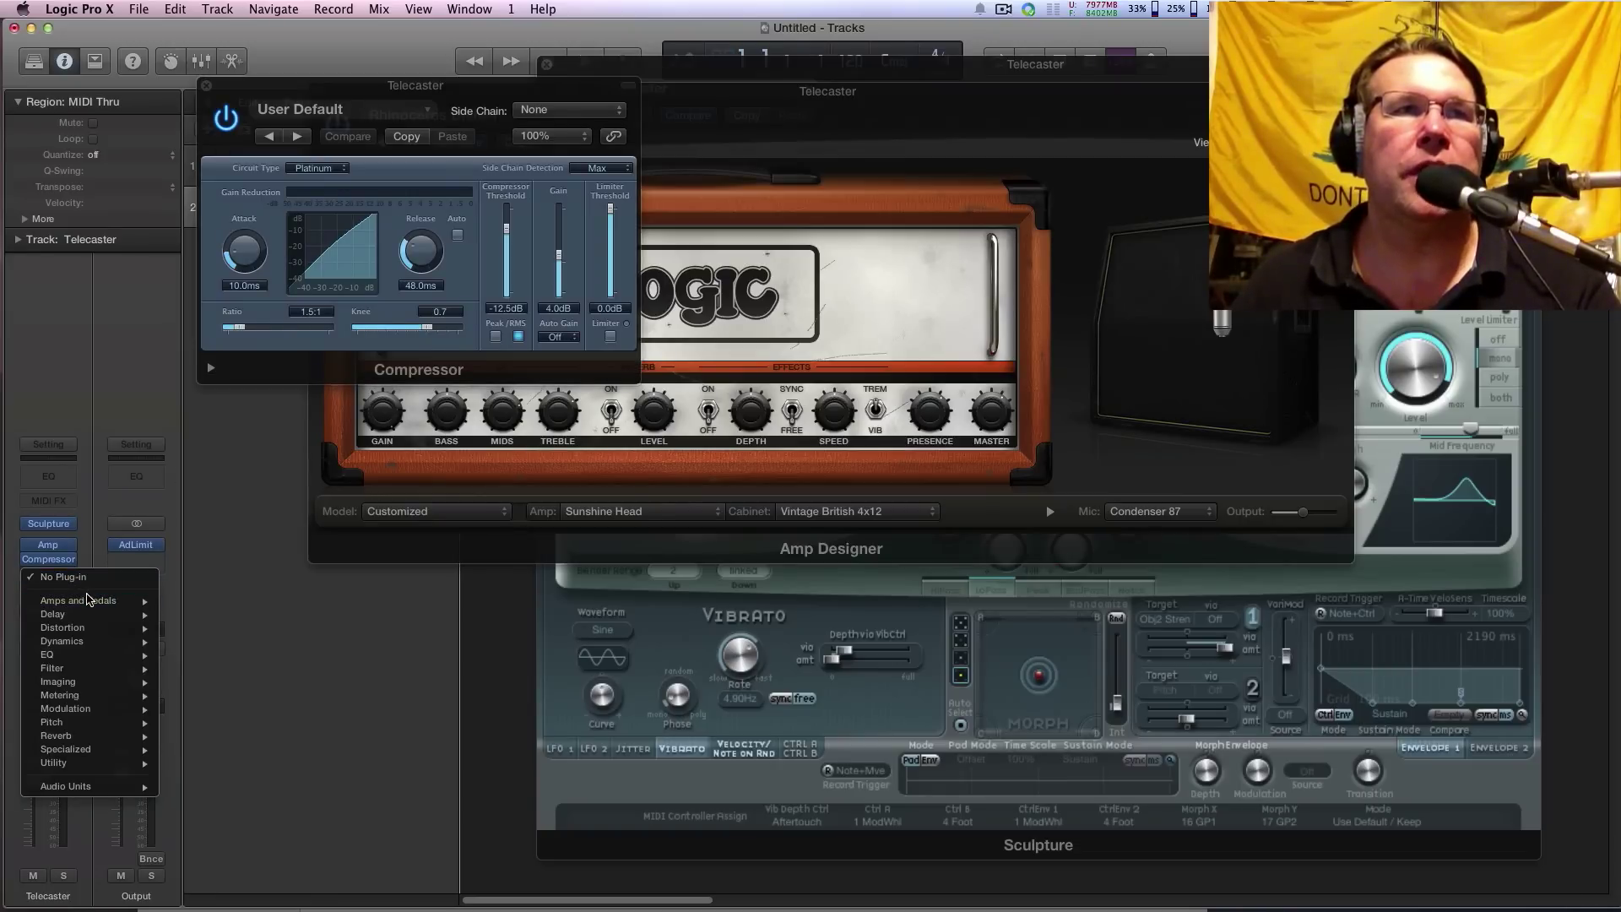
pyautogui.moveTo(91, 724)
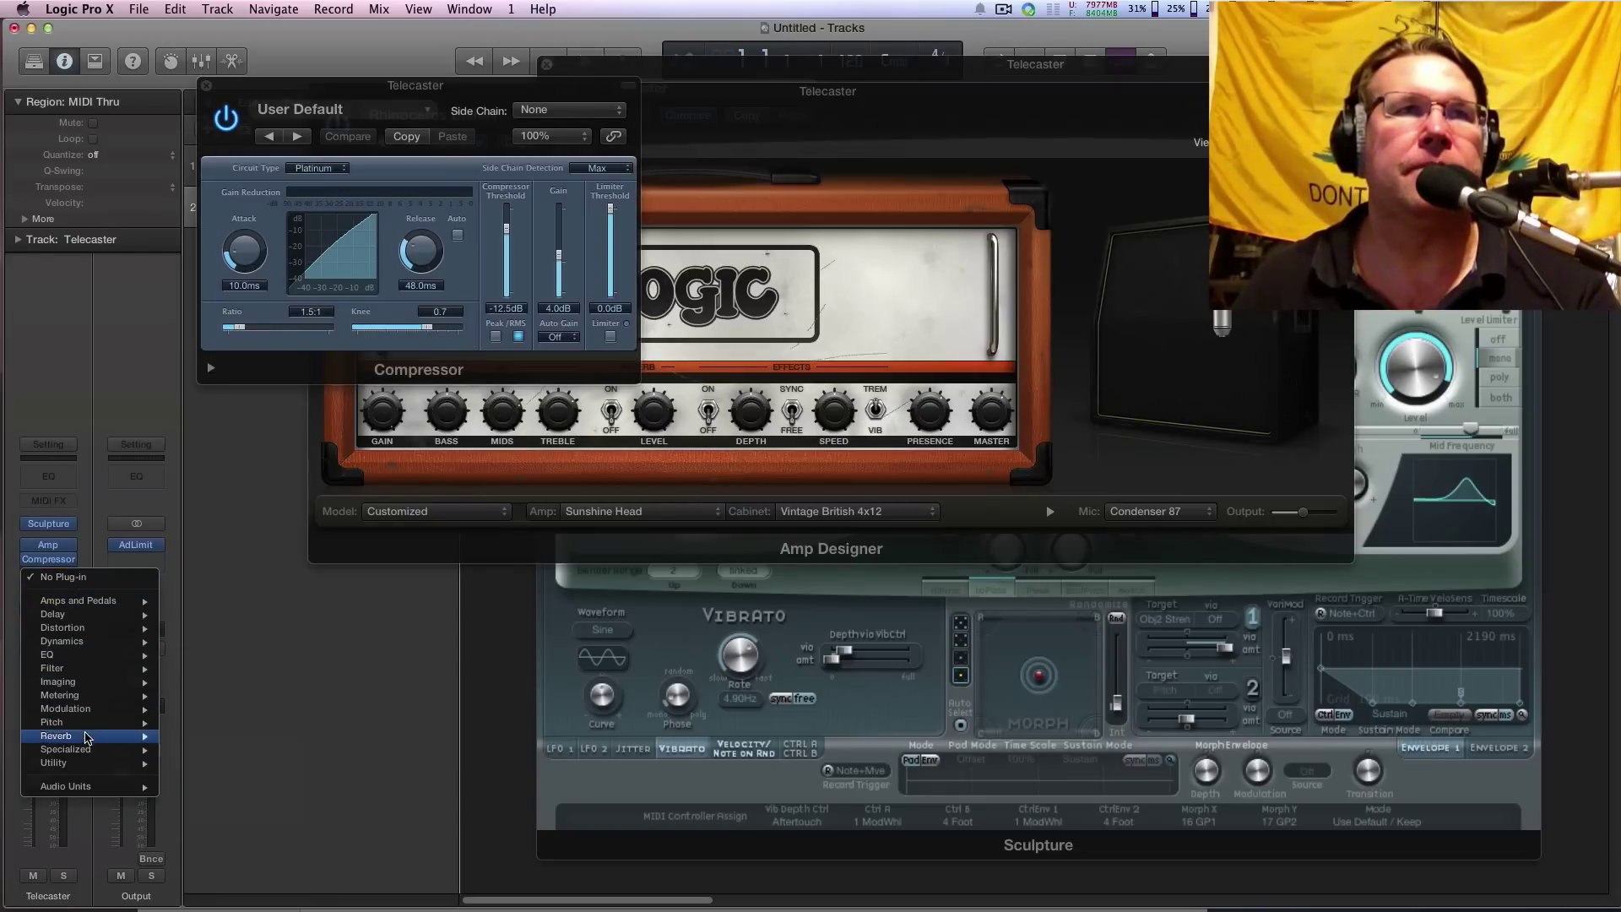
pyautogui.click(217, 632)
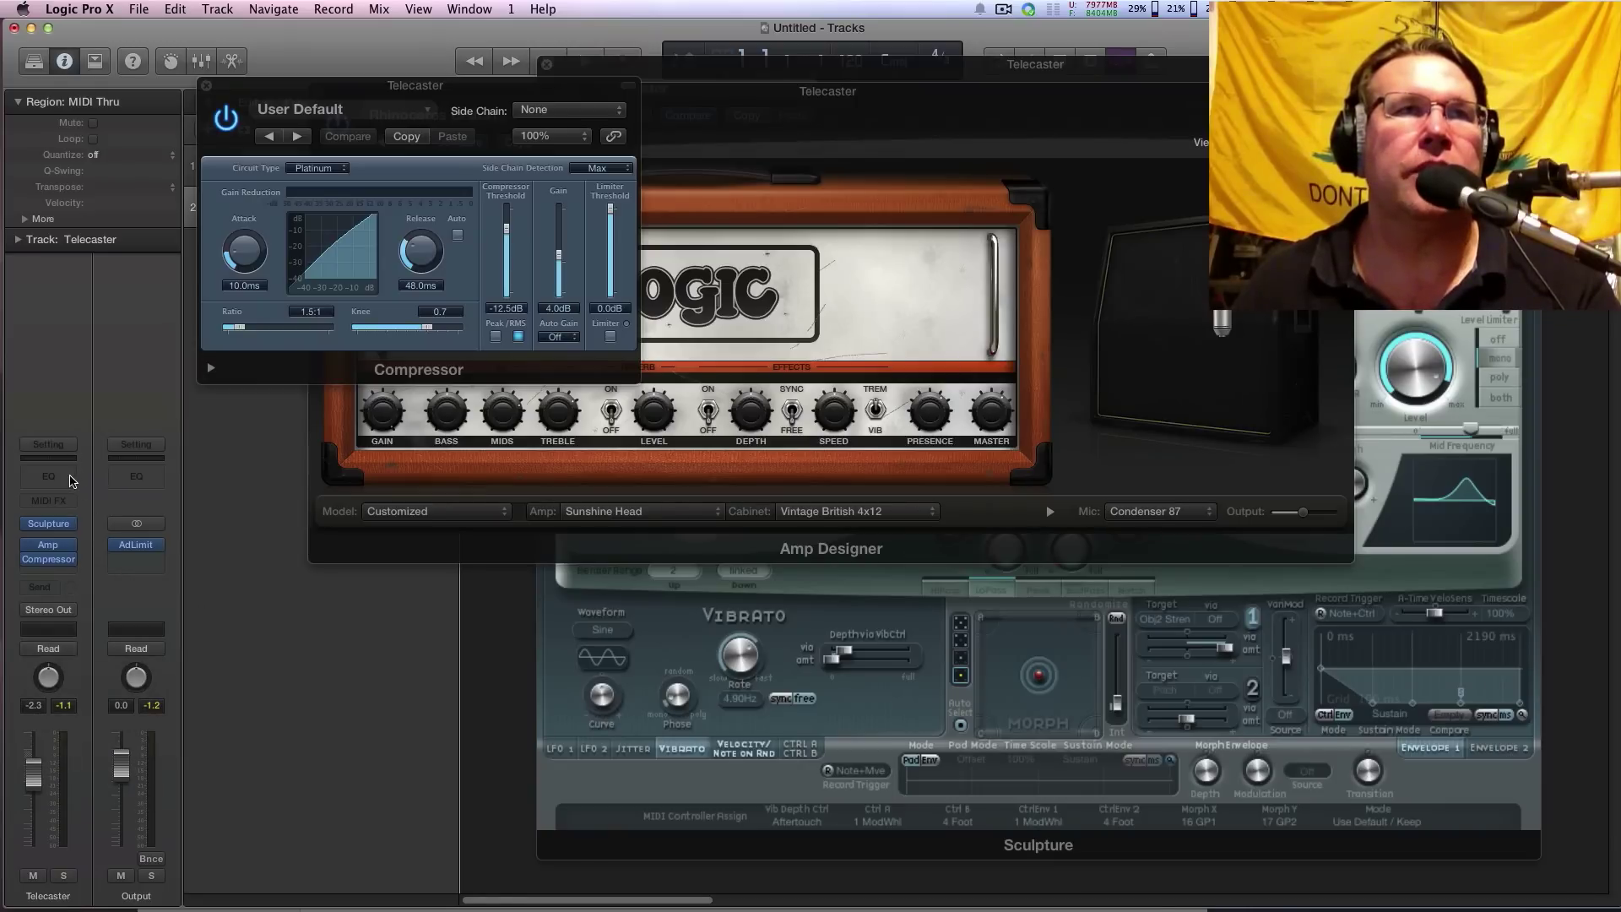
# Add a Channel EQ after the Compressor on the second track, followed by a stereo Adaptive Limiter, and close the limiter's window.
pyautogui.click(72, 479)
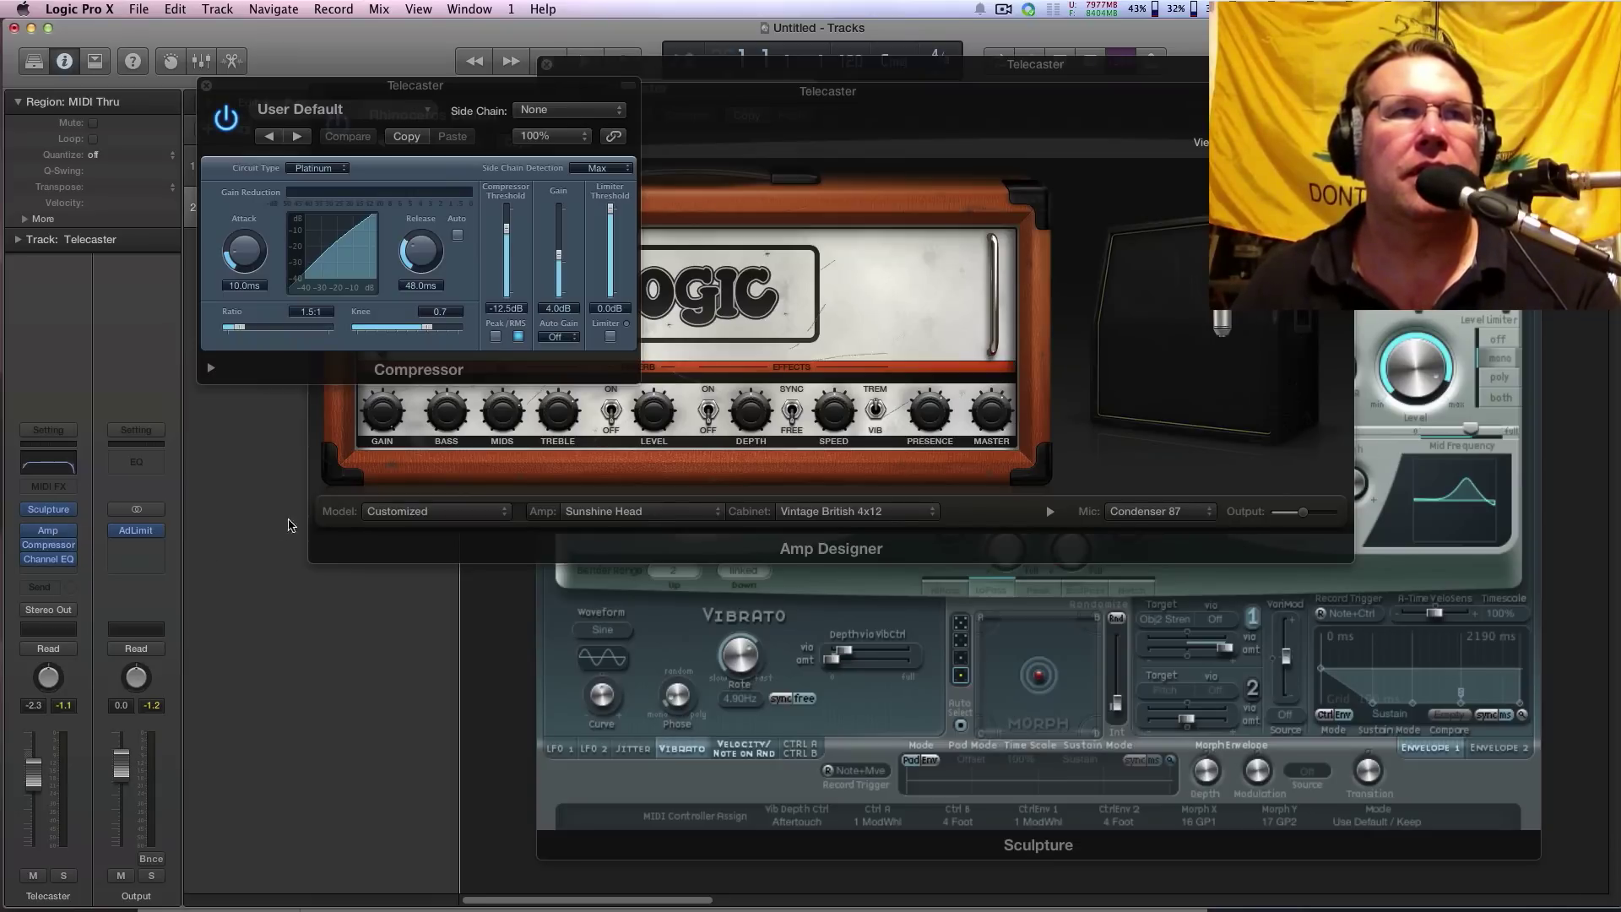
pyautogui.click(65, 573)
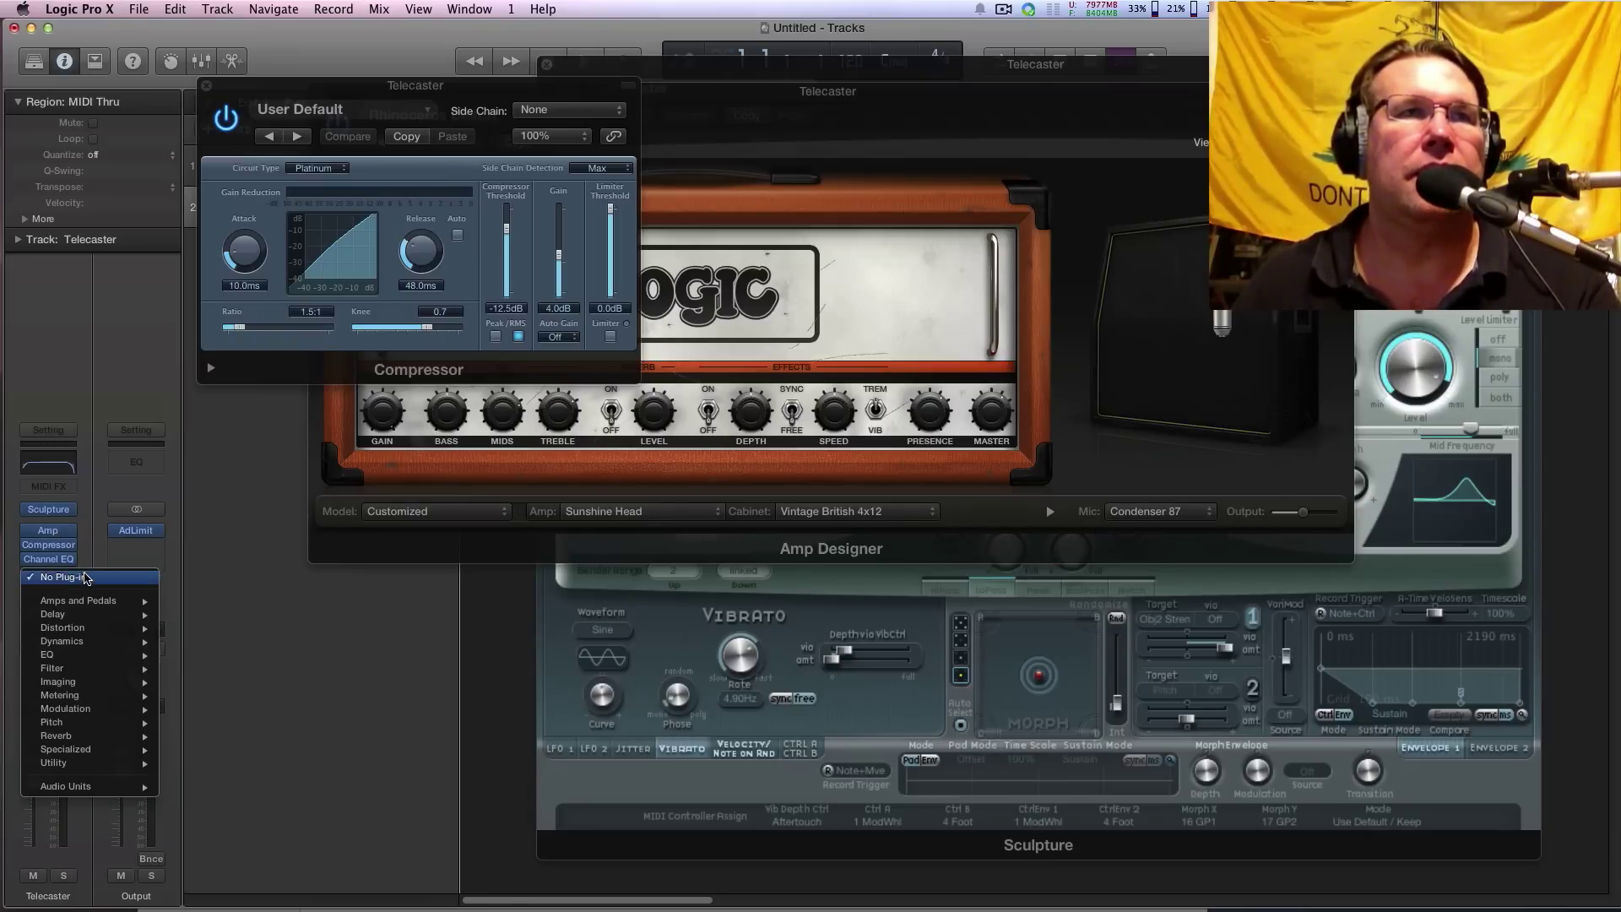
pyautogui.moveTo(92, 644)
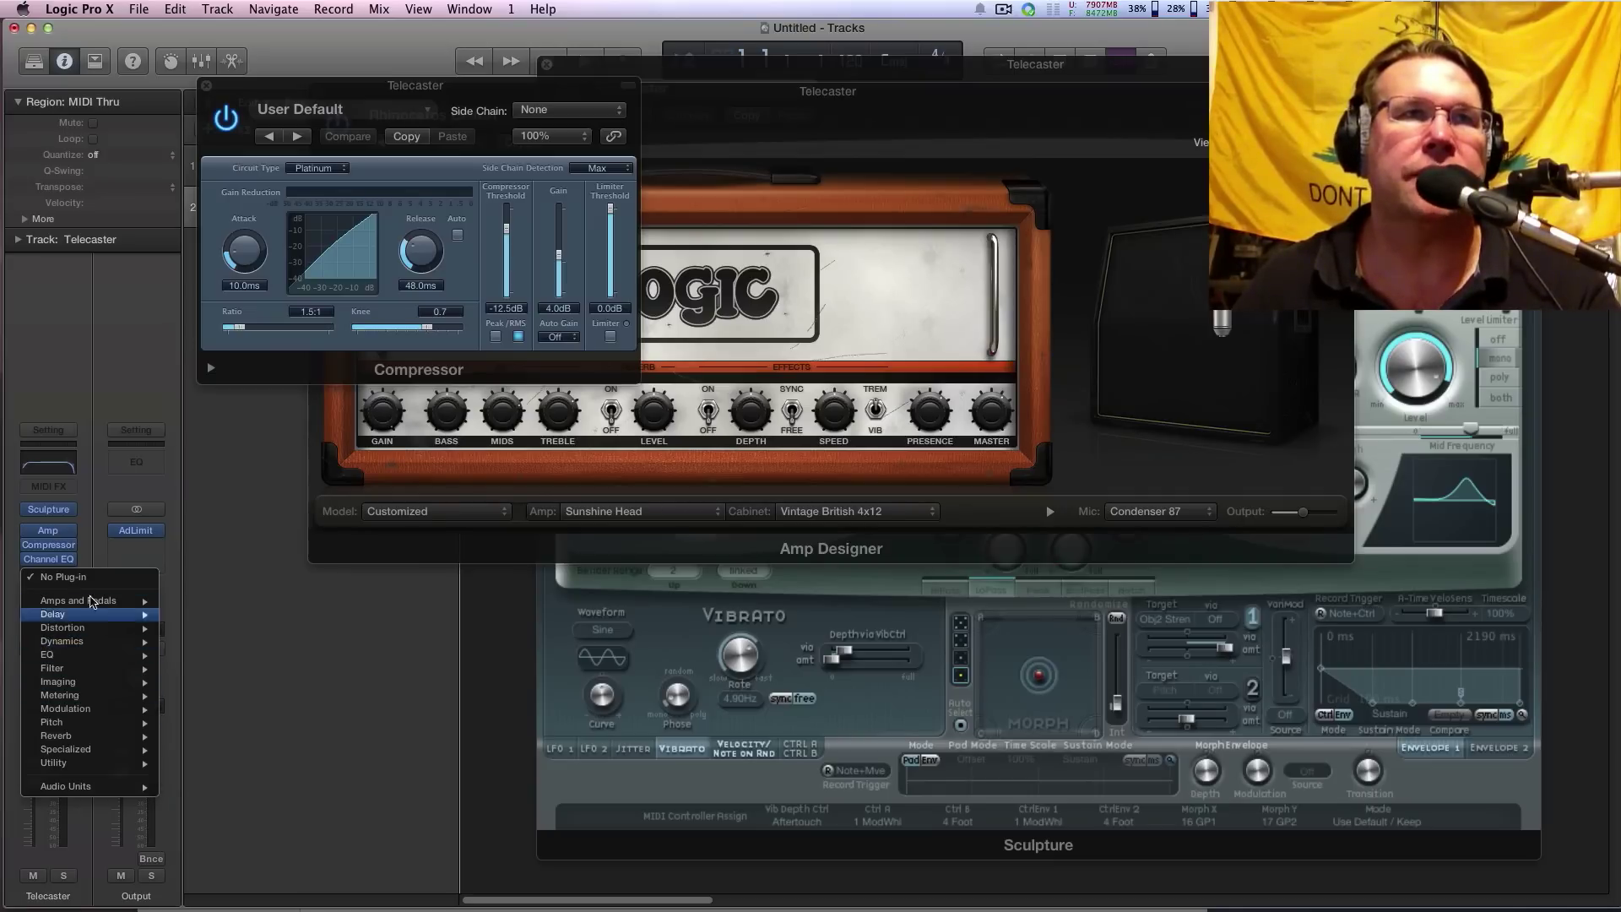
pyautogui.moveTo(110, 642)
pyautogui.moveTo(238, 649)
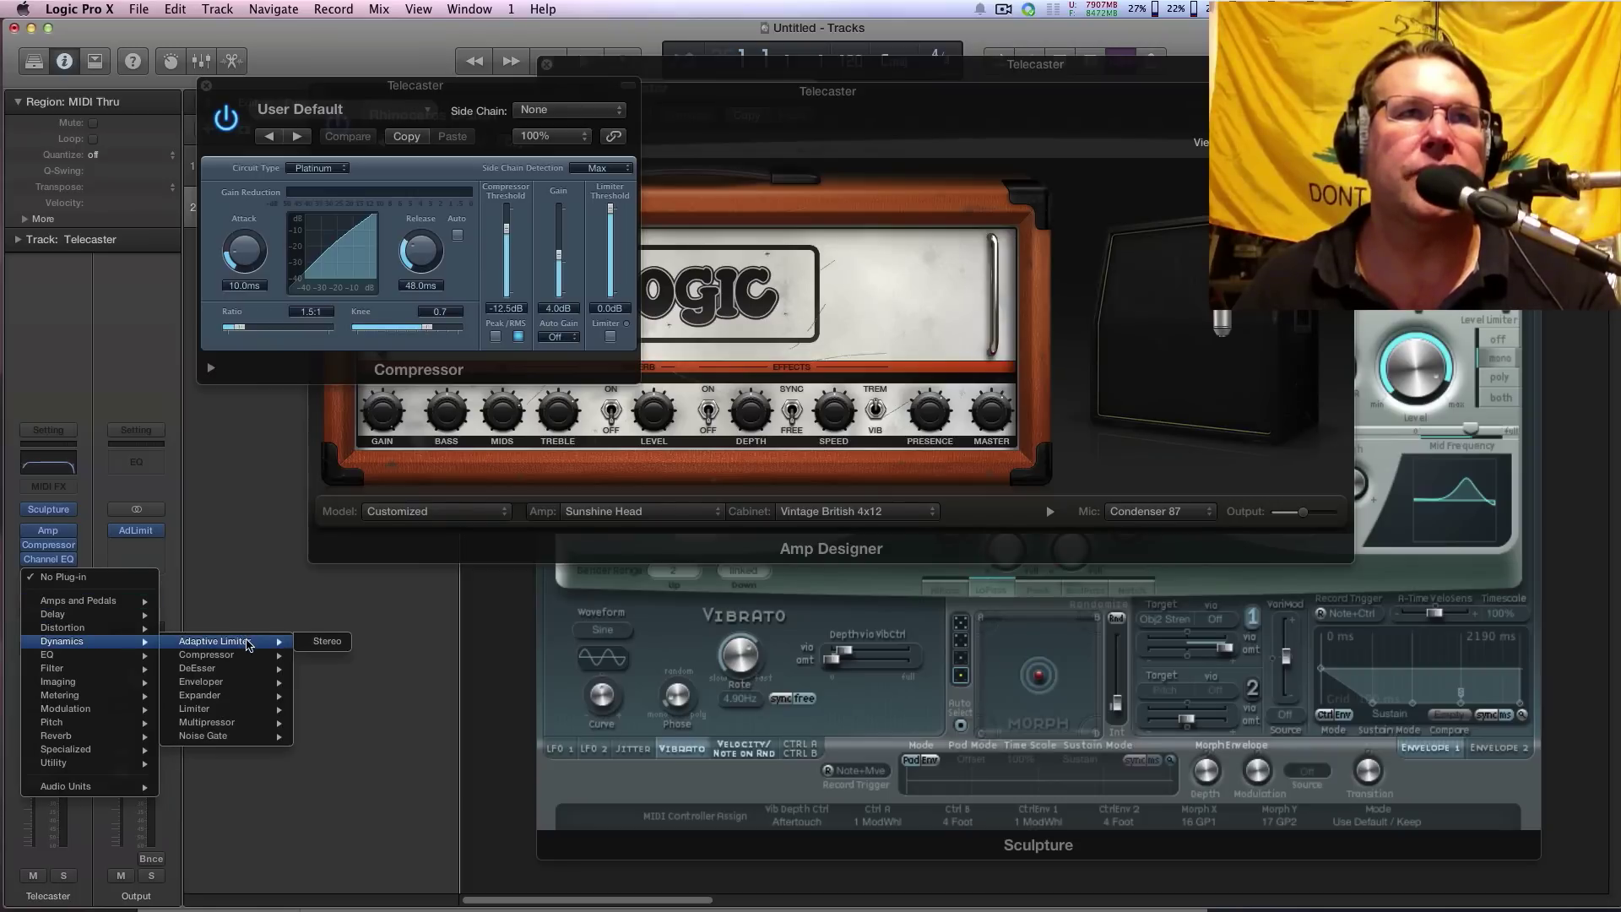
pyautogui.click(326, 642)
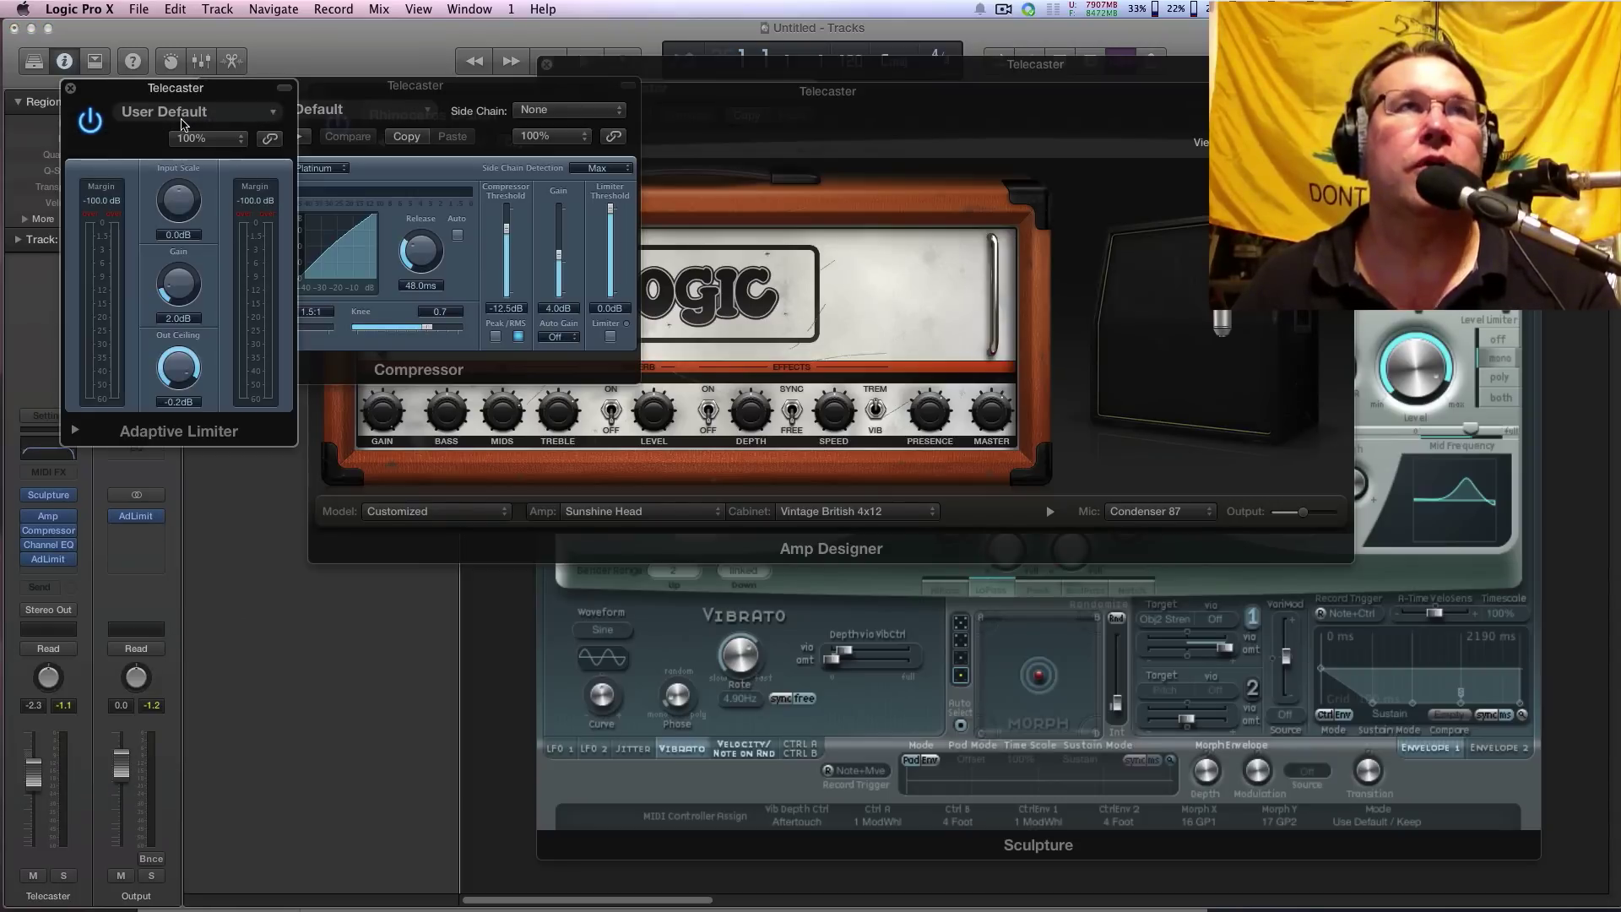
pyautogui.moveTo(131, 95); pyautogui.dragTo(297, 331)
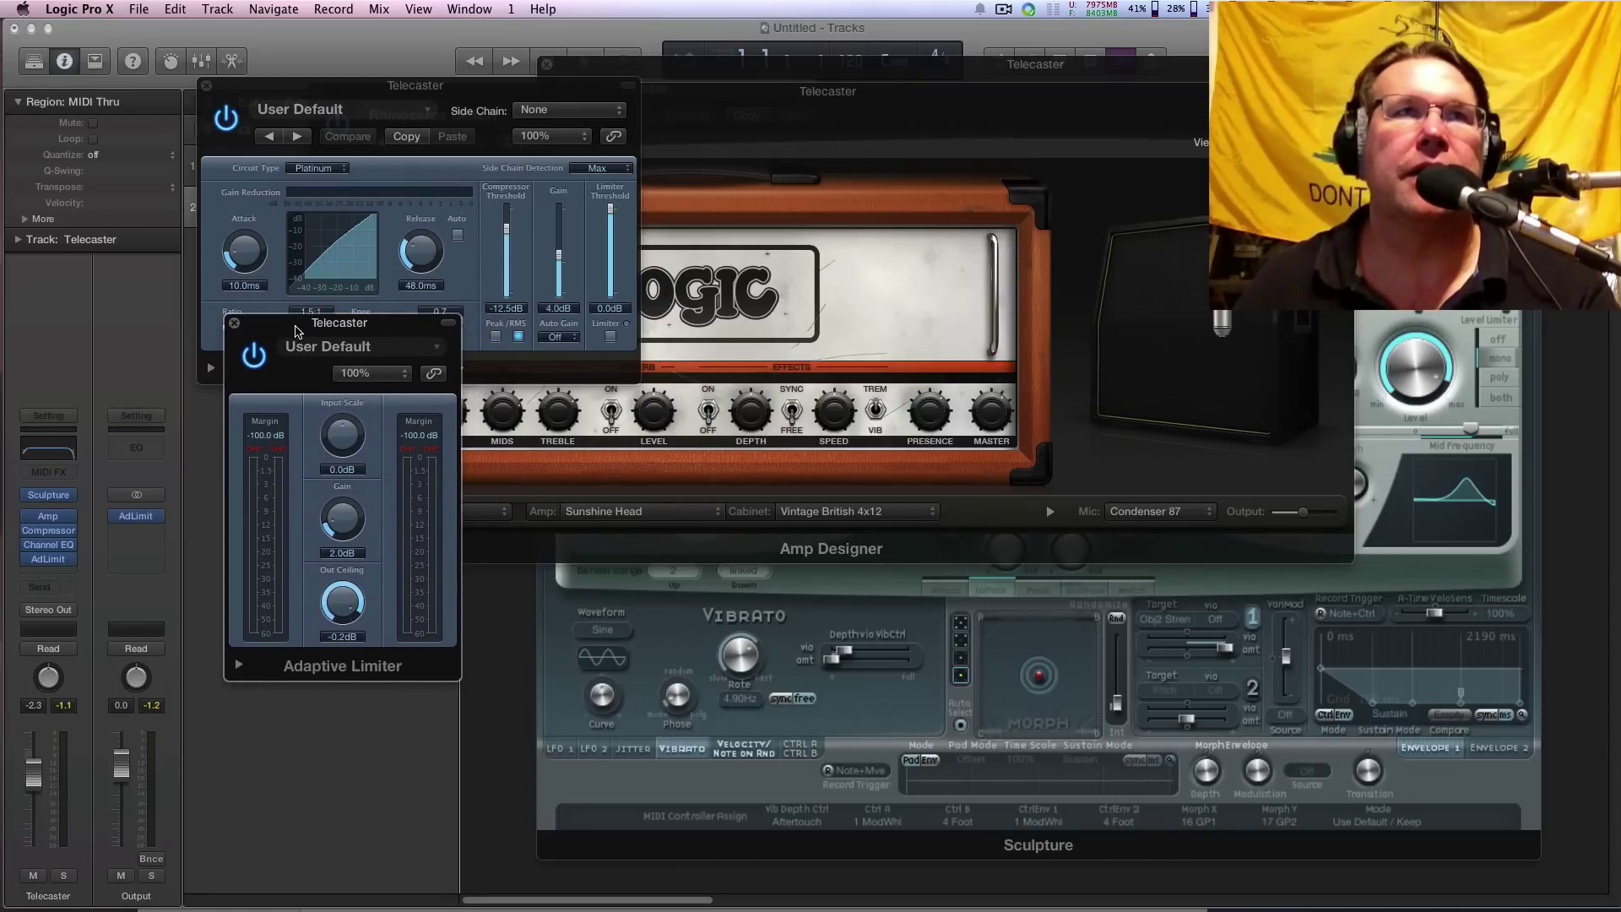
pyautogui.moveTo(296, 331); pyautogui.dragTo(301, 337)
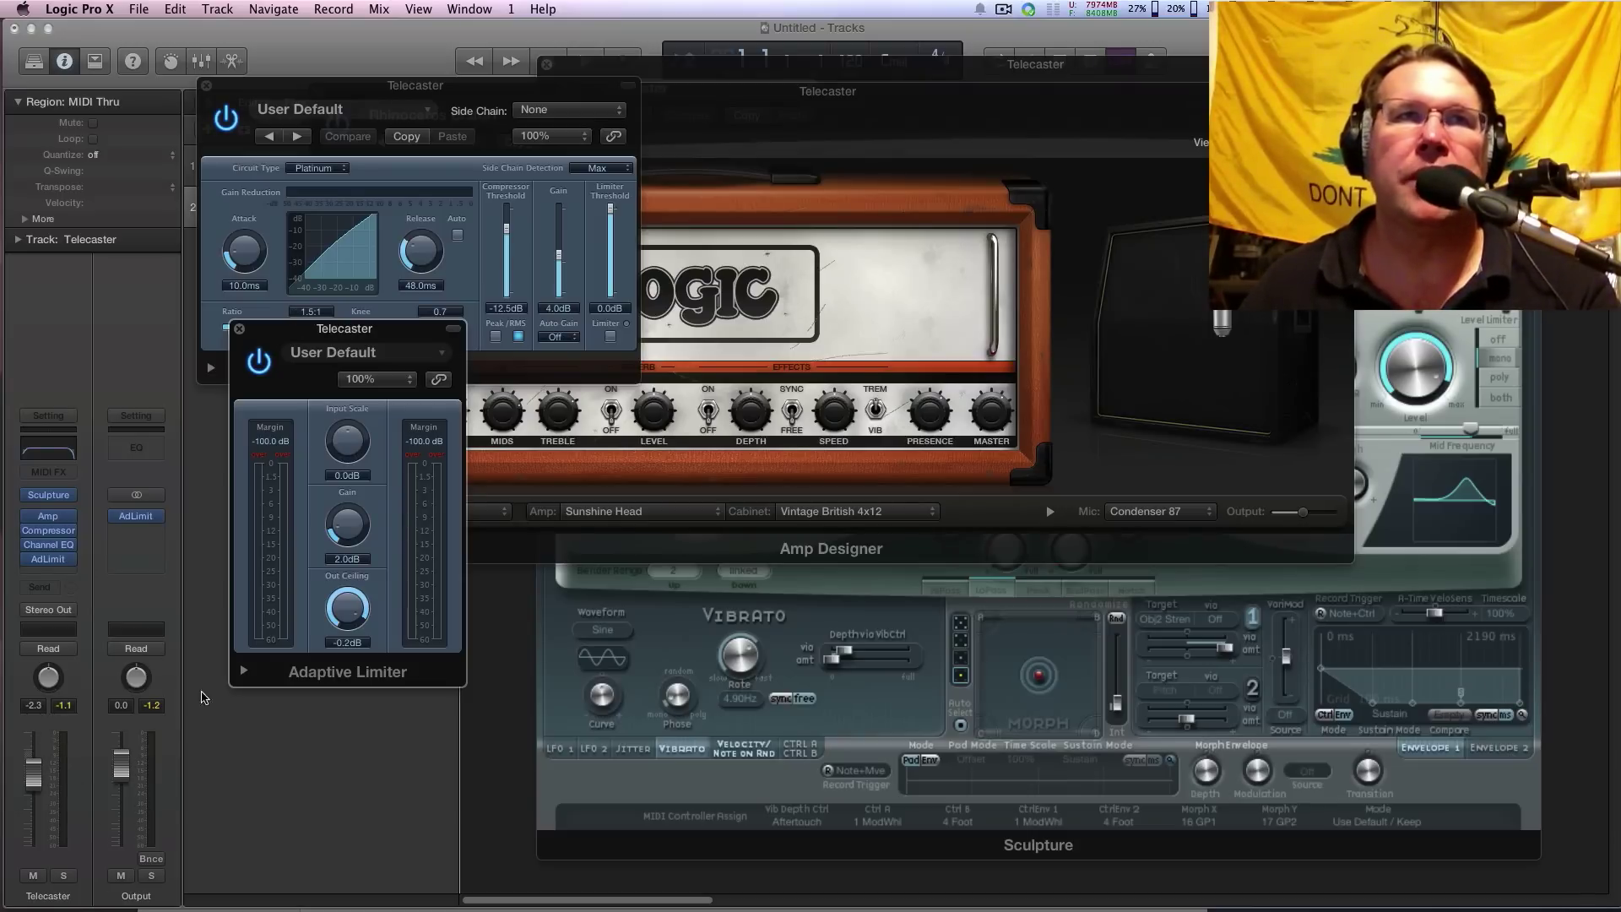
pyautogui.moveTo(344, 331); pyautogui.dragTo(318, 389)
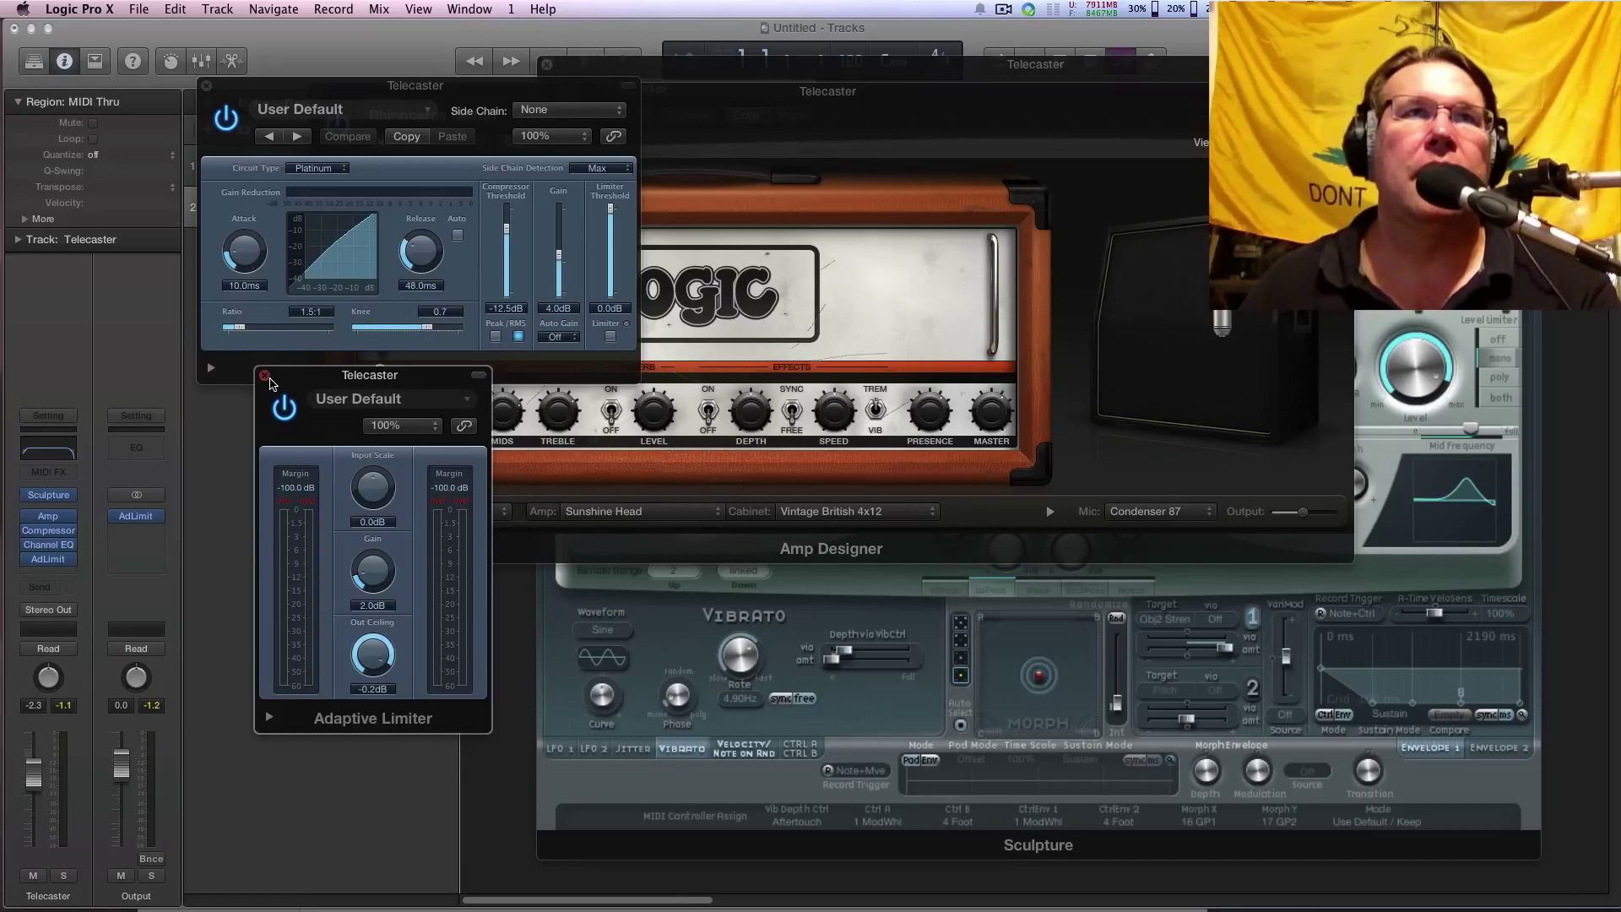
pyautogui.click(265, 376)
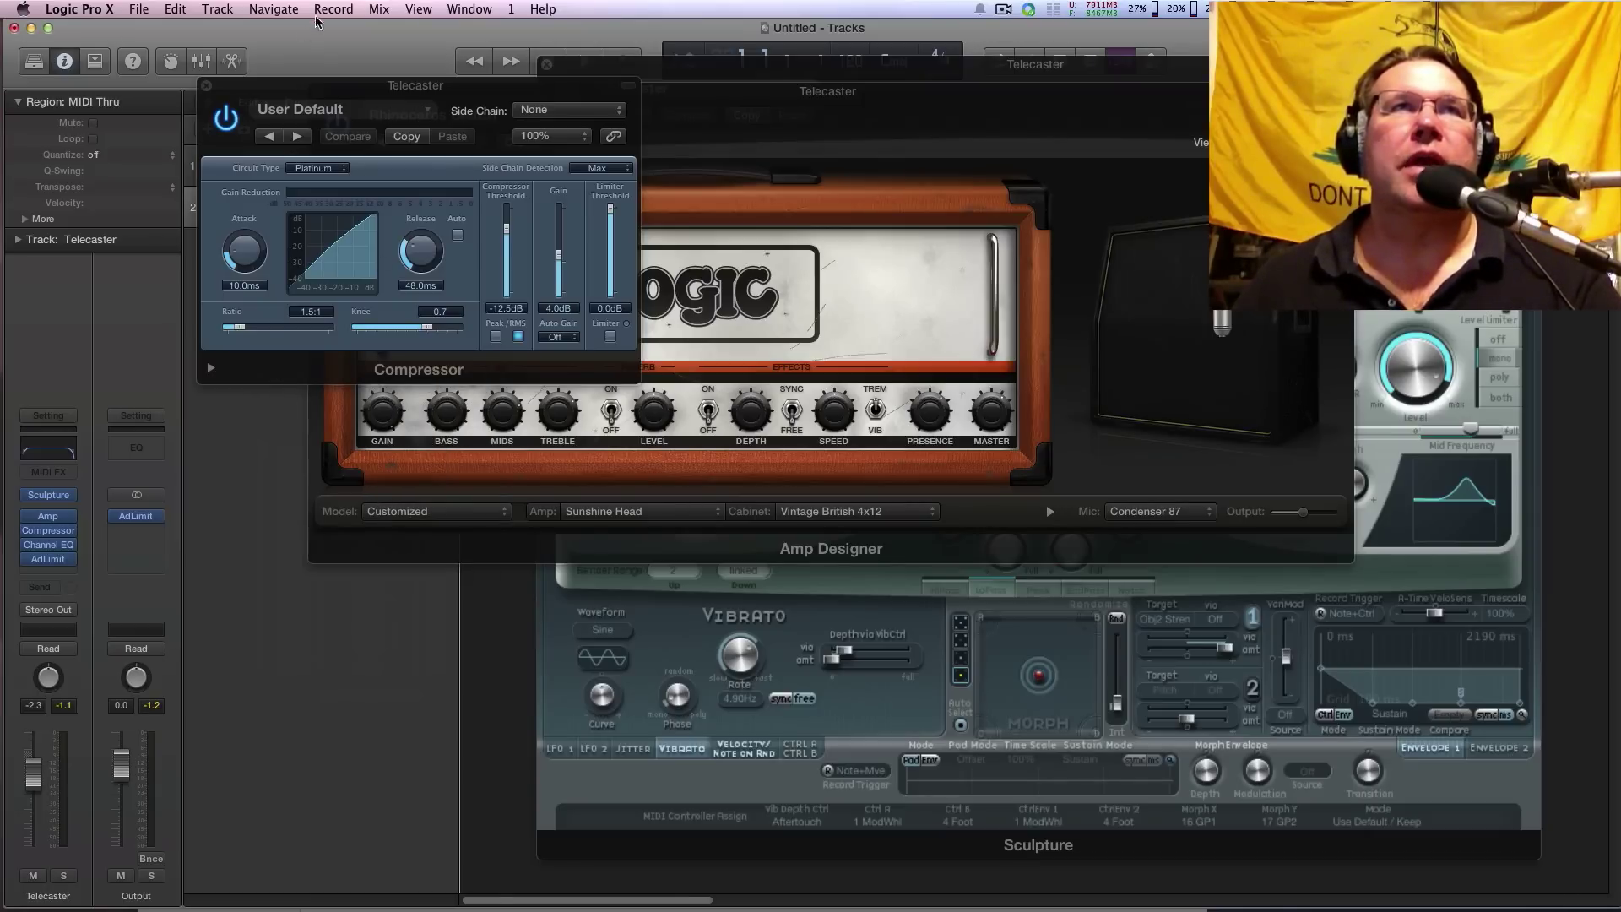
# Set the gain of the second track's Adaptive Limiter to 0.0 dB and close its window.
pyautogui.moveTo(305, 87); pyautogui.dragTo(324, 178)
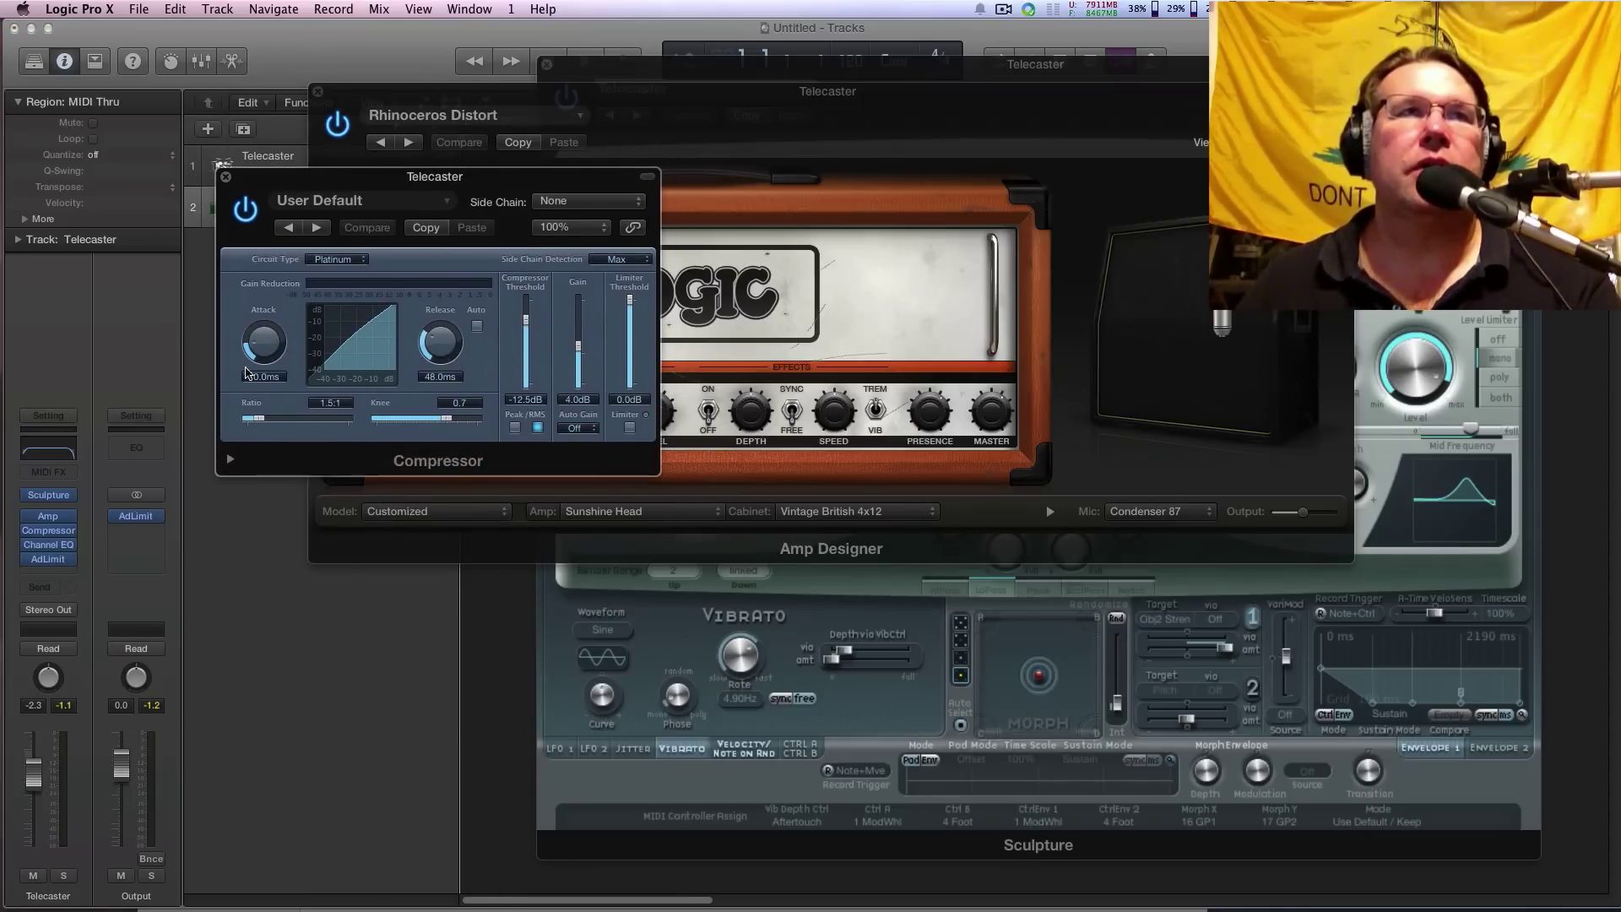
pyautogui.click(48, 559)
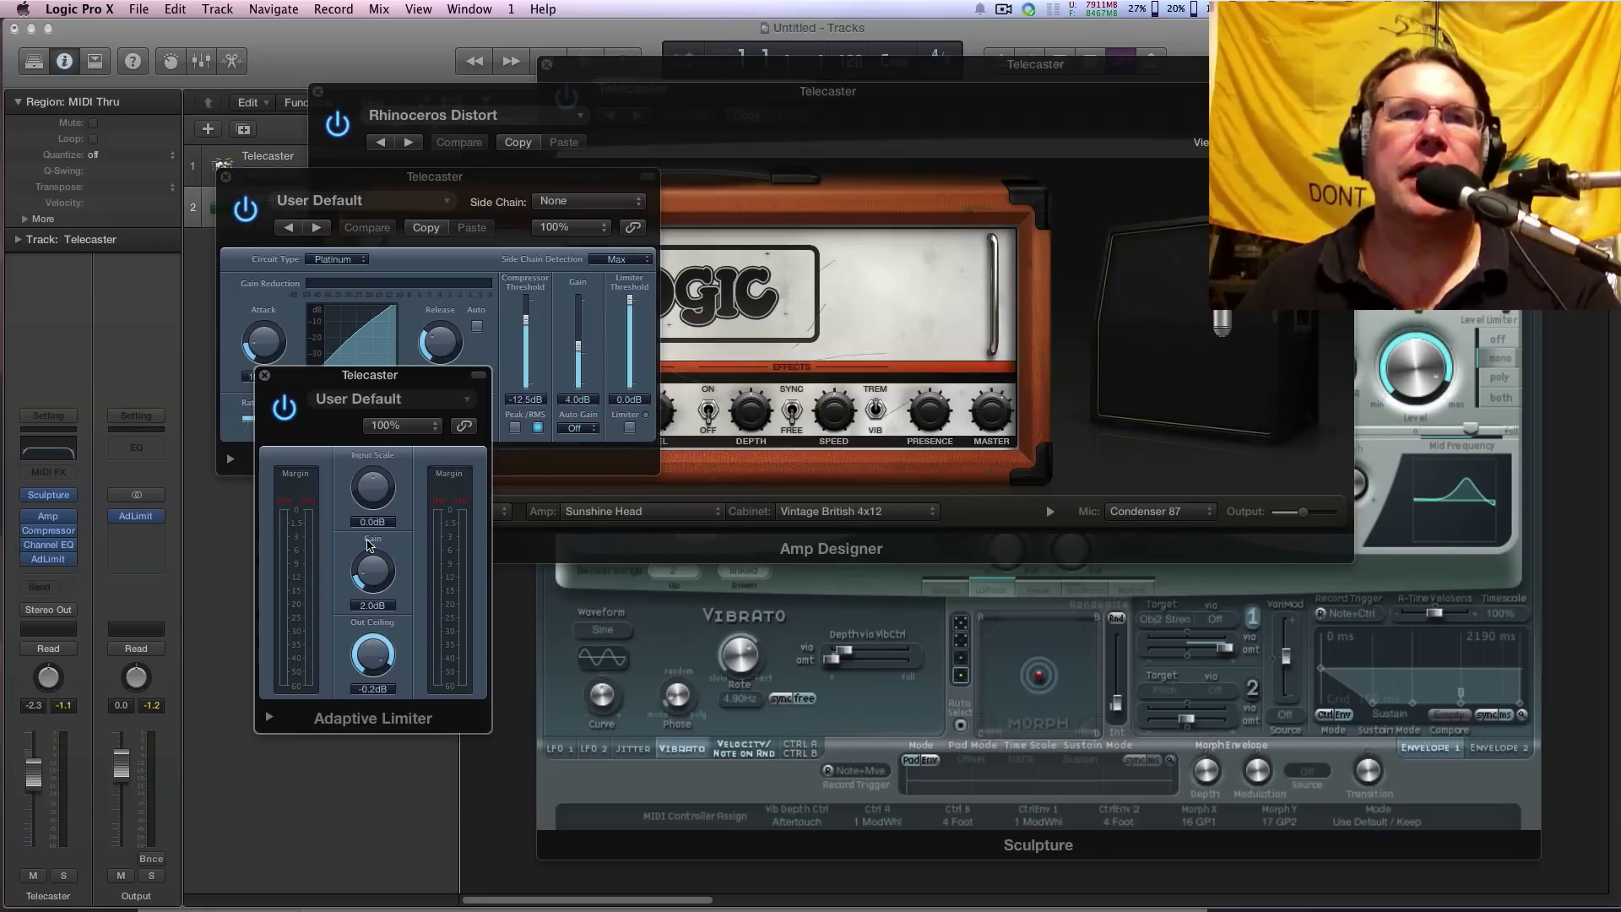
pyautogui.moveTo(380, 576); pyautogui.dragTo(416, 650)
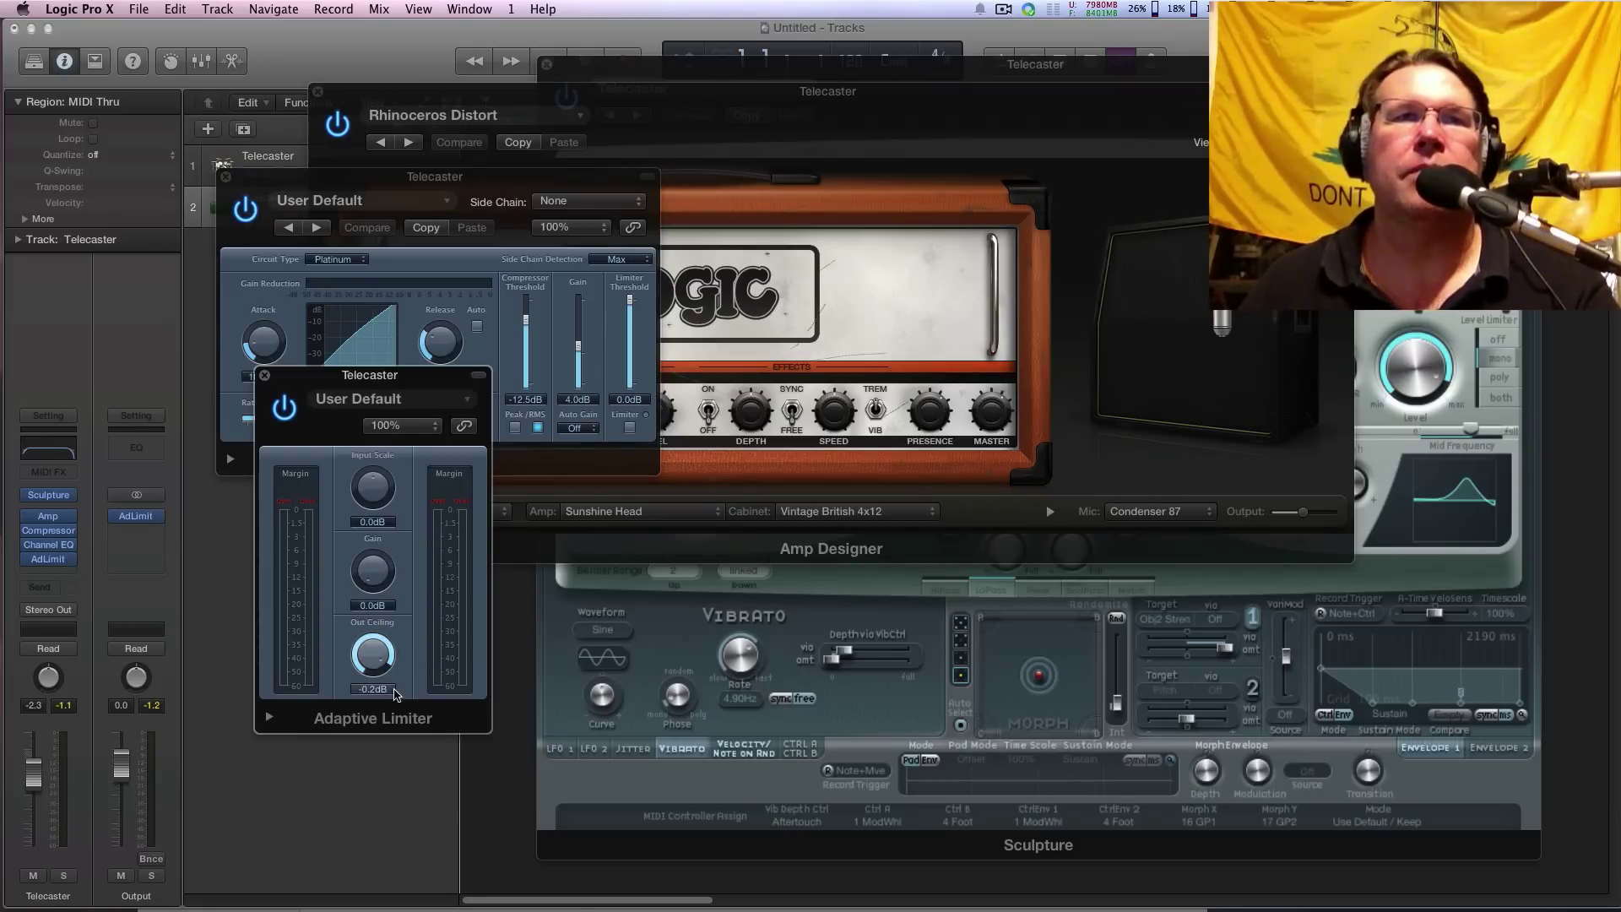
pyautogui.click(264, 375)
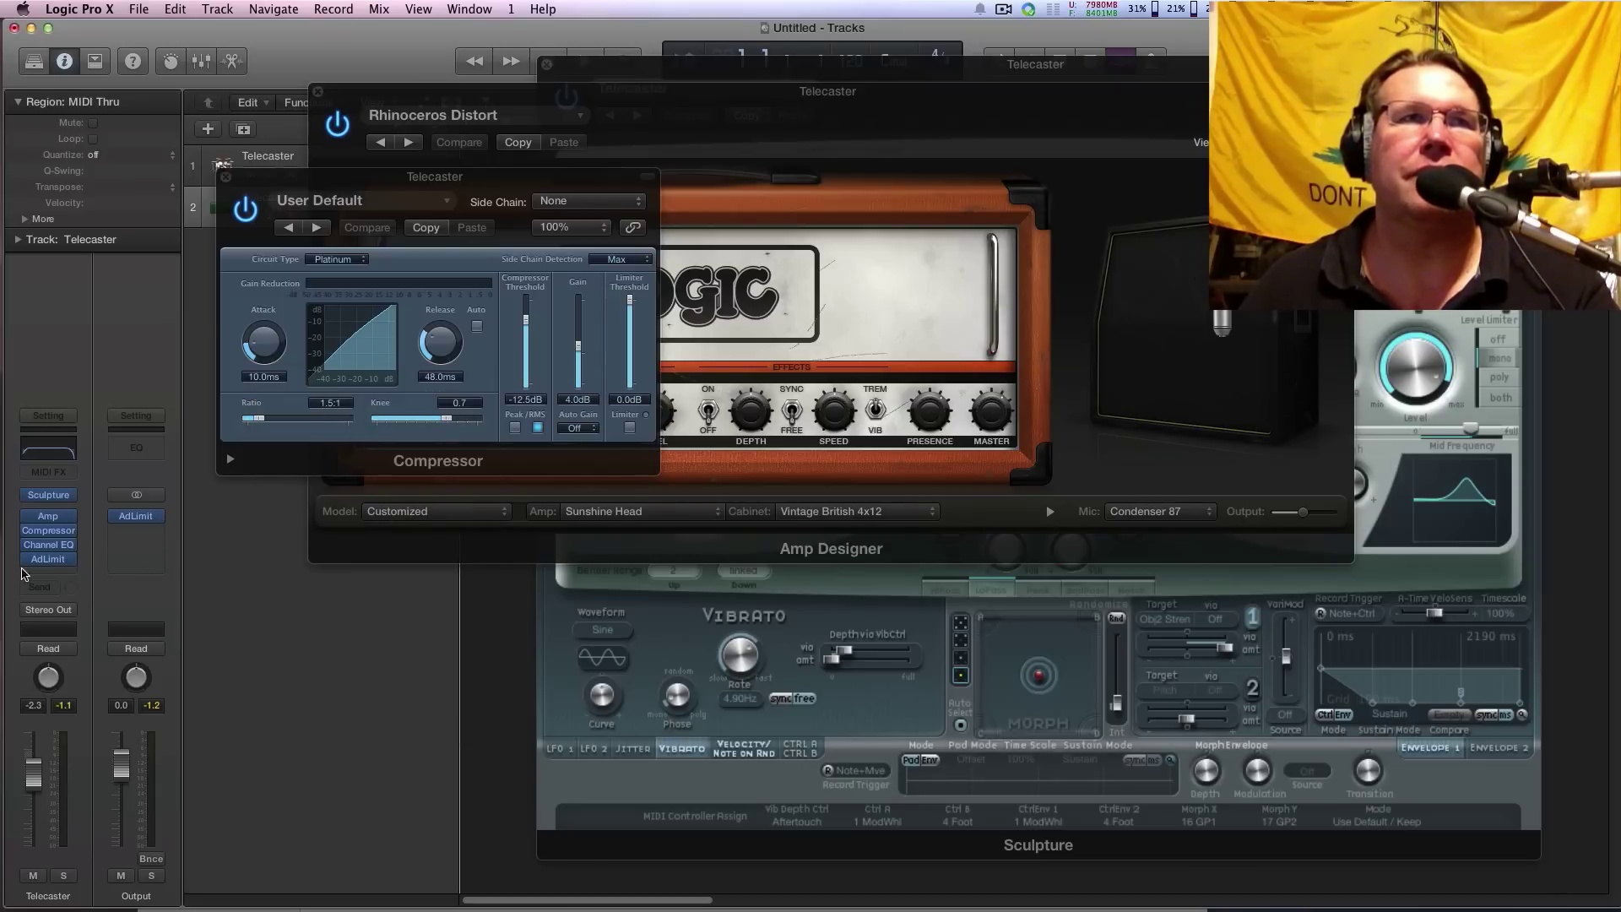
pyautogui.moveTo(163, 521)
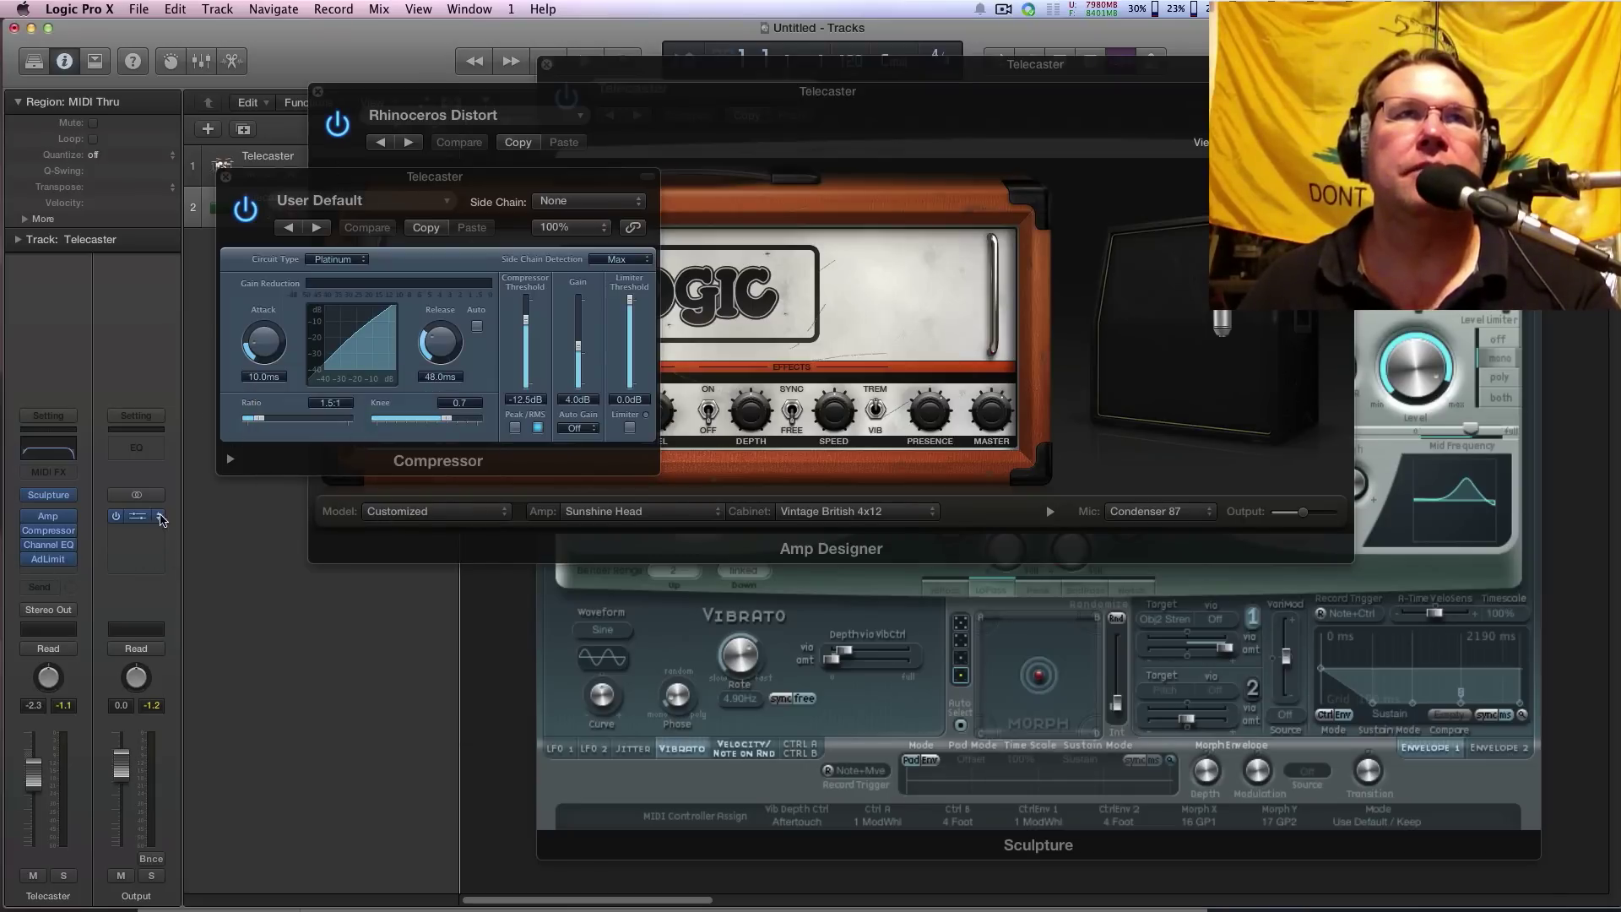
# Set the Compressor's ratio to 3.1:1, its attack to 6.0 ms and its release to 18.0 ms.
pyautogui.moveTo(317, 180); pyautogui.dragTo(329, 184)
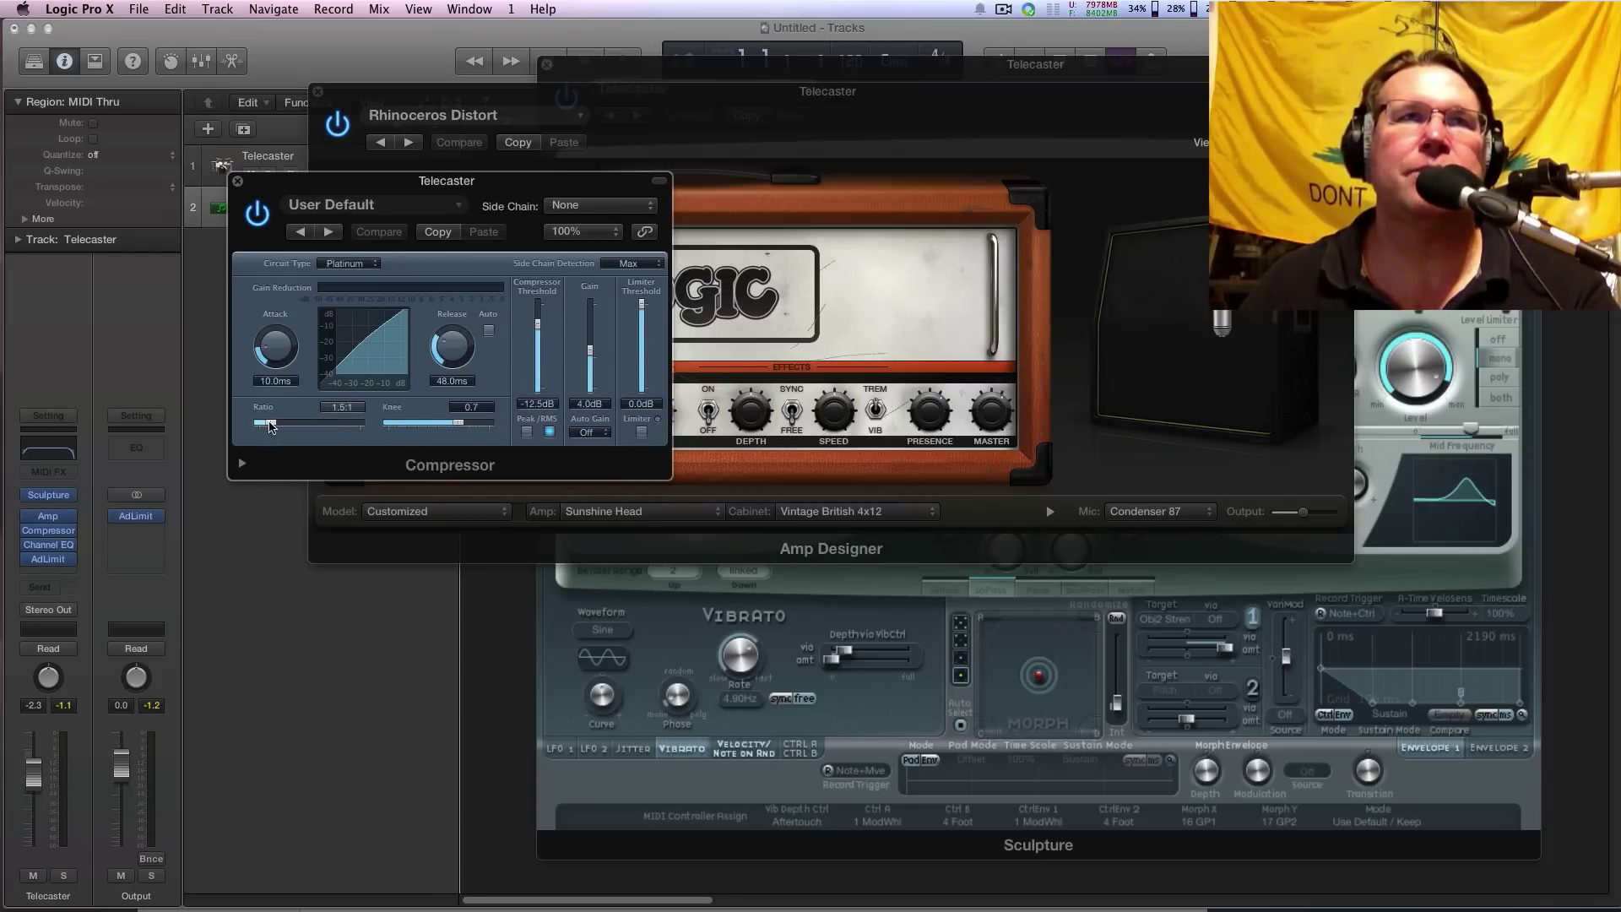
pyautogui.moveTo(270, 426); pyautogui.dragTo(284, 429)
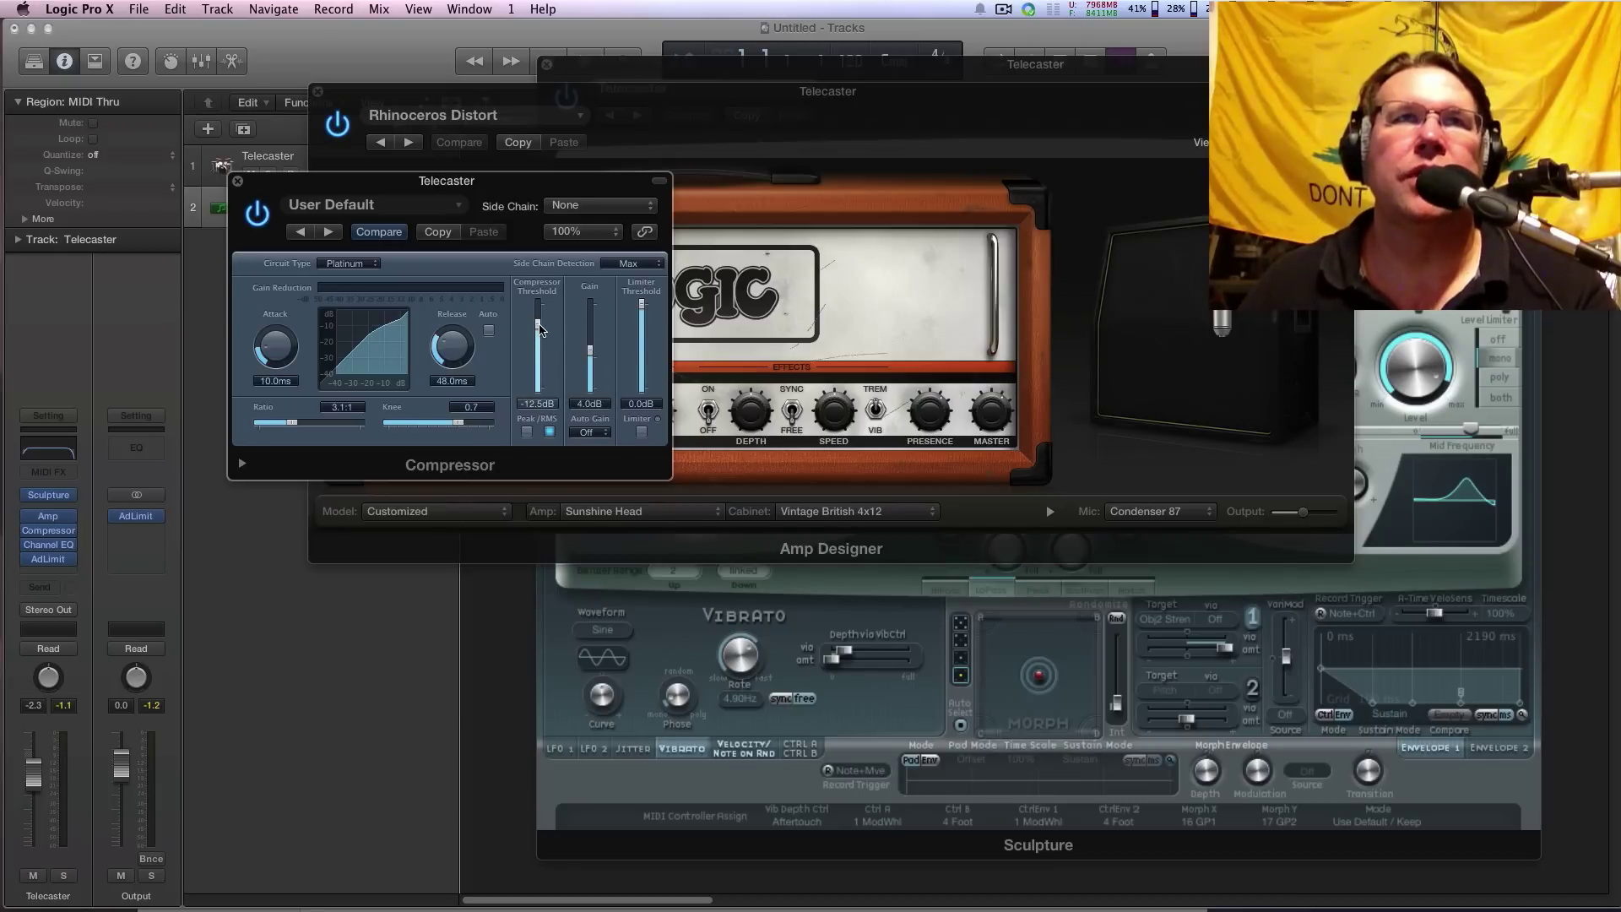
pyautogui.moveTo(277, 345); pyautogui.dragTo(278, 362)
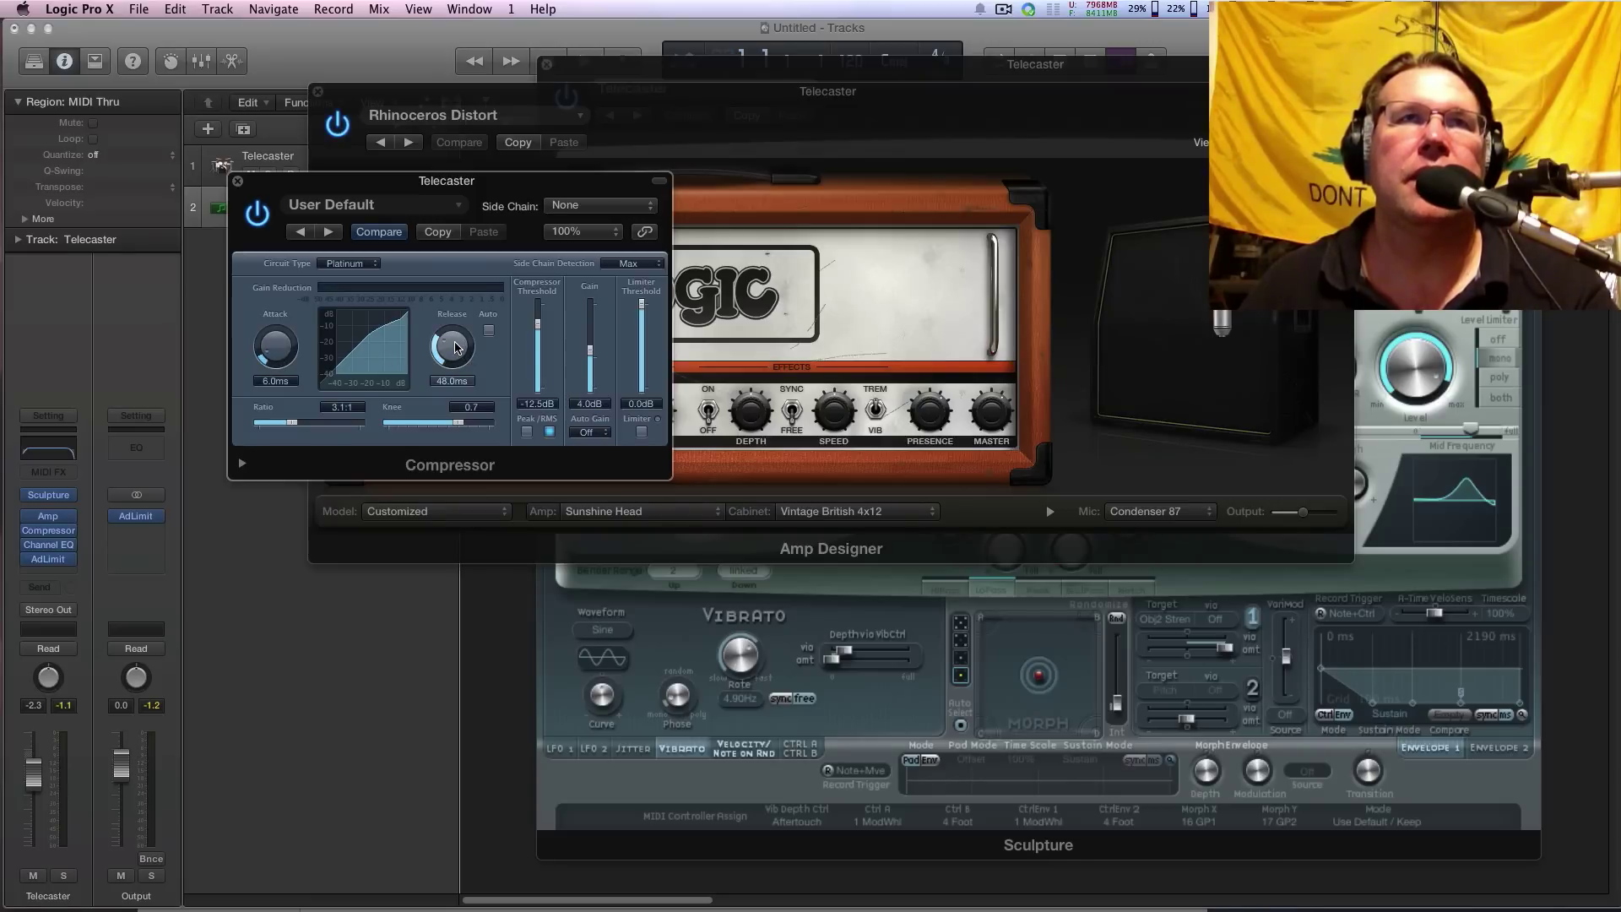
pyautogui.moveTo(456, 348); pyautogui.dragTo(456, 360)
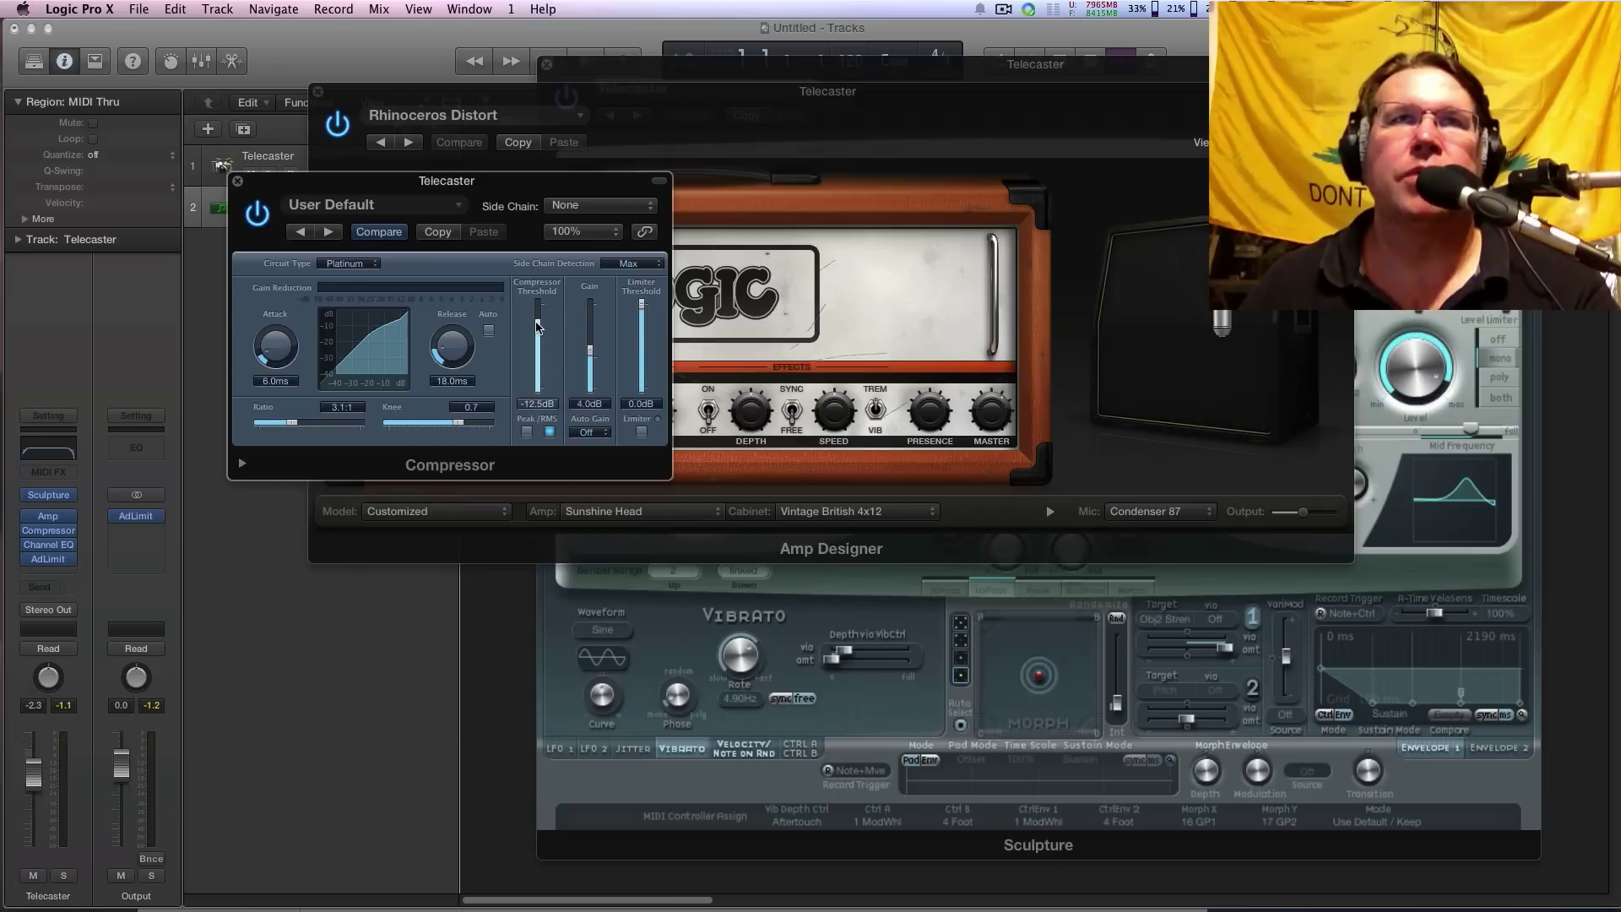
# Lower the Compressor's threshold to -19.0 dB and raise its gain to 7.5 dB.
pyautogui.moveTo(539, 328); pyautogui.dragTo(537, 331)
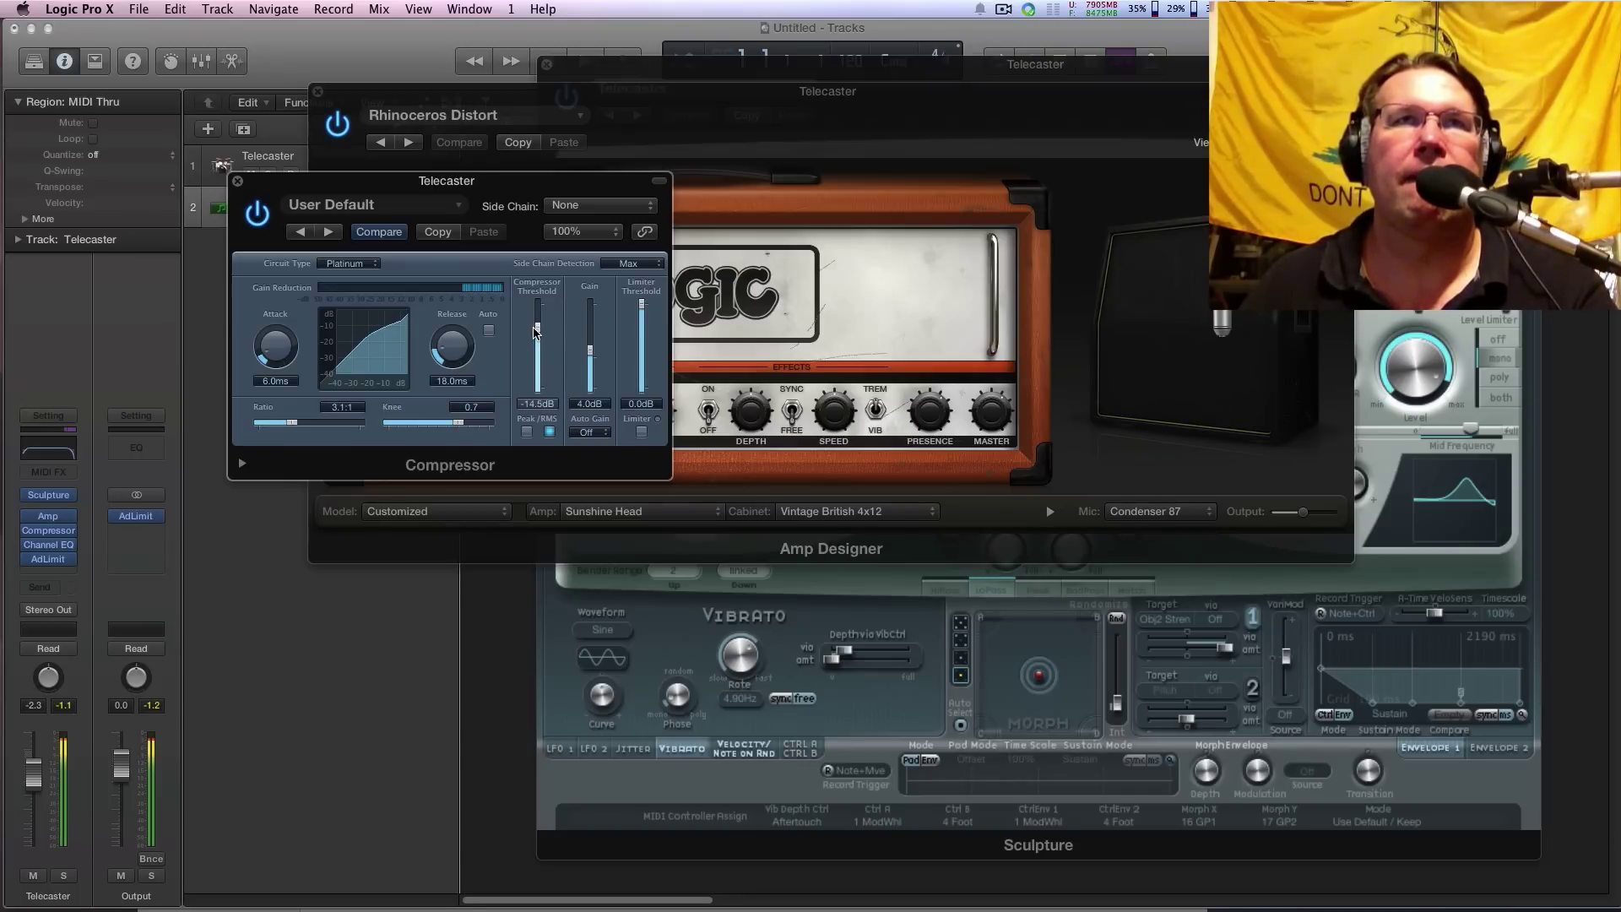
pyautogui.moveTo(535, 332); pyautogui.dragTo(539, 338)
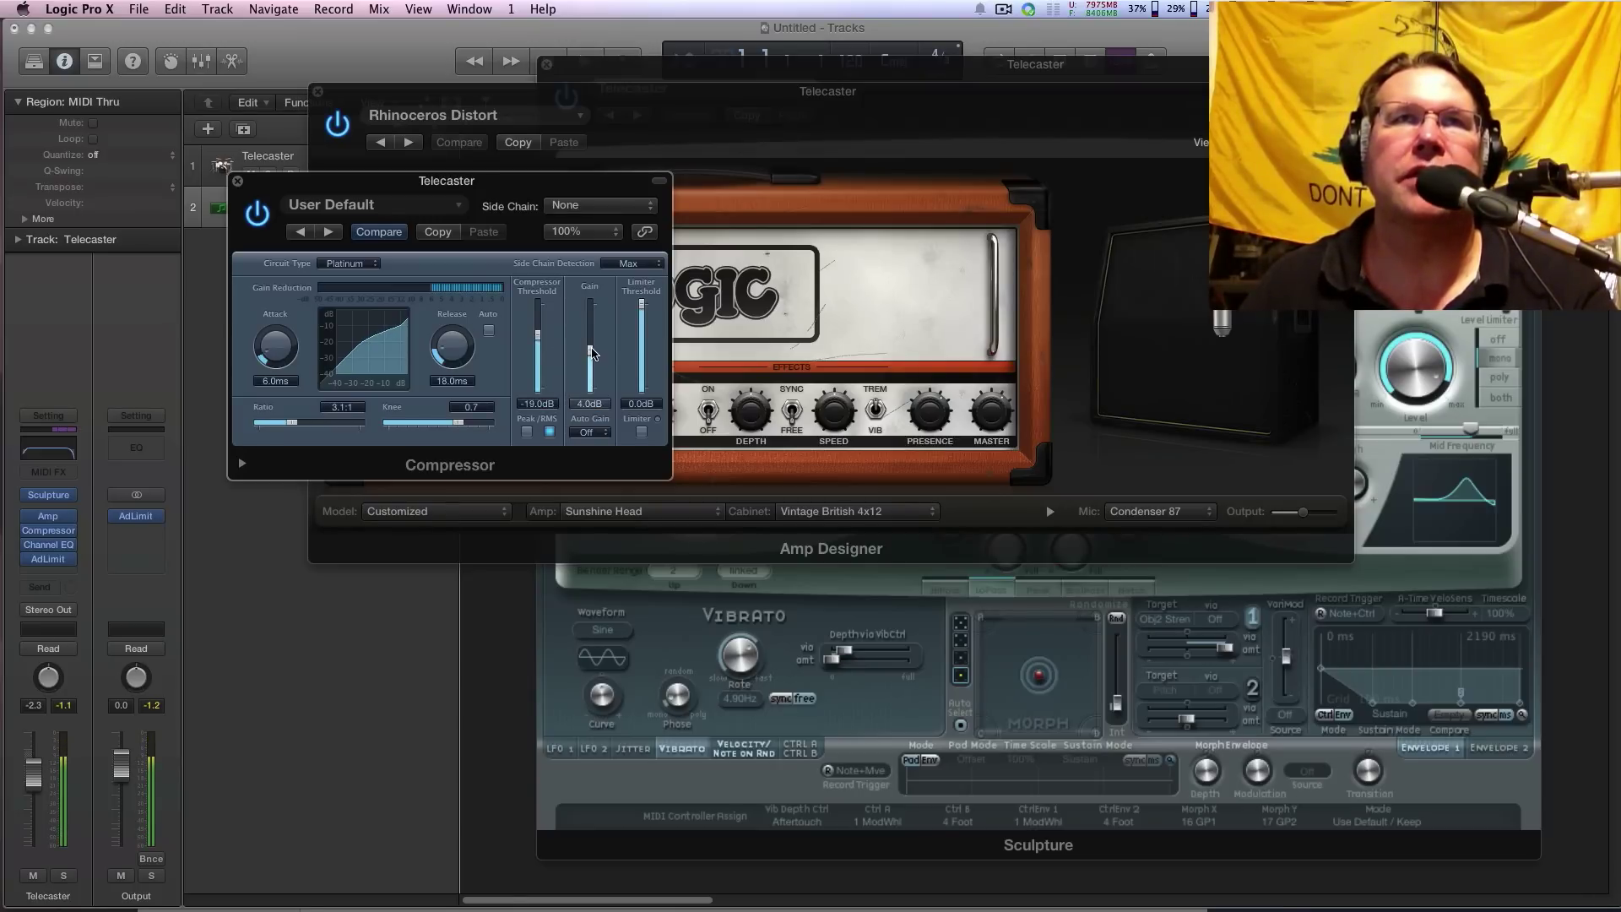
pyautogui.moveTo(594, 356); pyautogui.dragTo(592, 352)
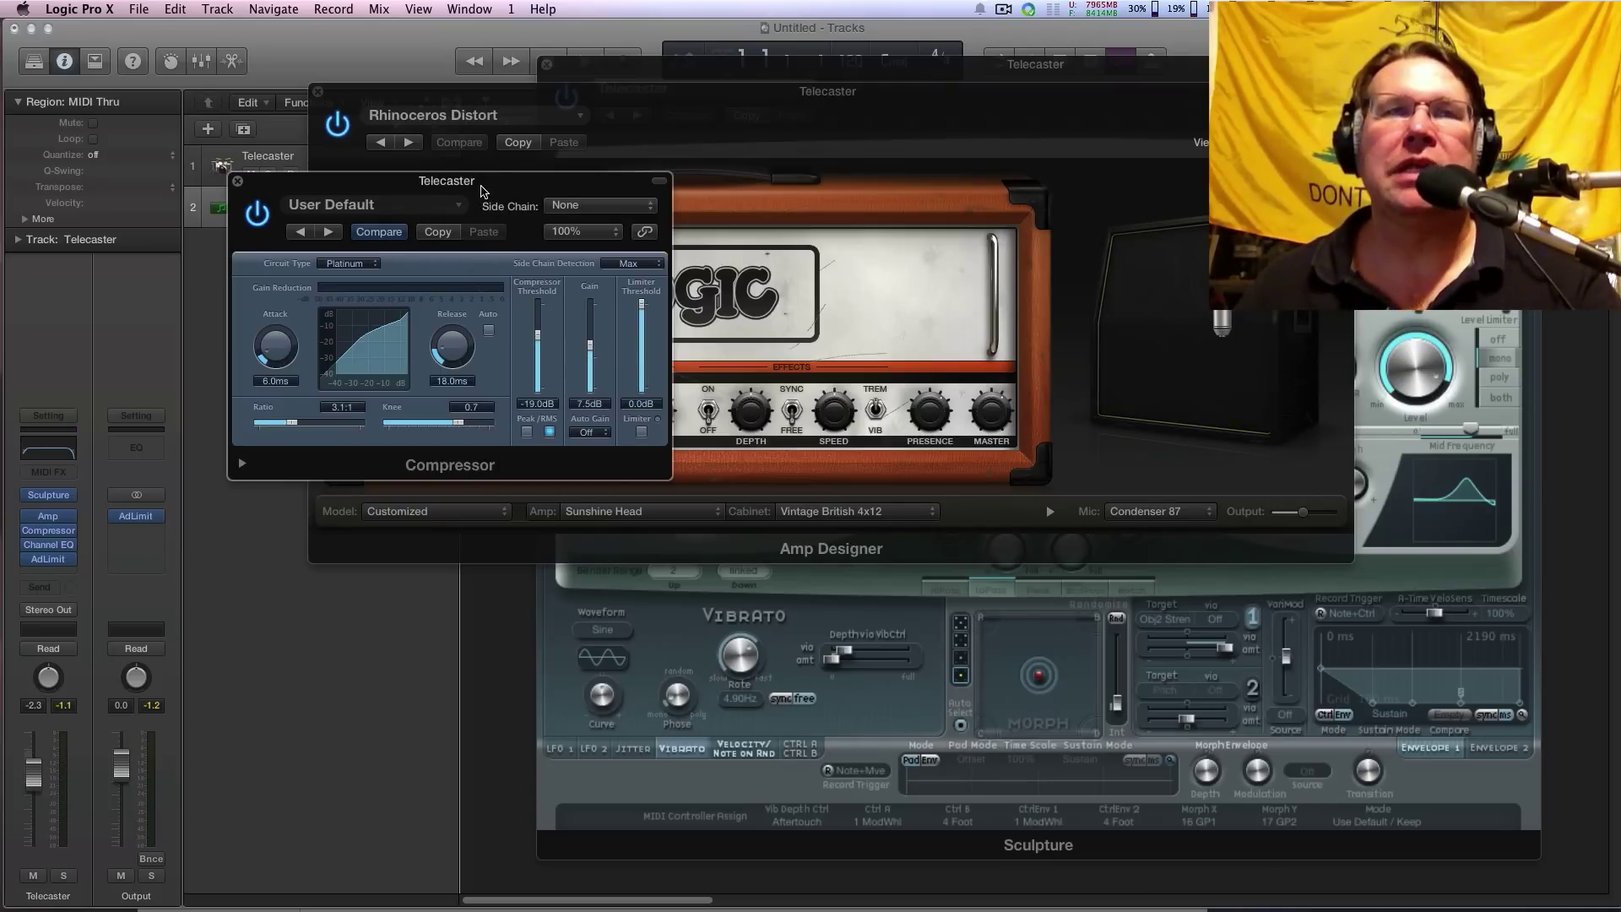
pyautogui.moveTo(481, 185); pyautogui.dragTo(487, 229)
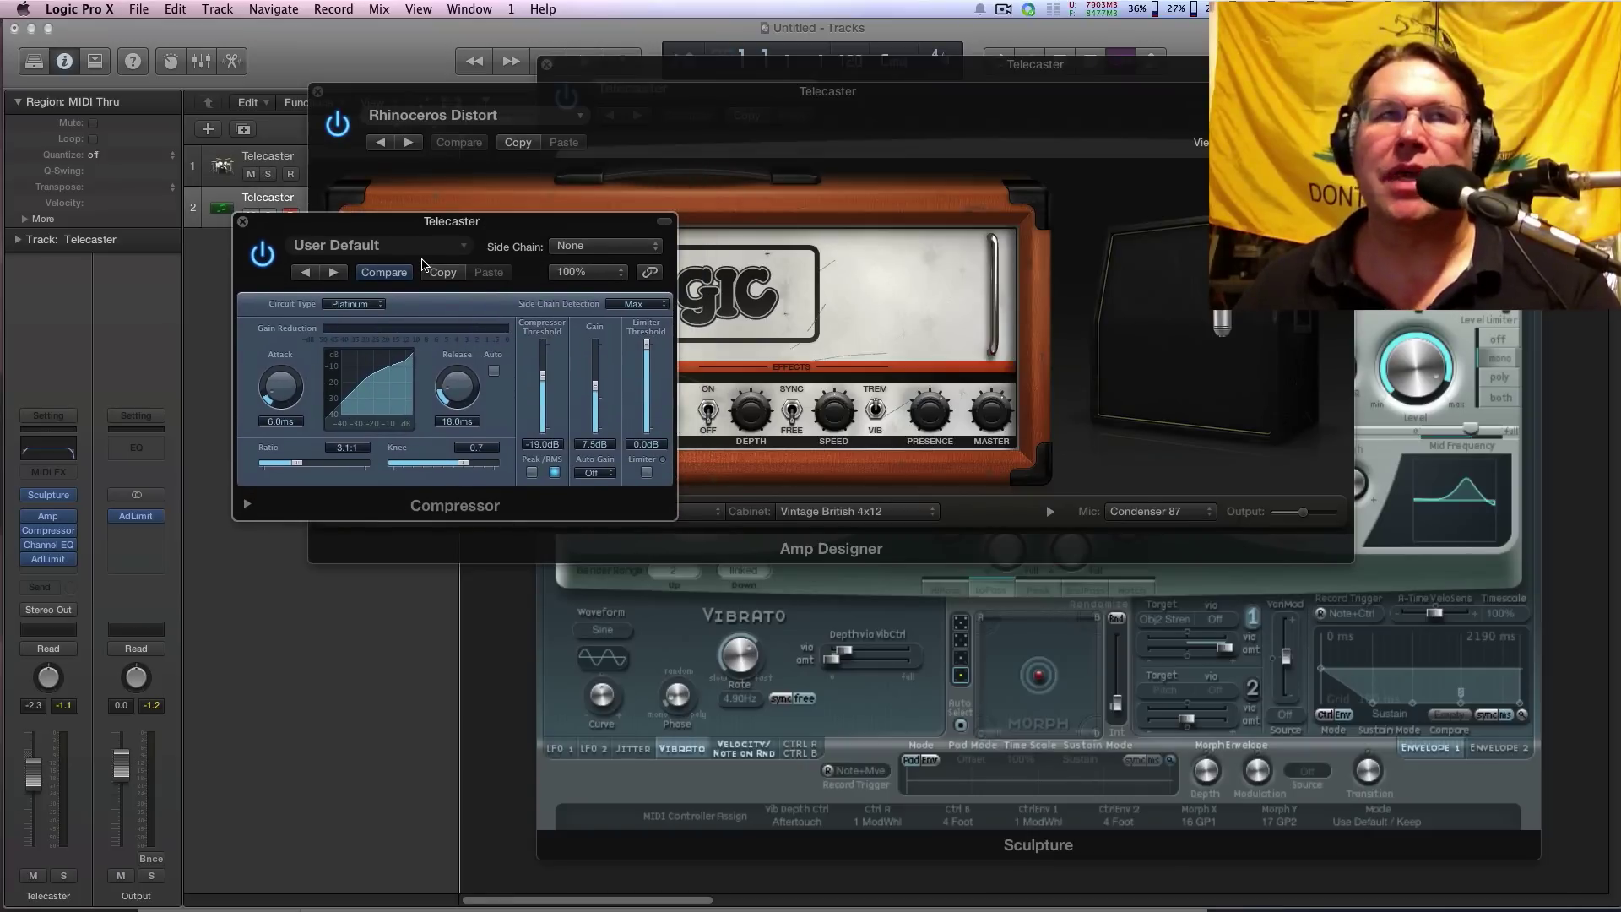
# Try the Compressor's Vintage VCA circuit type with the gain lowered to 7.0 dB, and shift its window slightly aside.
pyautogui.click(376, 305)
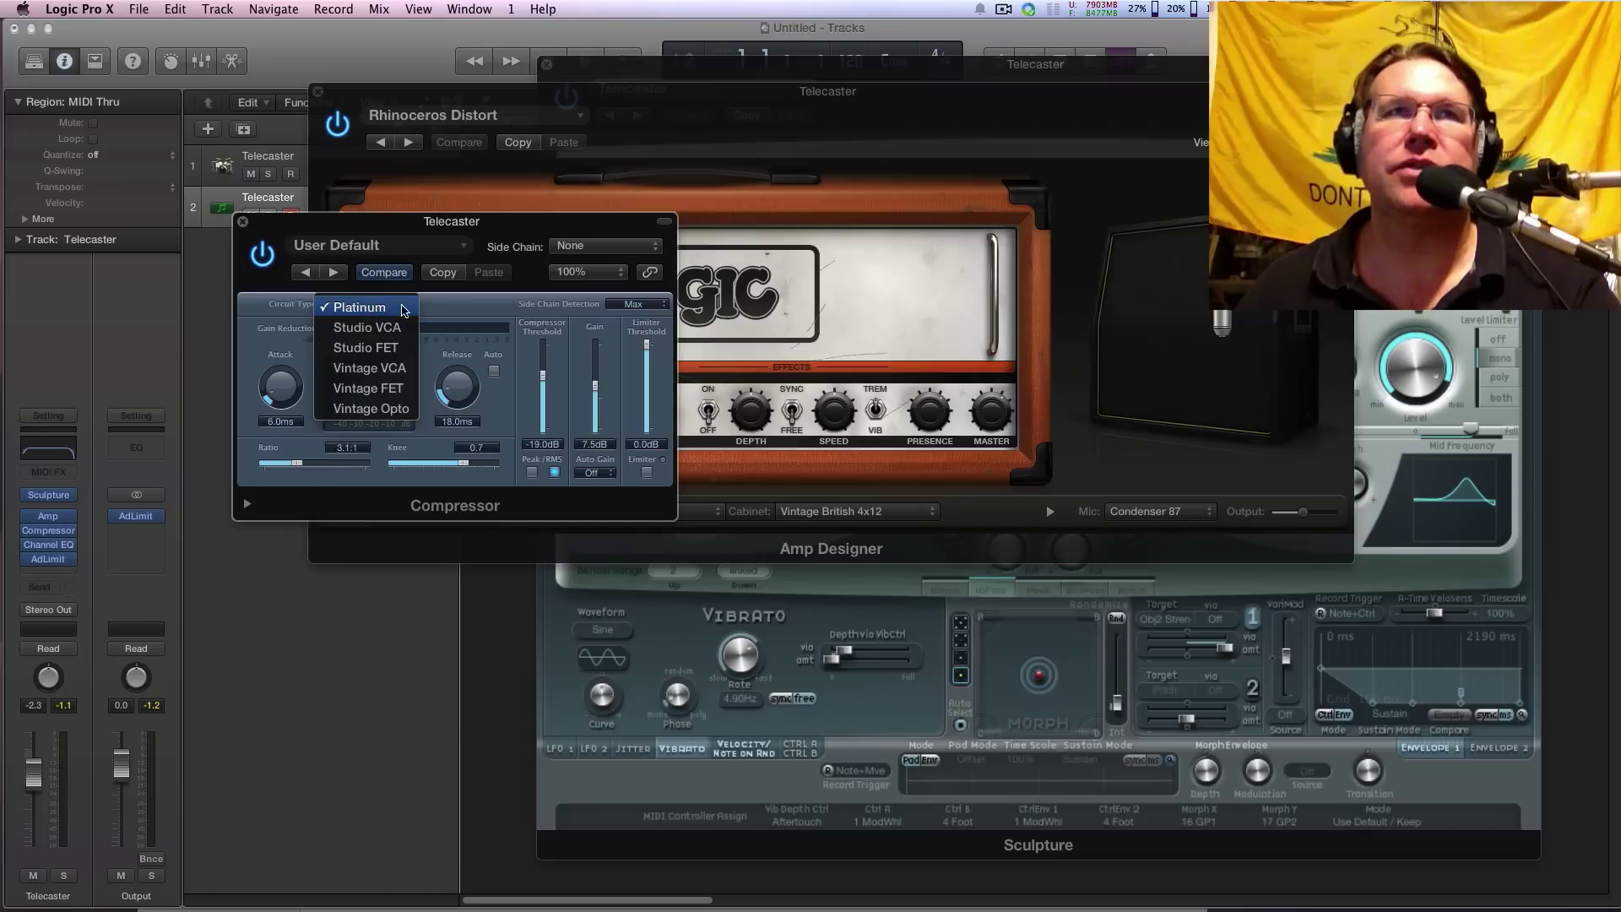
pyautogui.click(405, 306)
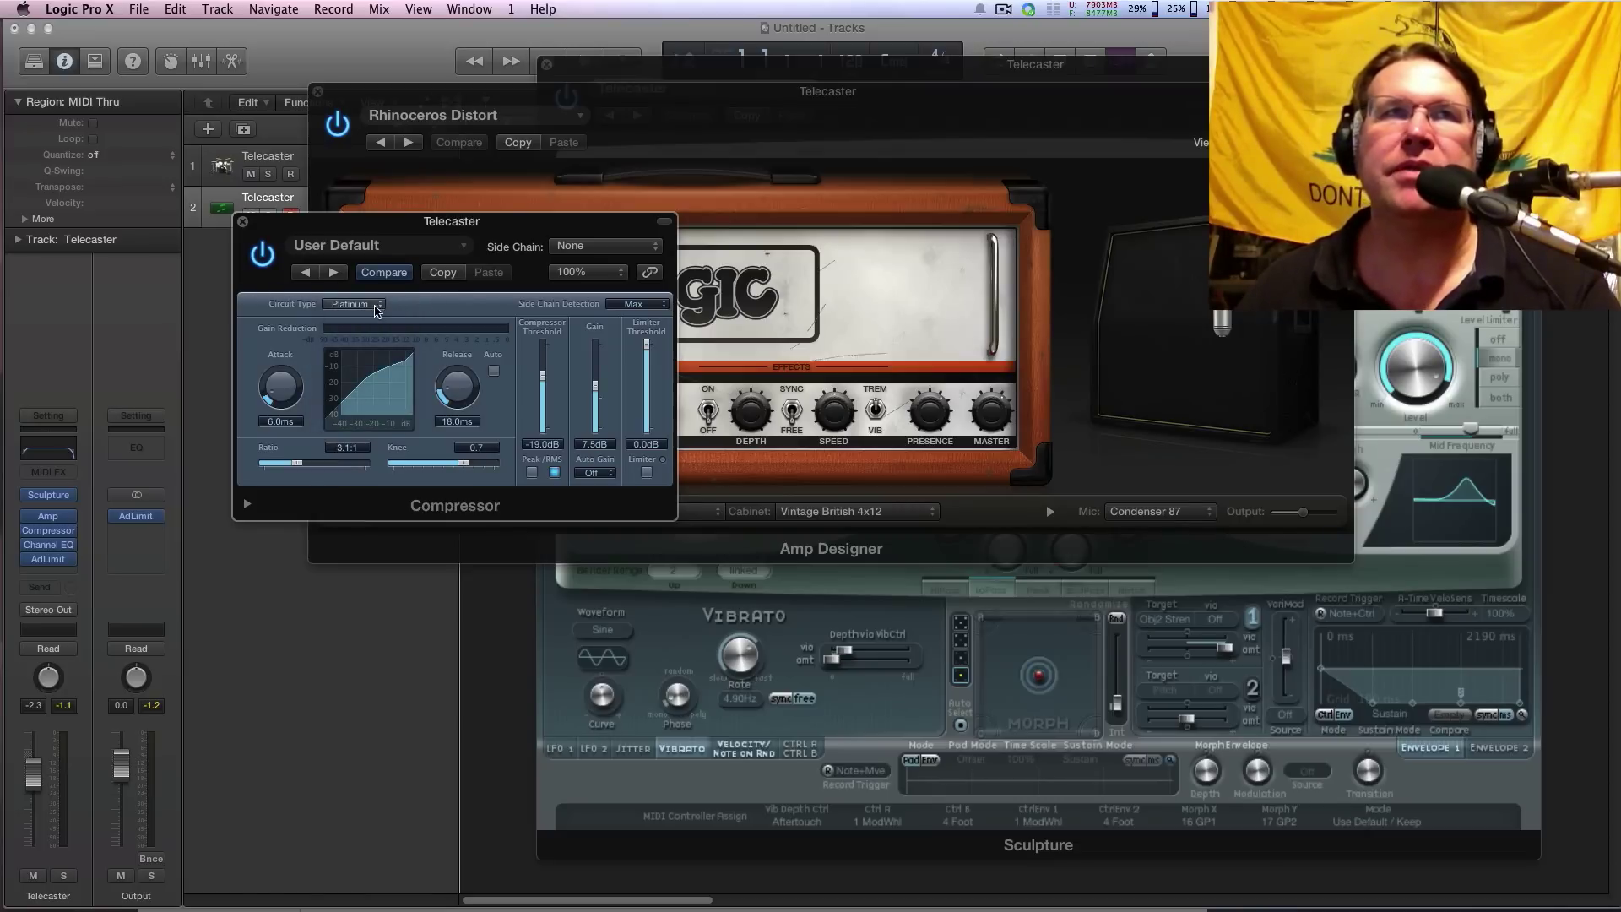
pyautogui.click(372, 309)
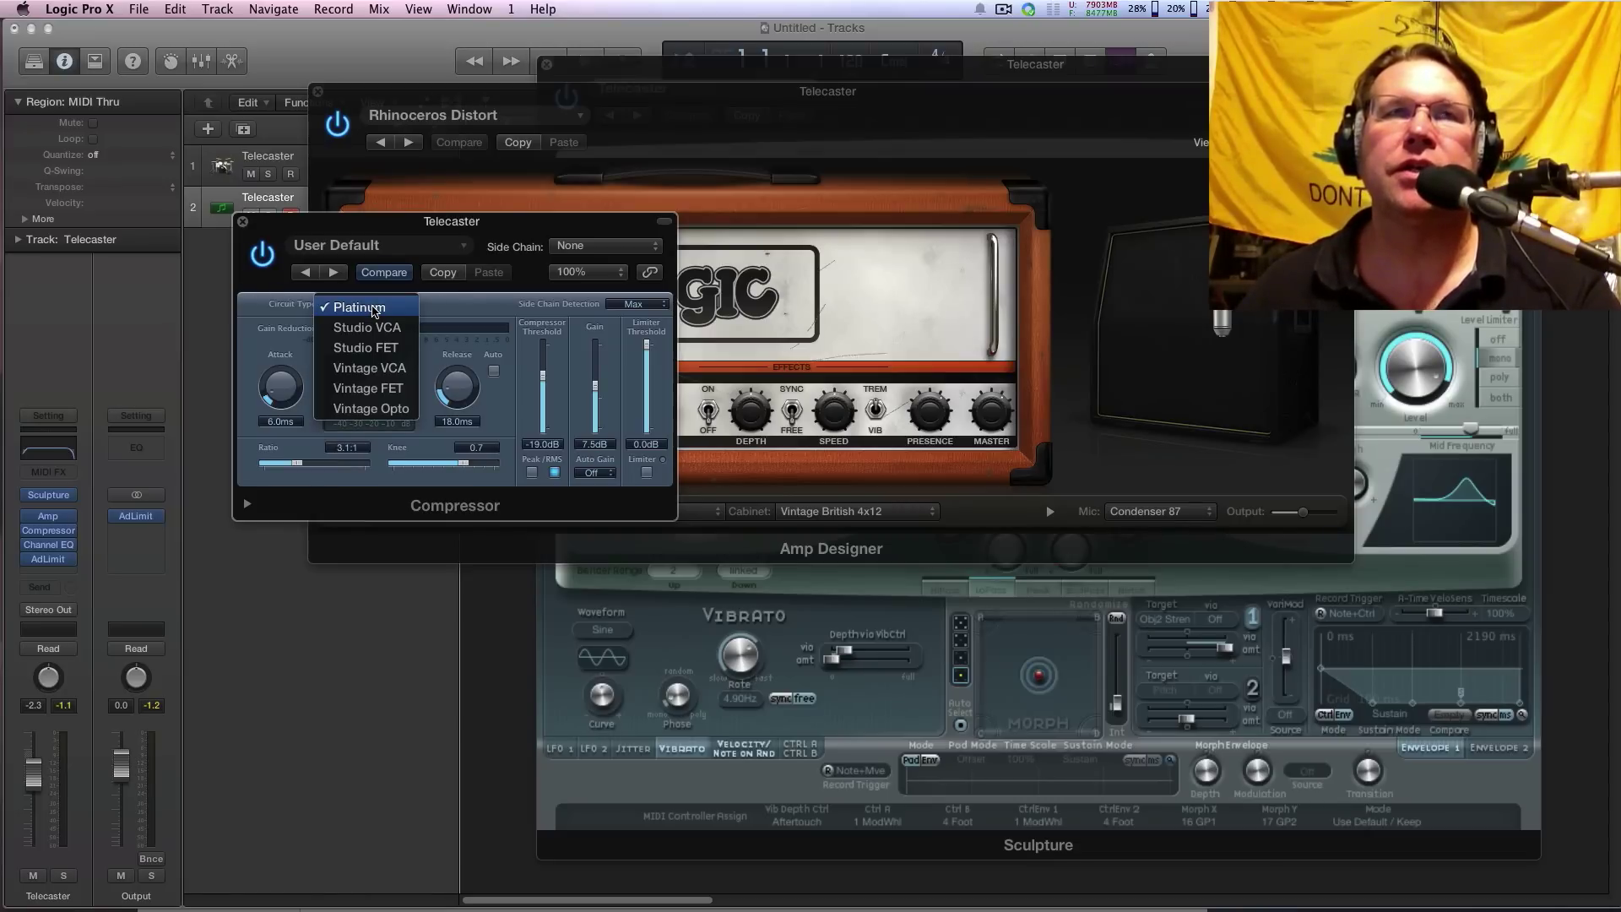
pyautogui.click(432, 301)
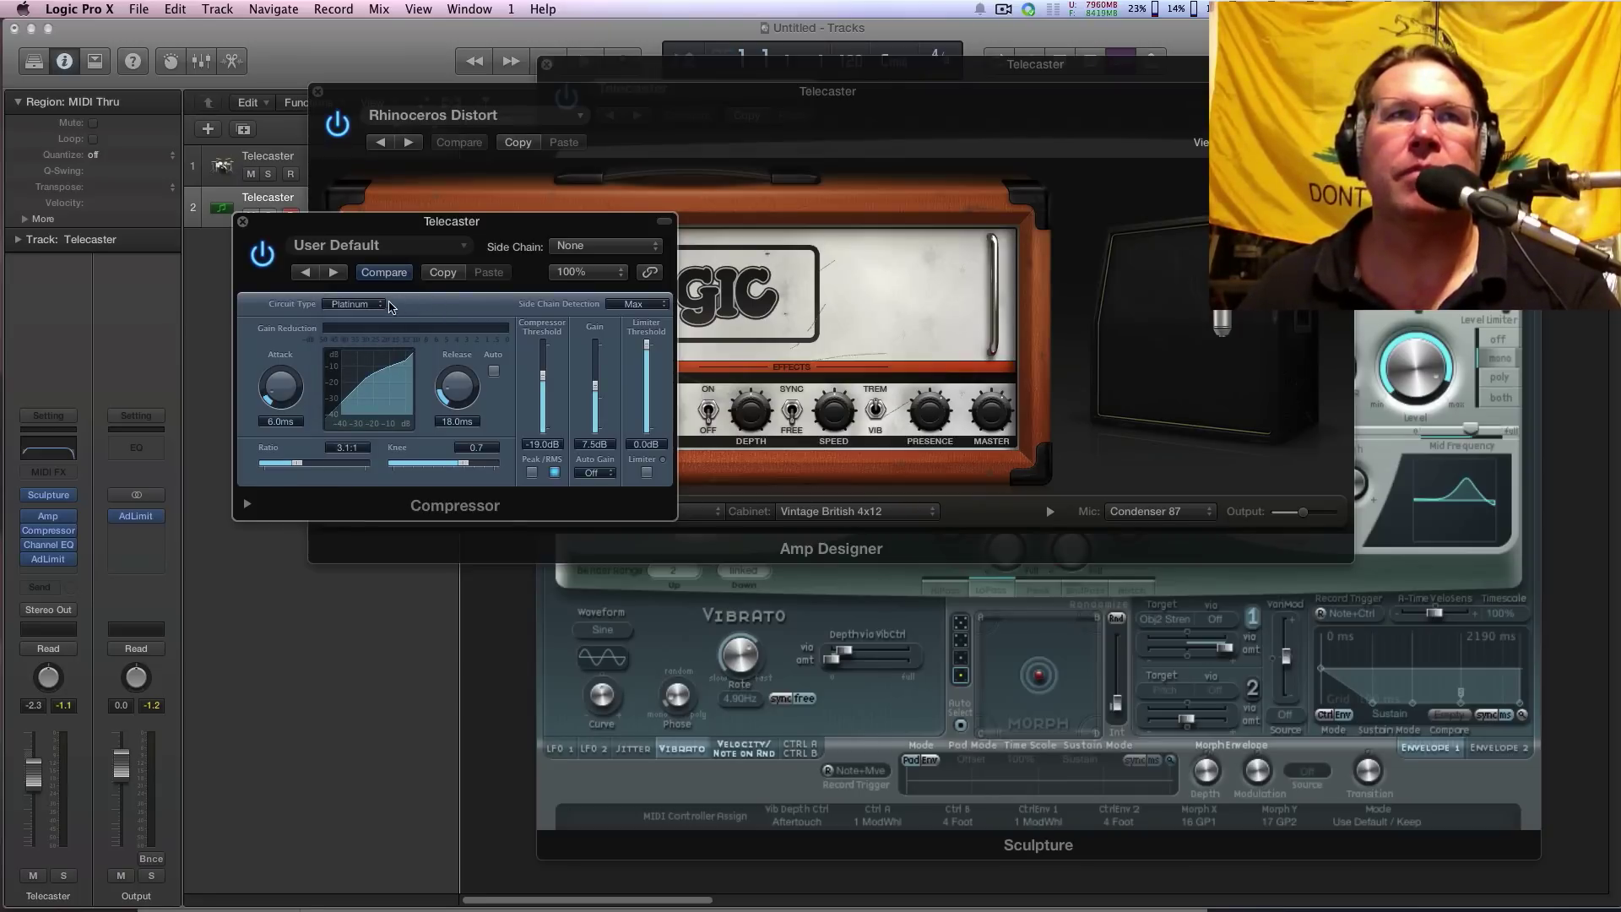
pyautogui.click(386, 305)
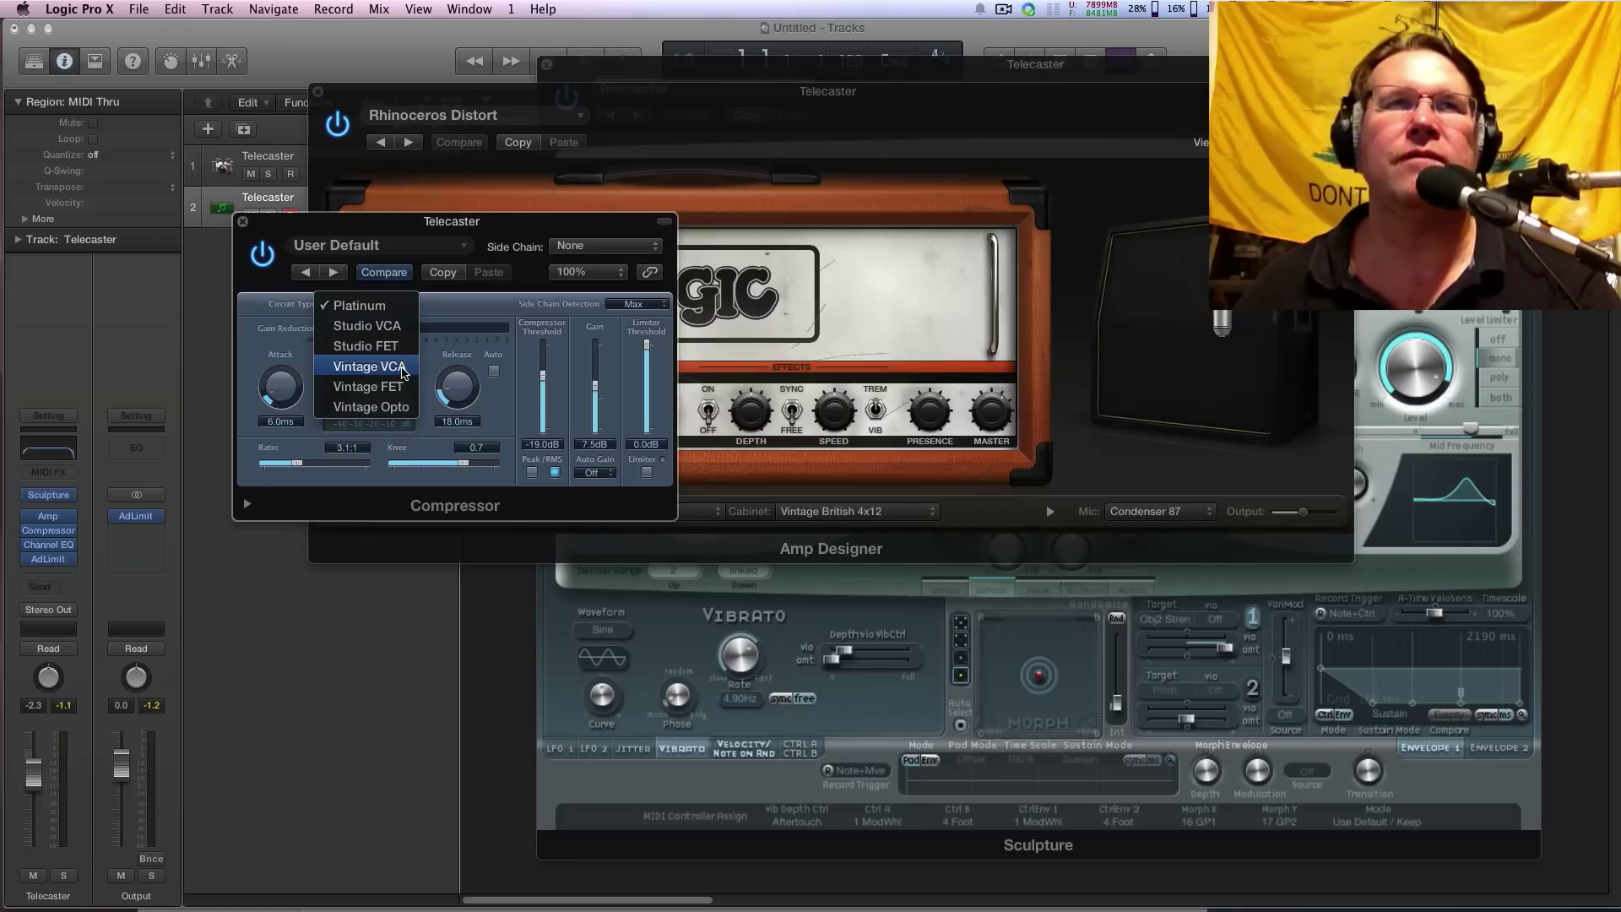
pyautogui.click(403, 369)
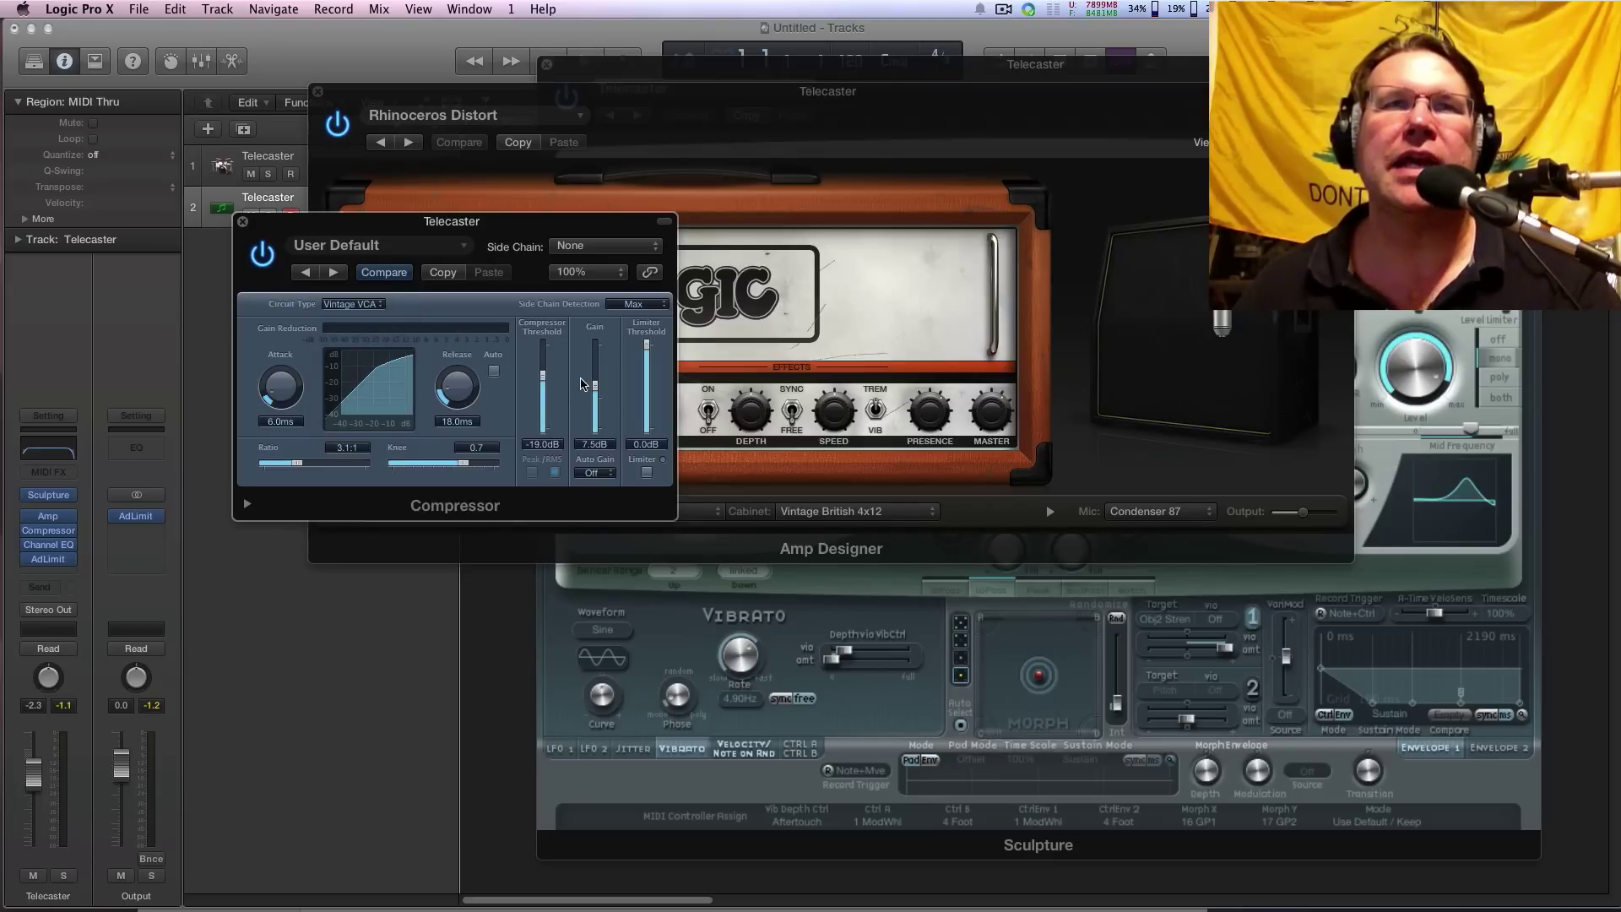
pyautogui.moveTo(596, 387); pyautogui.dragTo(597, 400)
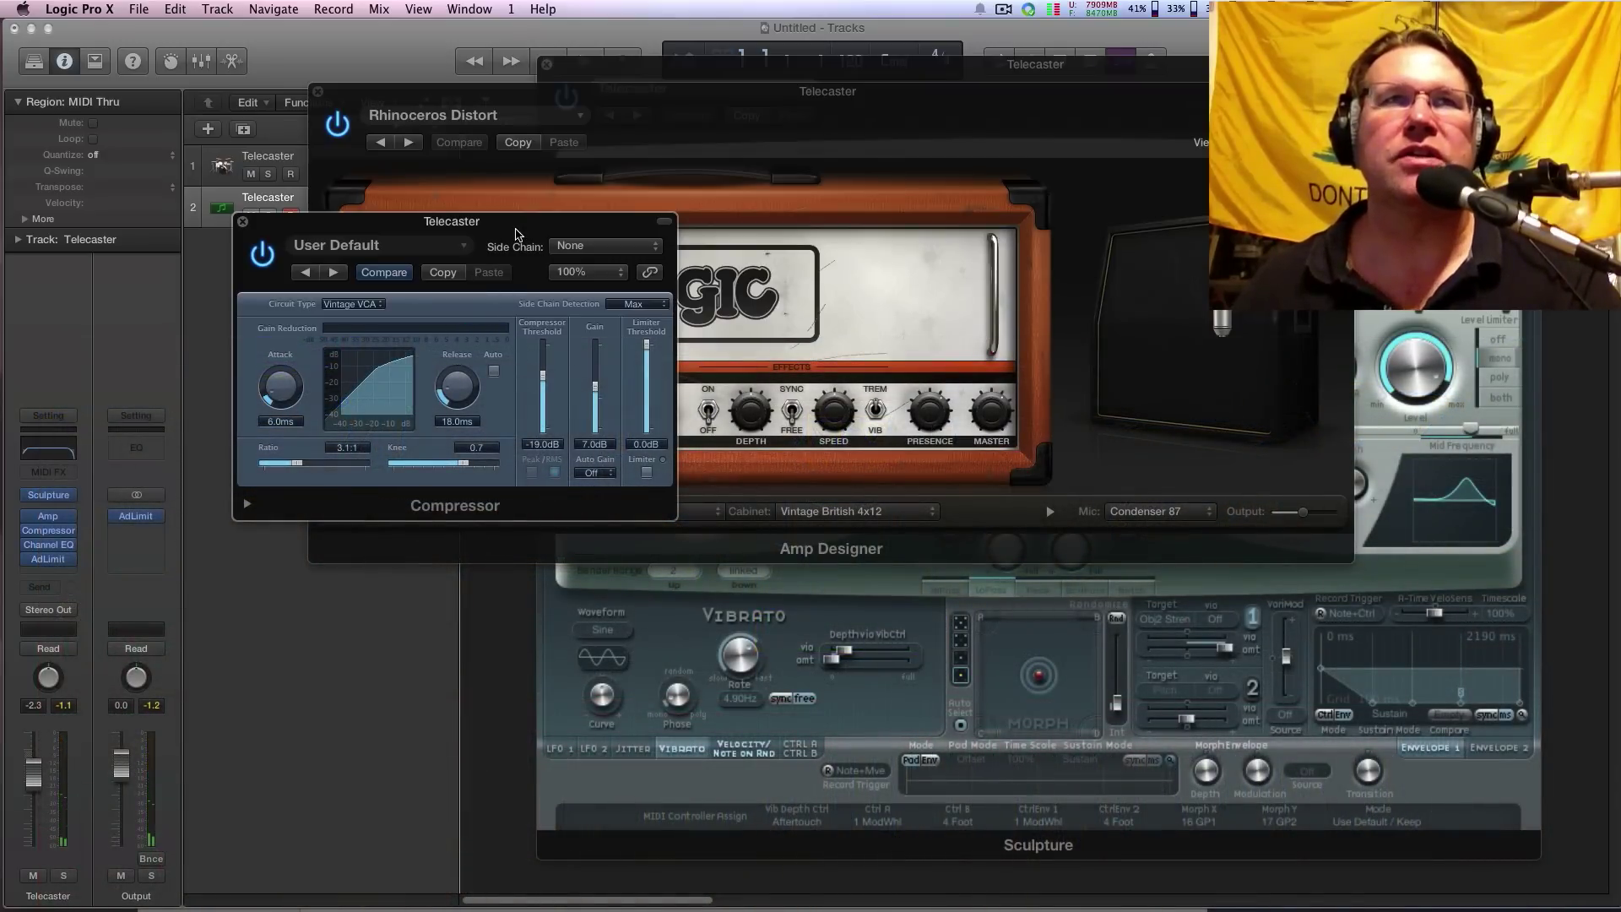
pyautogui.moveTo(517, 229); pyautogui.dragTo(535, 289)
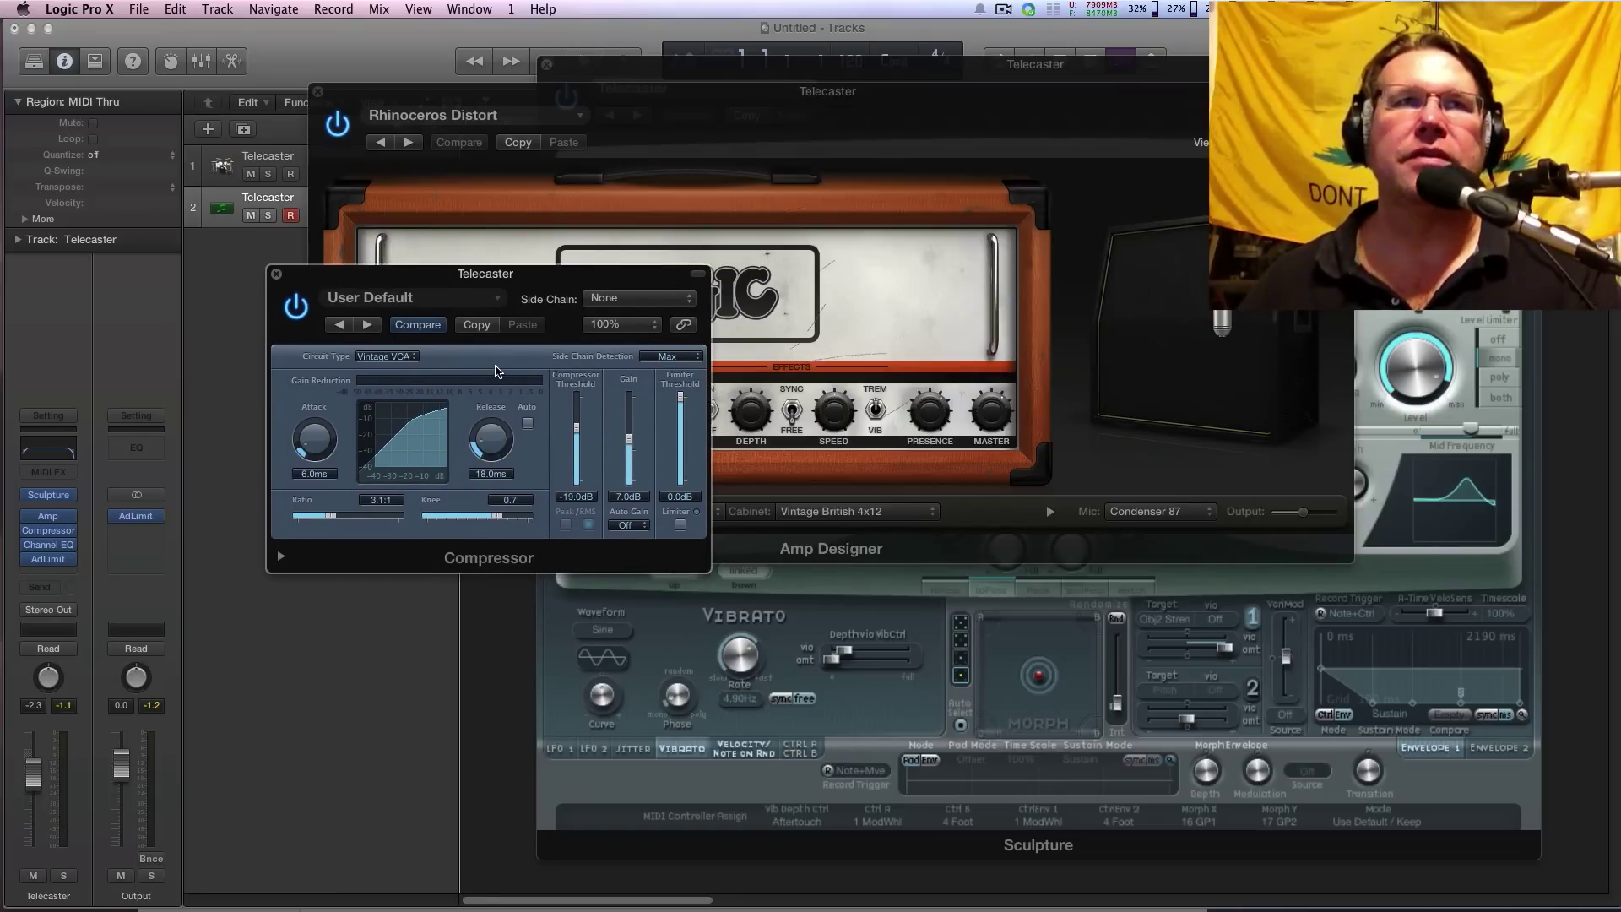
# Try the Compressor's Vintage FET circuit type with the gain reduced to 2.5 dB.
pyautogui.click(417, 357)
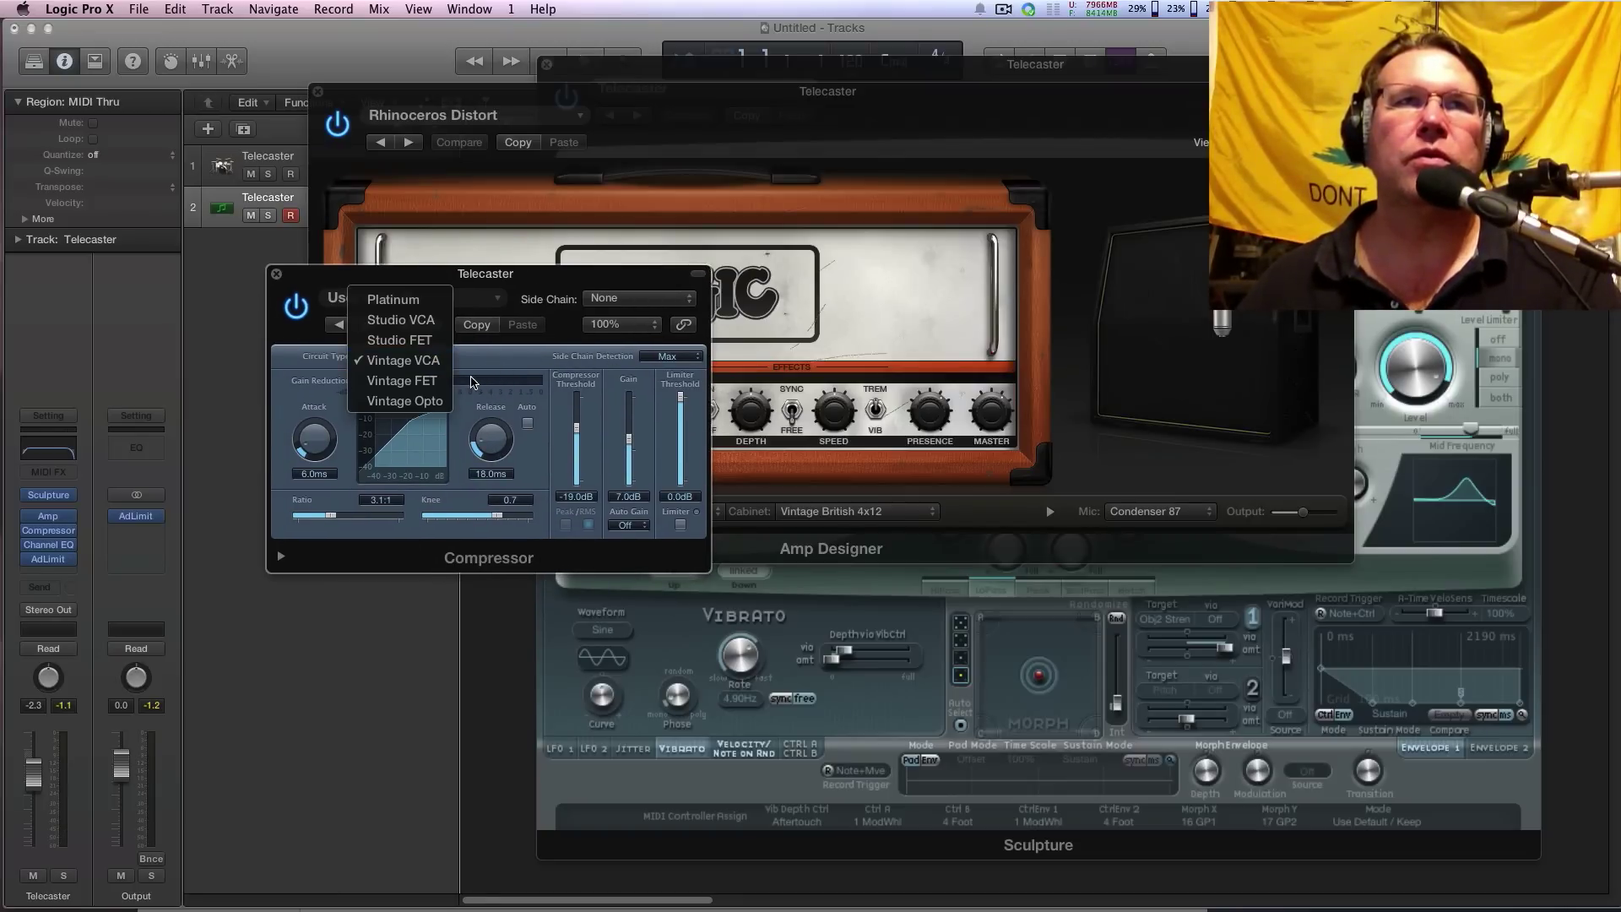
pyautogui.click(428, 384)
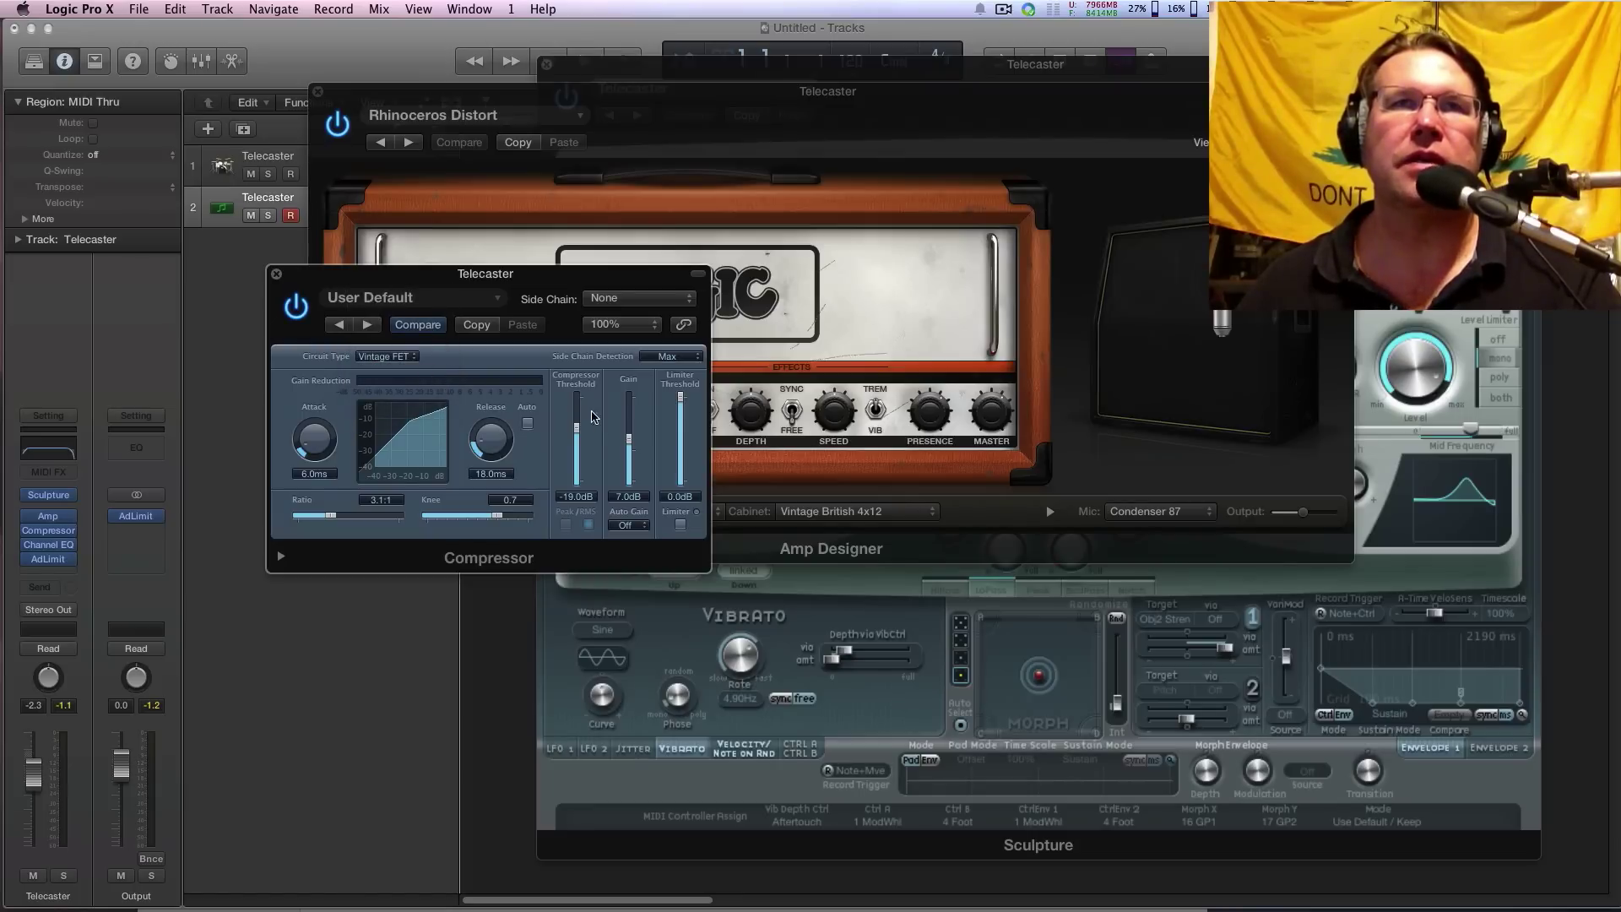
pyautogui.moveTo(630, 446); pyautogui.dragTo(632, 449)
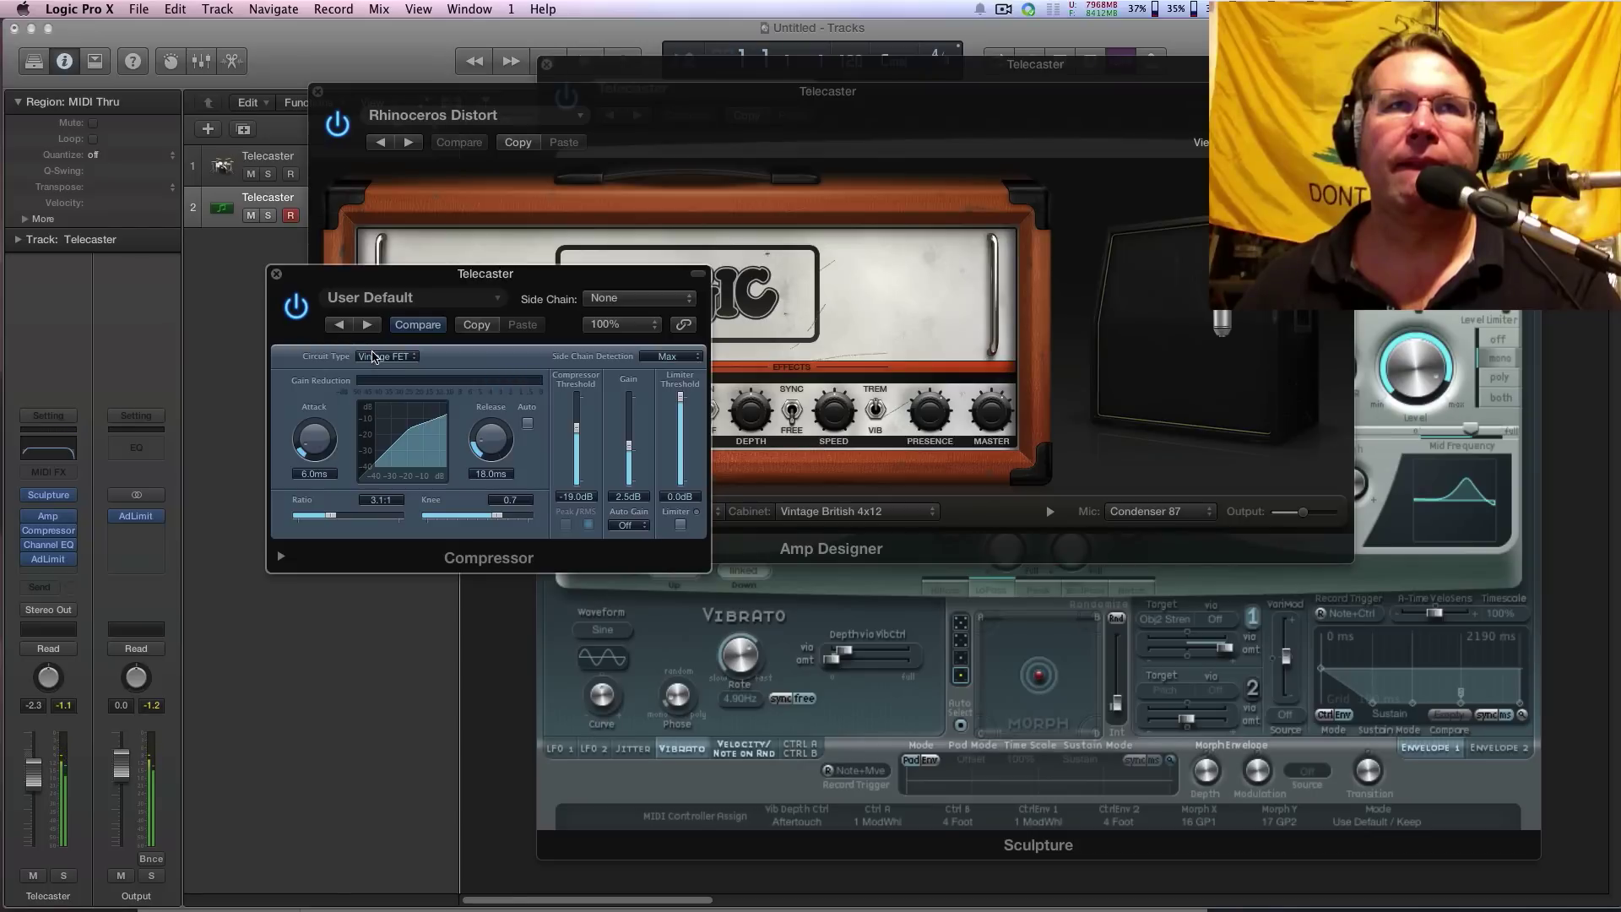
# Set the Compressor's circuit type to Studio VCA and its gain to 6.0 dB.
pyautogui.click(387, 357)
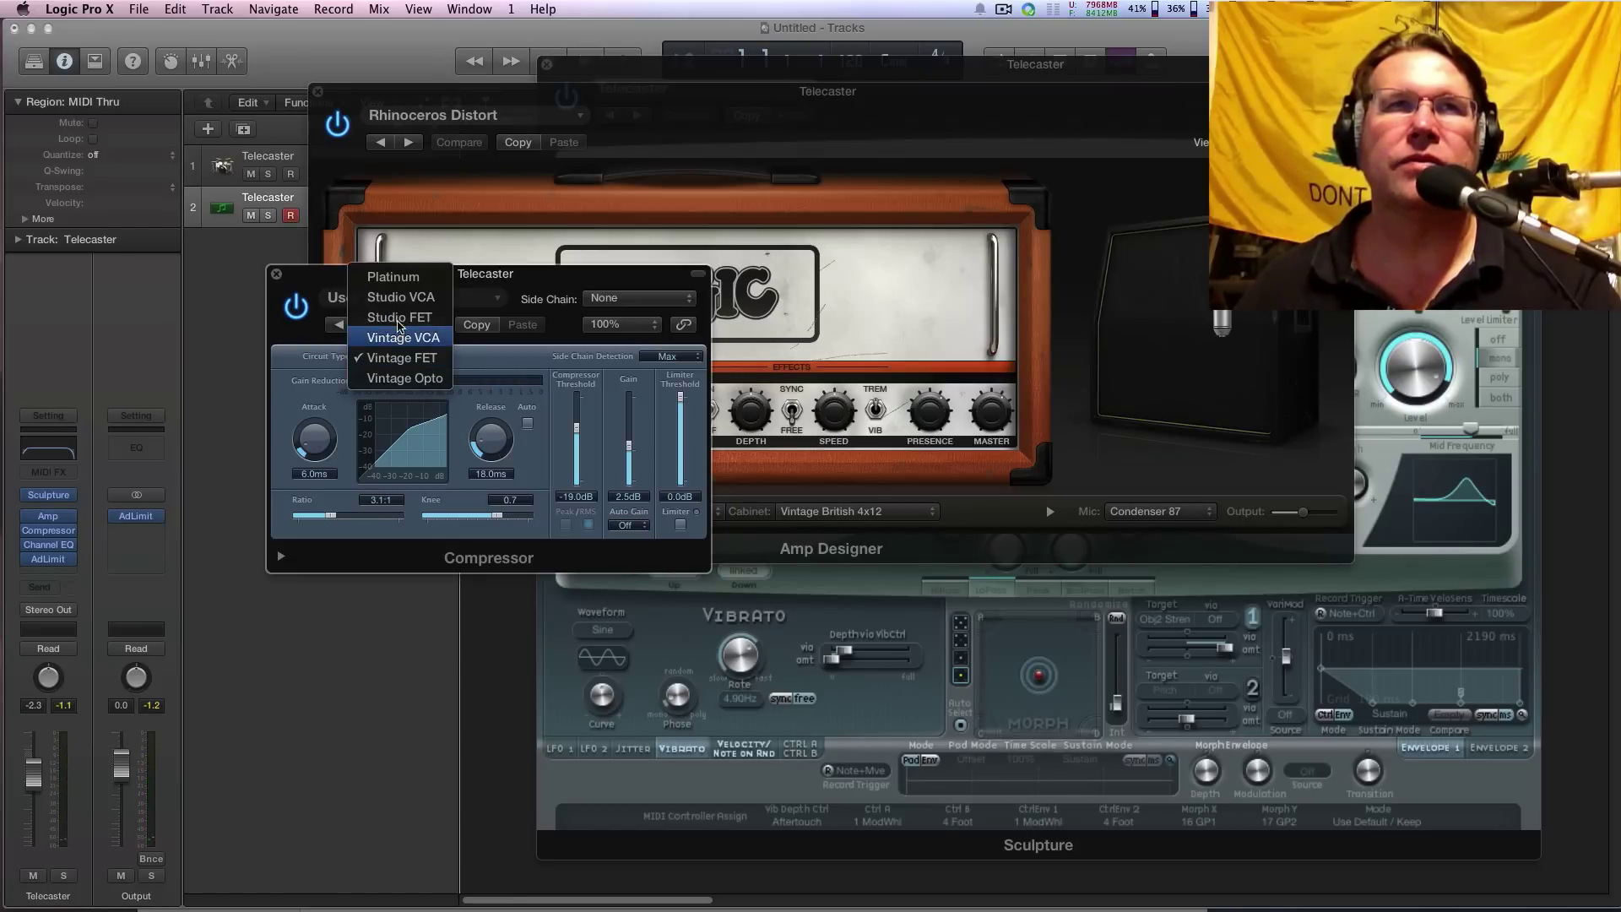
pyautogui.click(503, 363)
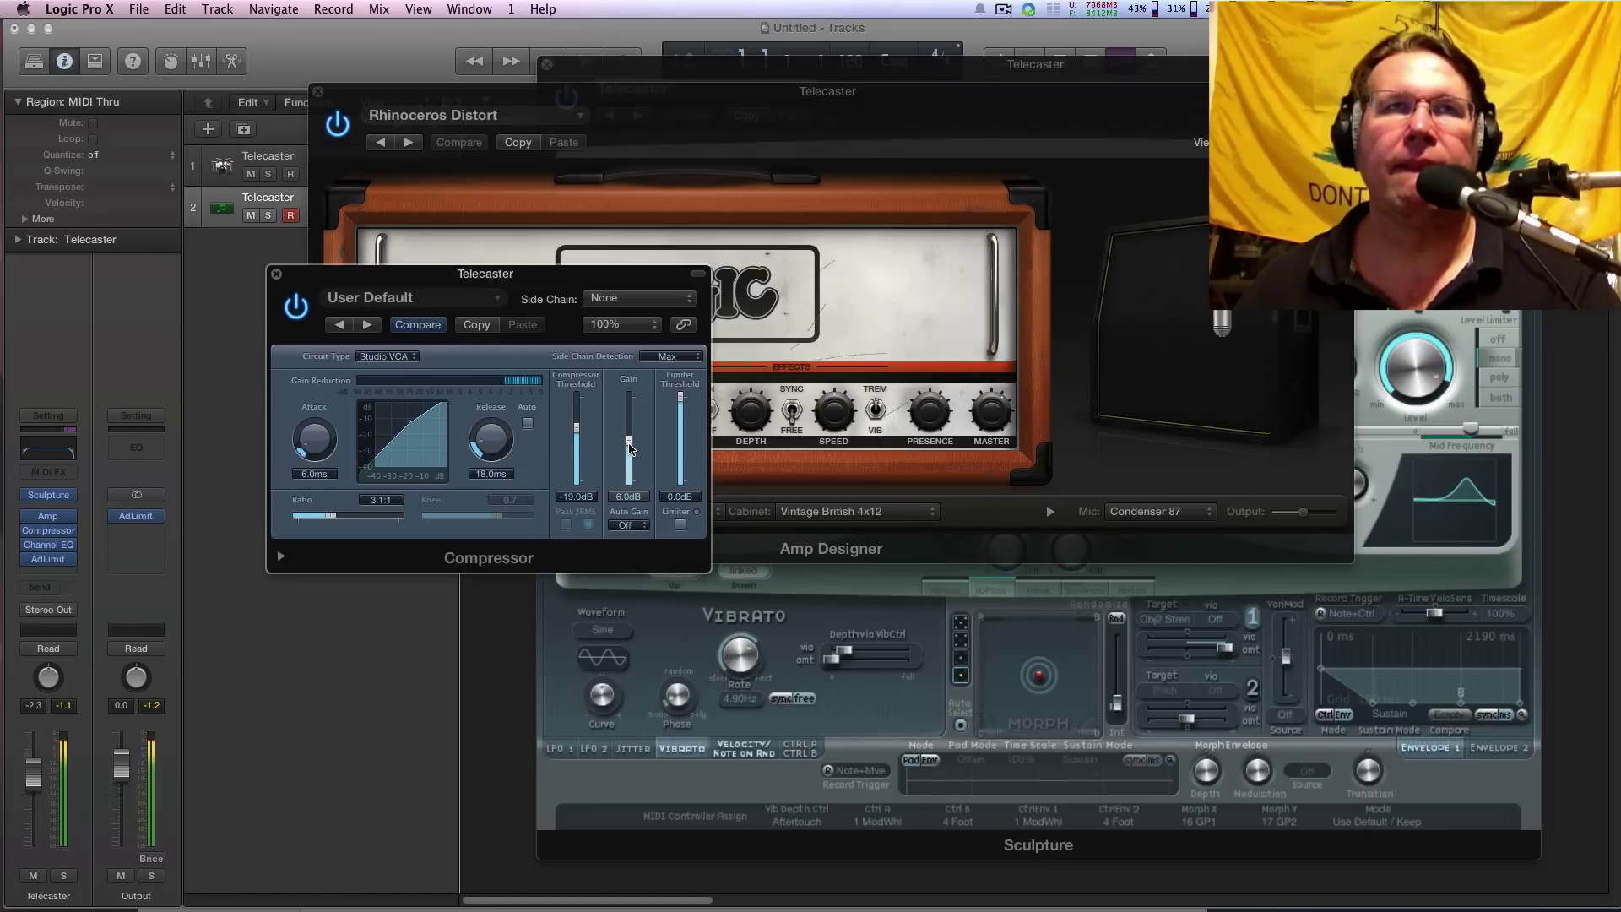
pyautogui.click(404, 363)
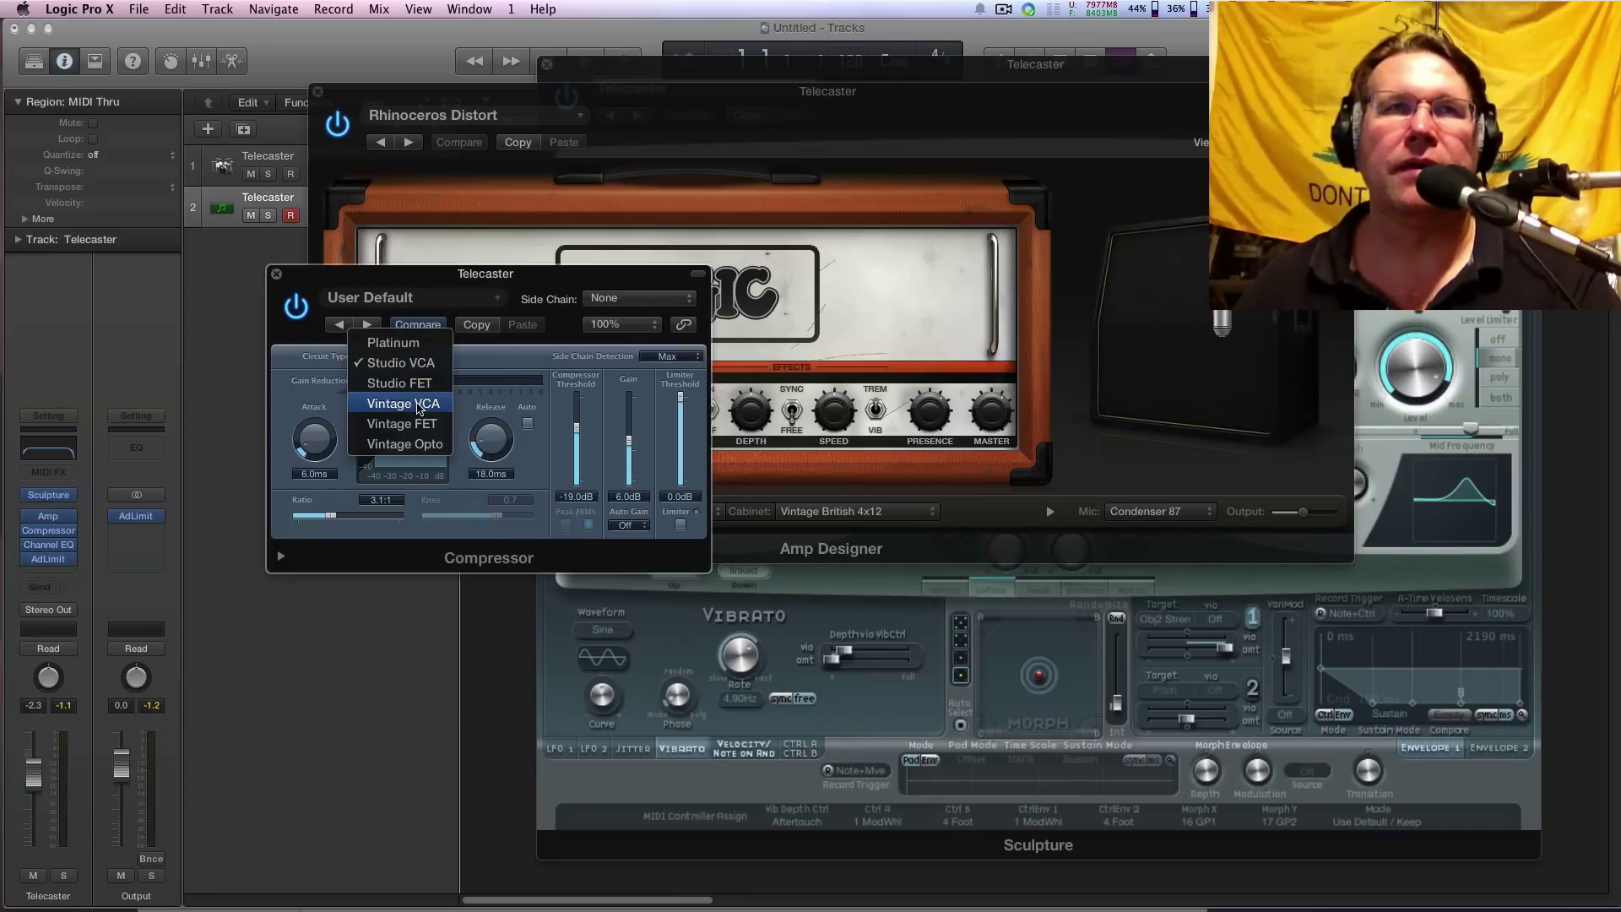
pyautogui.click(491, 413)
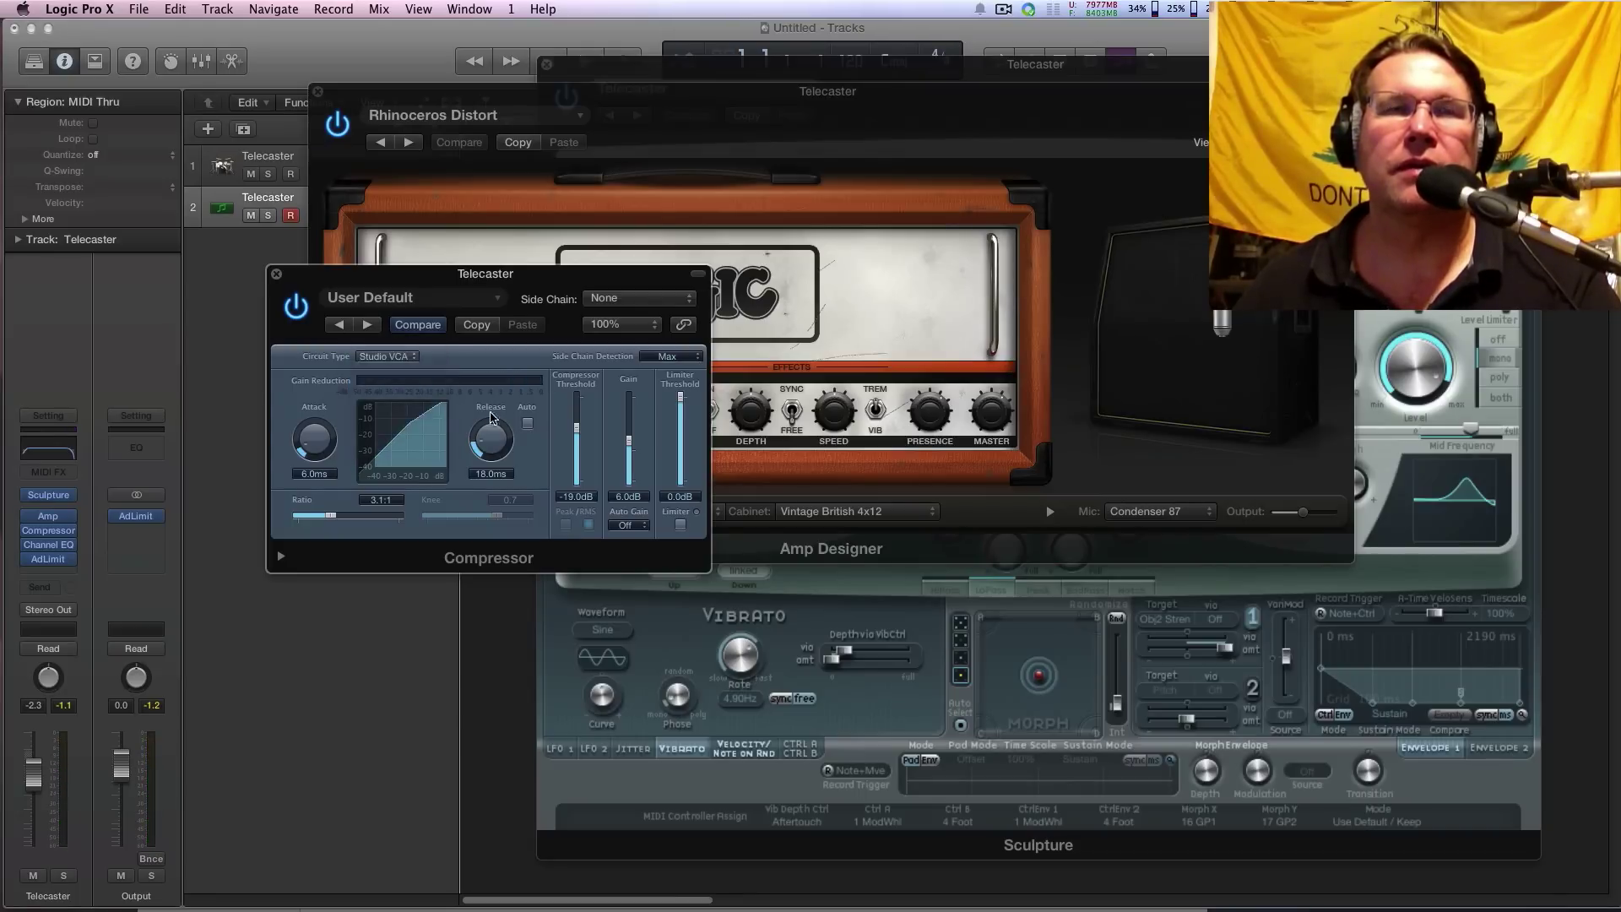
# Compare the Compressor's Vintage FET and Vintage VCA circuit types by switching from one to the other and back to Vintage FET.
pyautogui.click(414, 360)
pyautogui.click(422, 392)
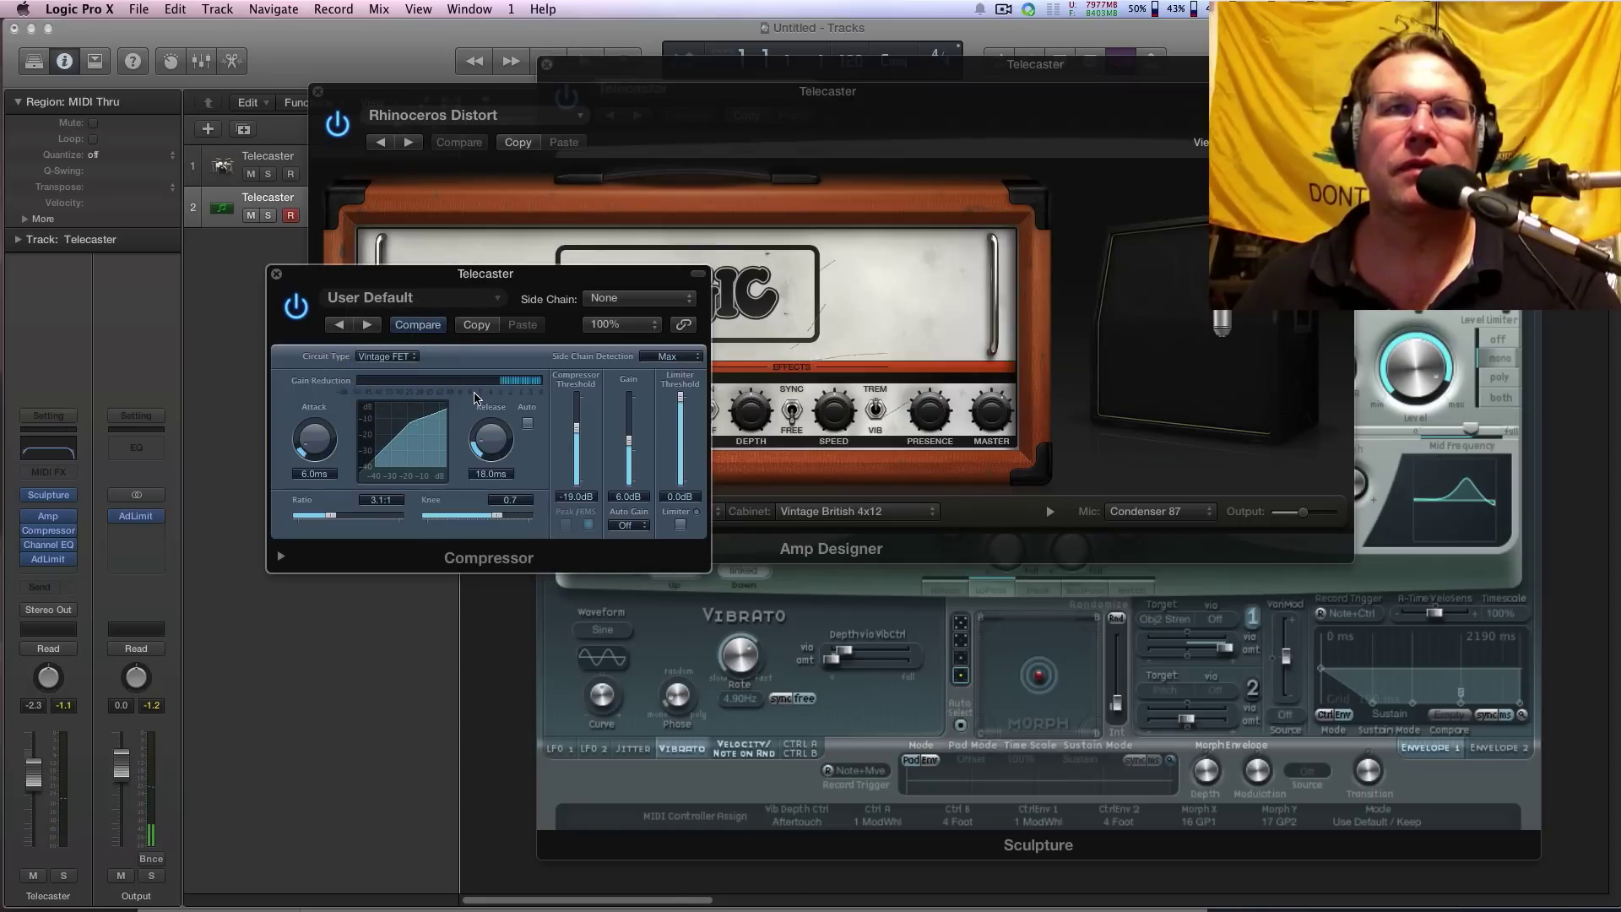
pyautogui.click(407, 358)
pyautogui.click(403, 339)
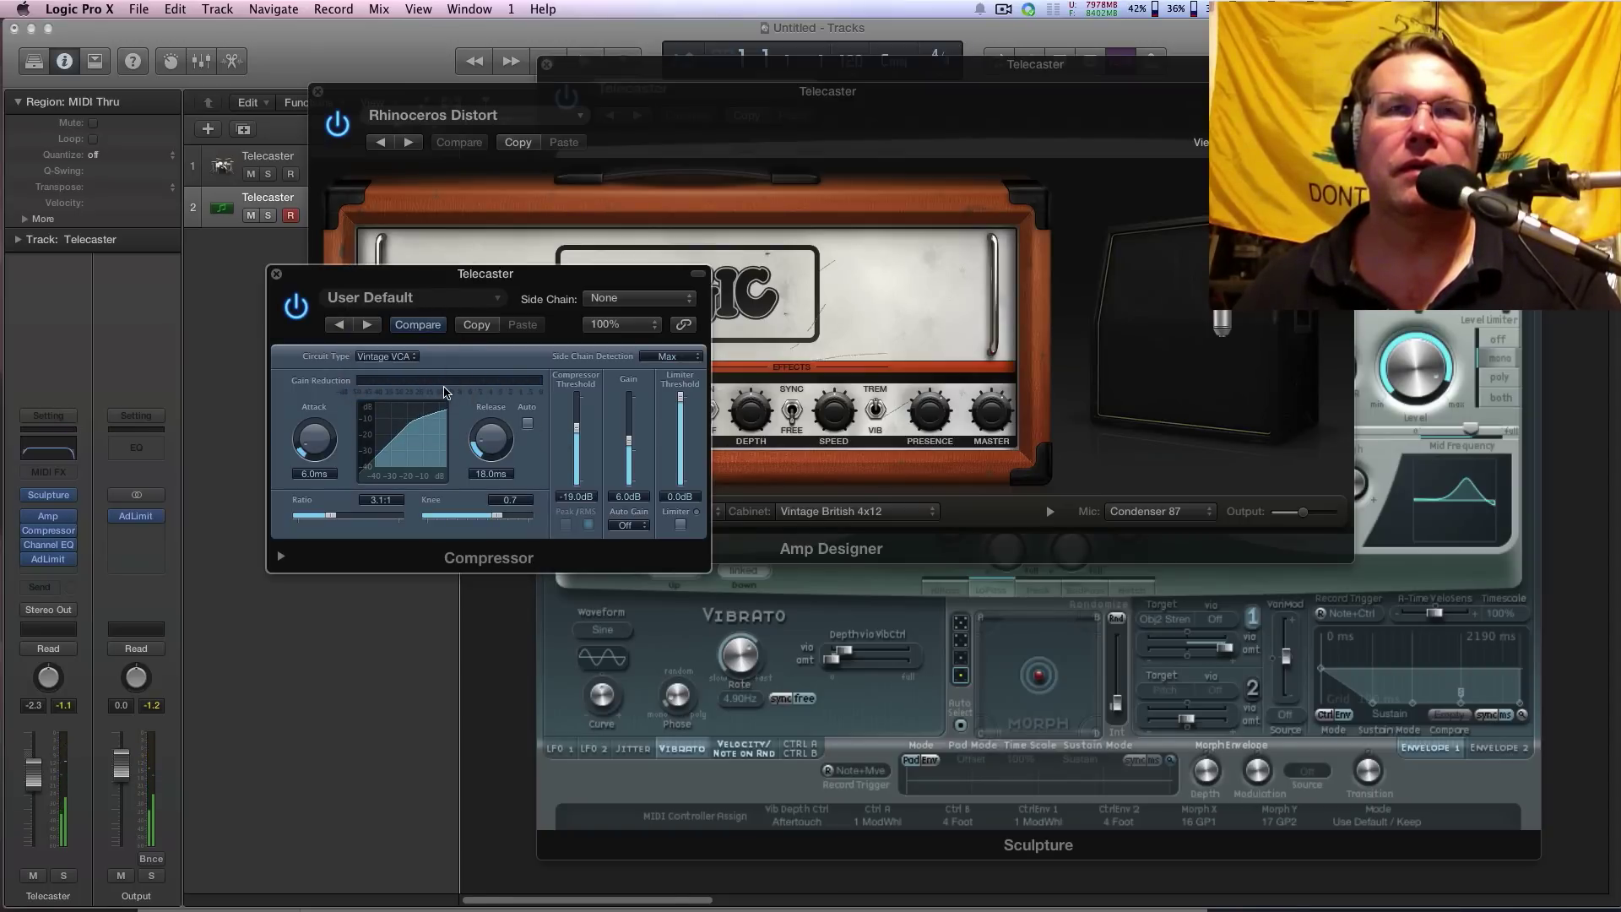
pyautogui.click(401, 360)
pyautogui.click(408, 384)
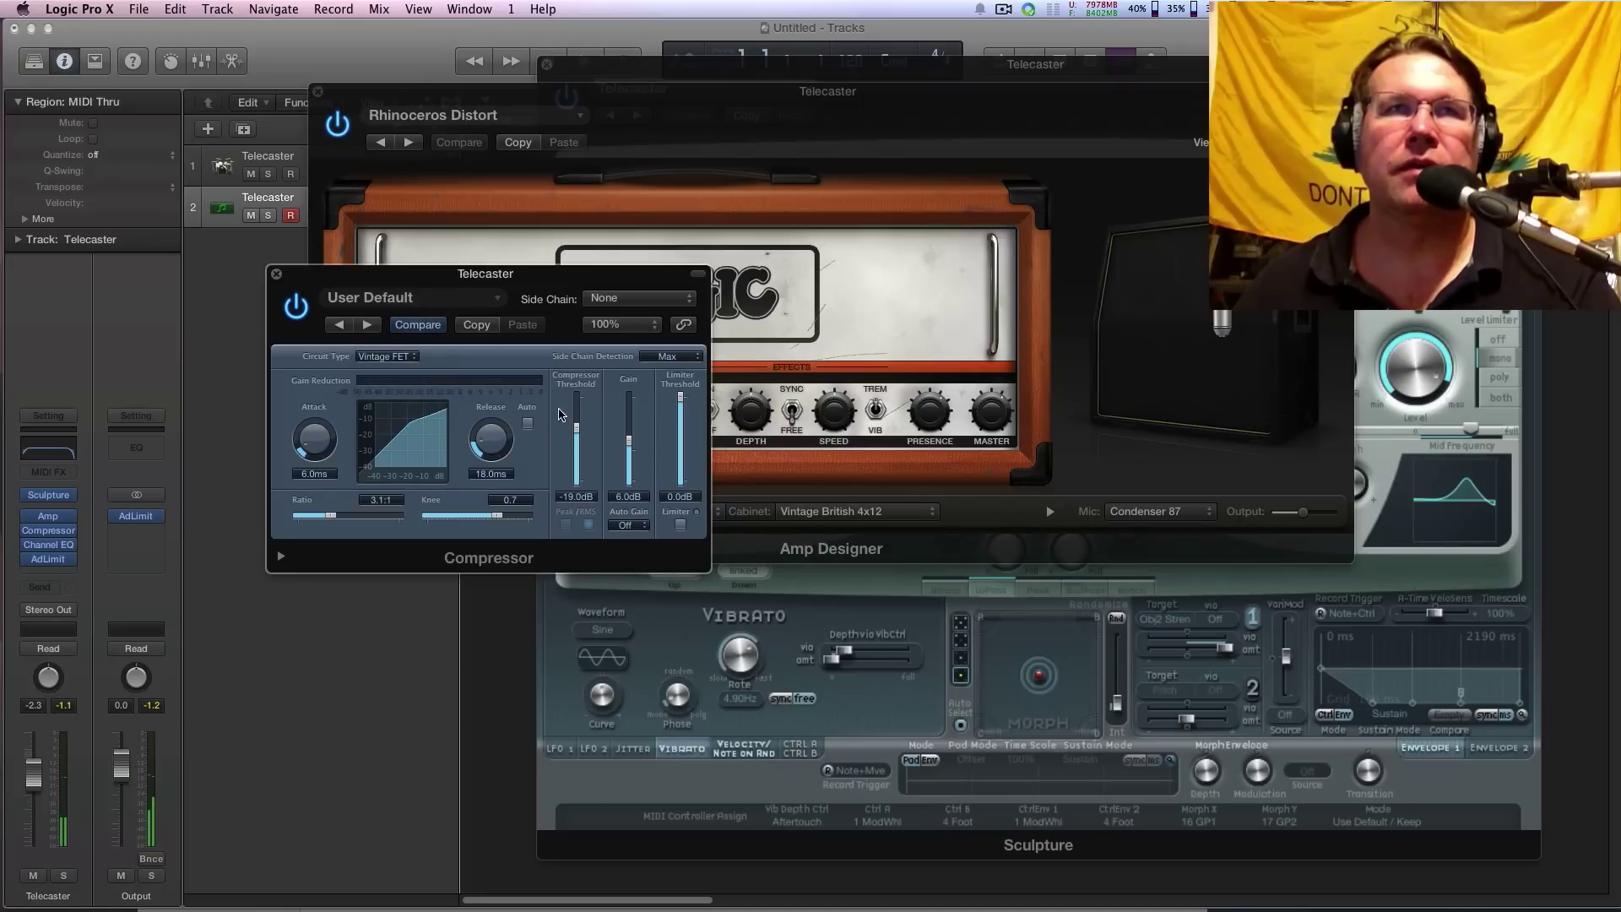
# Set the Compressor's circuit type to Vintage Opto.
pyautogui.click(403, 359)
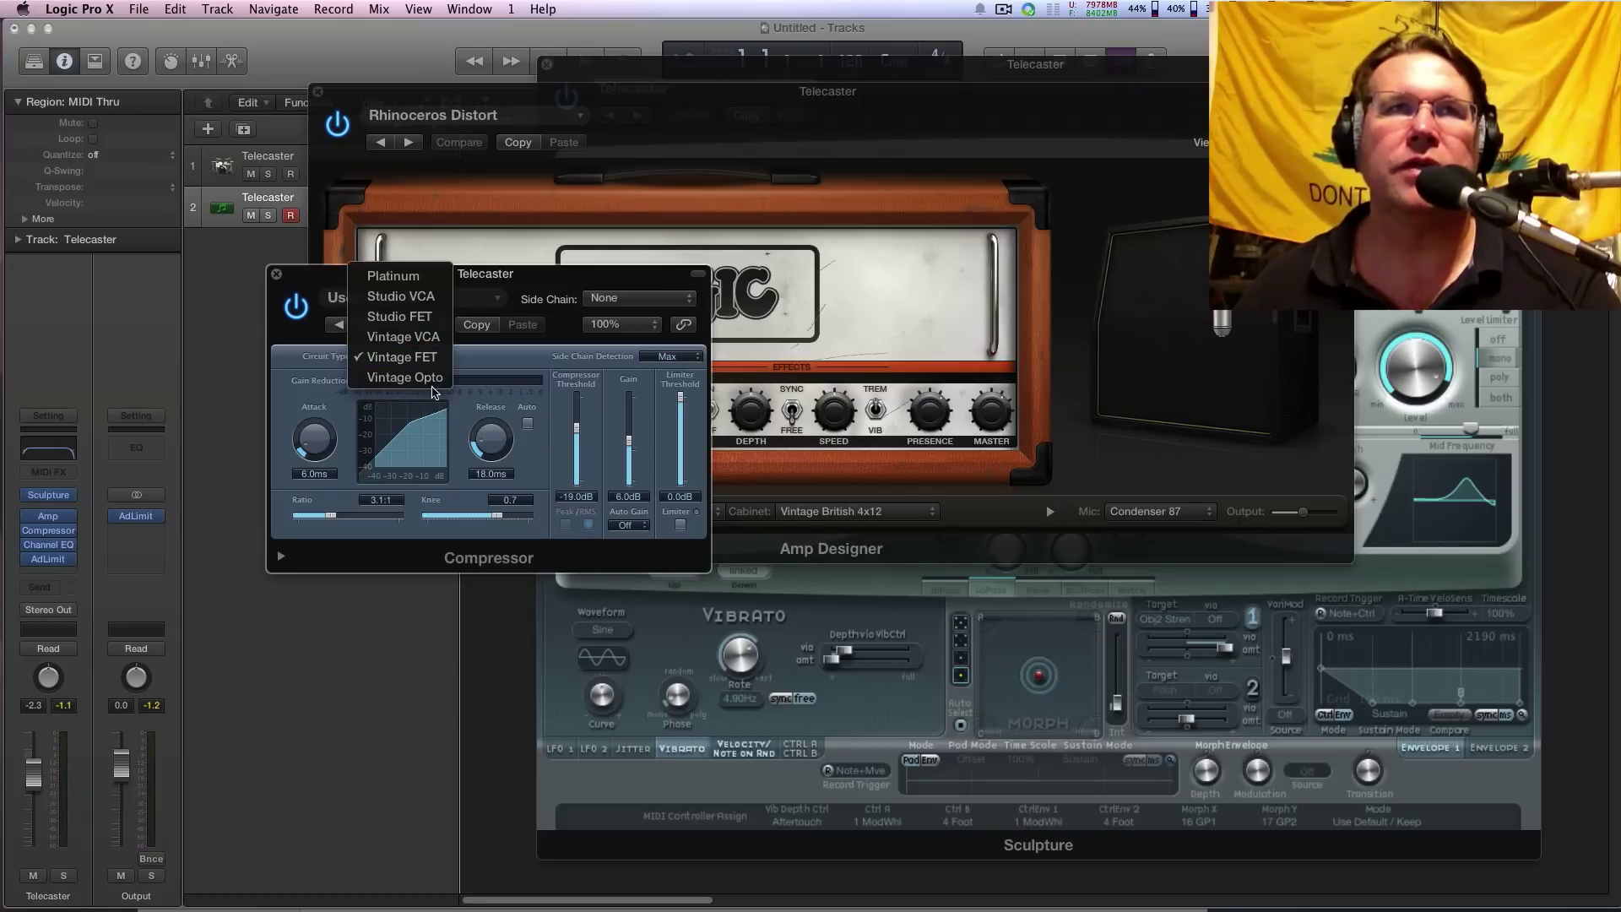
pyautogui.click(427, 382)
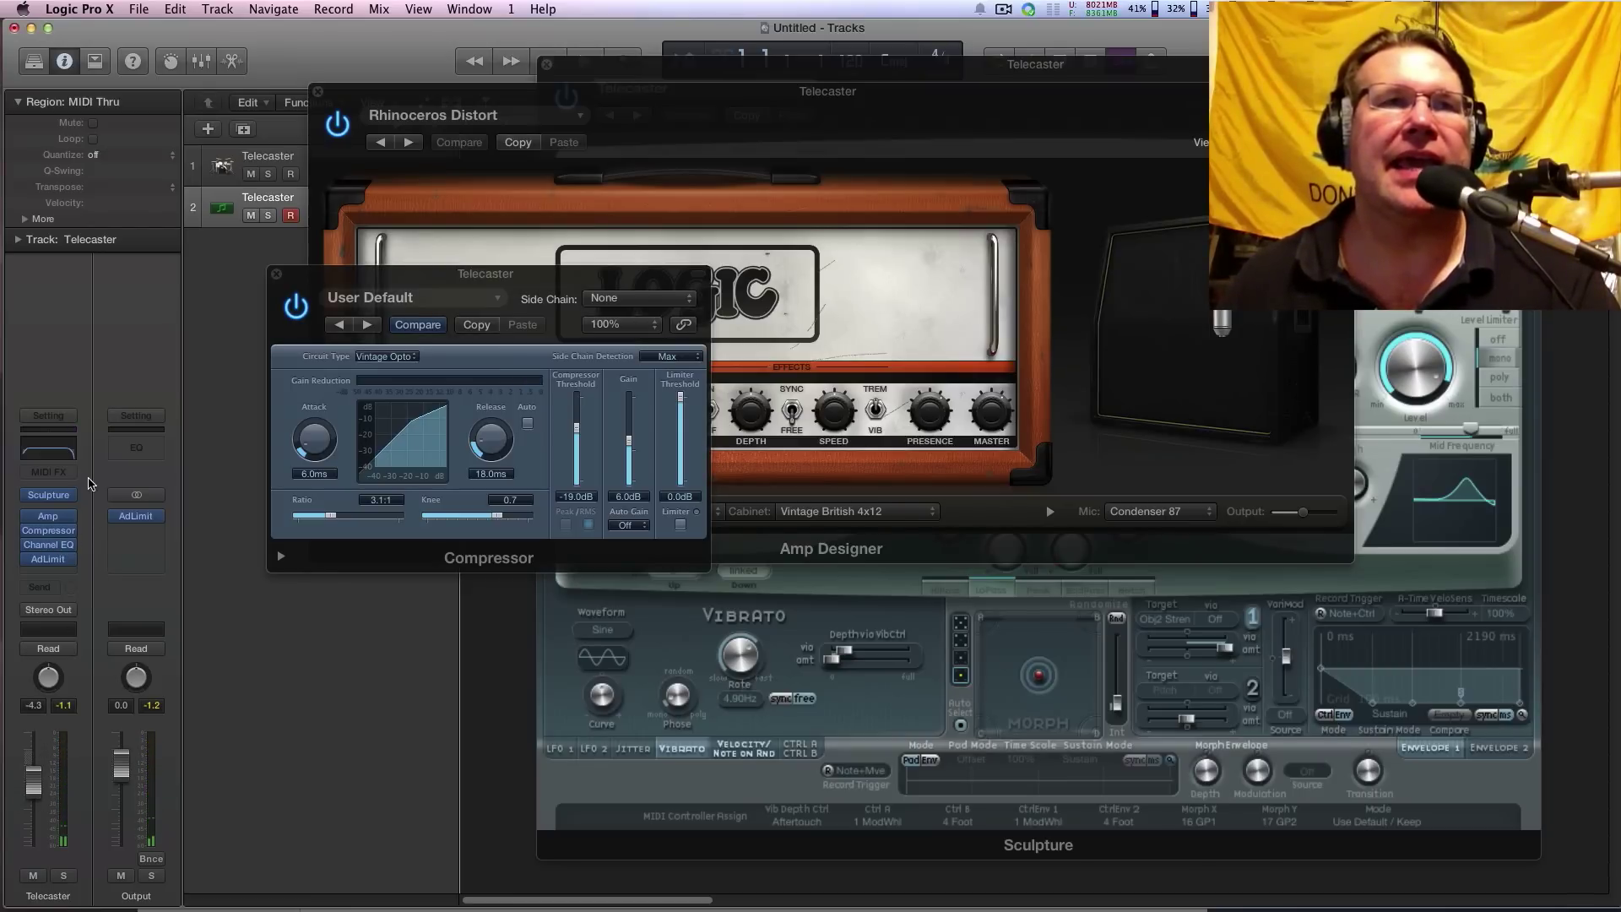
# Open the second track's Channel EQ and set its low shelf band to 255 Hz with a gain of +2.5 dB.
pyautogui.click(42, 454)
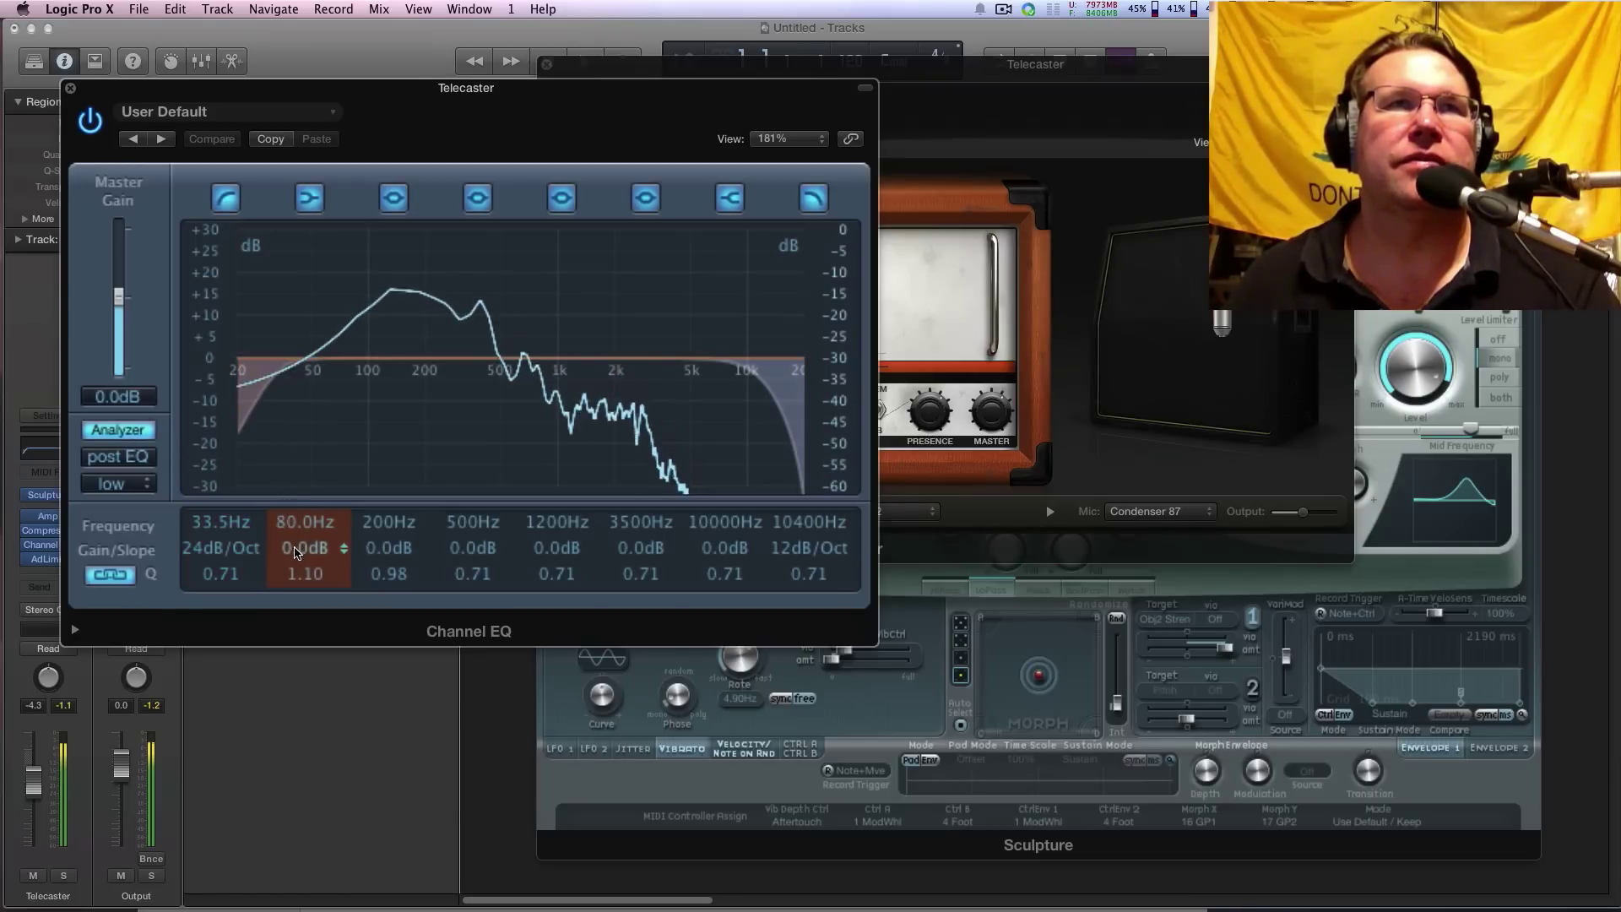
pyautogui.moveTo(299, 553); pyautogui.dragTo(296, 402)
# Set the Channel EQ's high-cut filter to a 6 dB/Oct slope at 11800 Hz.
pyautogui.click(794, 555)
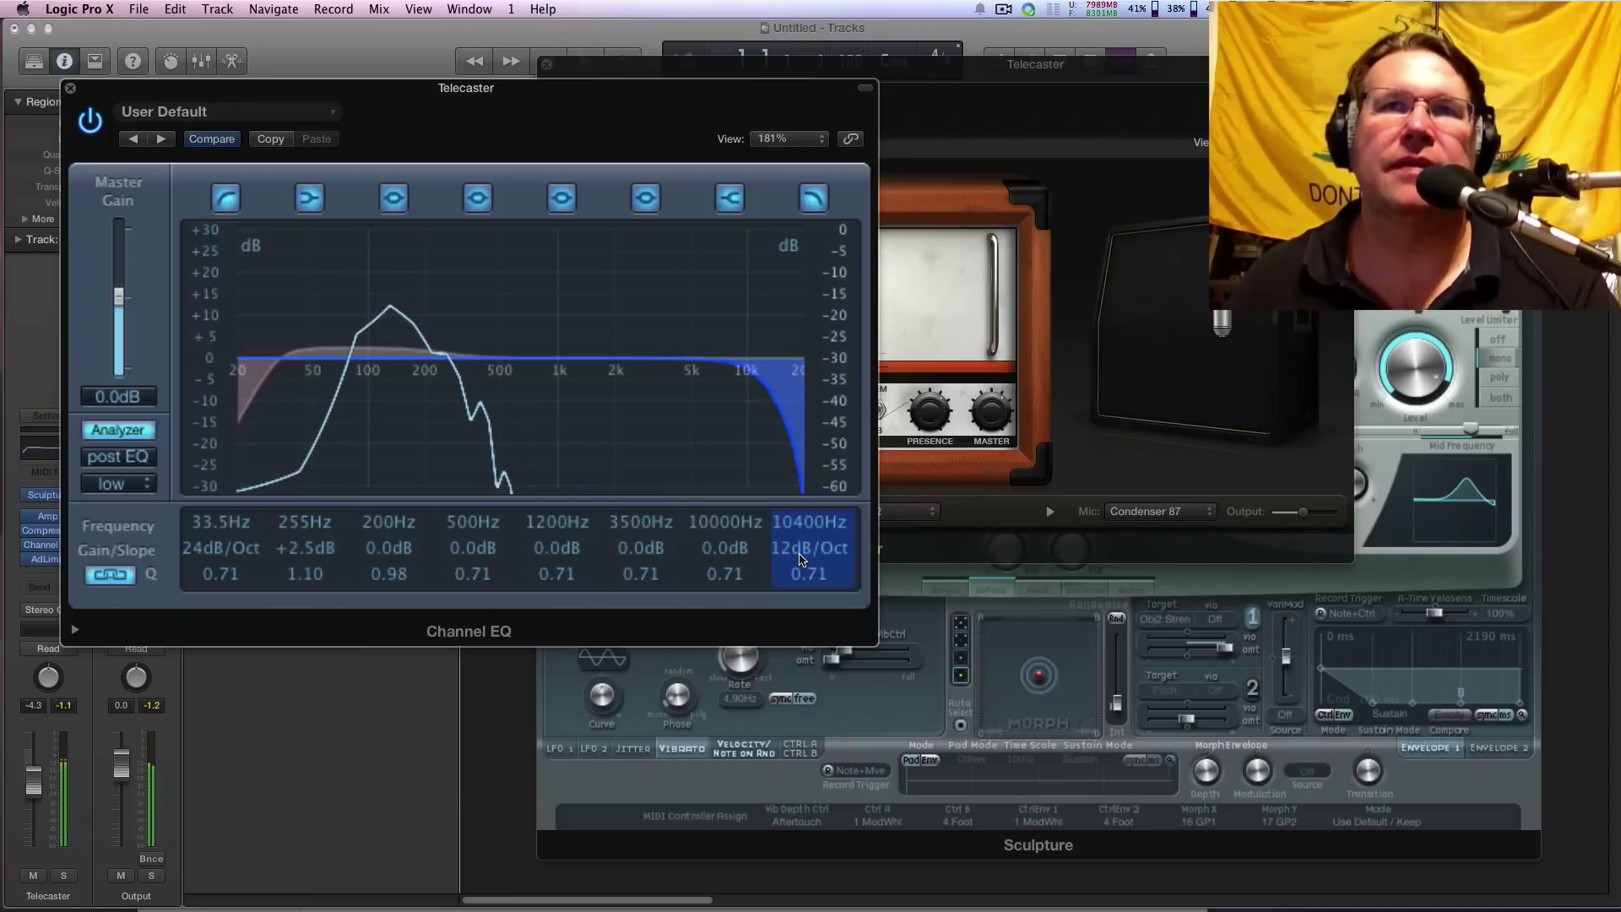
pyautogui.moveTo(794, 555); pyautogui.dragTo(791, 566)
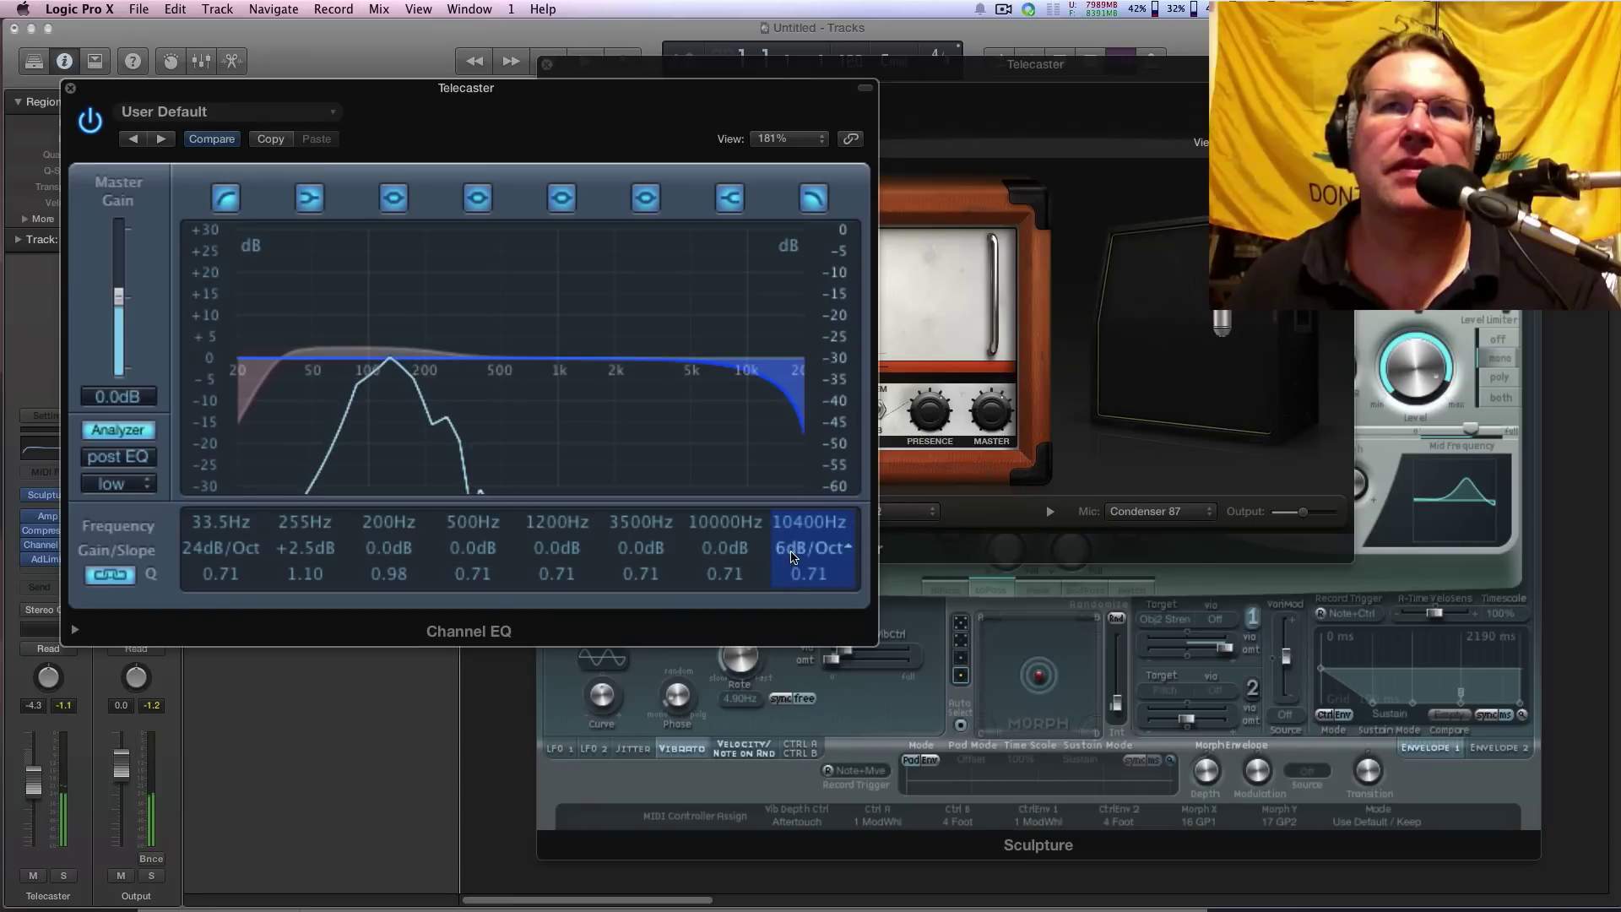
pyautogui.moveTo(796, 528)
pyautogui.mouseDown()
pyautogui.moveTo(797, 569)
pyautogui.moveTo(801, 505)
pyautogui.mouseUp()
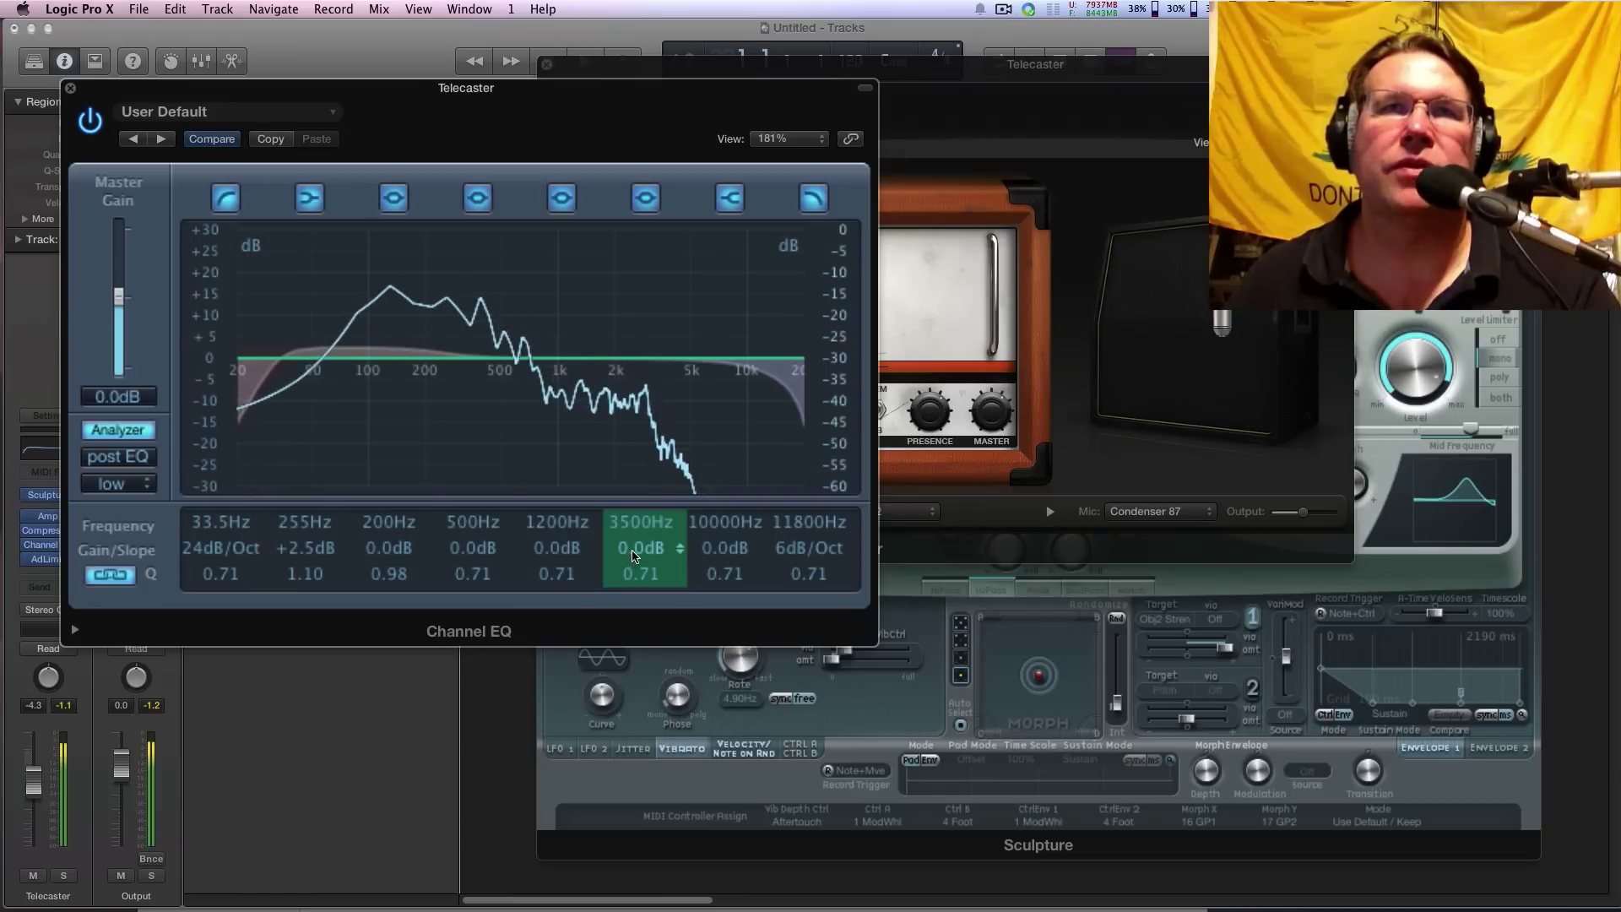
# Boost the Channel EQ's 3500 Hz band to +3.0 dB with a Q of 0.51.
pyautogui.moveTo(636, 555)
pyautogui.mouseDown()
pyautogui.moveTo(635, 530)
pyautogui.moveTo(642, 593)
pyautogui.moveTo(635, 557)
pyautogui.mouseUp()
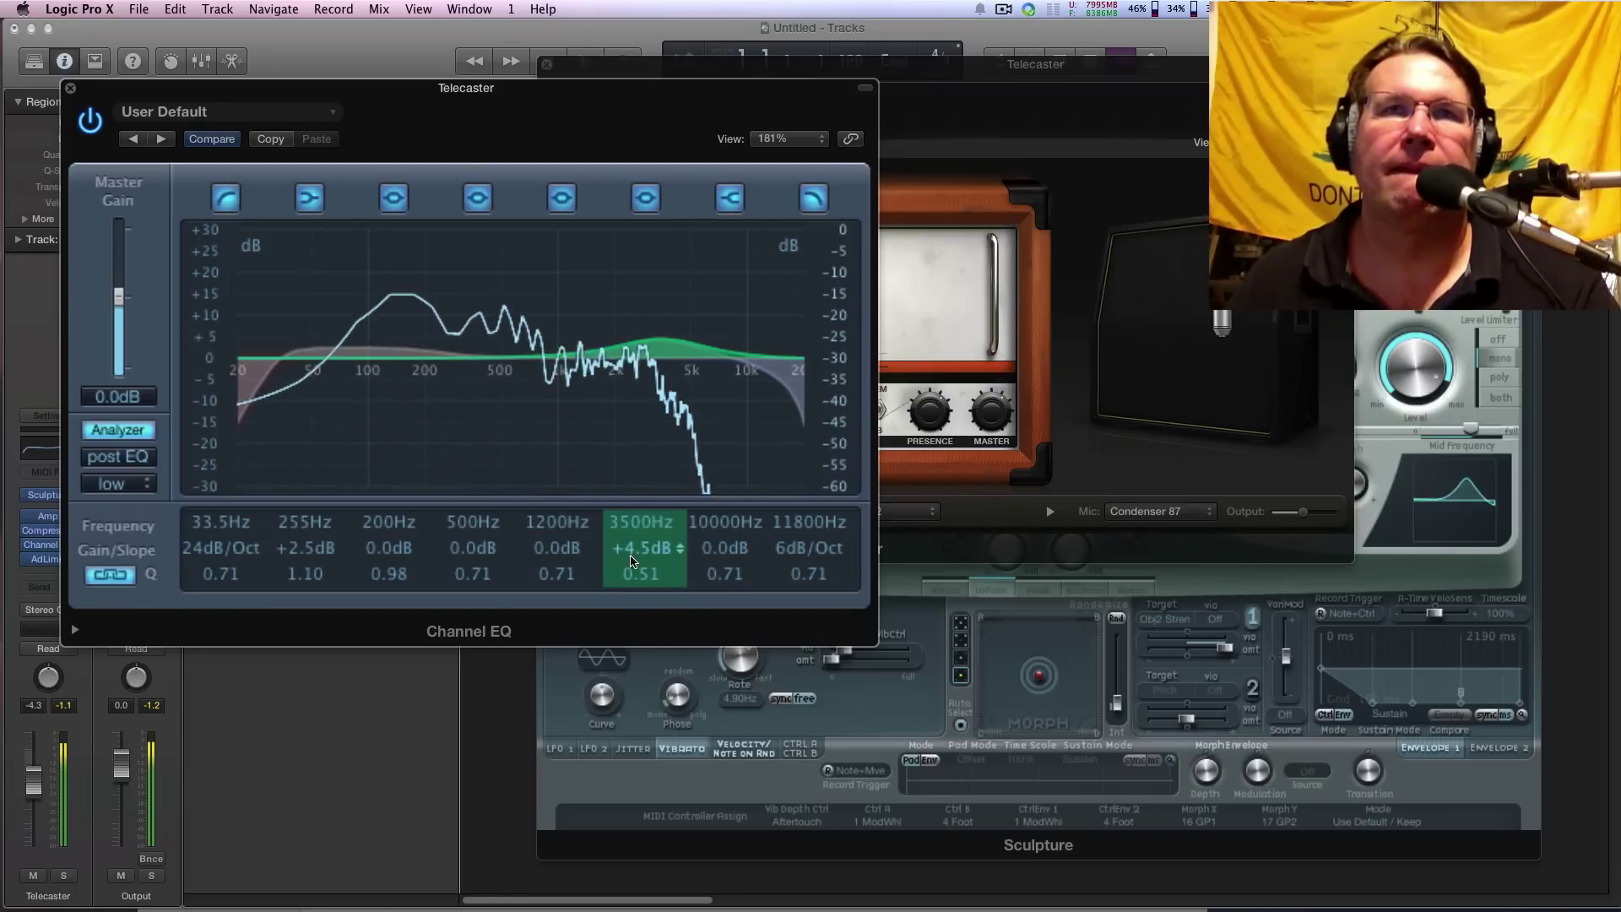
pyautogui.scroll(-2, 635, 561)
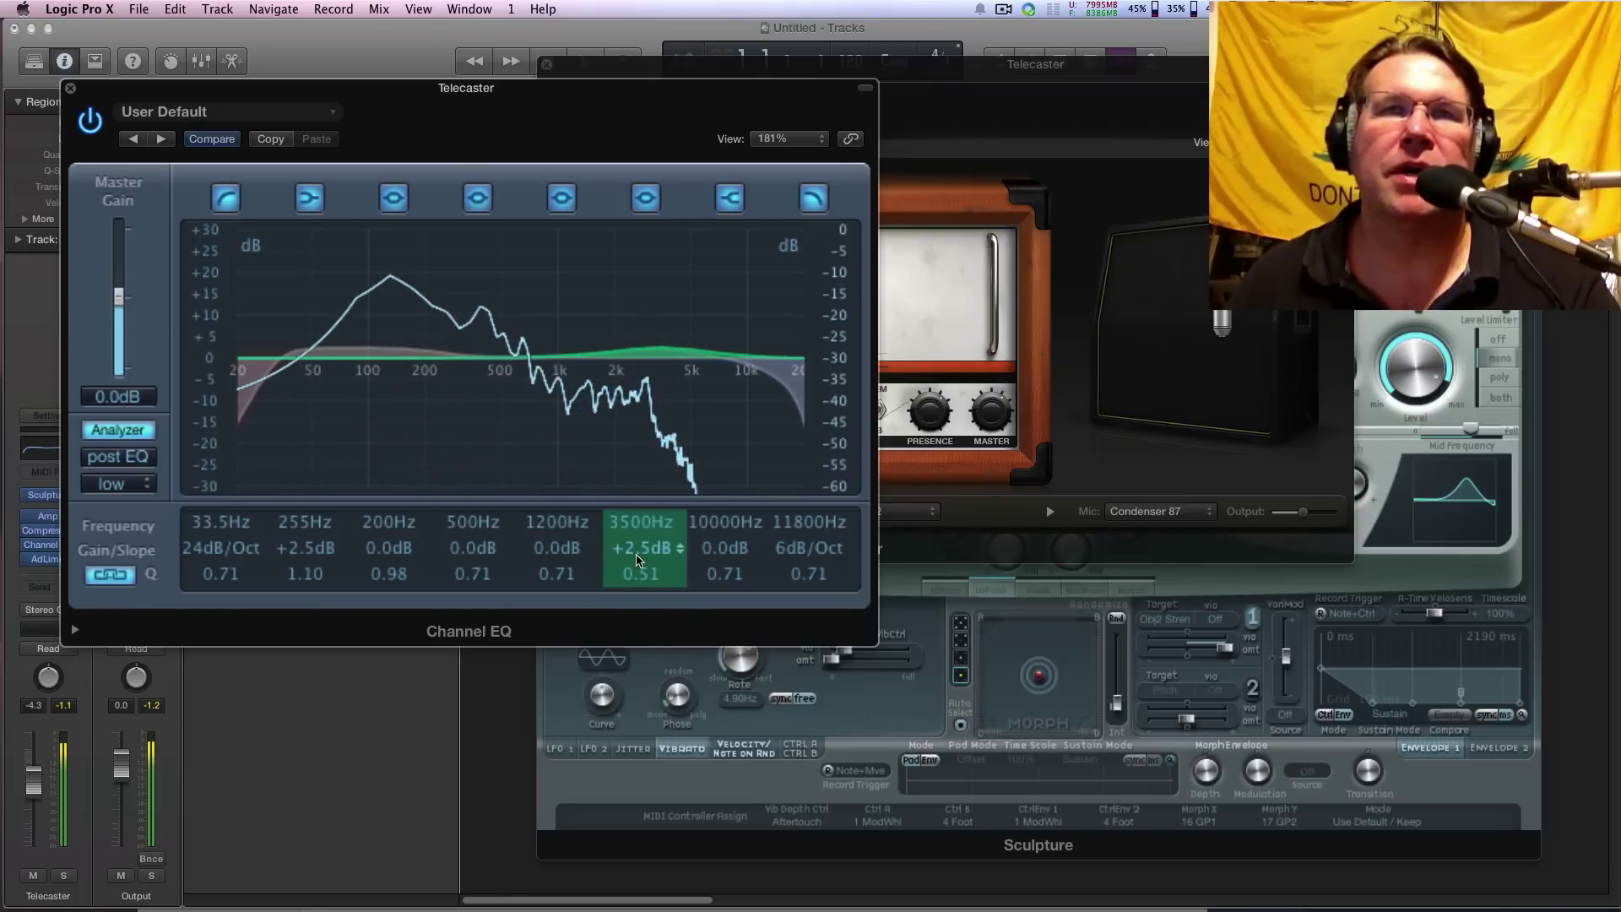
pyautogui.moveTo(637, 556); pyautogui.dragTo(637, 553)
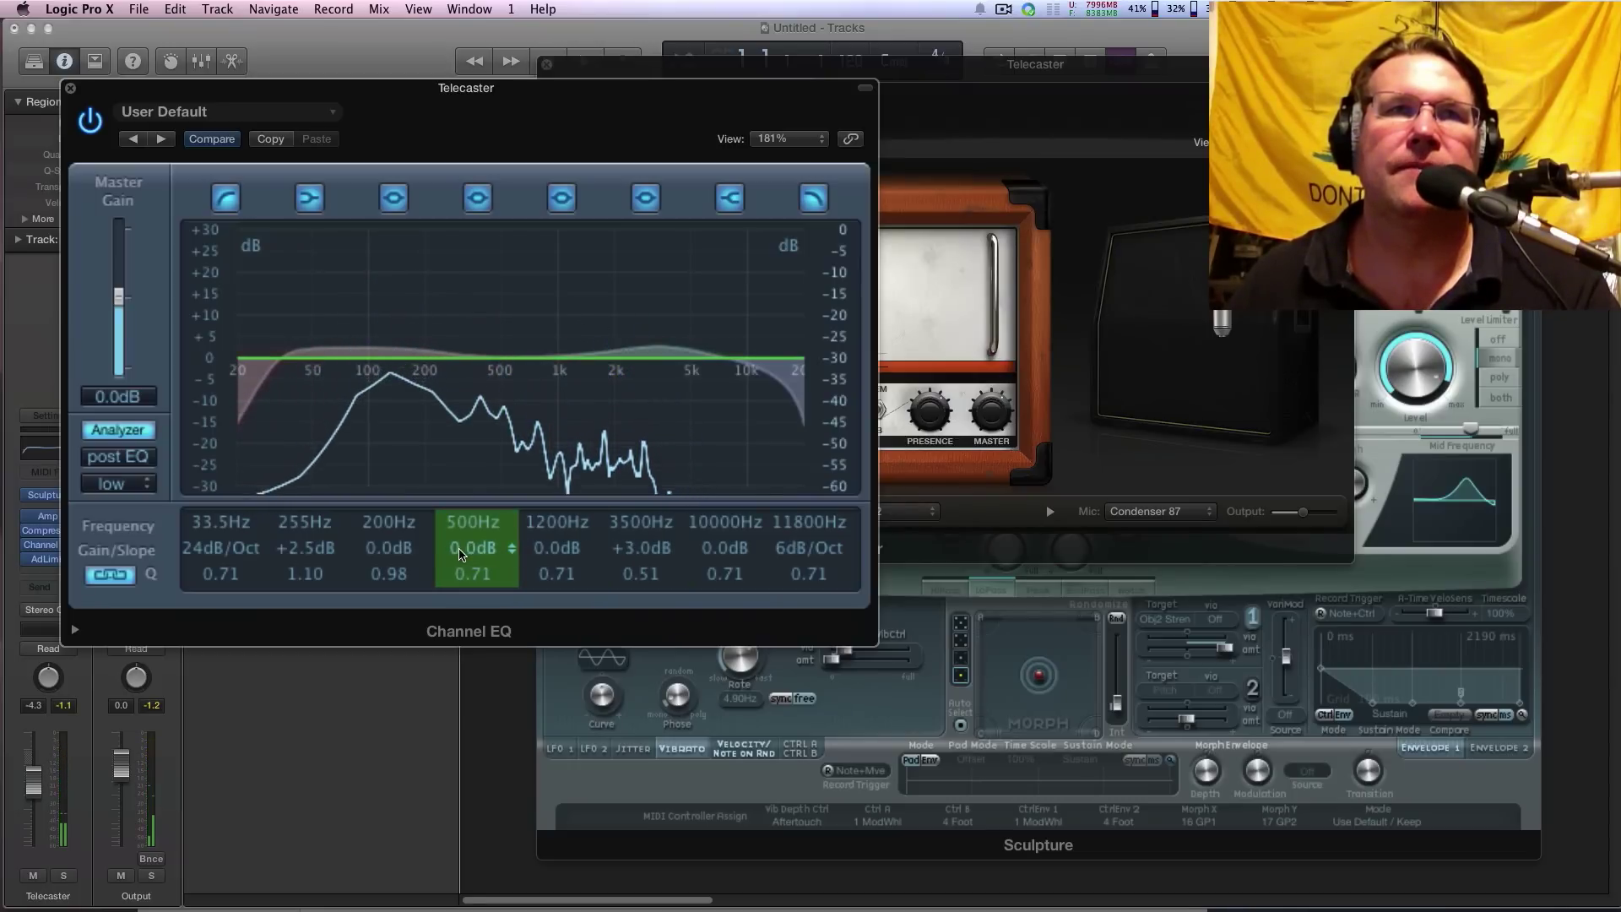
# Set the Channel EQ's 200 Hz bell band to 255 Hz, -3.0 dB and Q 0.41, and compare the sound with the band off and on.
pyautogui.moveTo(390, 526); pyautogui.dragTo(389, 509)
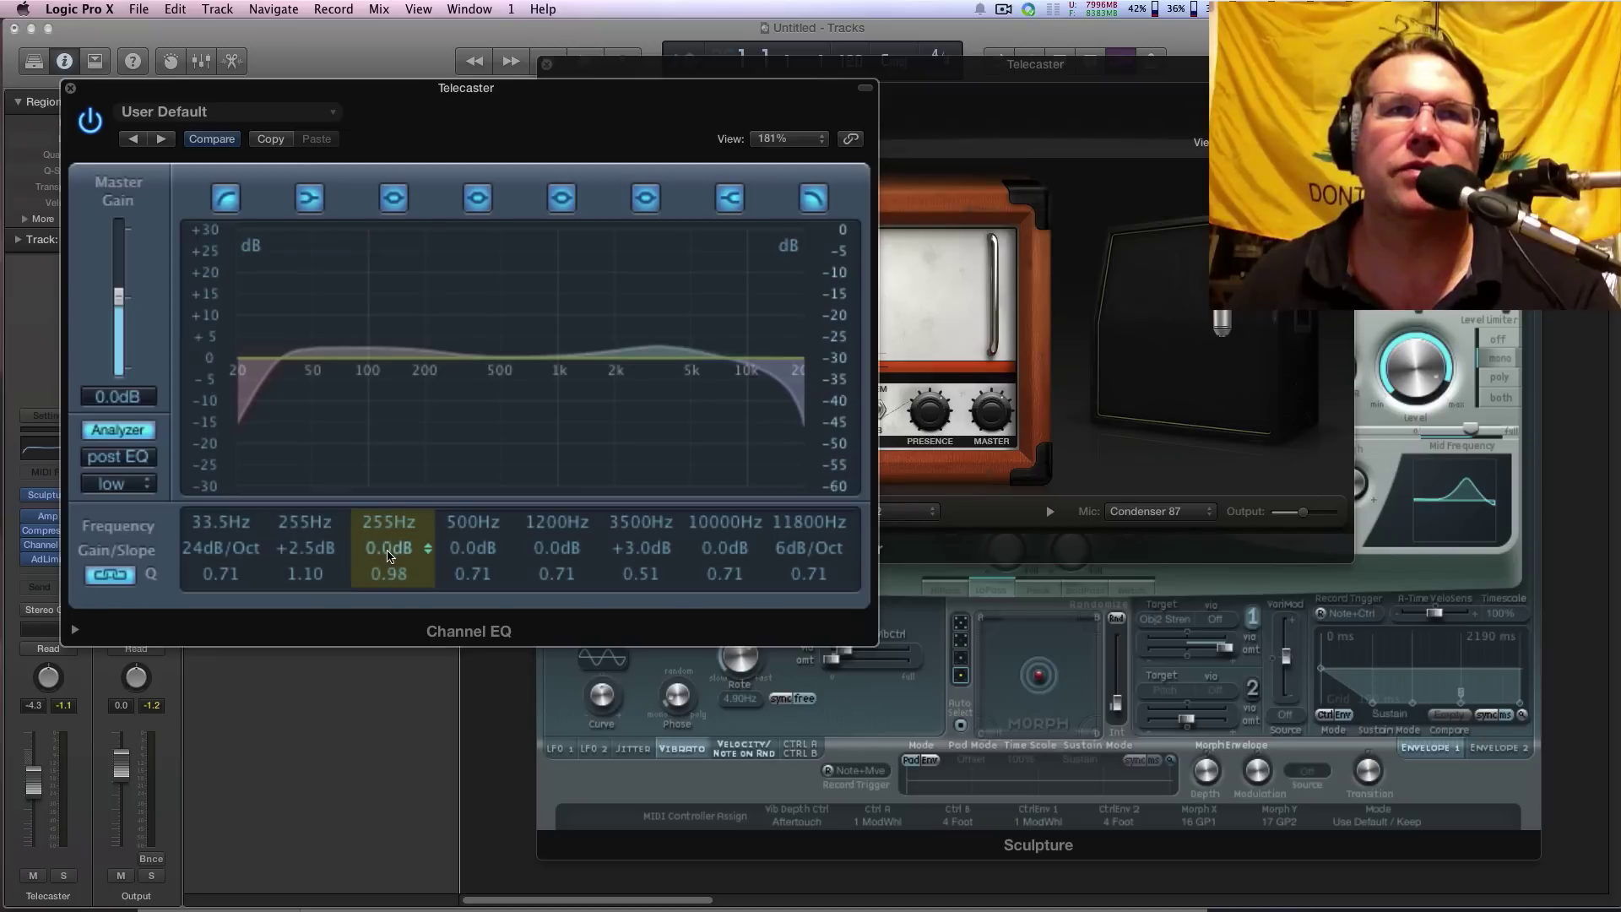
pyautogui.moveTo(388, 553); pyautogui.dragTo(387, 560)
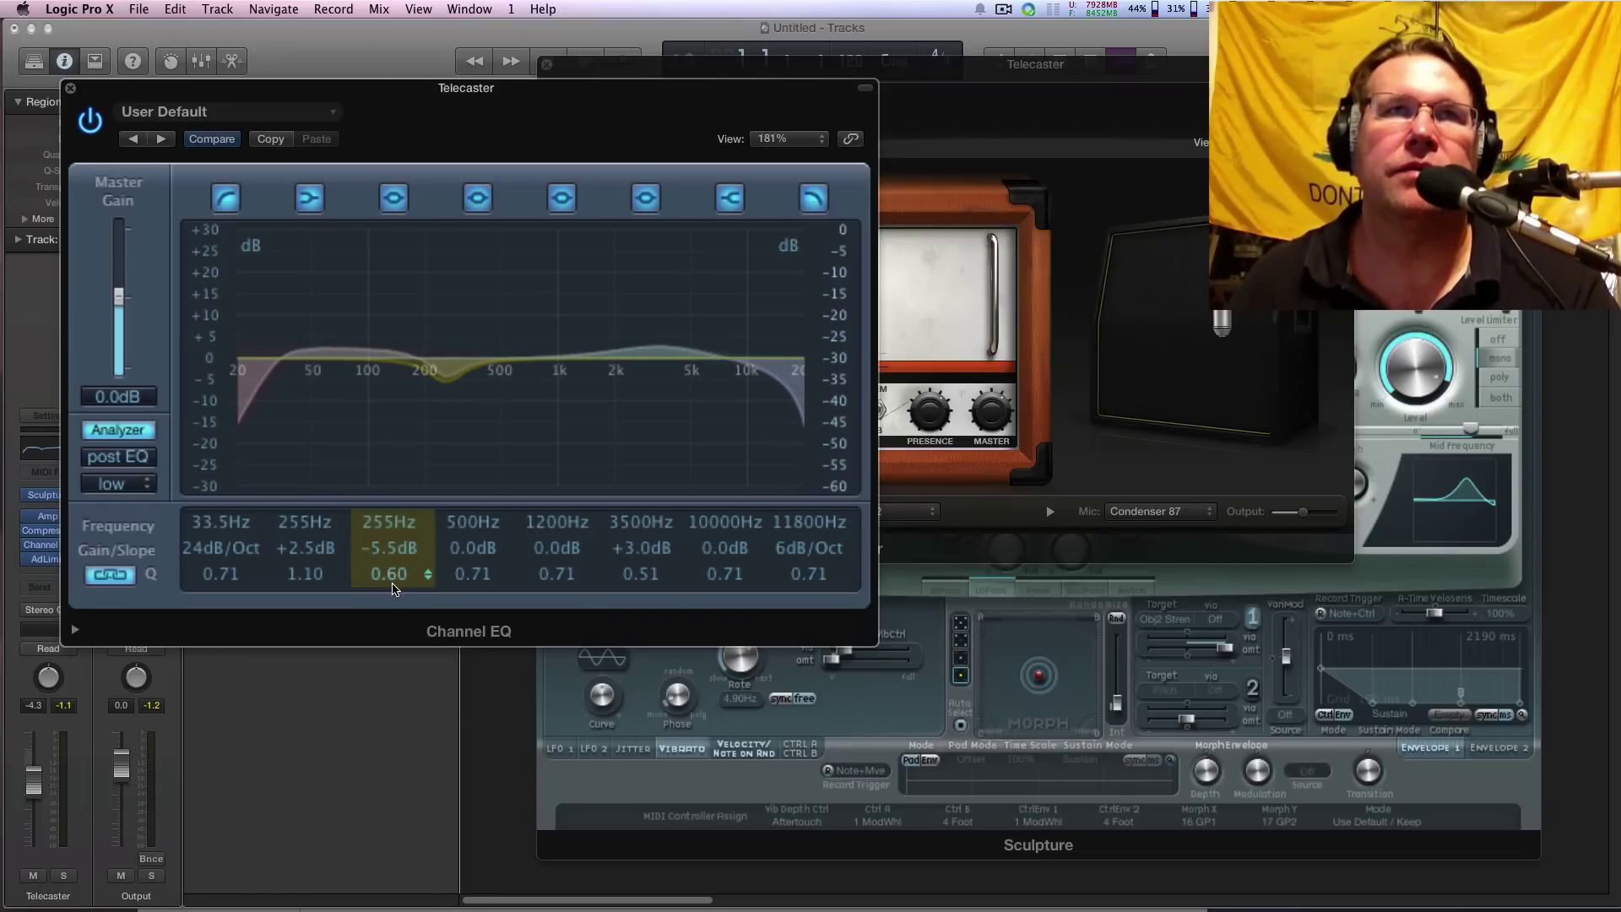
pyautogui.moveTo(393, 592); pyautogui.dragTo(394, 597)
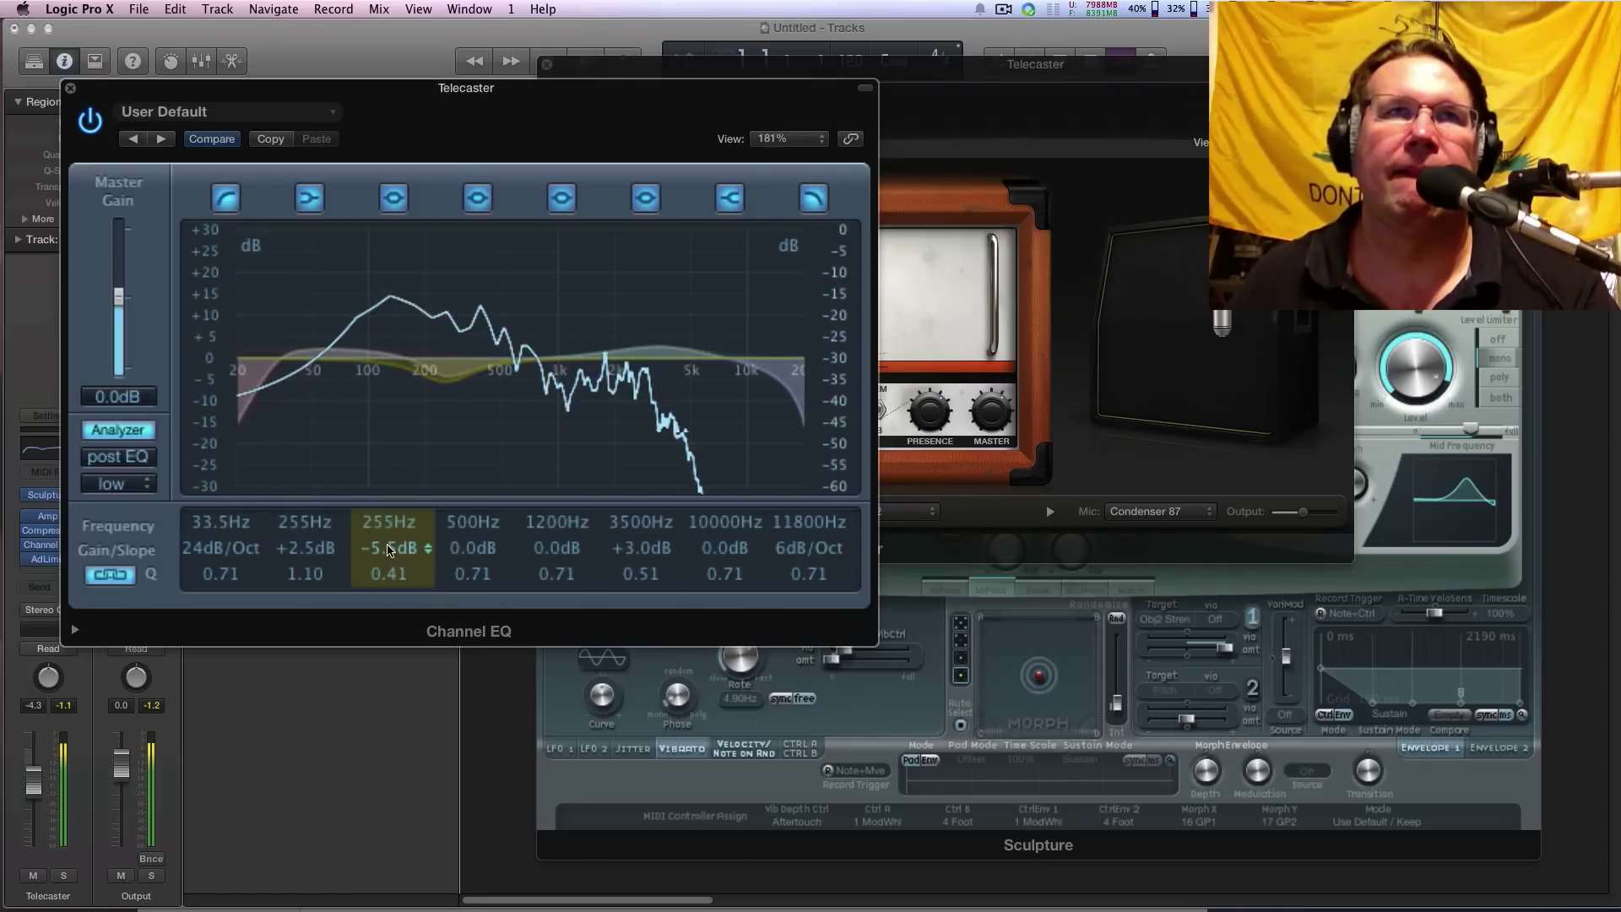
pyautogui.moveTo(388, 552); pyautogui.dragTo(387, 548)
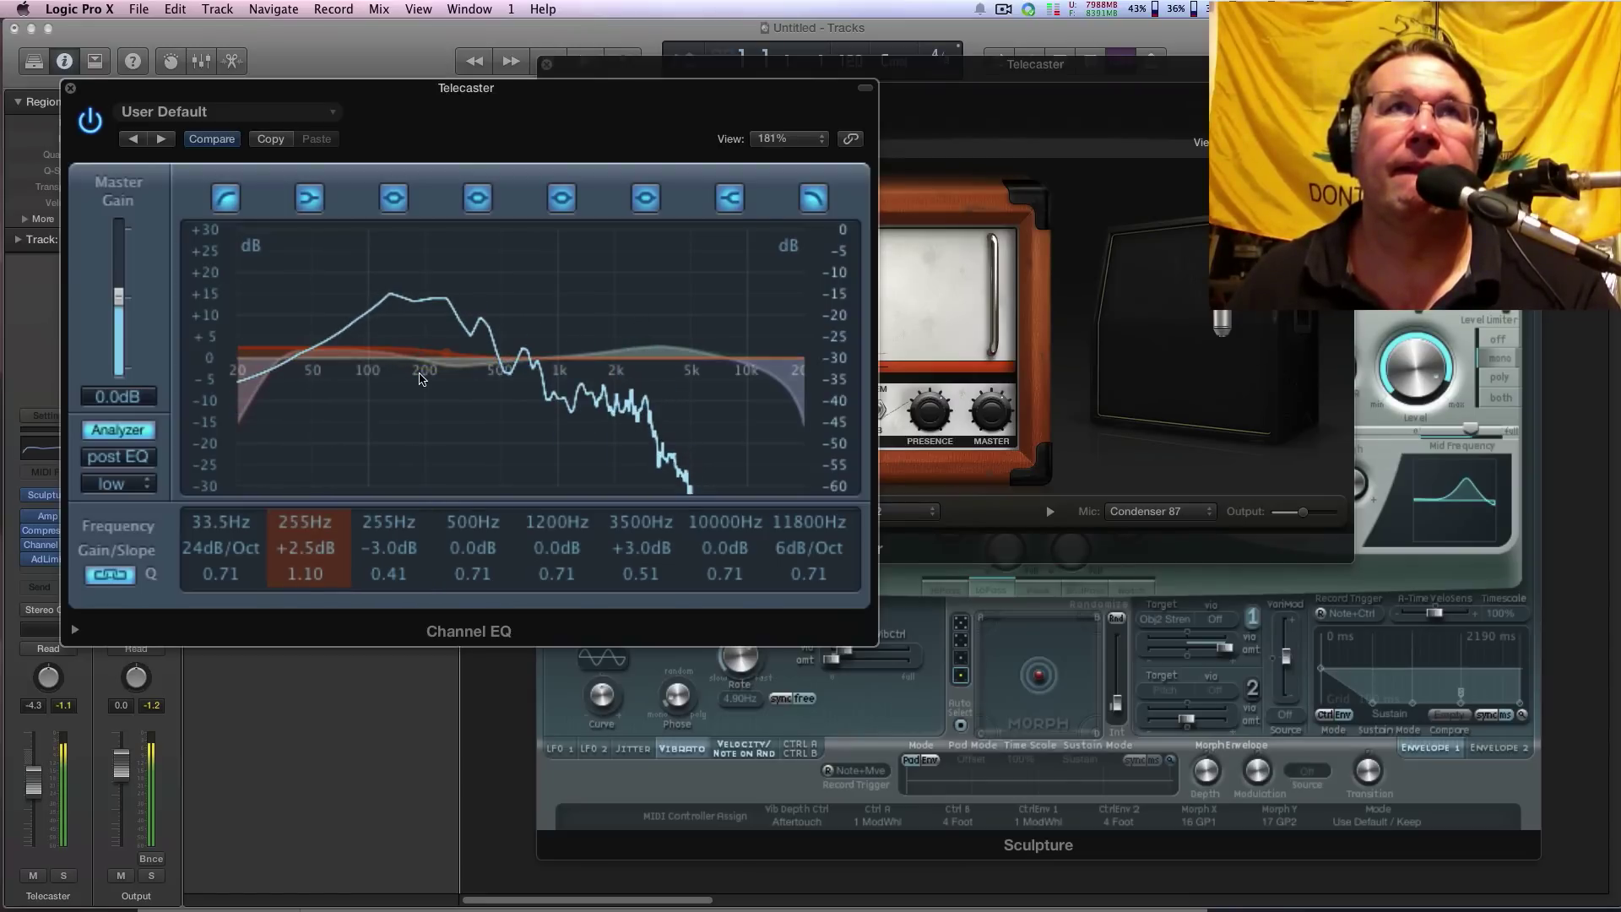
pyautogui.click(393, 198)
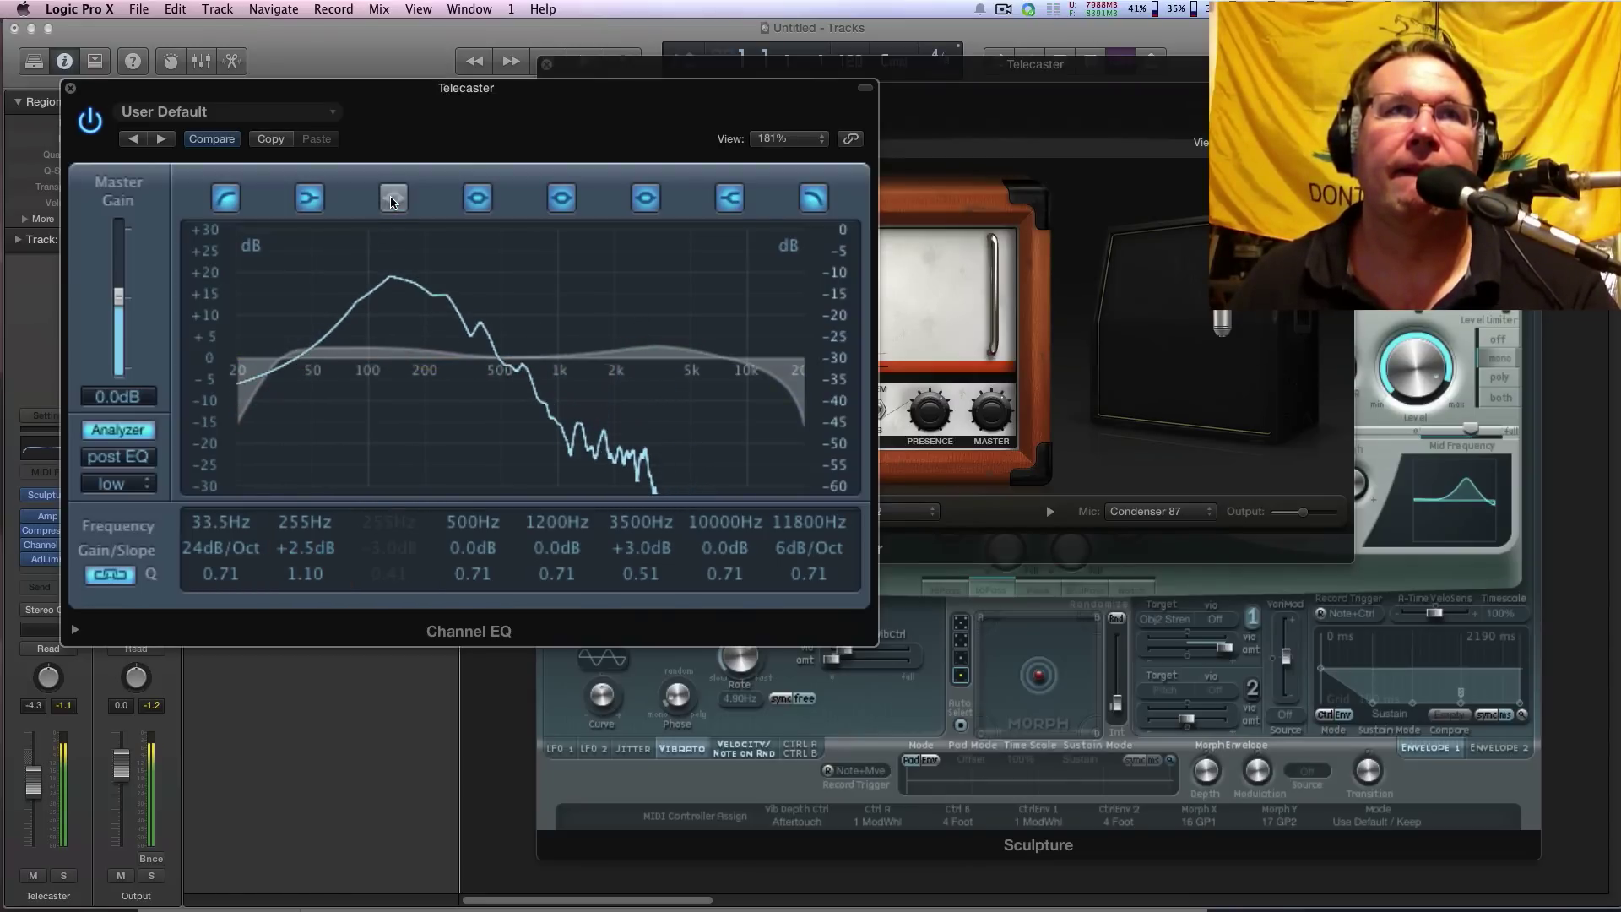
pyautogui.click(393, 198)
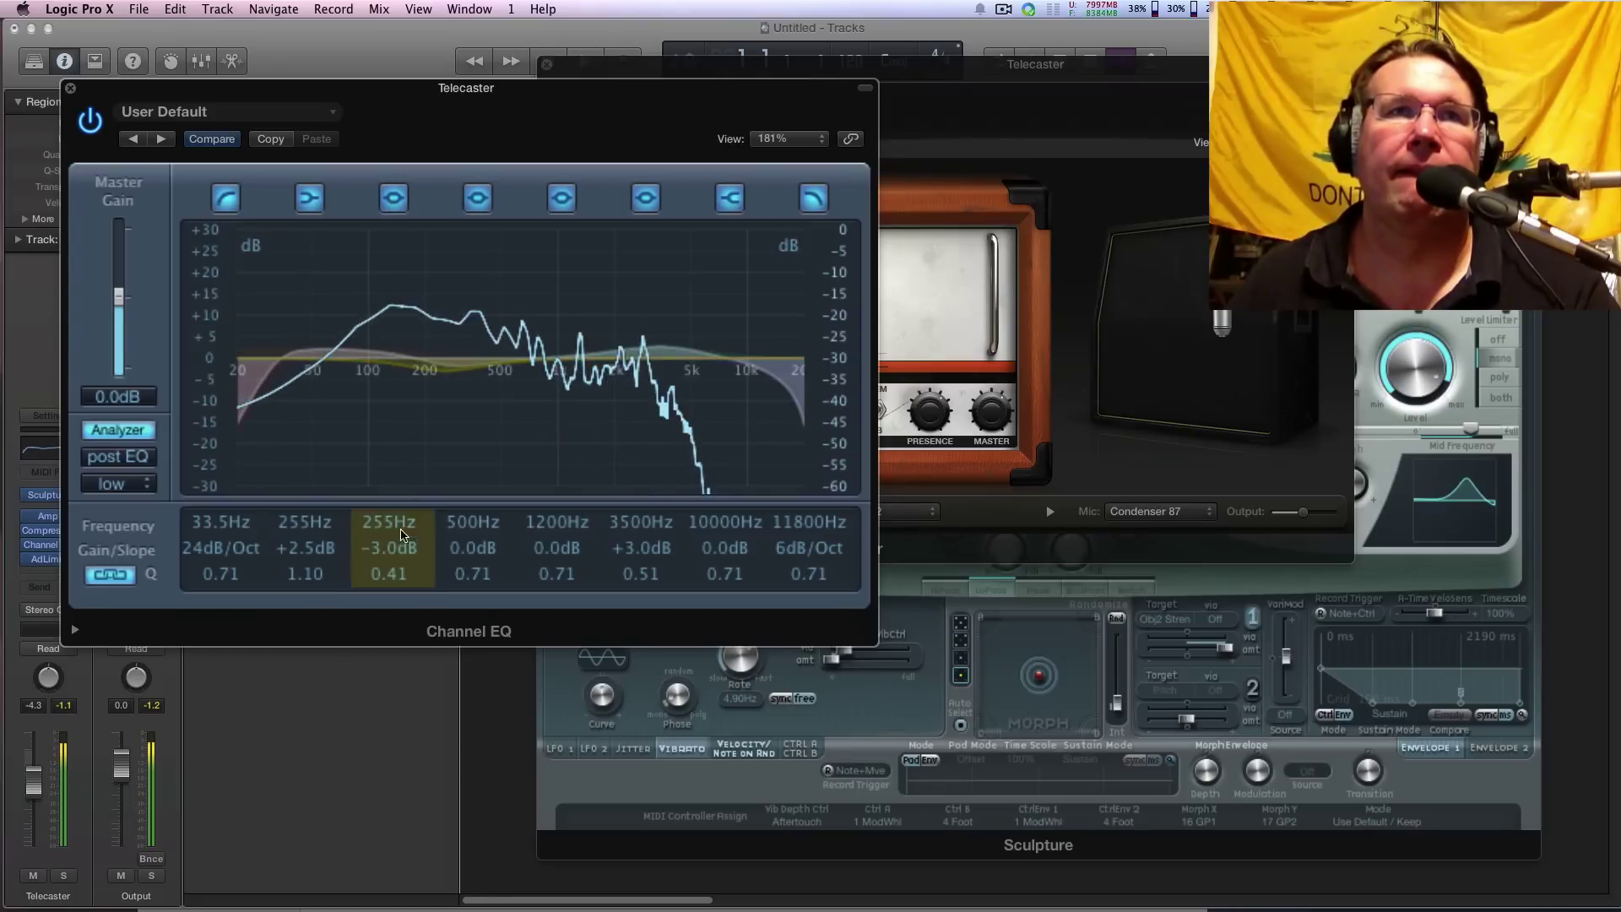
# Boost the first bell band, now at 255 Hz, to +11.0 dB and sweep its frequency up to 670 Hz.
pyautogui.moveTo(388, 558); pyautogui.dragTo(386, 513)
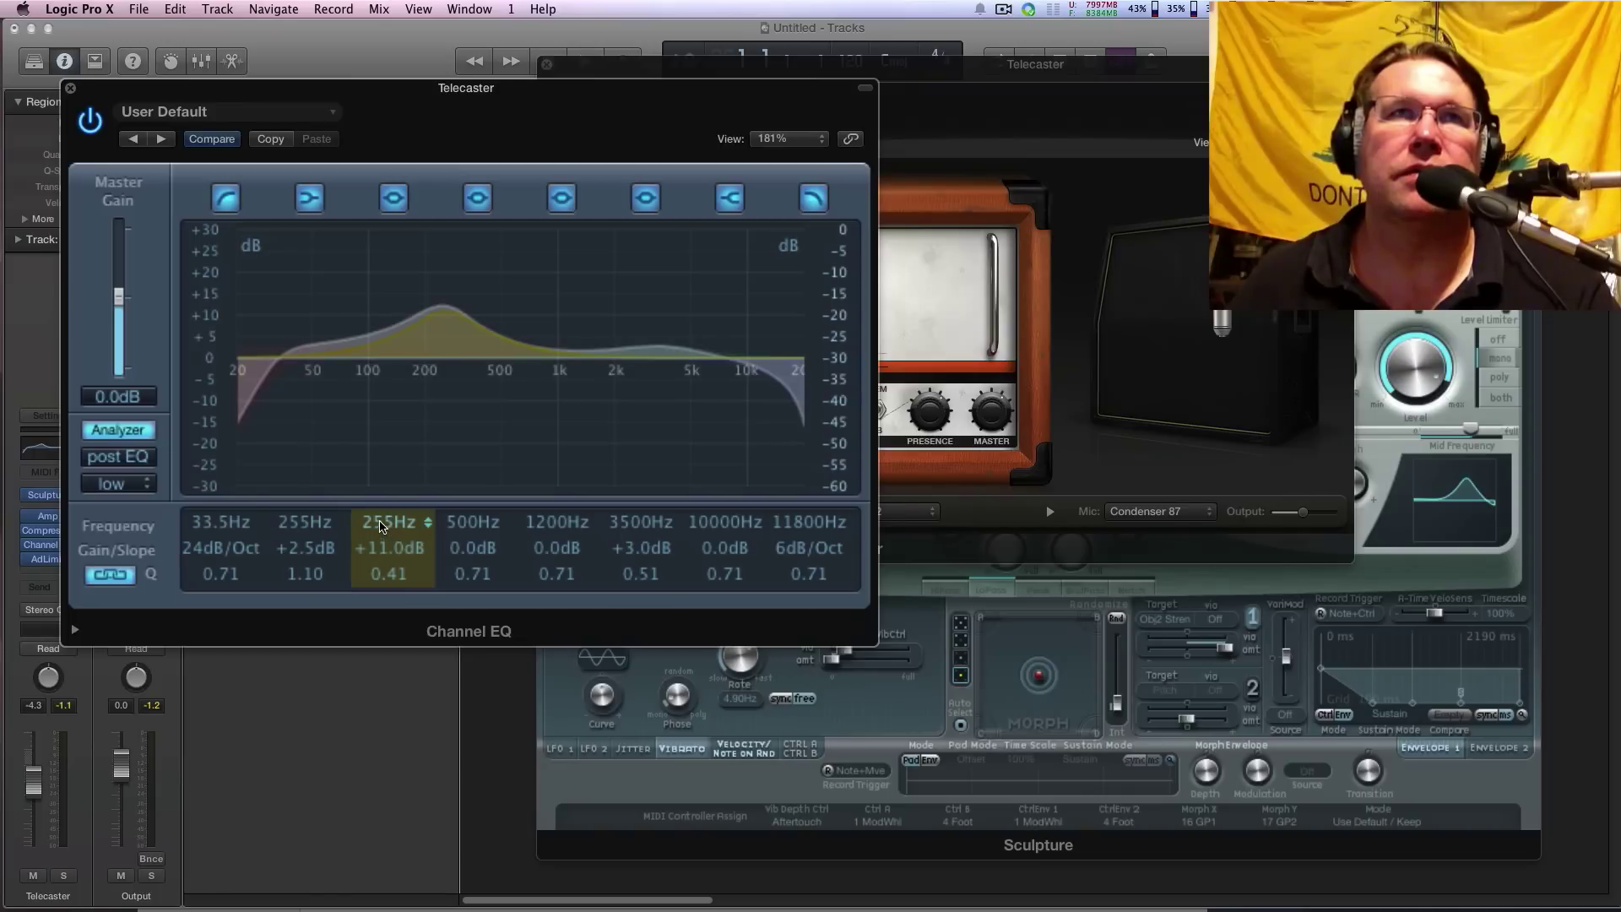
pyautogui.moveTo(380, 504); pyautogui.dragTo(396, 438)
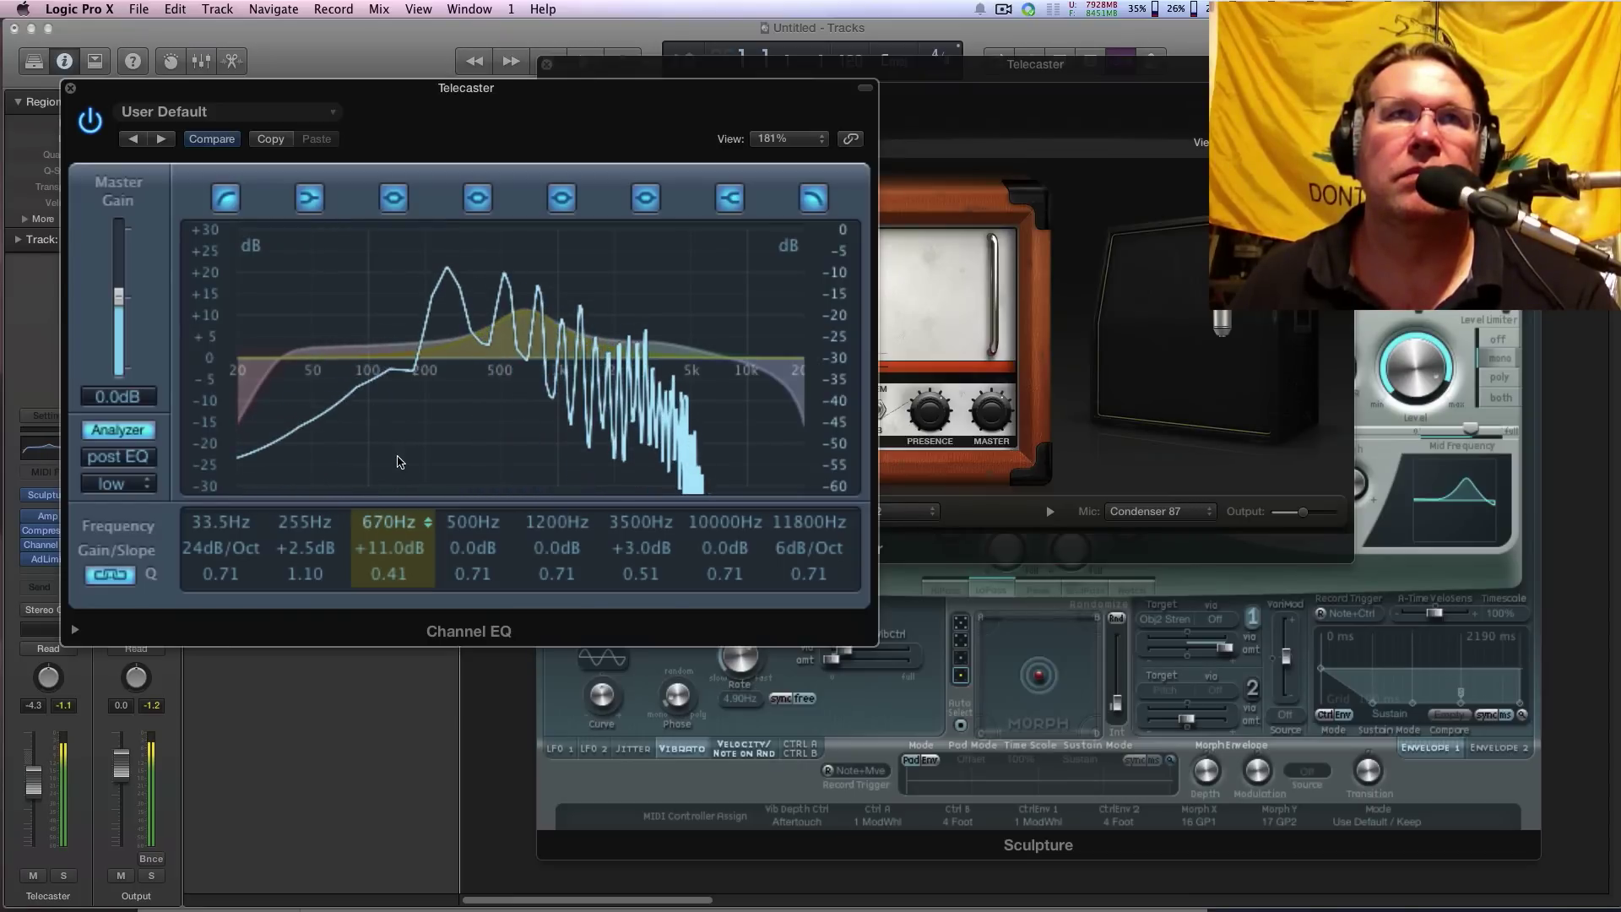
# Sweep the Channel EQ's first bell band down through 240 and 230 Hz, then set it to 275 Hz with -3.0 dB gain.
pyautogui.moveTo(399, 500); pyautogui.dragTo(399, 522)
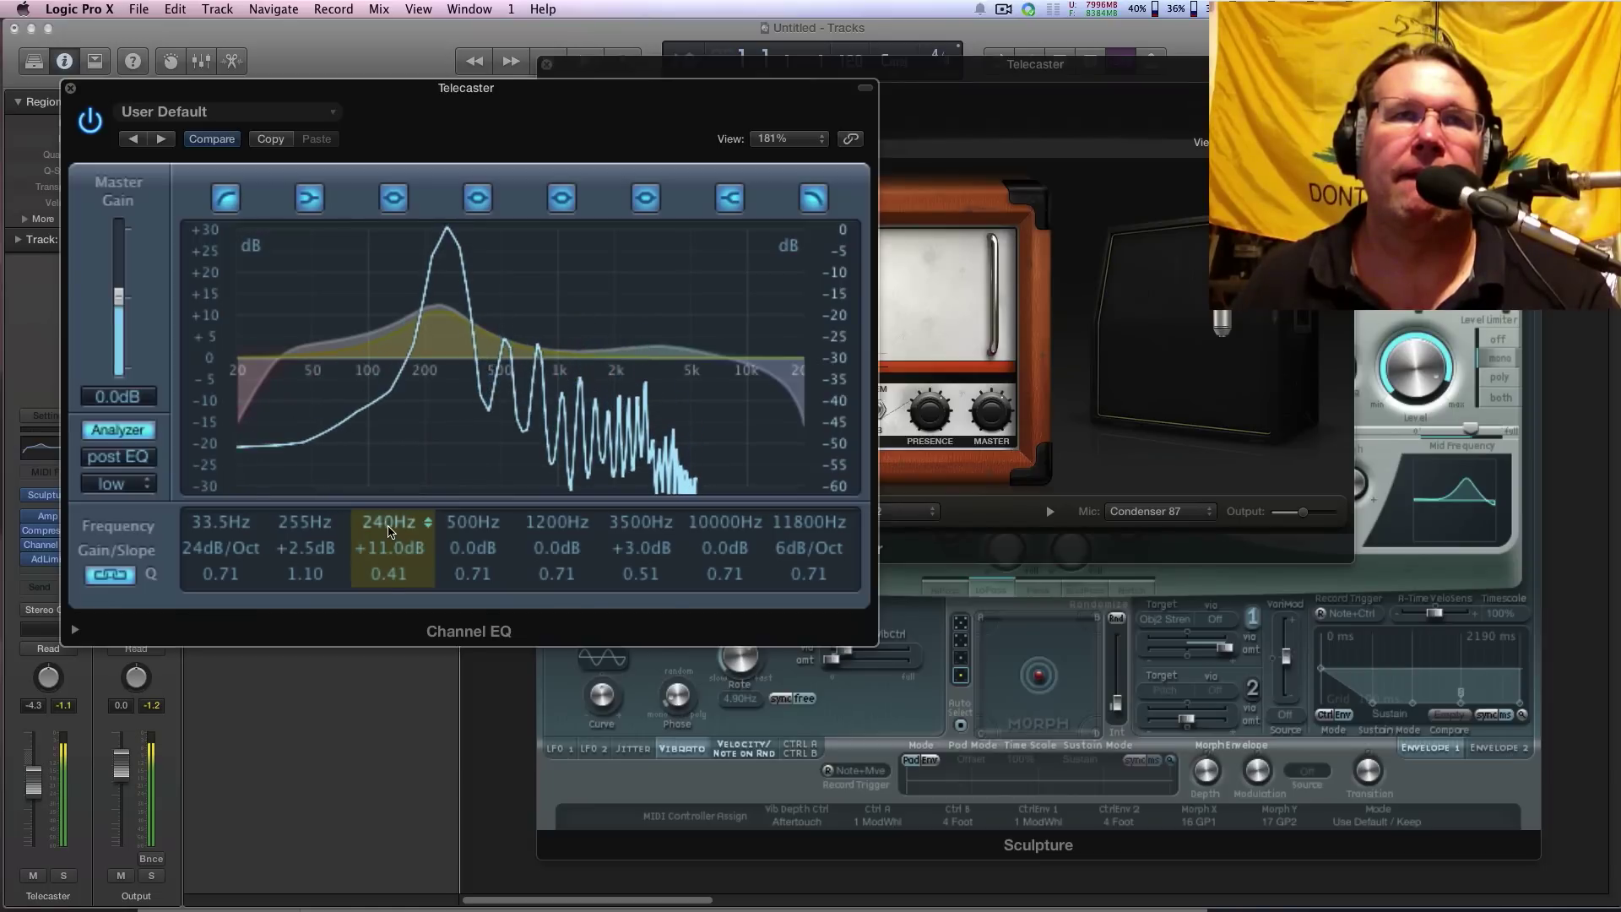
pyautogui.moveTo(387, 535); pyautogui.dragTo(390, 540)
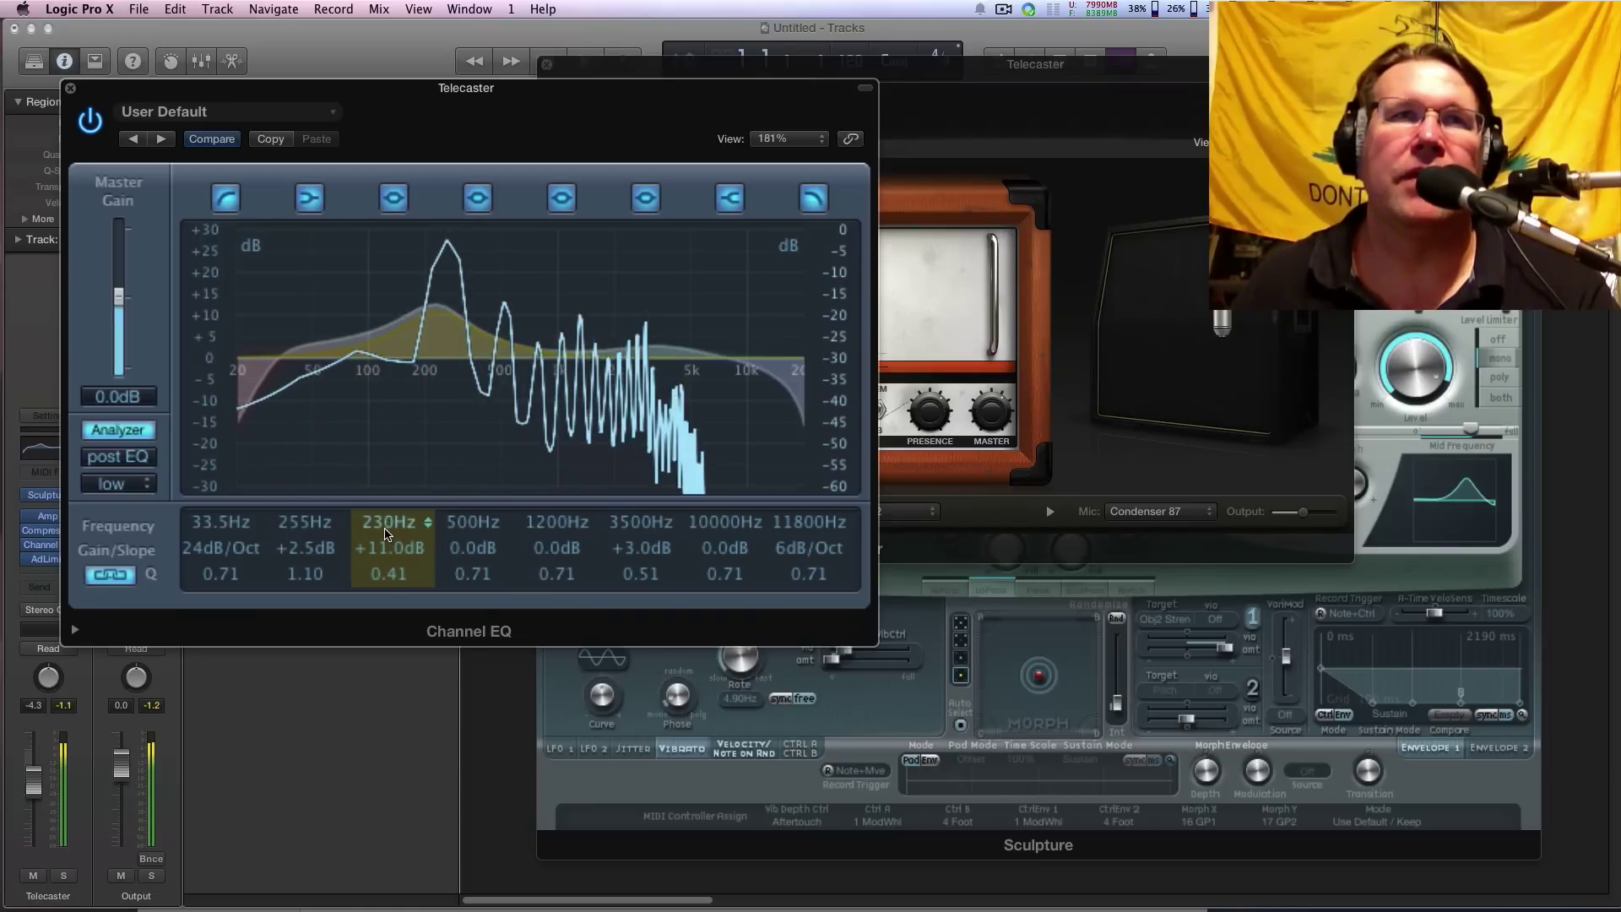
pyautogui.moveTo(385, 533); pyautogui.dragTo(382, 511)
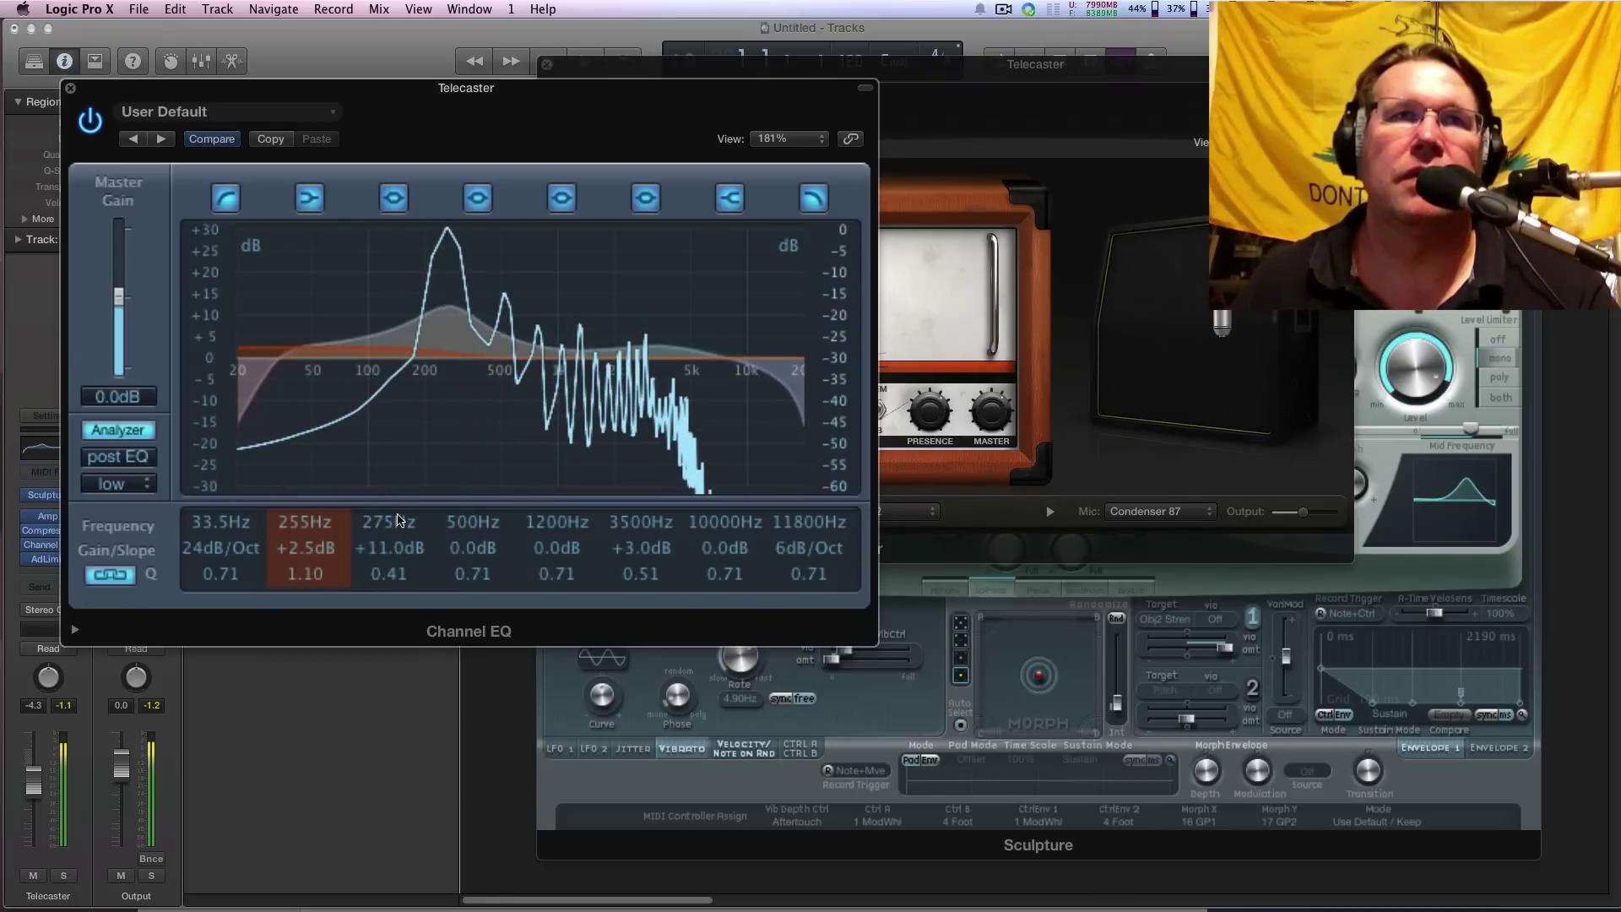
pyautogui.moveTo(389, 548); pyautogui.dragTo(393, 624)
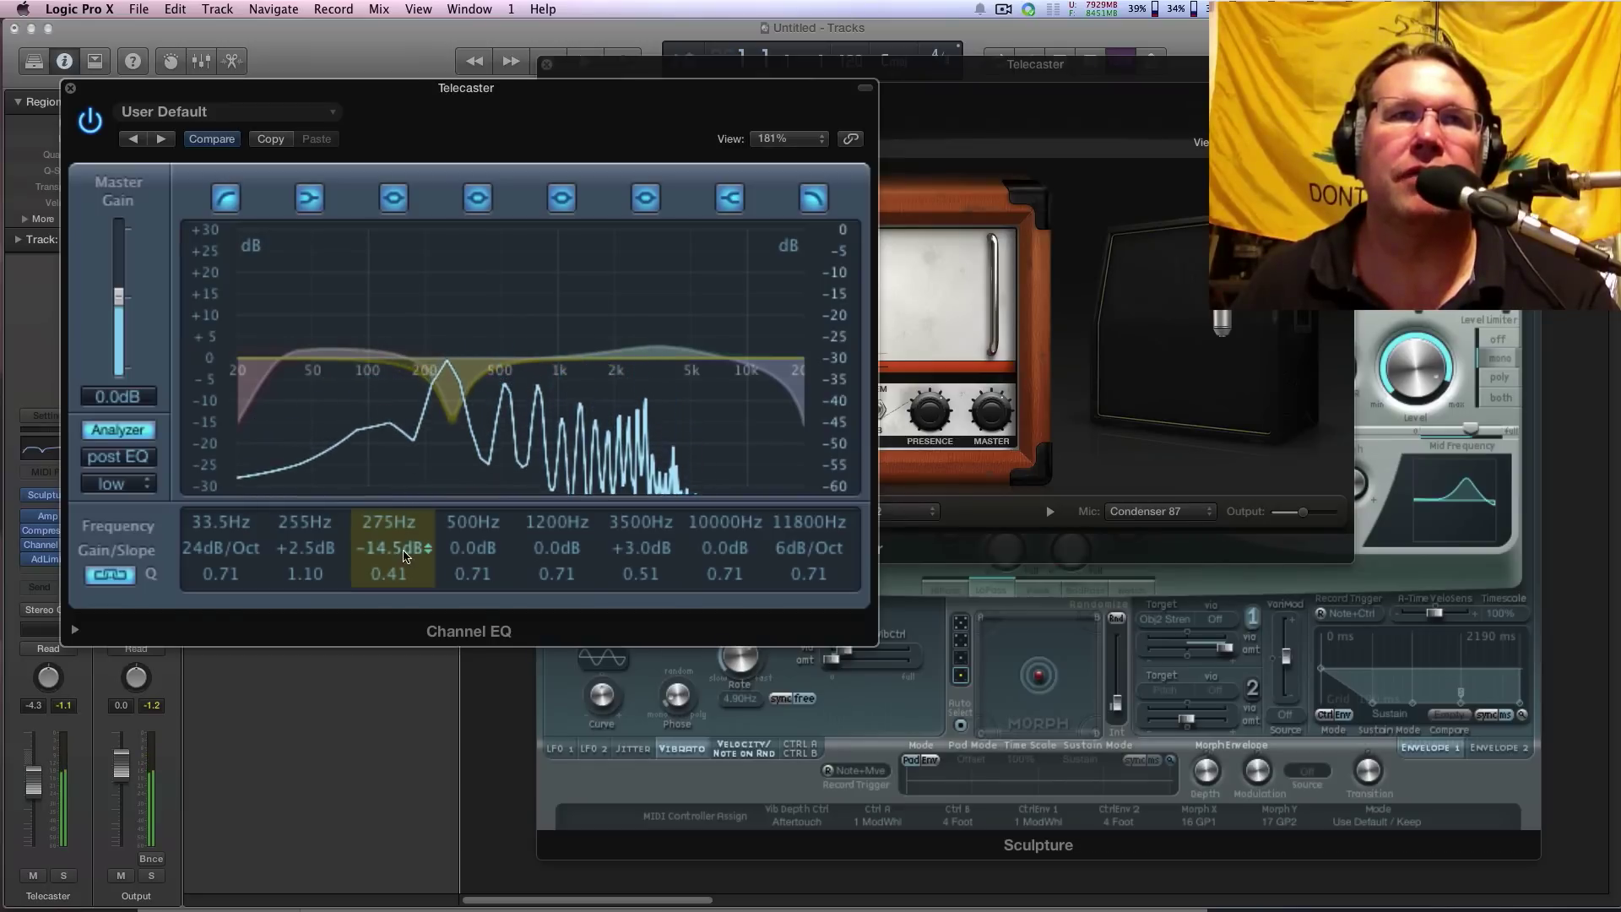
pyautogui.moveTo(392, 549); pyautogui.dragTo(398, 509)
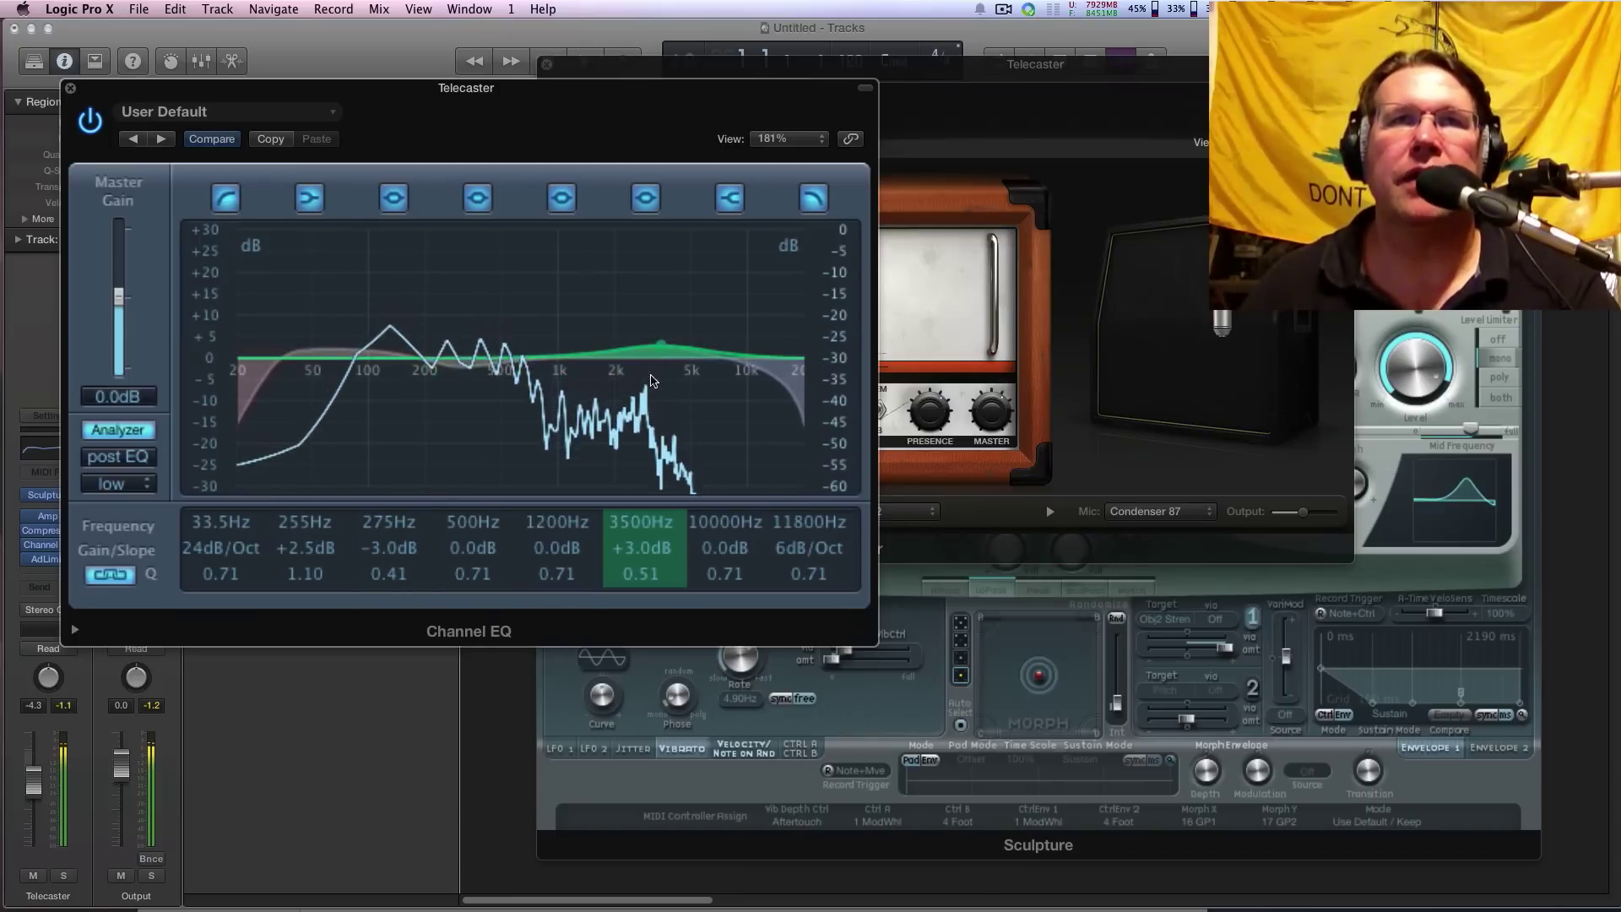
# Set the Channel EQ's 3500 Hz band to +2.0 dB, low cut to 30.5 Hz, low shelf to +5.0 dB and high cut to 5200 Hz.
pyautogui.moveTo(640, 548); pyautogui.dragTo(639, 551)
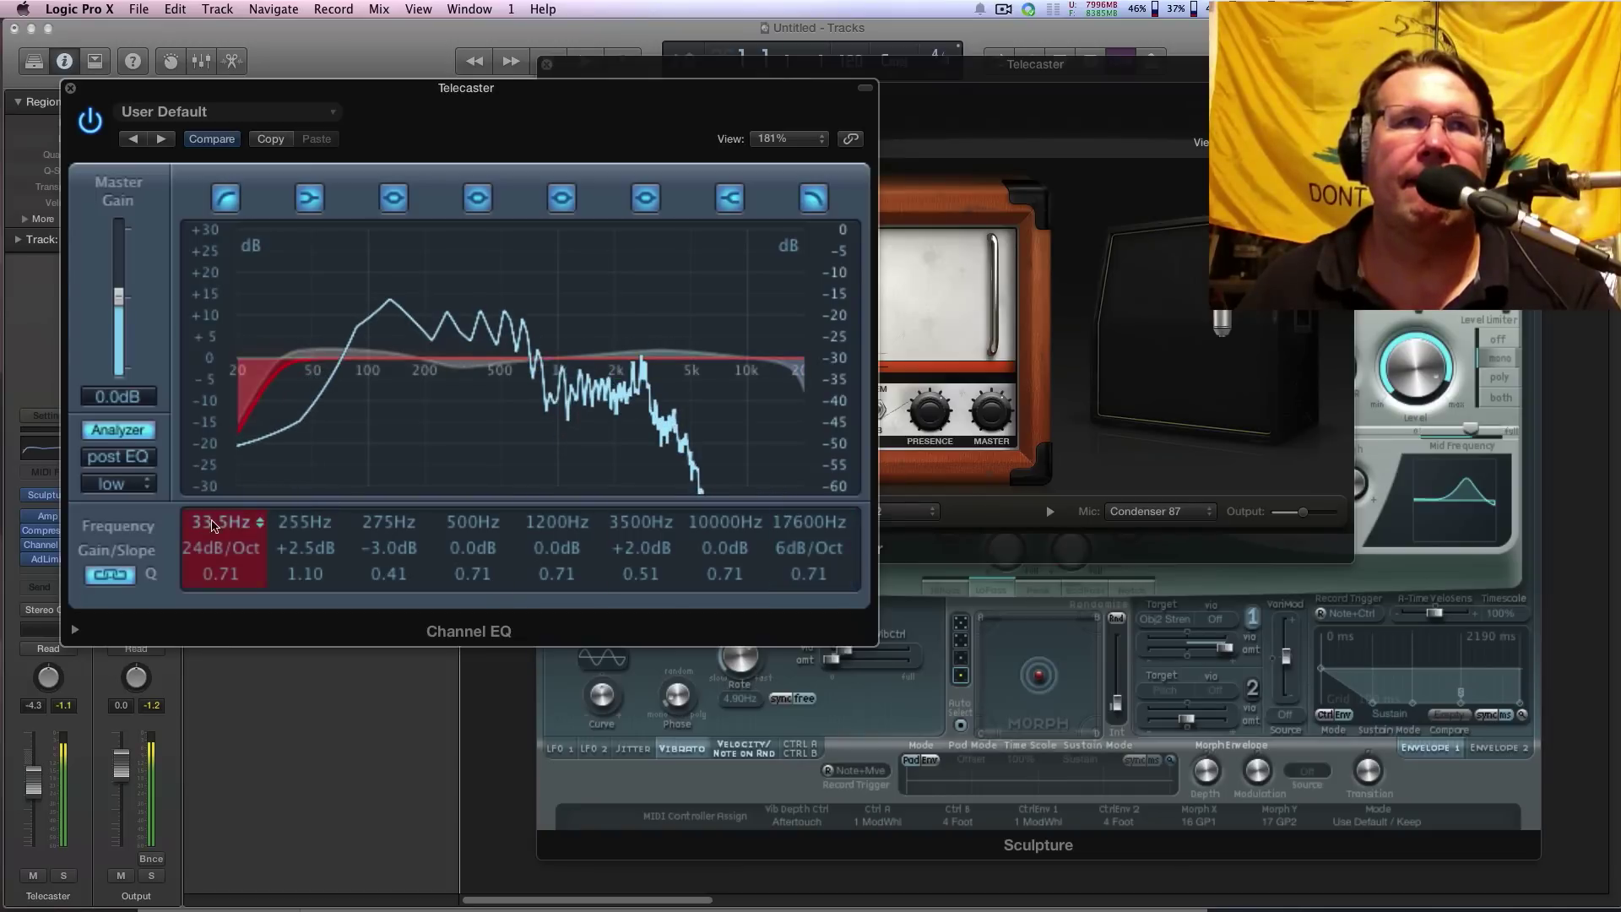
pyautogui.moveTo(204, 522); pyautogui.dragTo(204, 534)
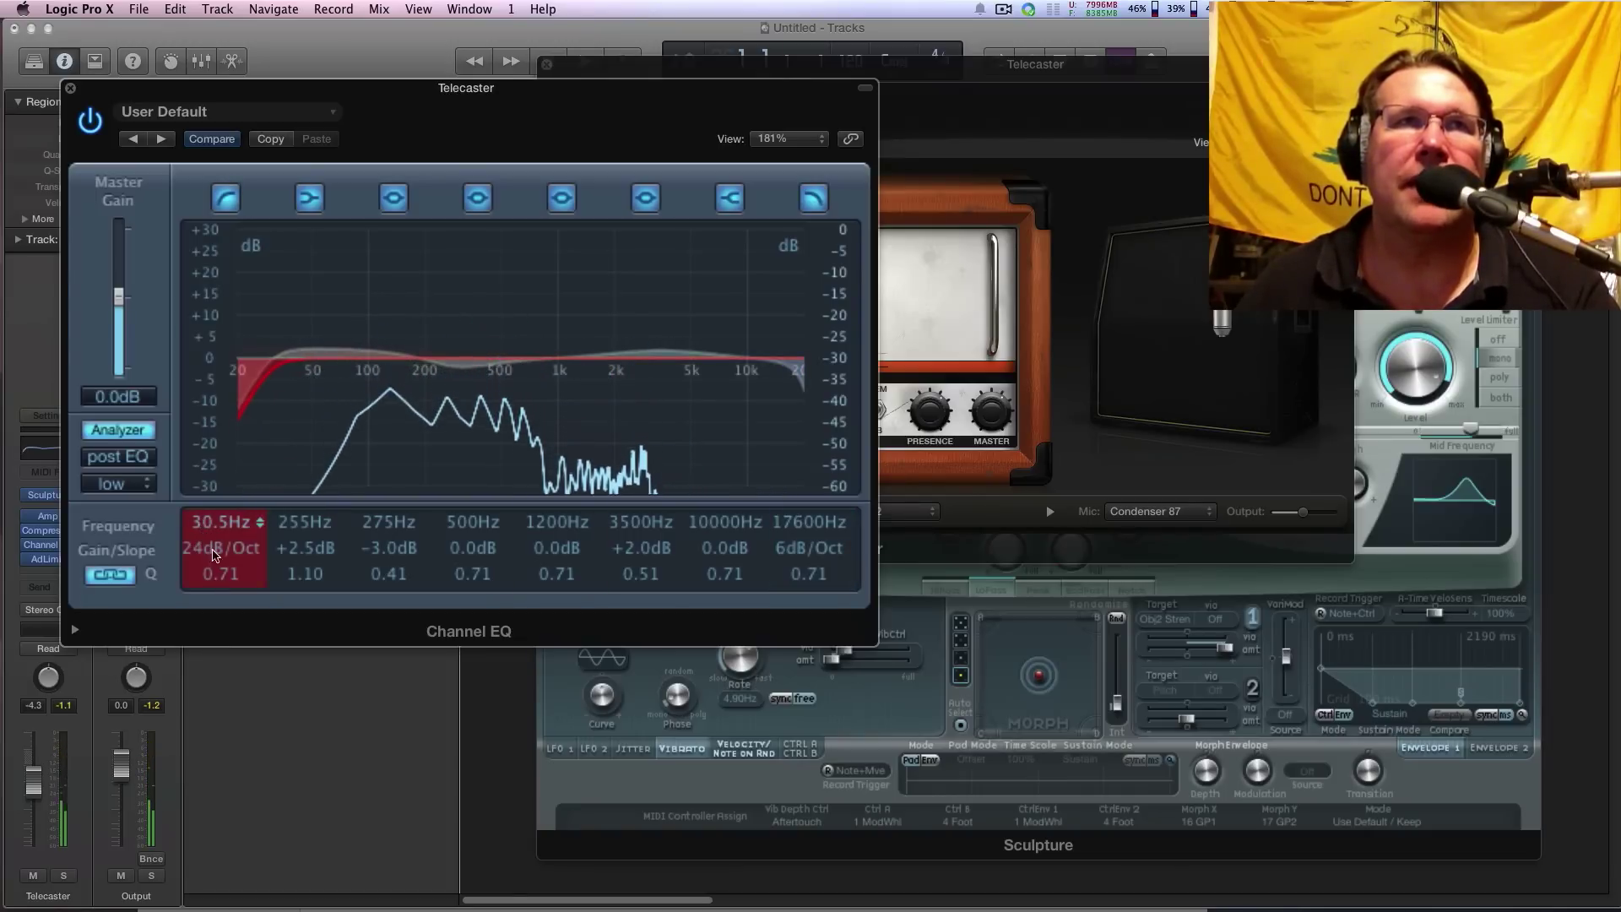
pyautogui.moveTo(302, 553); pyautogui.dragTo(300, 541)
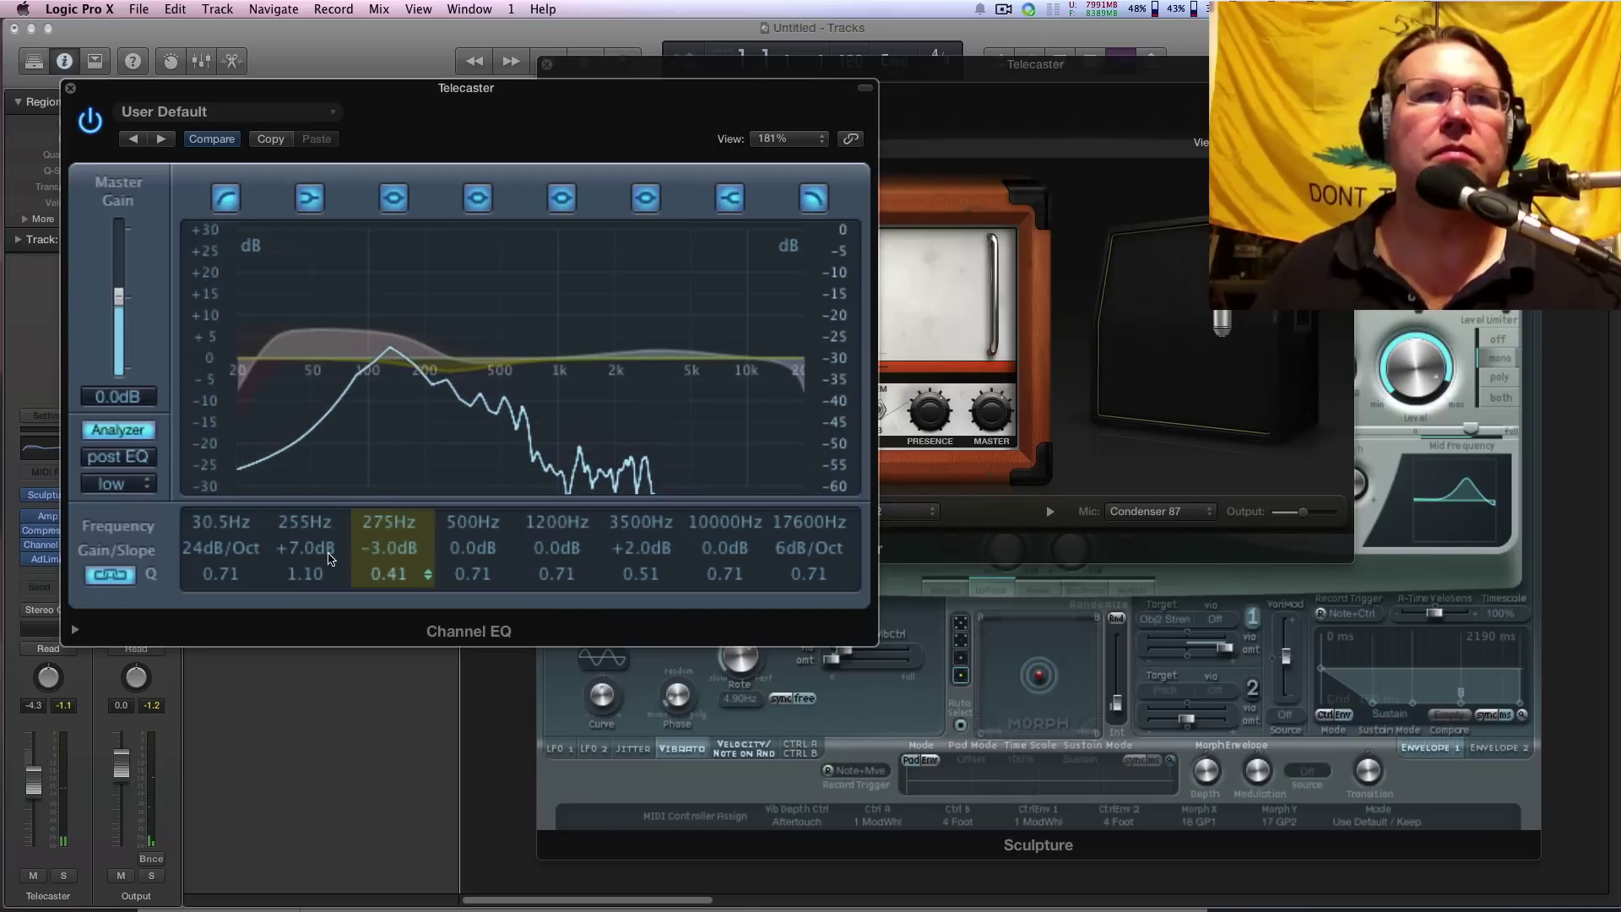
pyautogui.moveTo(304, 553); pyautogui.dragTo(304, 562)
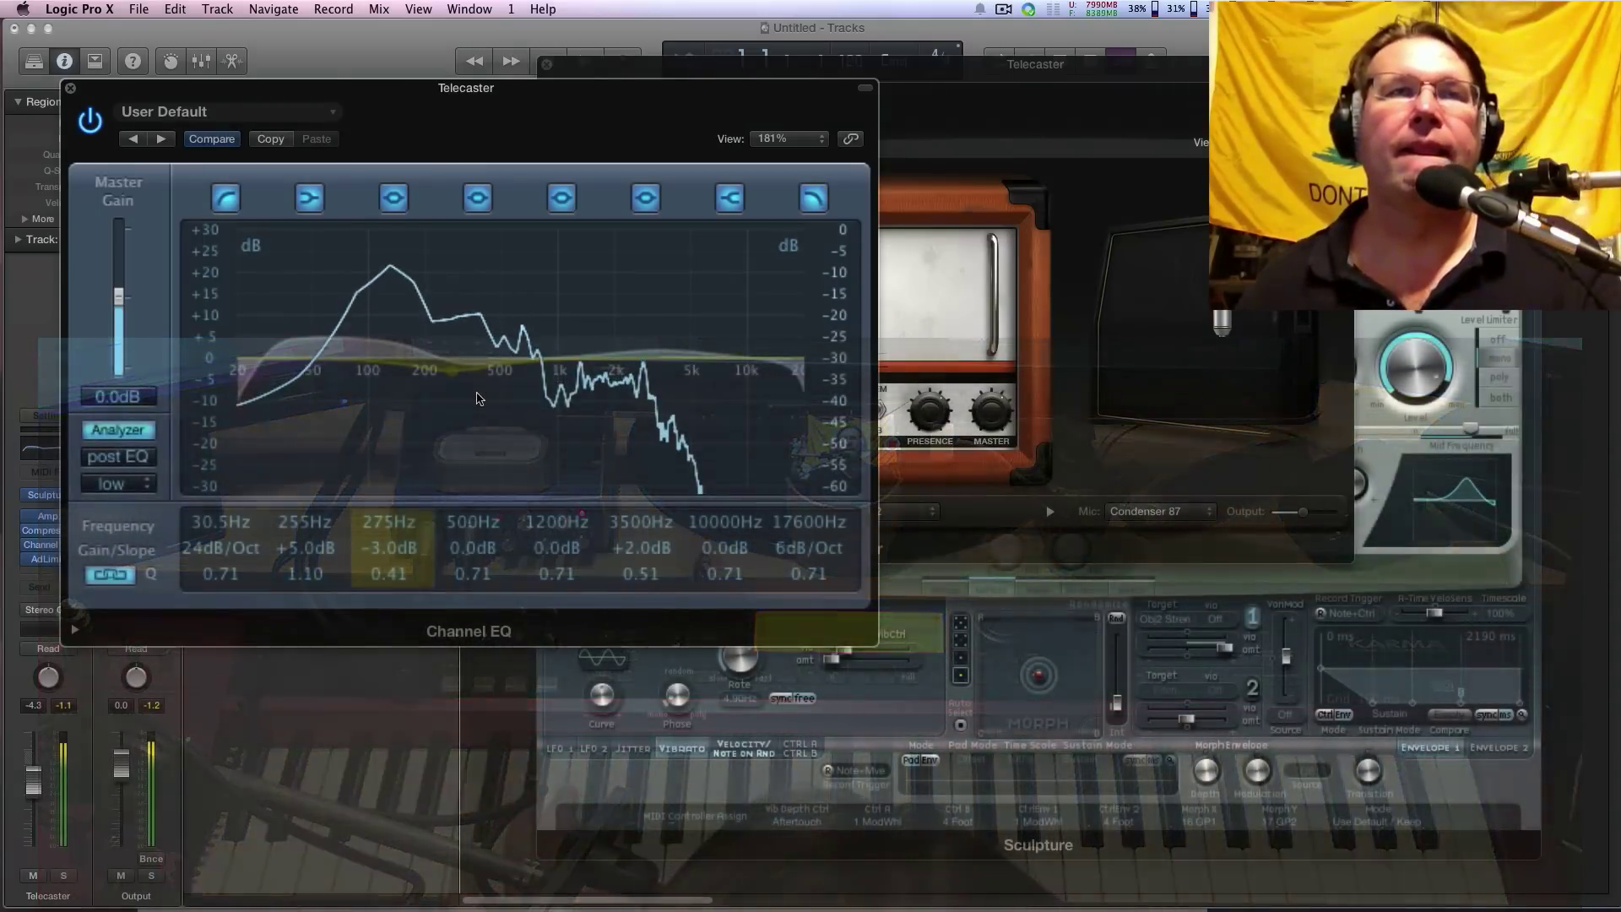
pyautogui.moveTo(329, 87); pyautogui.dragTo(521, 89)
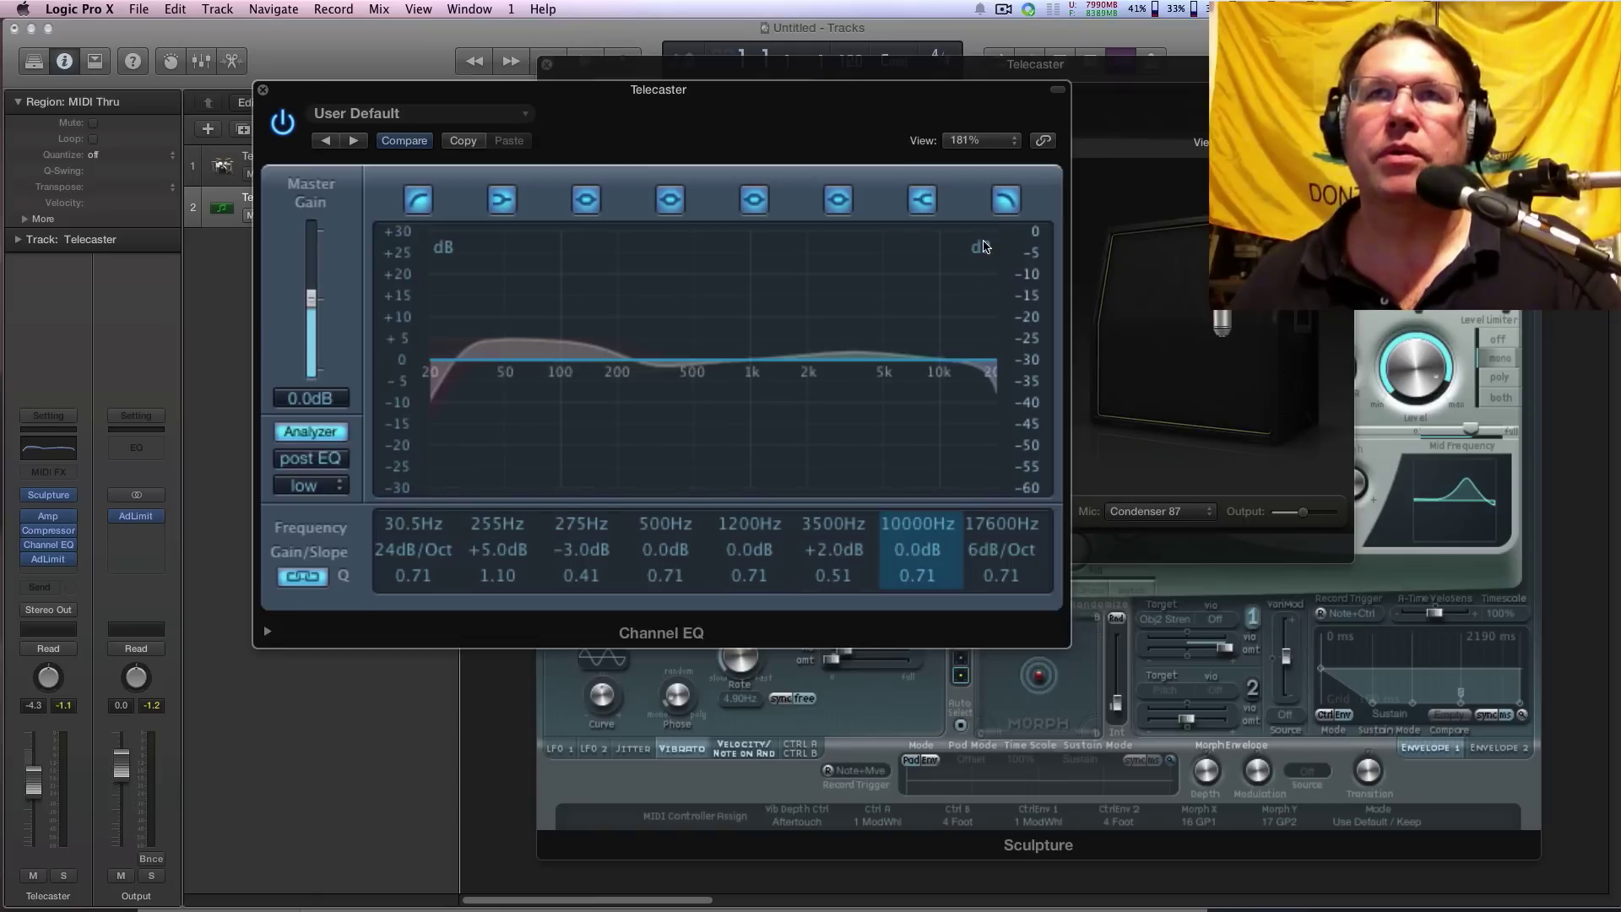
pyautogui.moveTo(1003, 523); pyautogui.dragTo(989, 653)
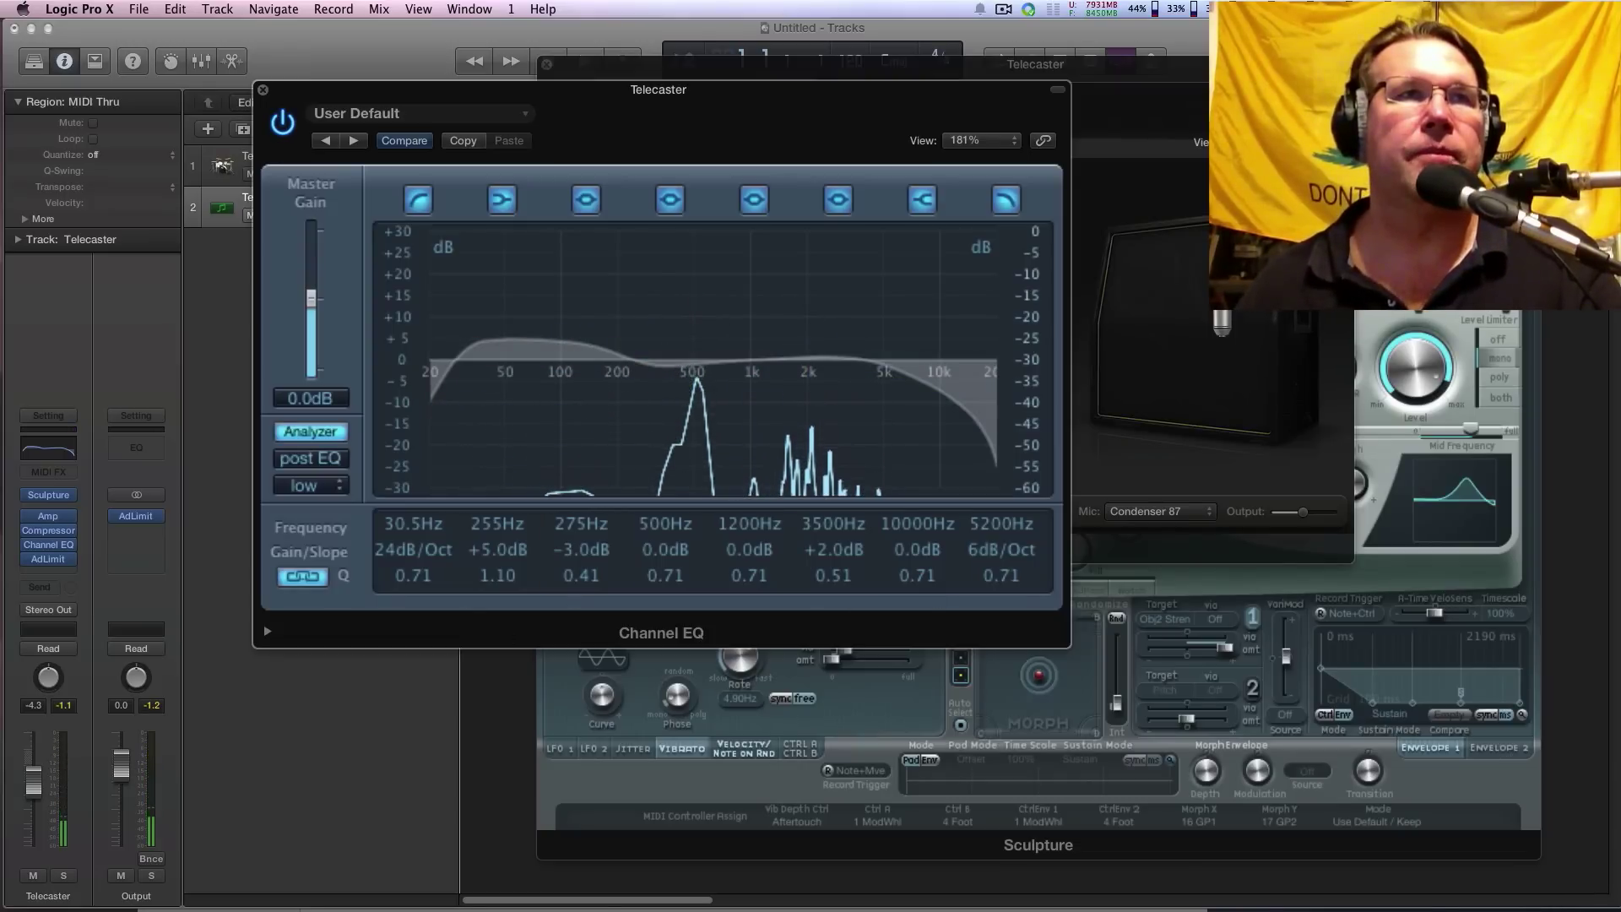
# Bring up the Telecaster track's Compressor and set its threshold to -22.0 dB and gain to 4.5 dB.
pyautogui.click(52, 532)
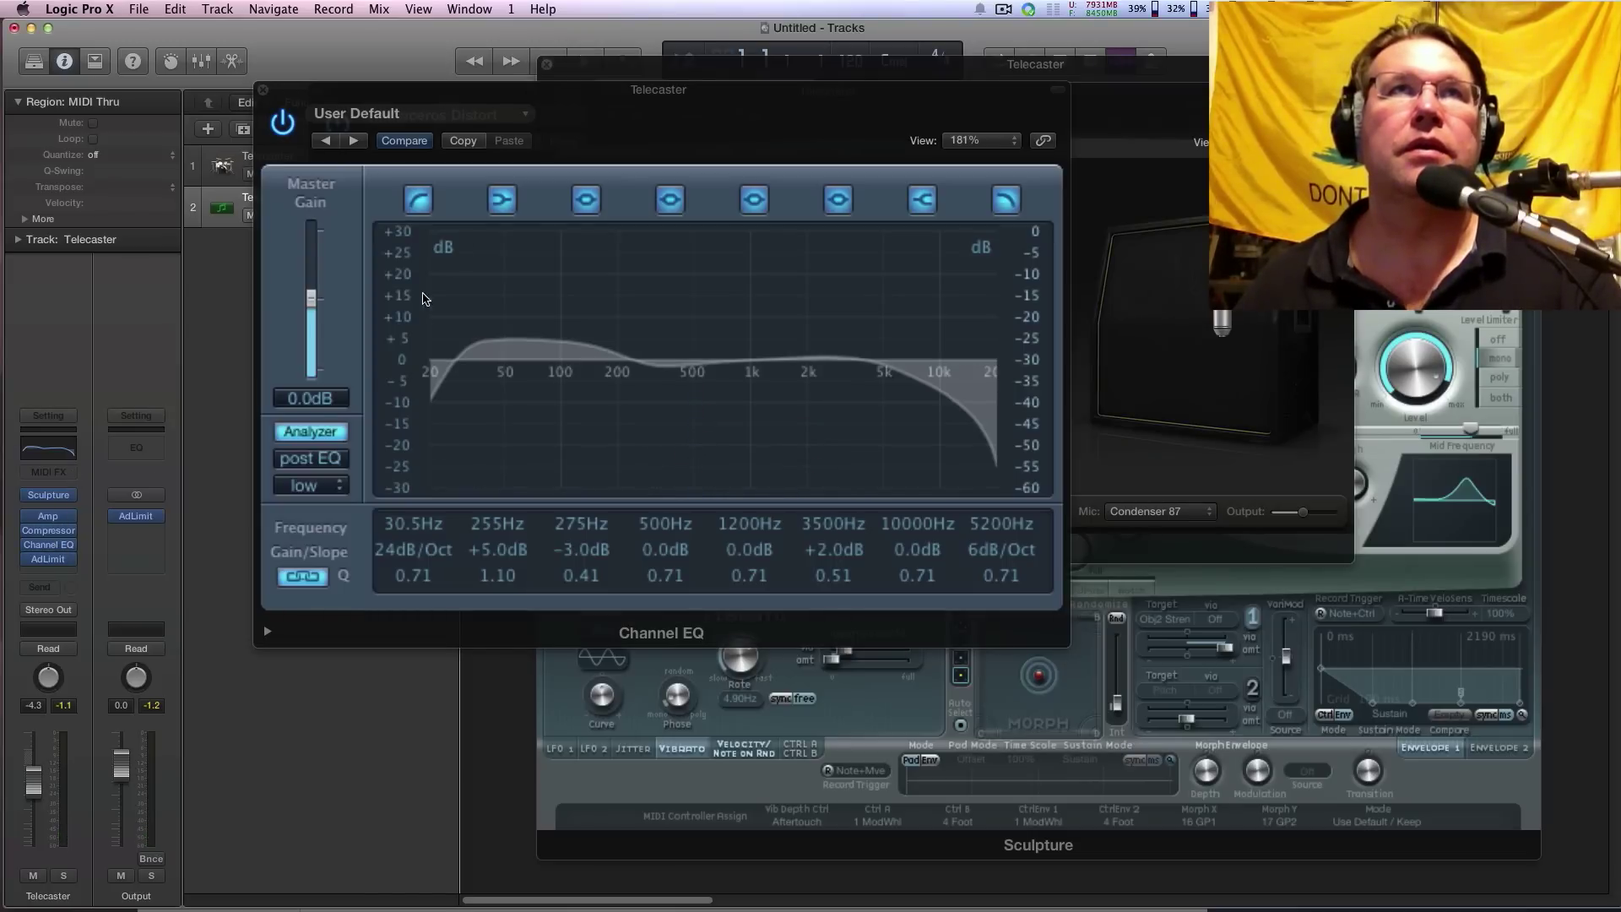
pyautogui.moveTo(482, 107); pyautogui.dragTo(615, 506)
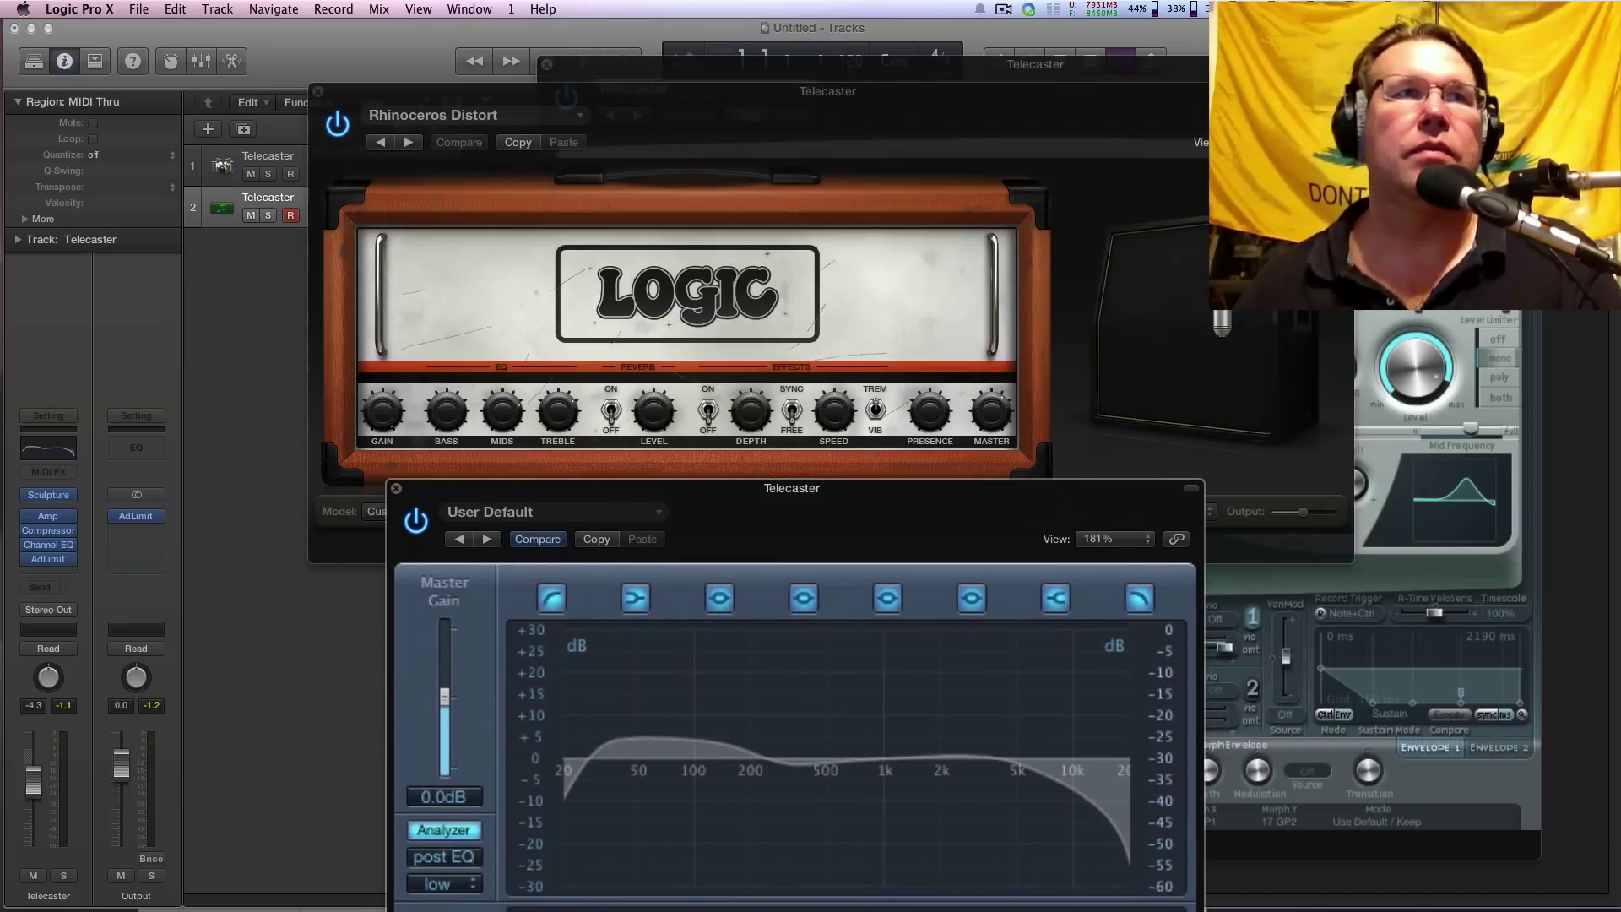
pyautogui.click(48, 531)
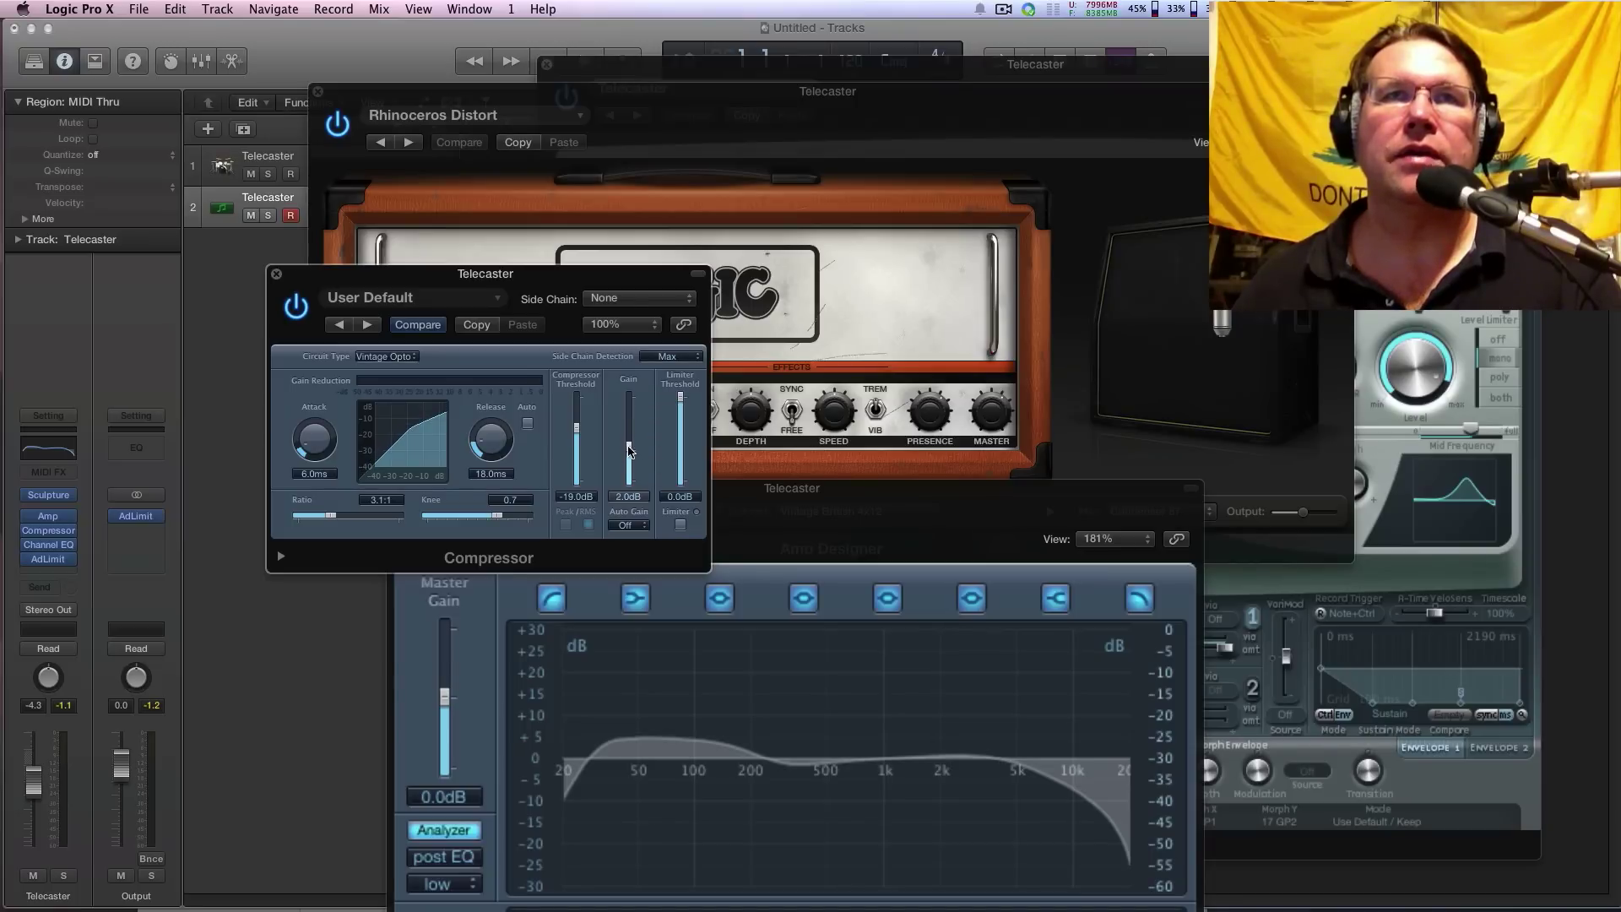
pyautogui.moveTo(630, 448); pyautogui.dragTo(629, 441)
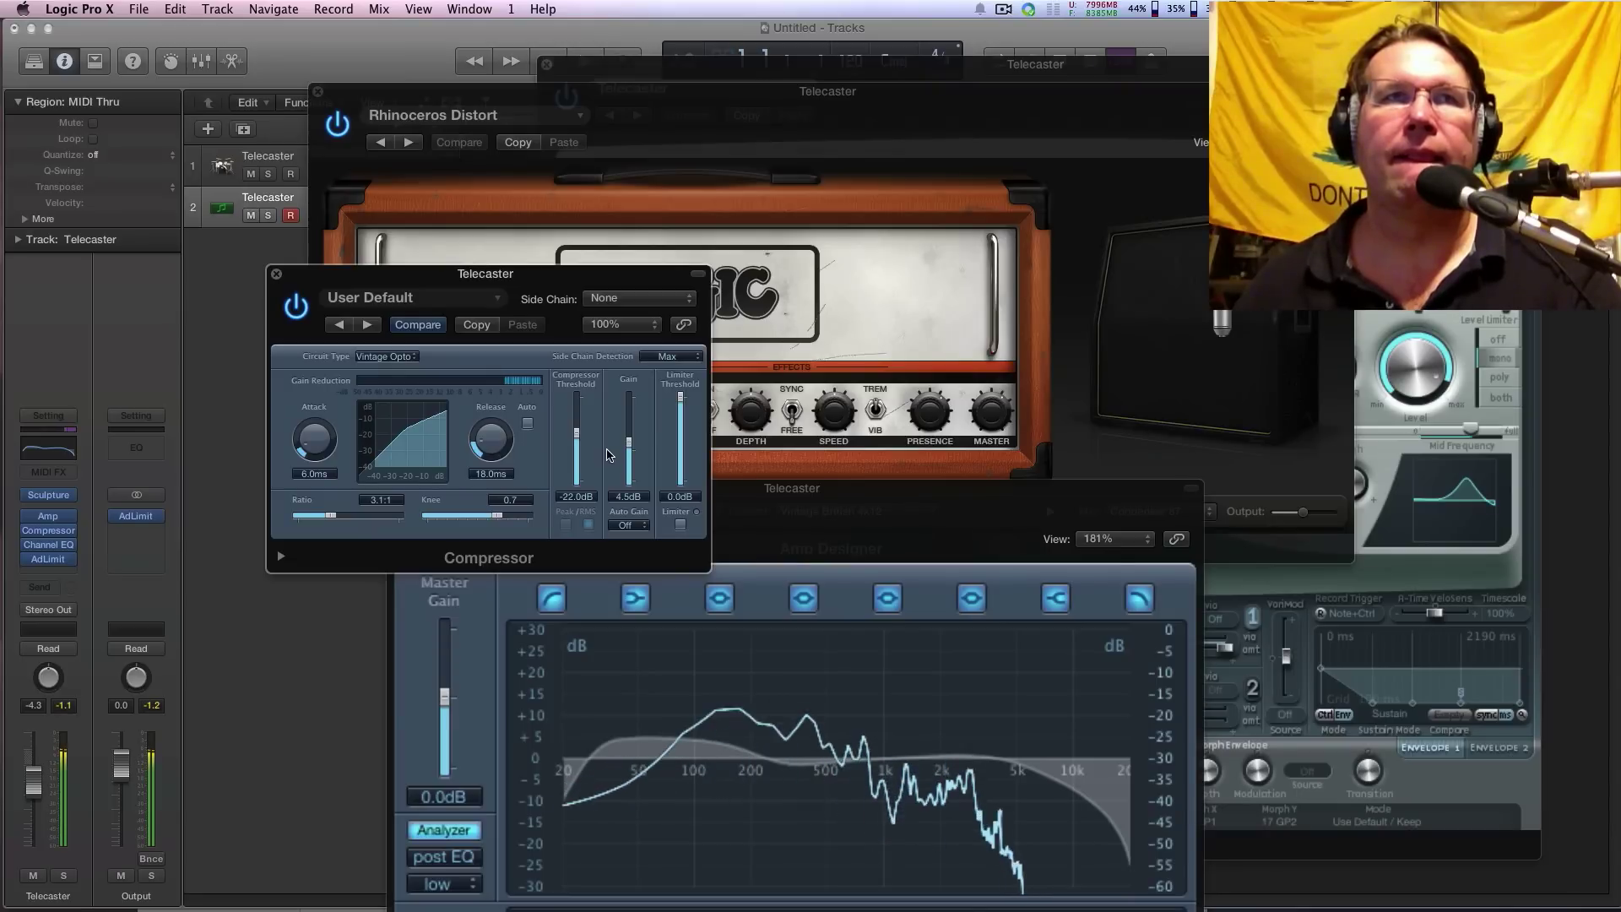
# Set the Compressor's attack to 8.5 ms, release to 29.0 ms, ratio to 3.2:1 and gain to 5.0 dB.
pyautogui.moveTo(496, 441); pyautogui.dragTo(496, 434)
pyautogui.moveTo(305, 439); pyautogui.dragTo(305, 433)
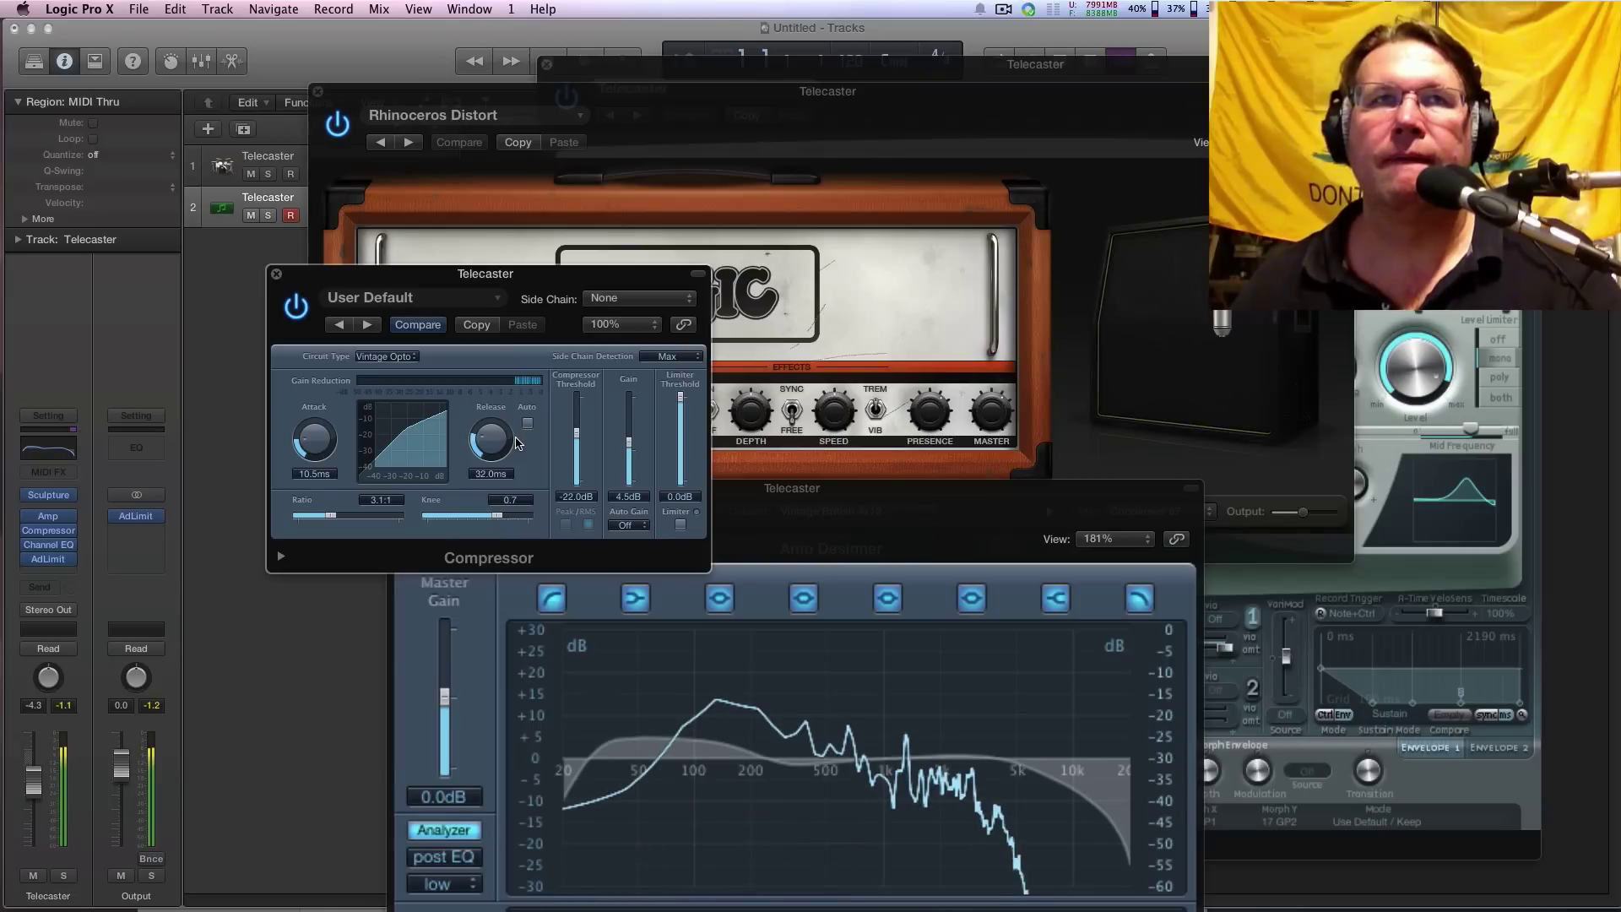
pyautogui.moveTo(516, 443)
pyautogui.mouseDown()
pyautogui.moveTo(497, 435)
pyautogui.moveTo(487, 393)
pyautogui.moveTo(484, 445)
pyautogui.mouseUp()
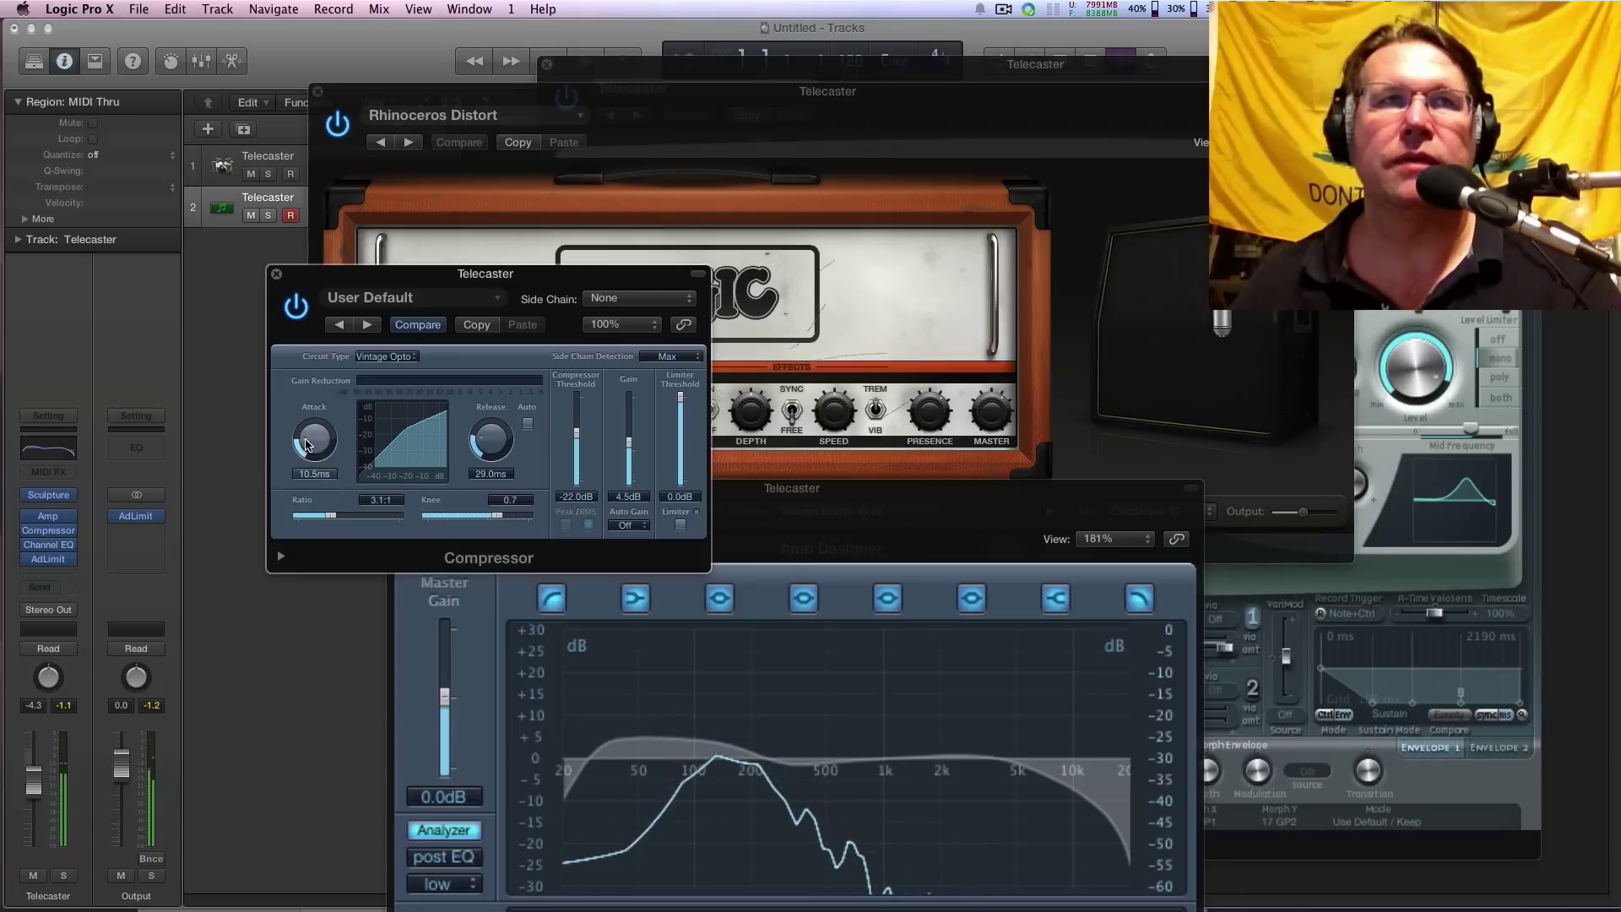
pyautogui.moveTo(306, 445); pyautogui.dragTo(308, 450)
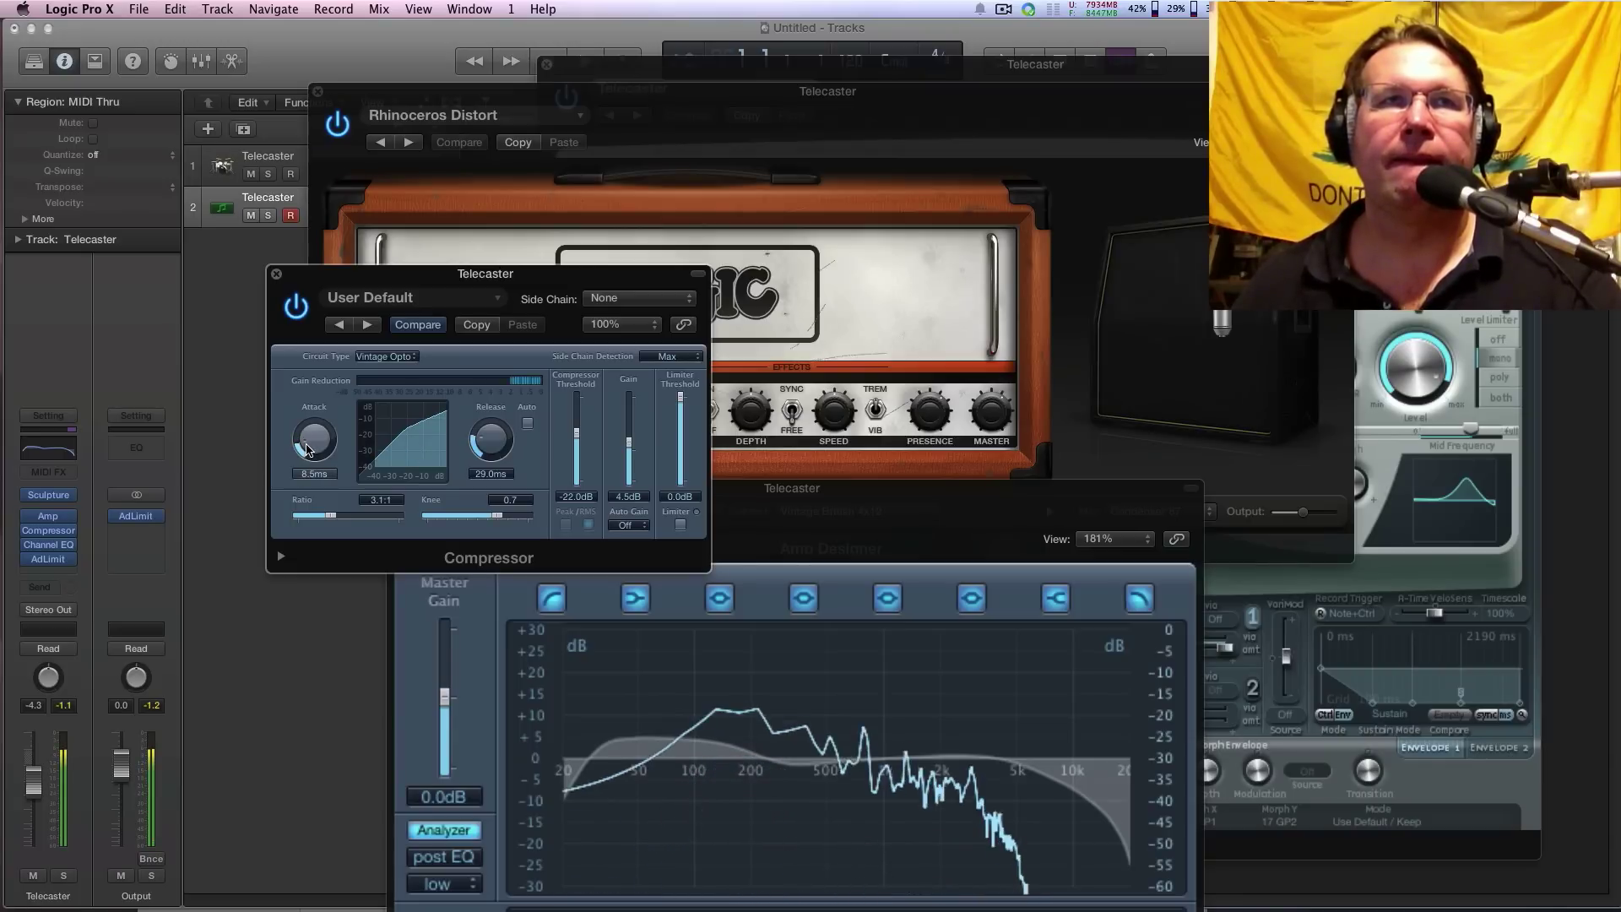
pyautogui.moveTo(331, 516); pyautogui.dragTo(329, 518)
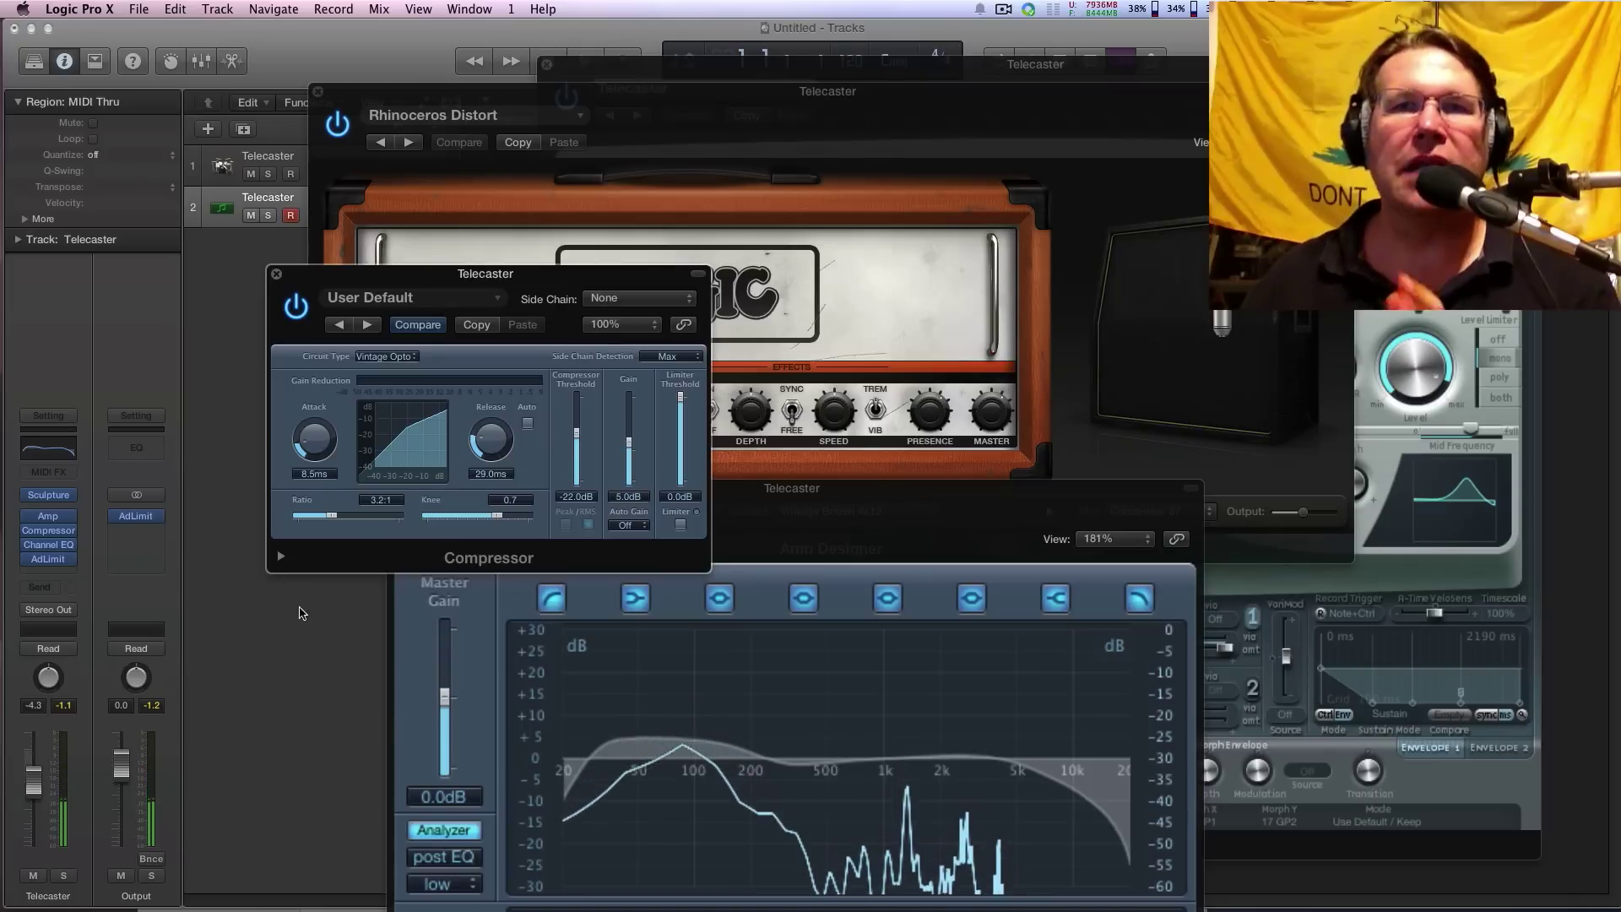
# Close the Channel EQ and Compressor windows.
pyautogui.moveTo(791, 501); pyautogui.dragTo(880, 345)
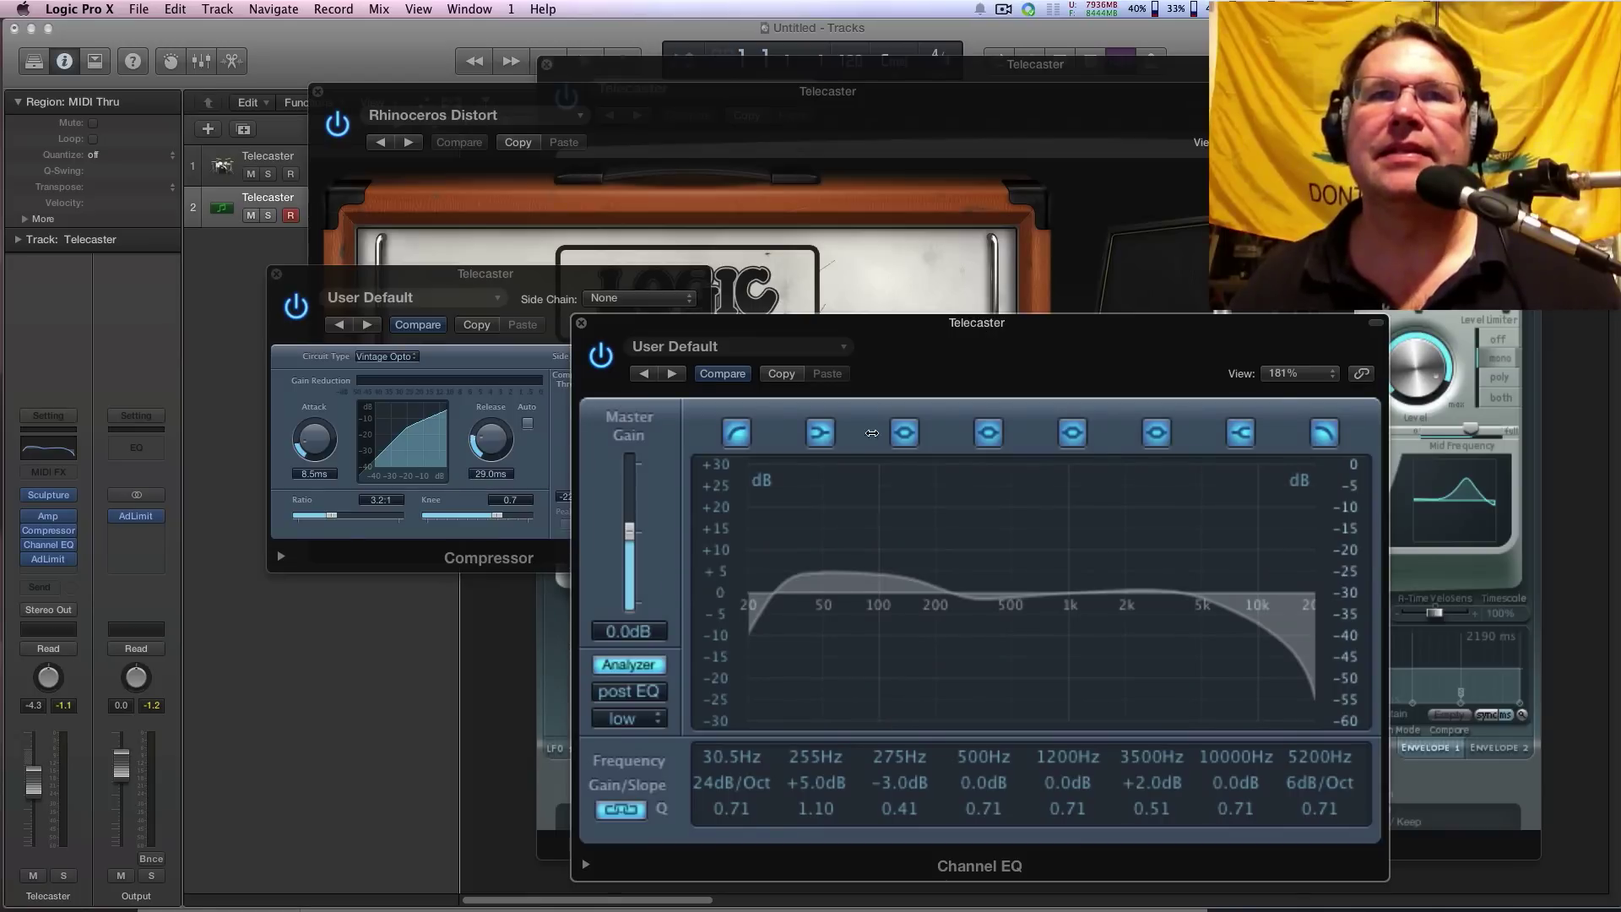
pyautogui.click(581, 325)
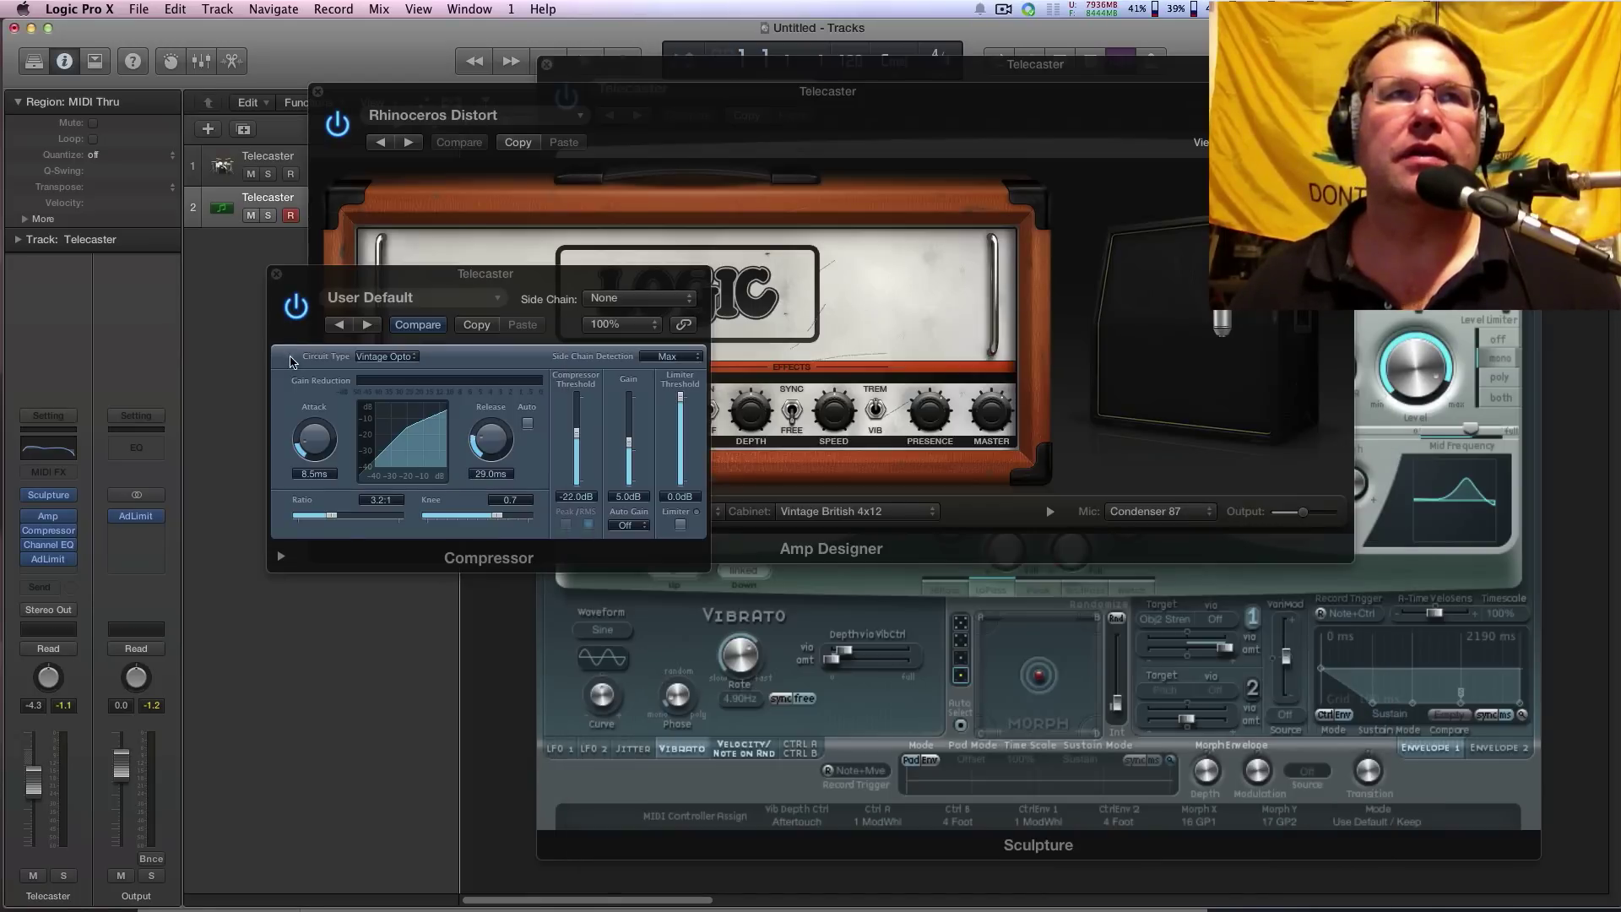
pyautogui.click(277, 276)
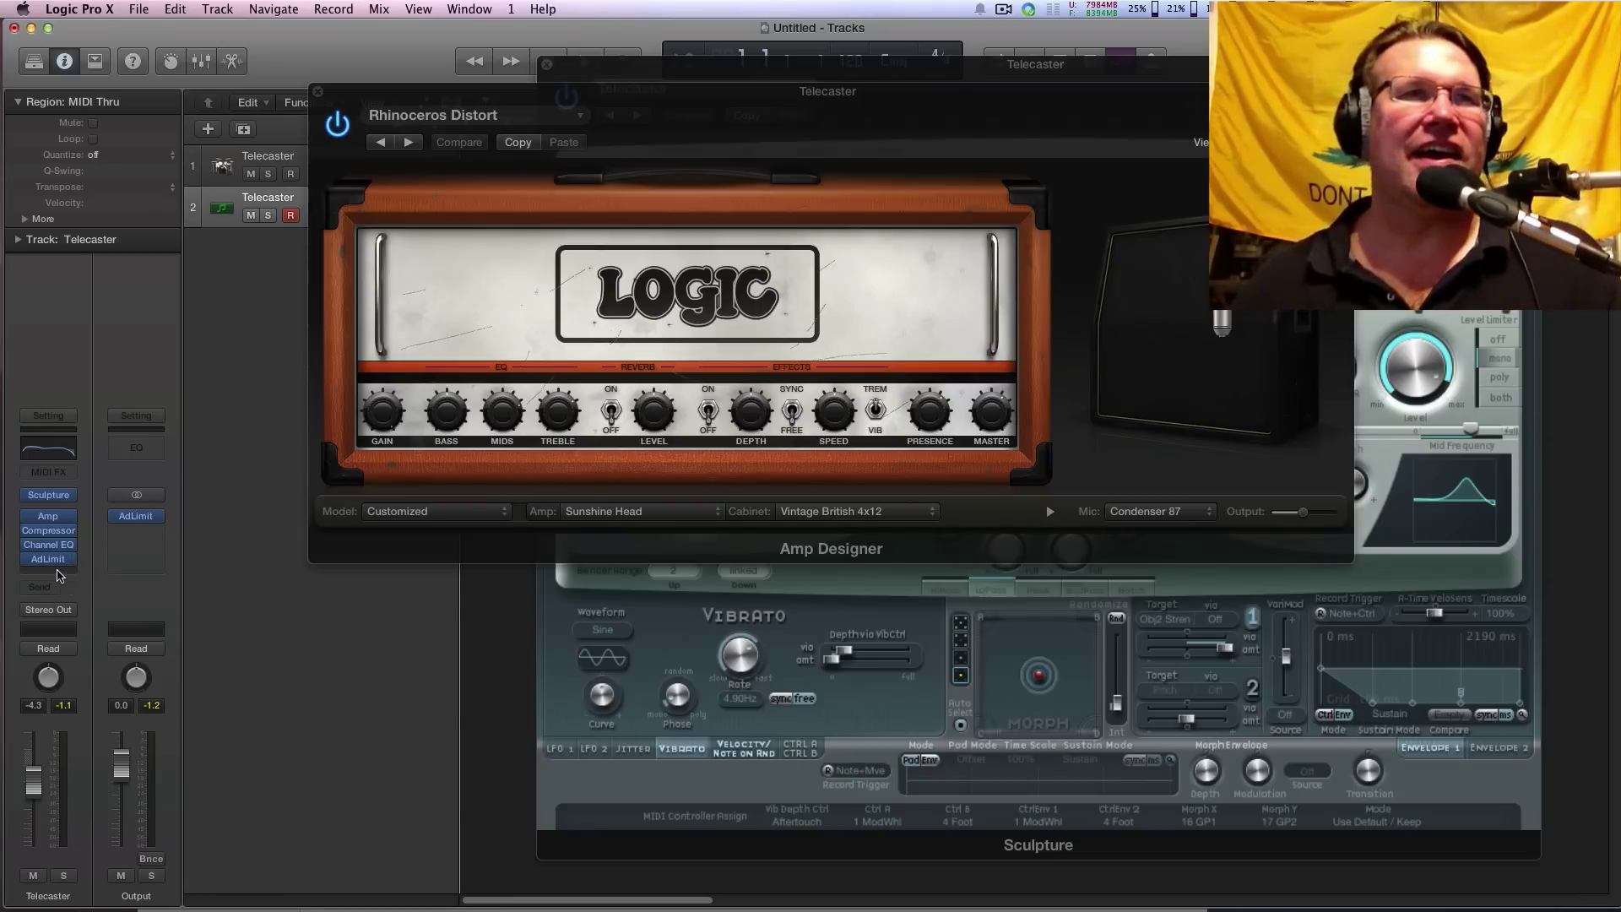
# Add a send to Bus 1 (Aux 1) on the Telecaster channel strip.
pyautogui.click(59, 574)
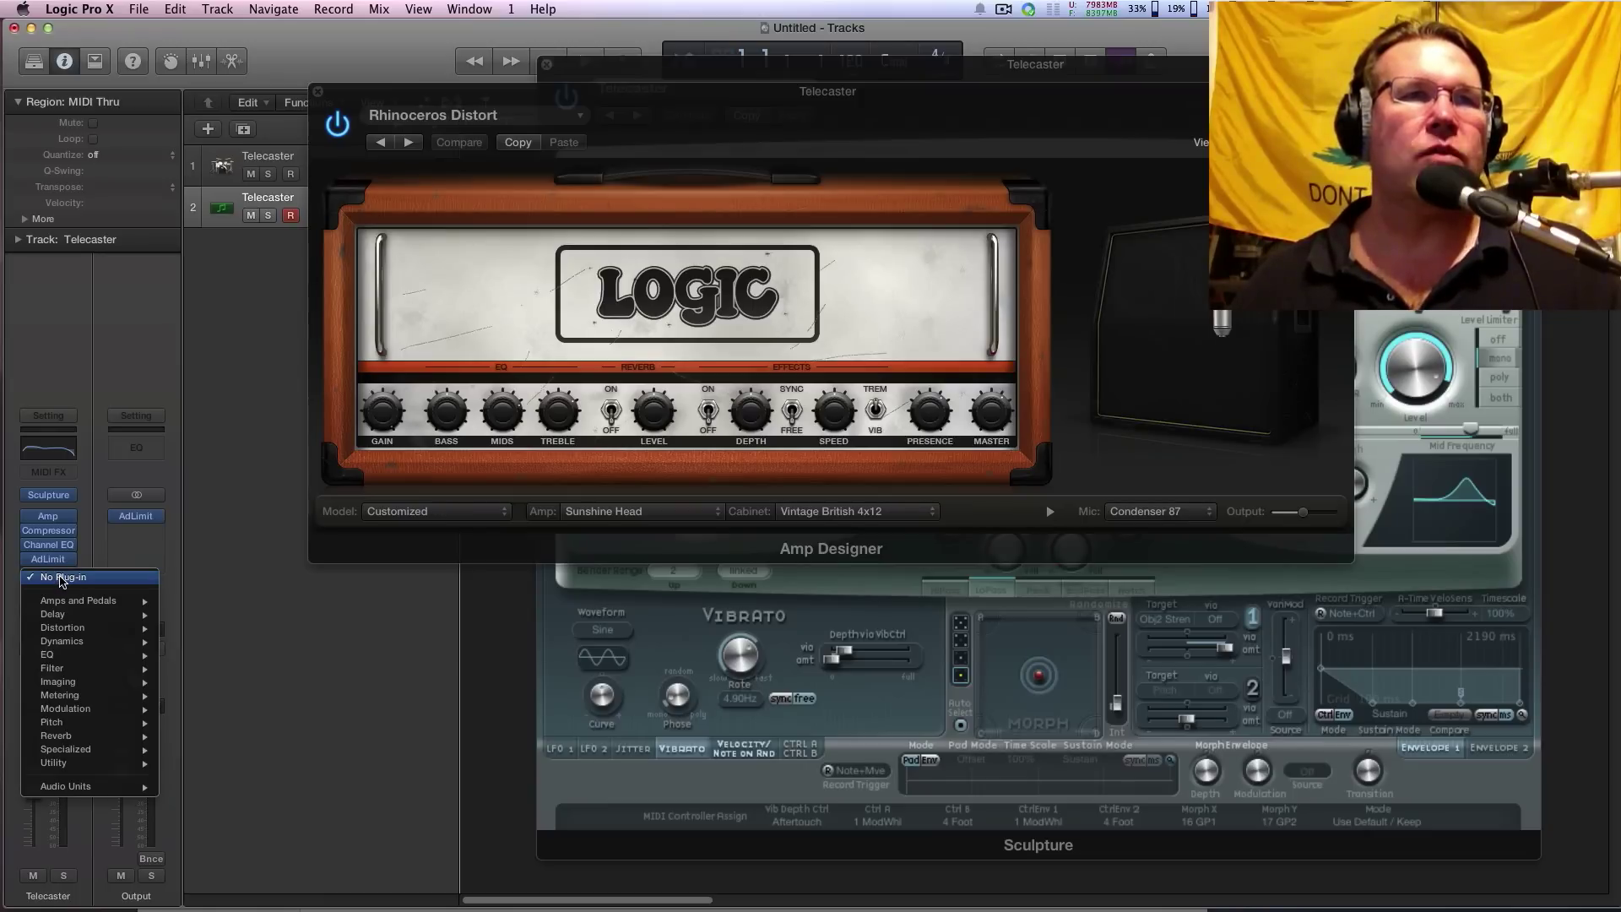
pyautogui.click(146, 546)
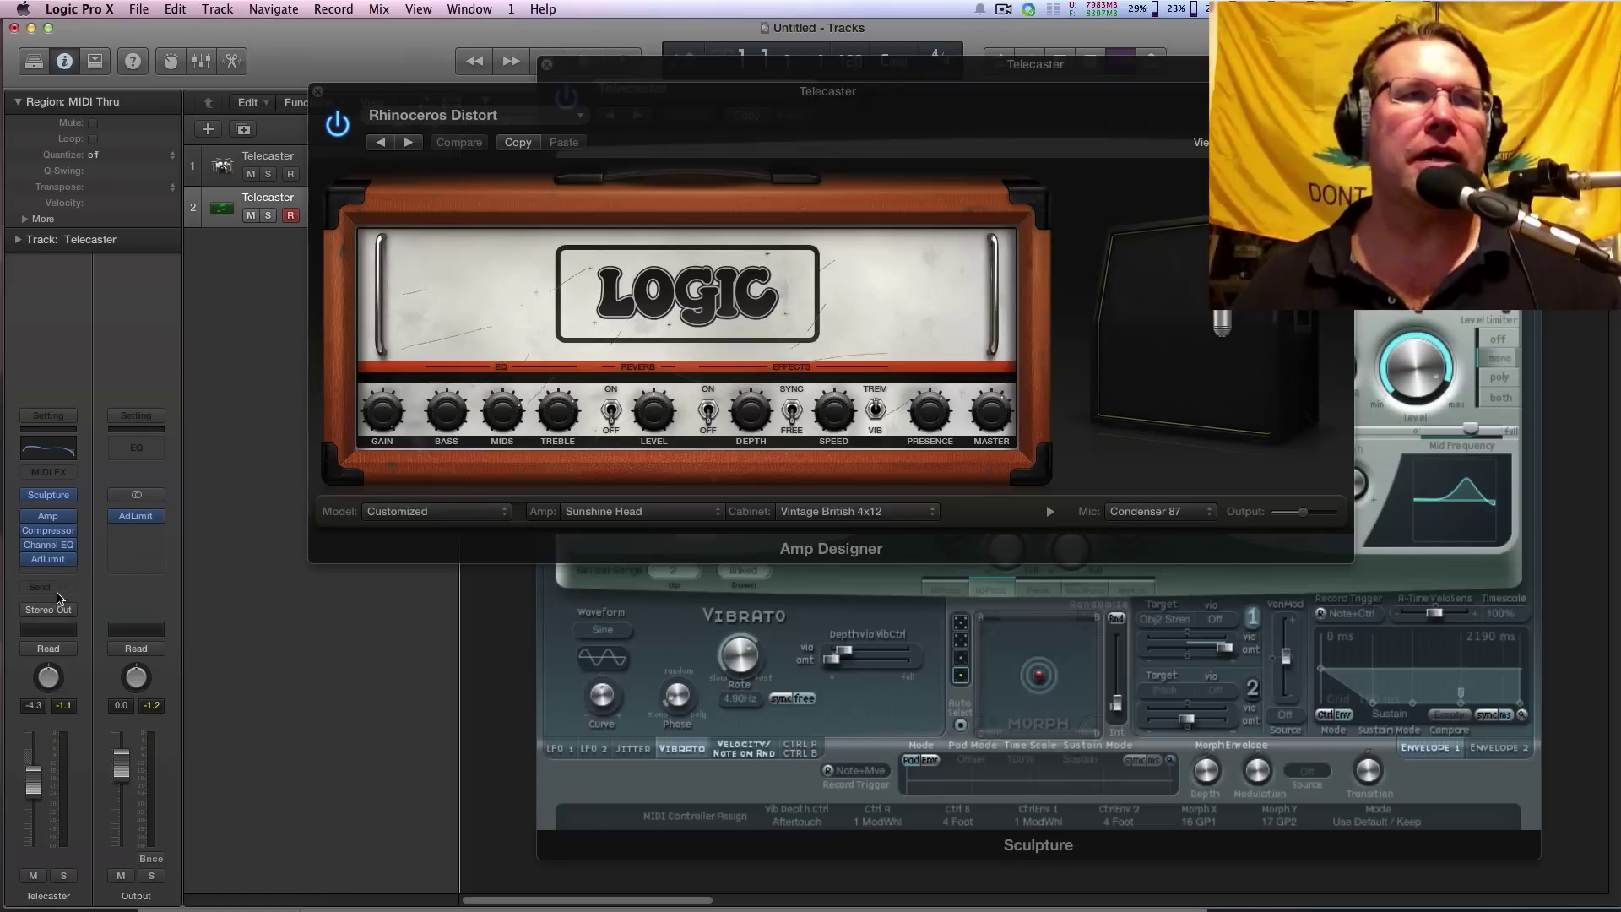
pyautogui.click(51, 588)
pyautogui.moveTo(80, 671)
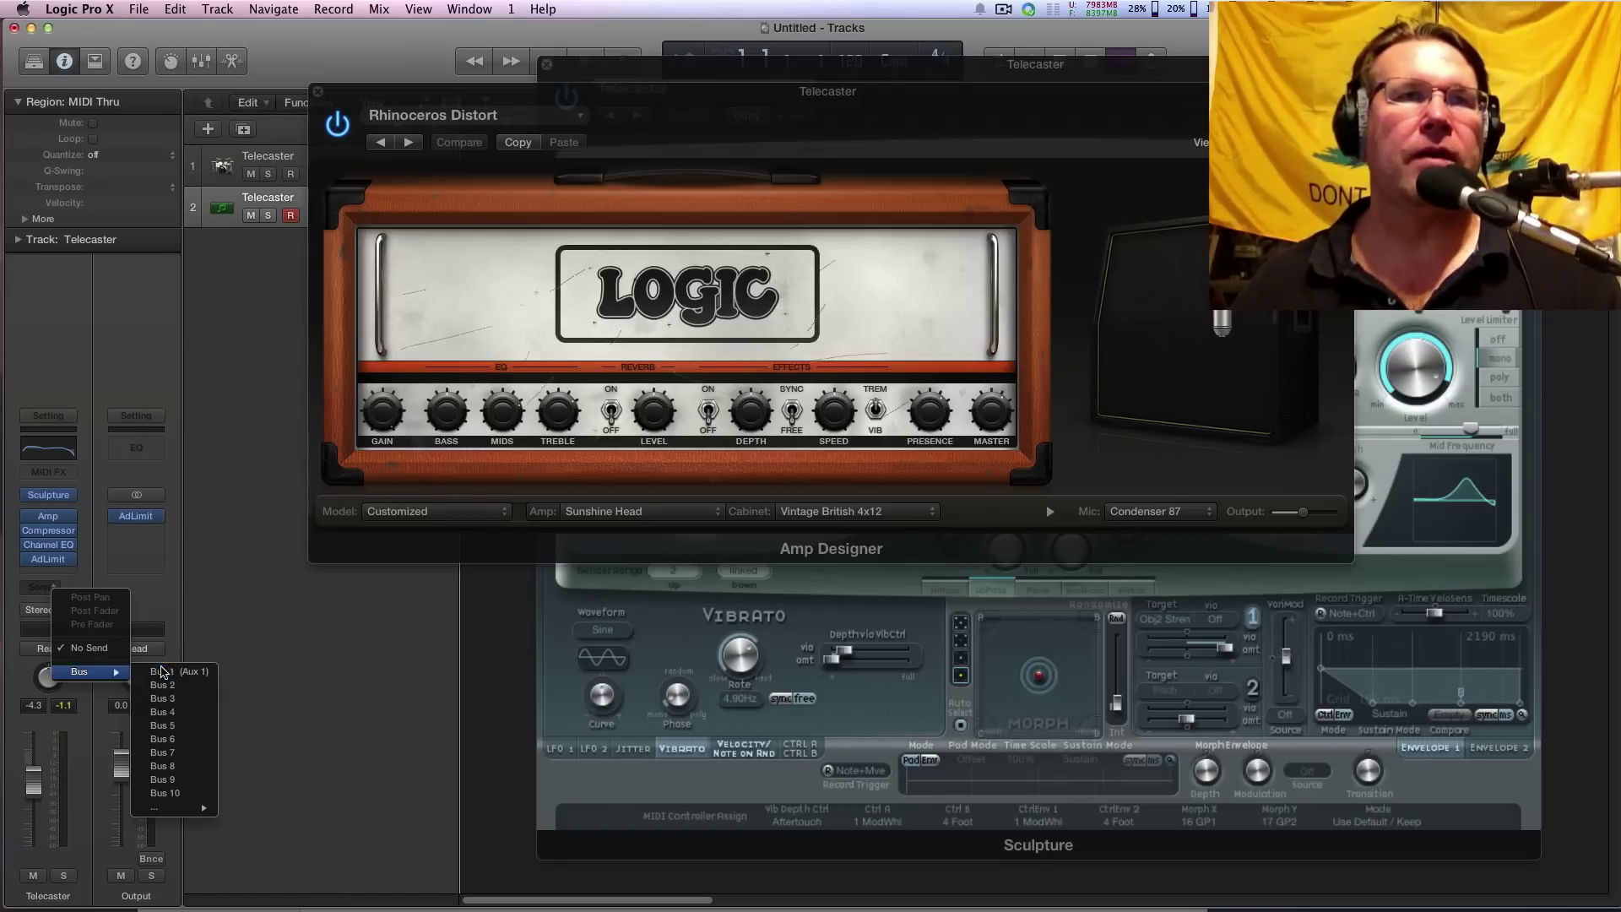
pyautogui.click(176, 672)
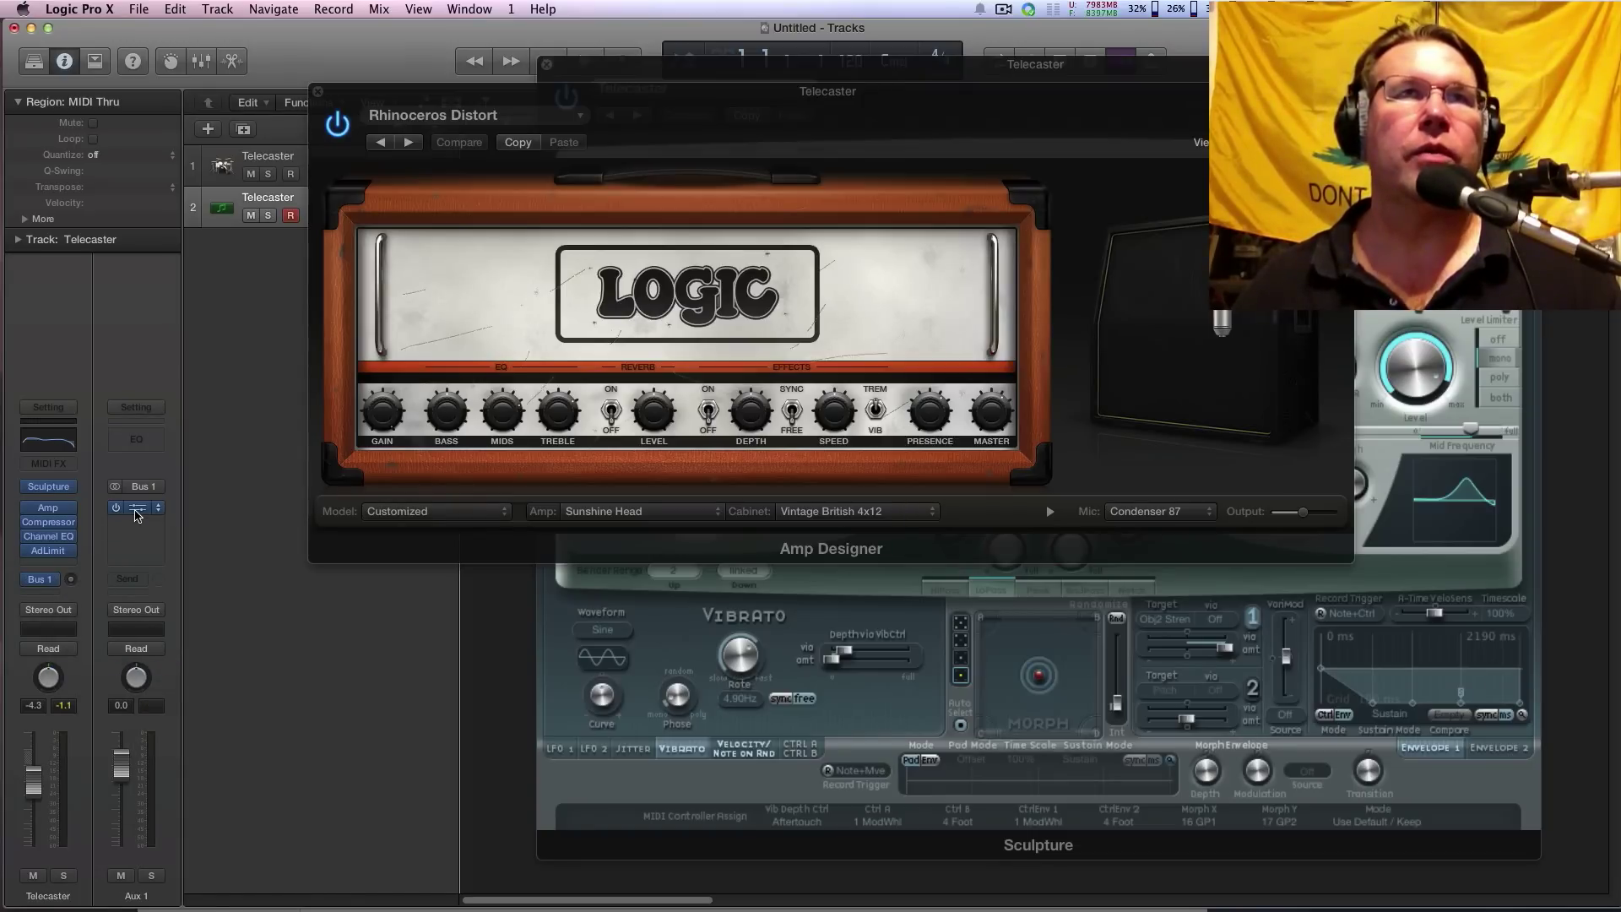
# Open Space Designer on the Aux 1 channel, adjust its reverb output level and close it.
pyautogui.click(136, 510)
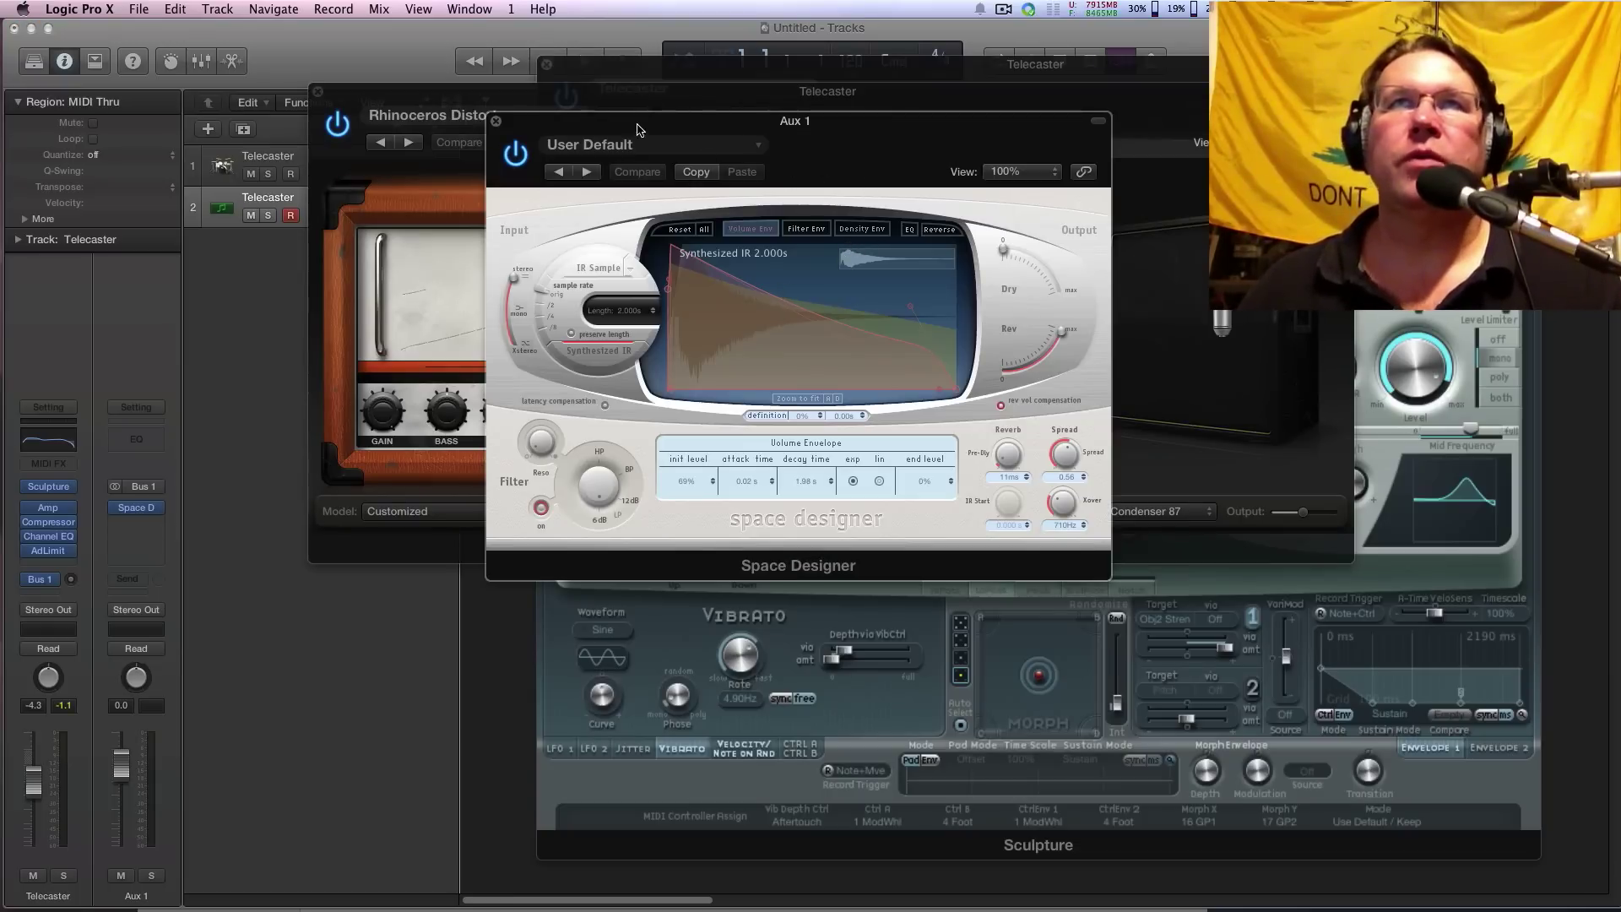
pyautogui.moveTo(655, 127); pyautogui.dragTo(664, 124)
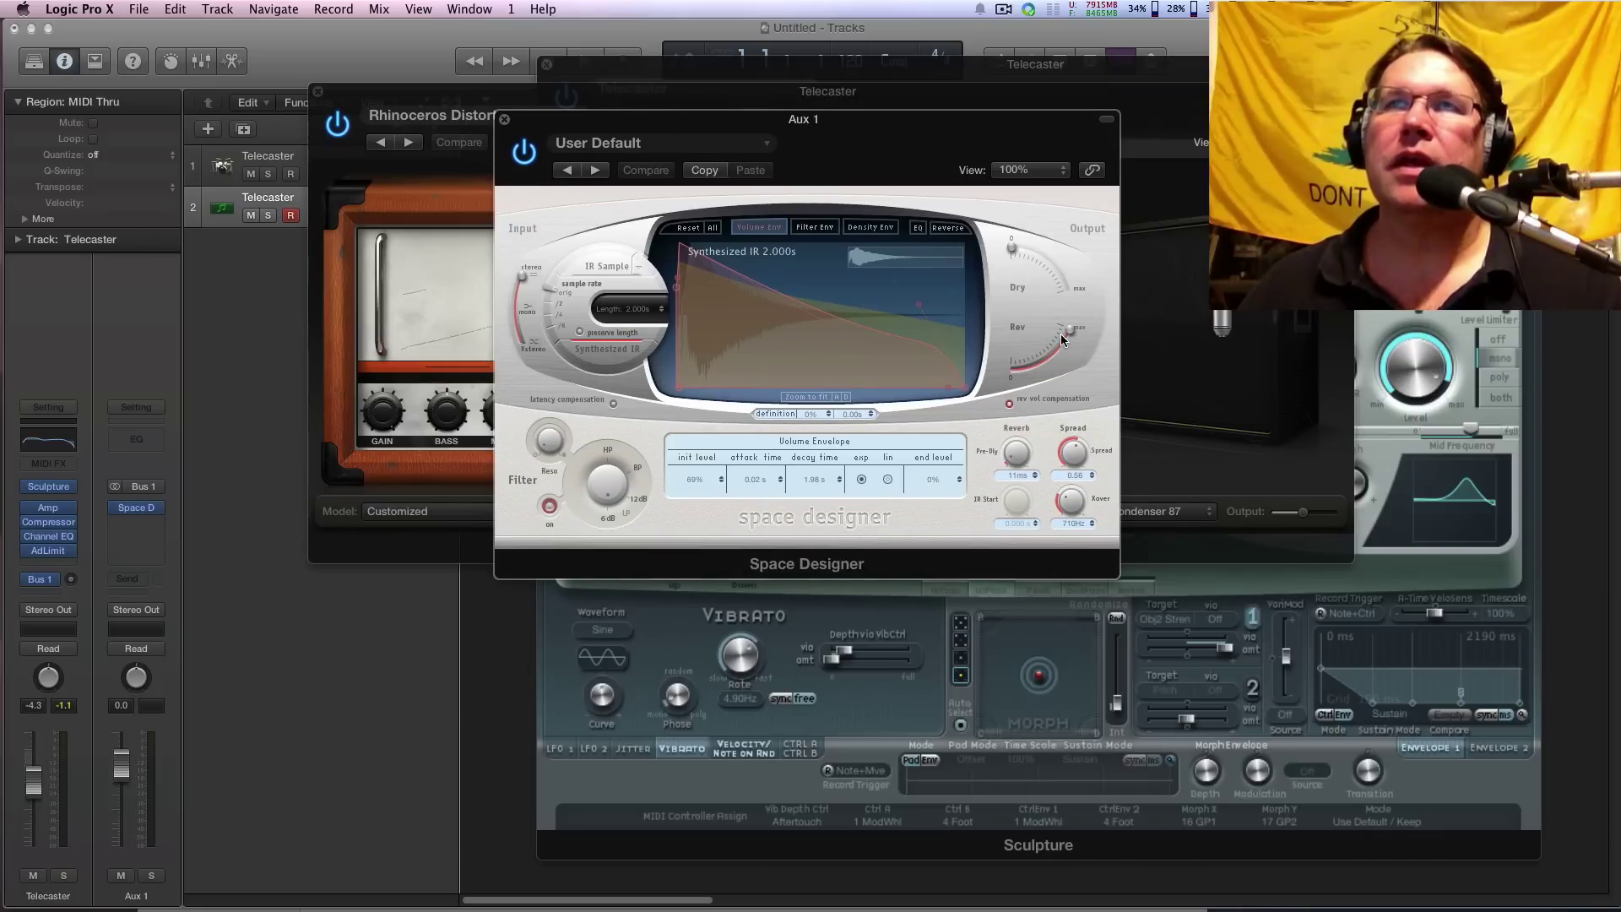
pyautogui.moveTo(1074, 332)
pyautogui.moveTo(1071, 338)
pyautogui.mouseDown()
pyautogui.moveTo(1050, 358)
pyautogui.moveTo(1087, 320)
pyautogui.mouseUp()
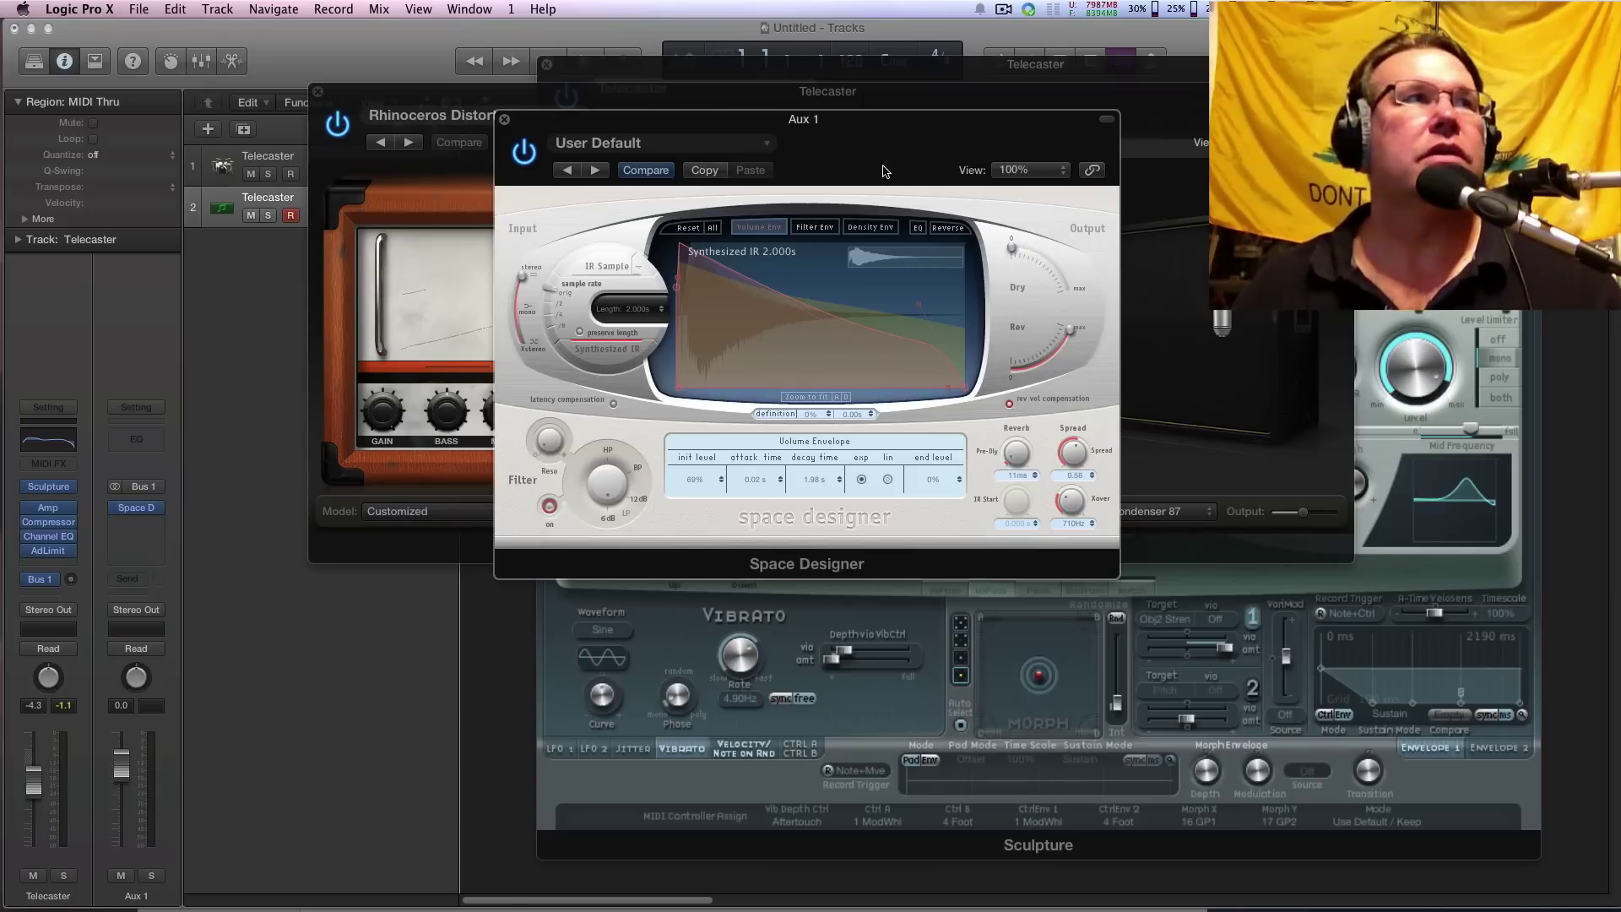
pyautogui.click(504, 120)
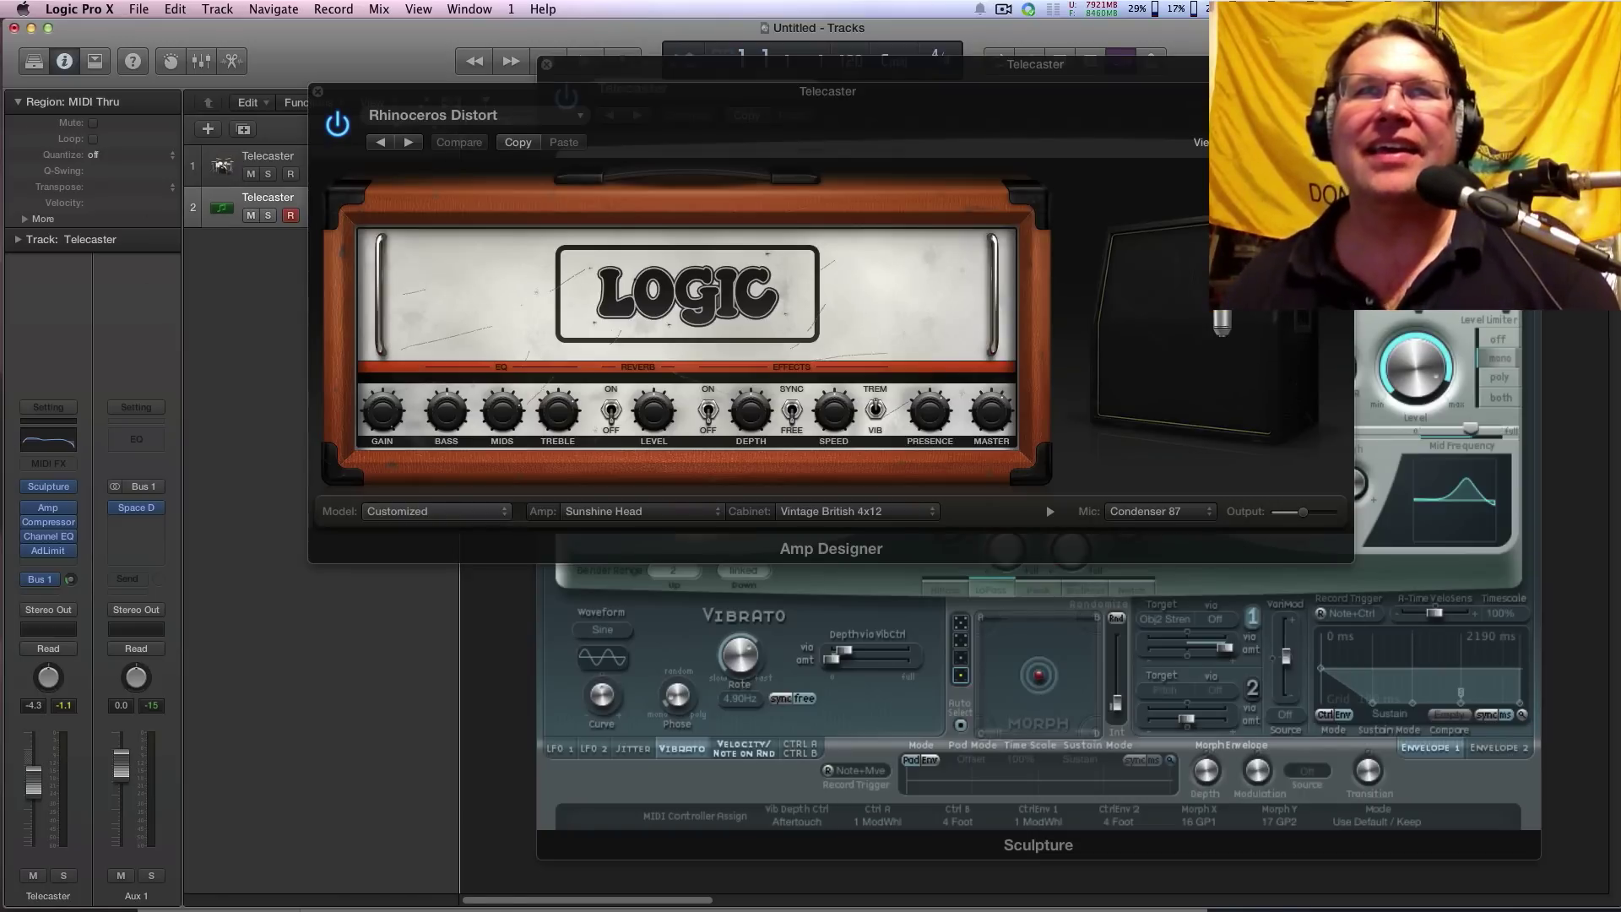
# Load the Pawnshop Distort preset from the Distorted tone category in Amp Designer, moving its window lower.
pyautogui.moveTo(669, 97); pyautogui.dragTo(667, 165)
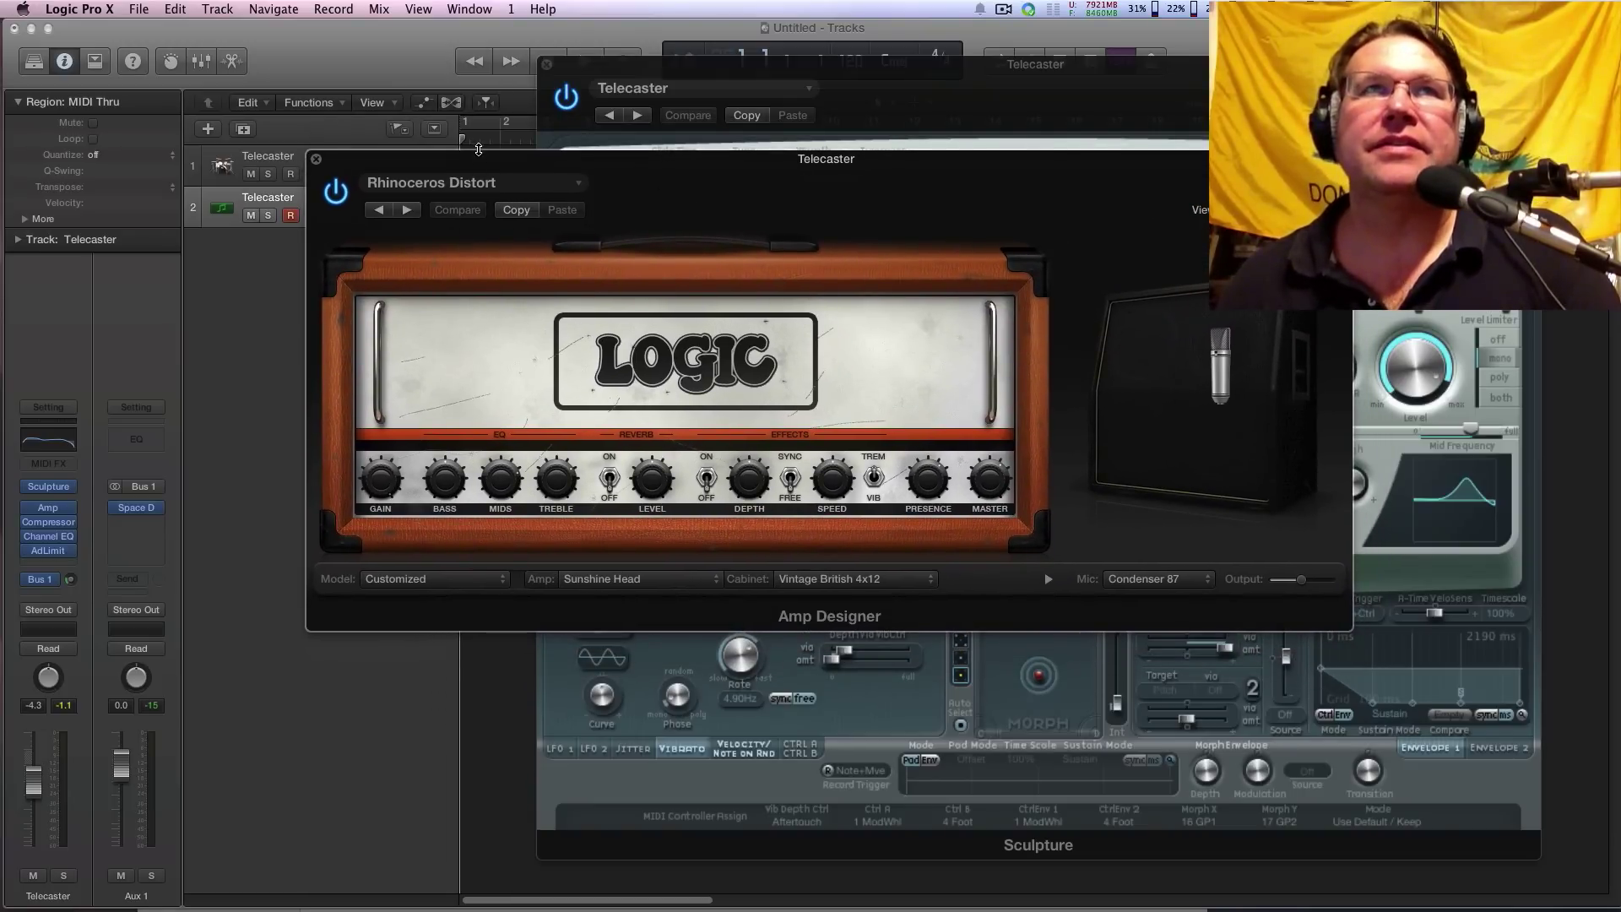
pyautogui.moveTo(507, 174); pyautogui.dragTo(511, 177)
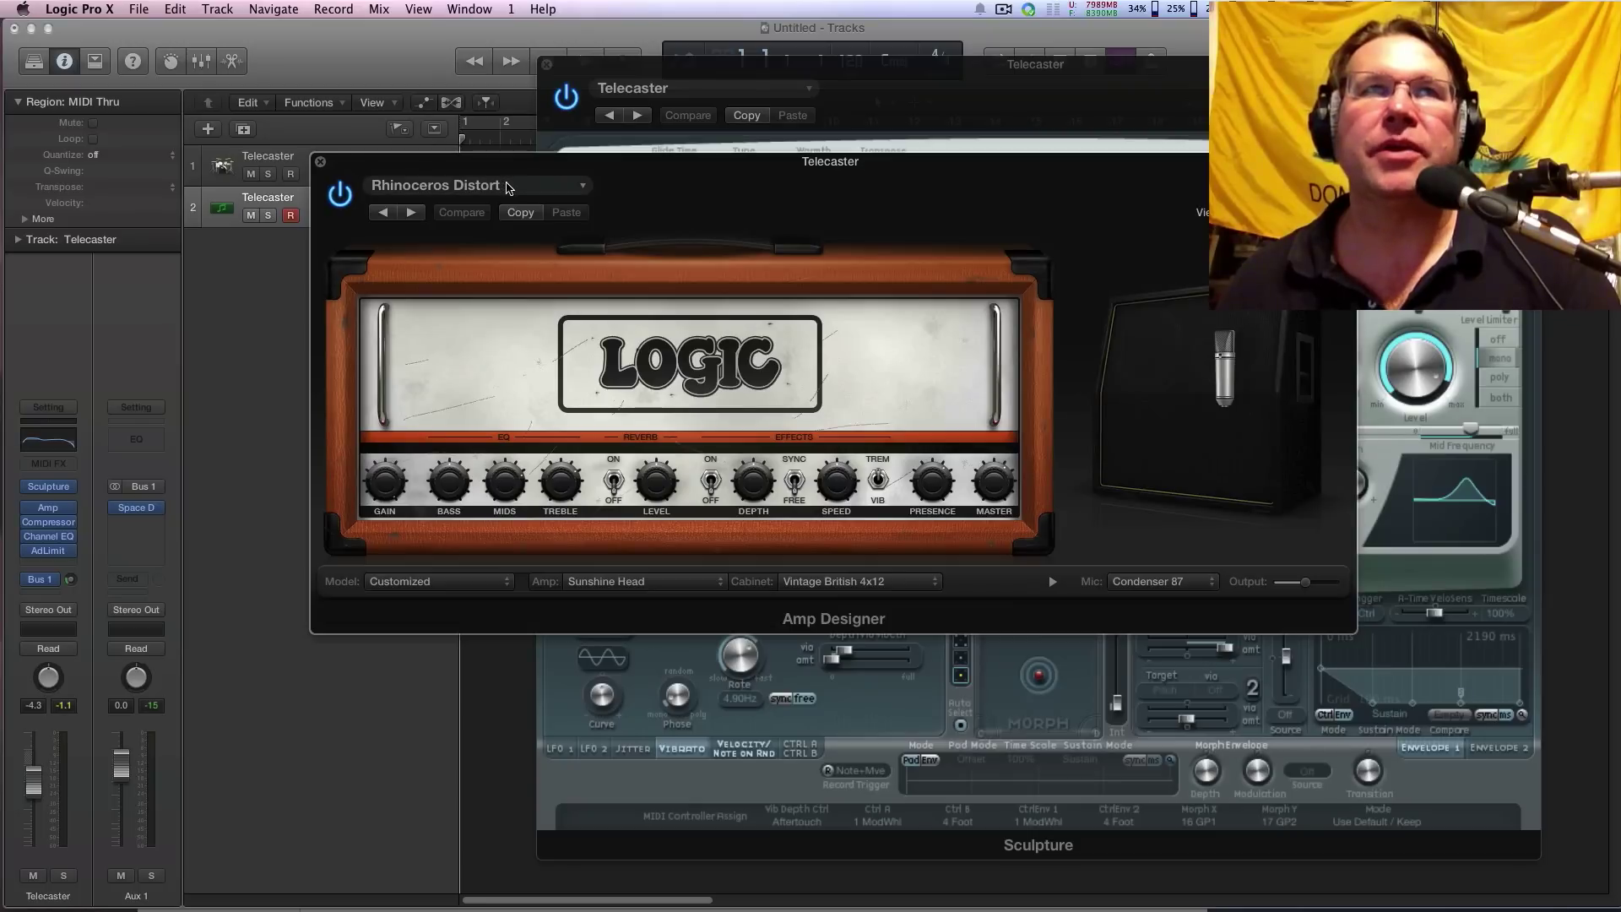
pyautogui.click(507, 186)
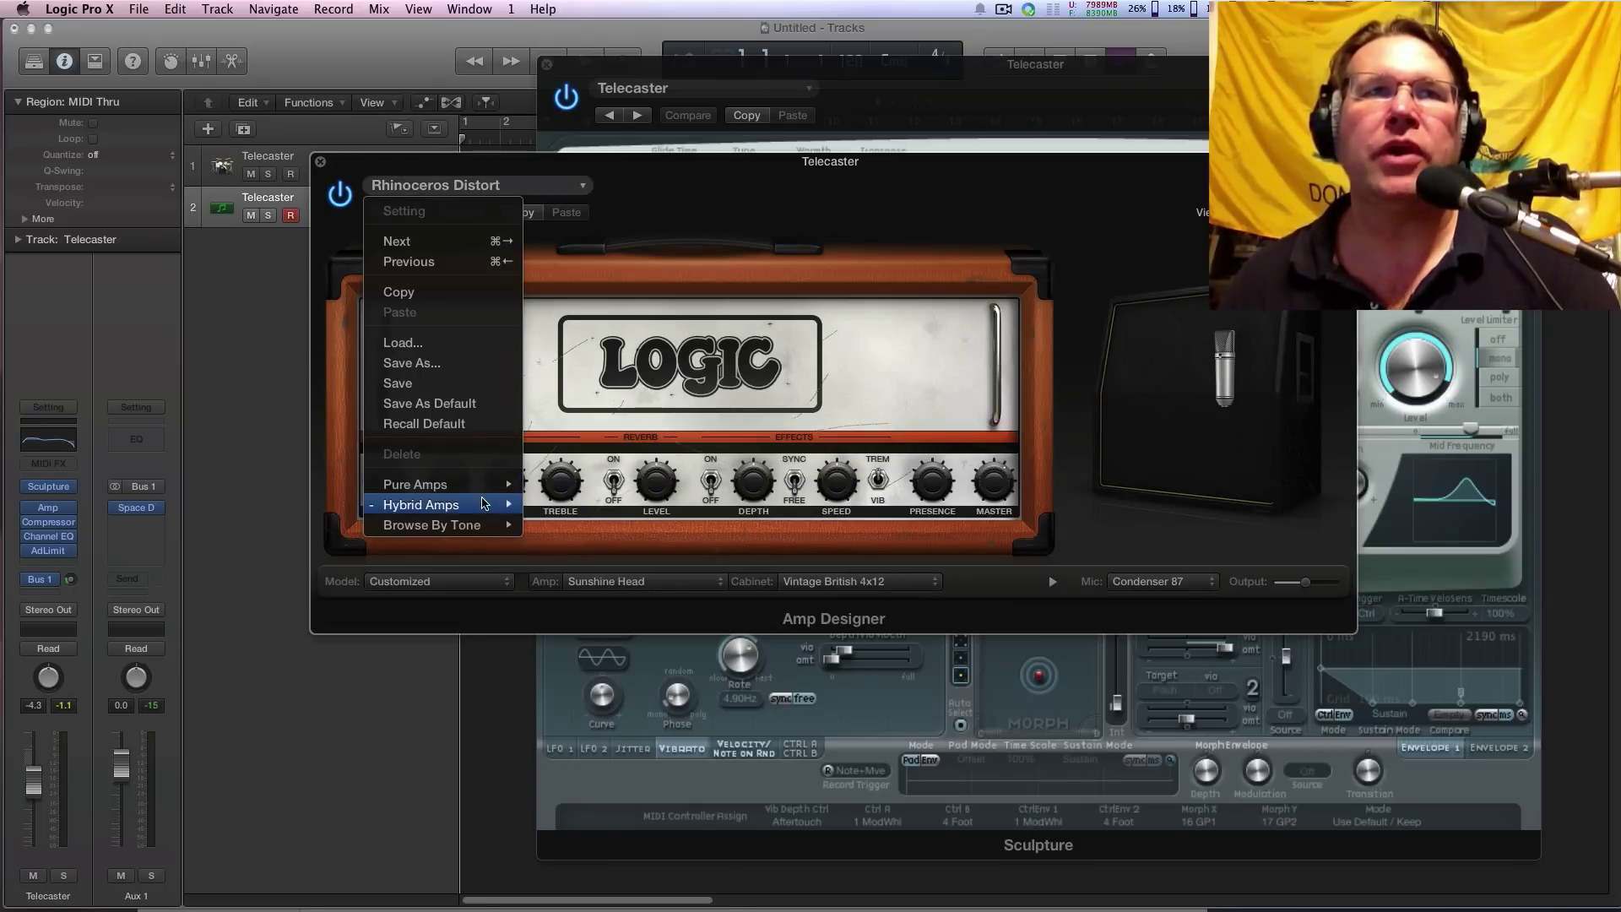
pyautogui.moveTo(488, 530)
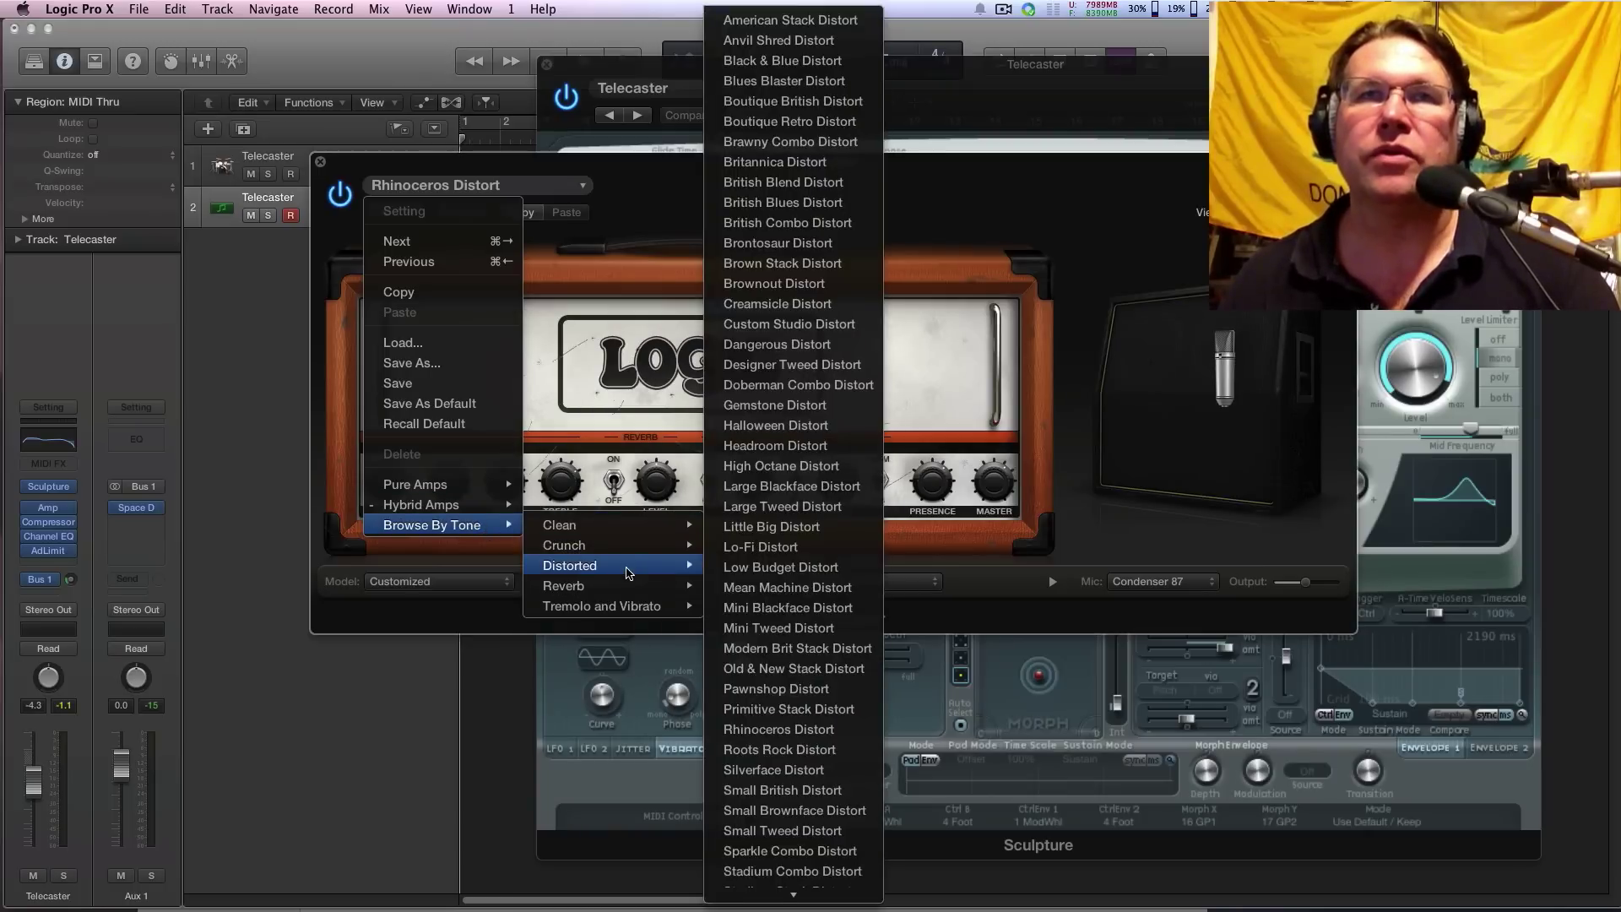
pyautogui.moveTo(665, 568)
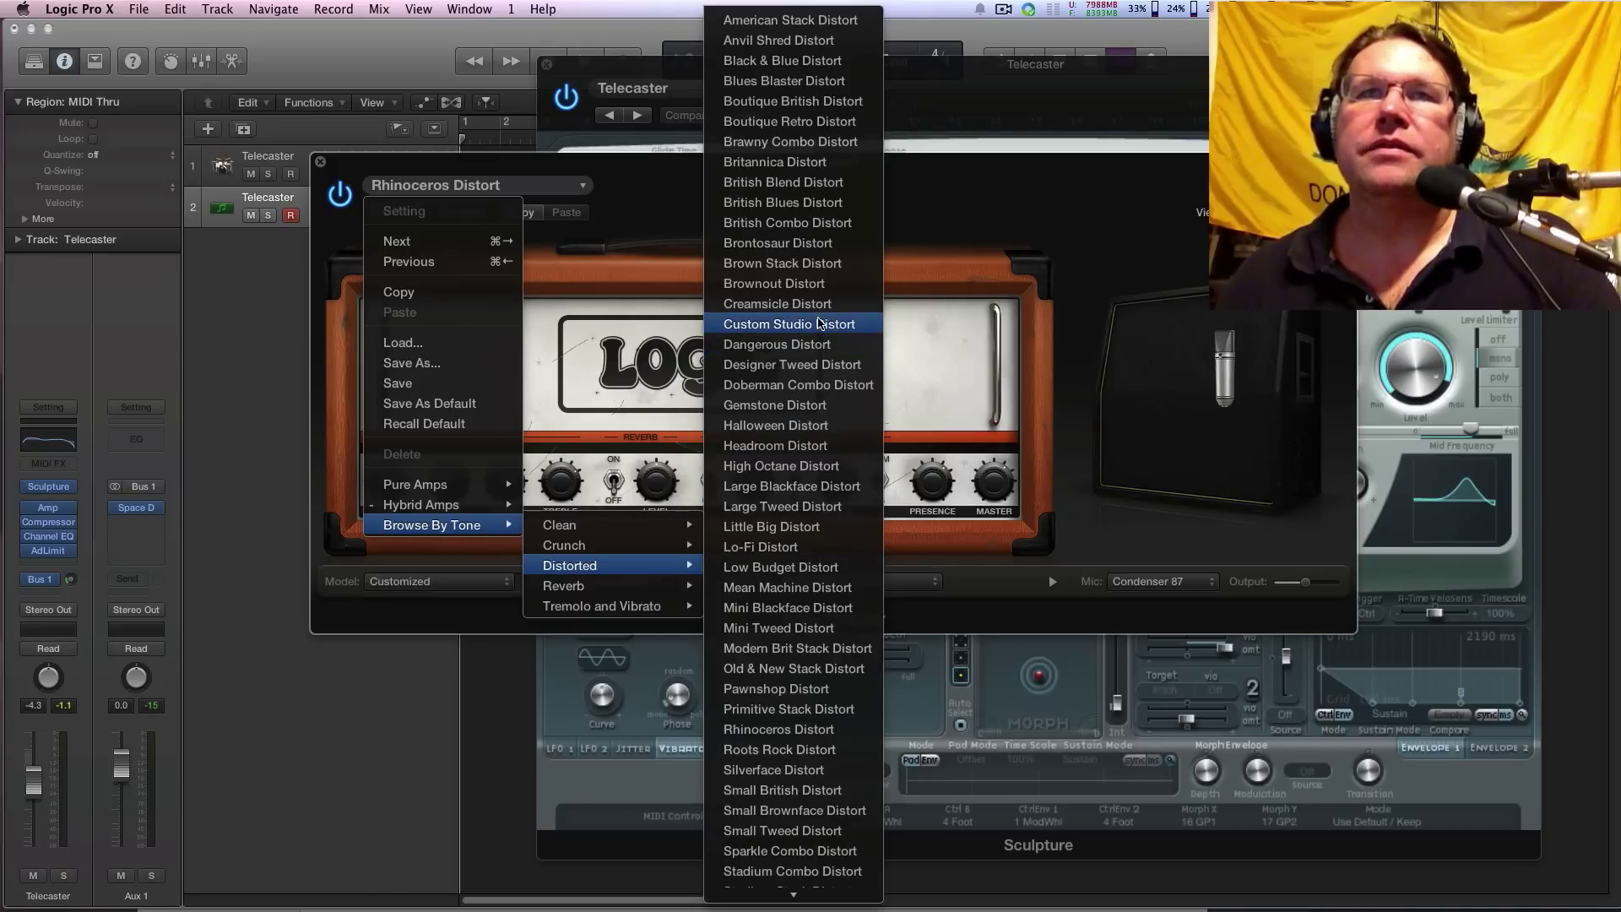
pyautogui.scroll(-4, 811, 701)
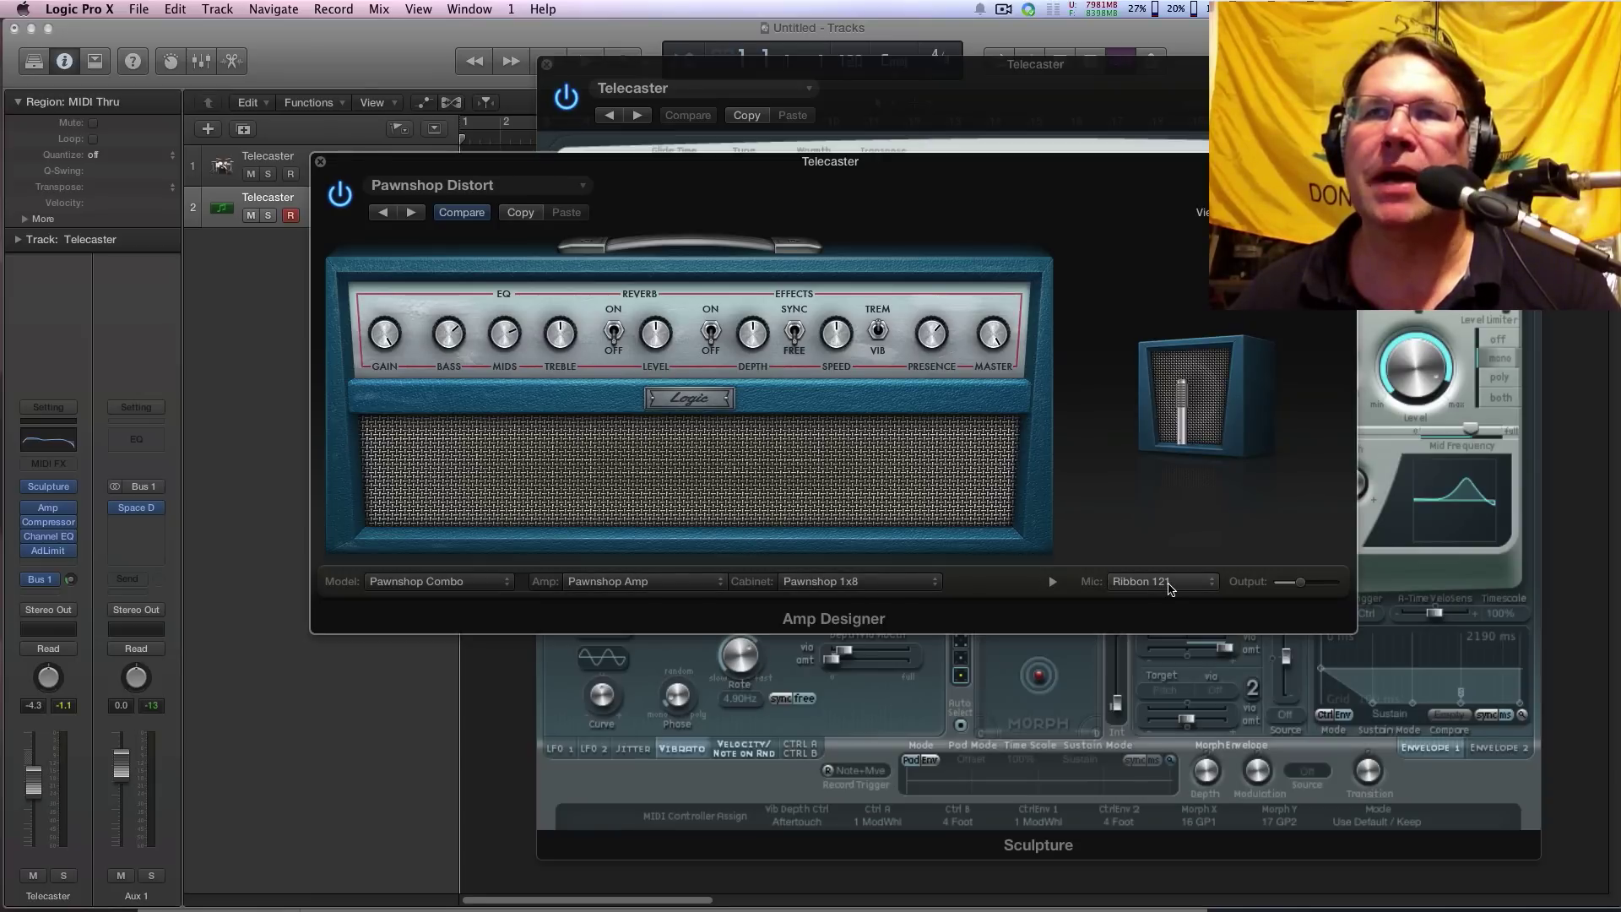
# Try the Dynamic 20, Condenser 414 and Dynamic 57 microphones on the Pawnshop amp.
pyautogui.click(1166, 583)
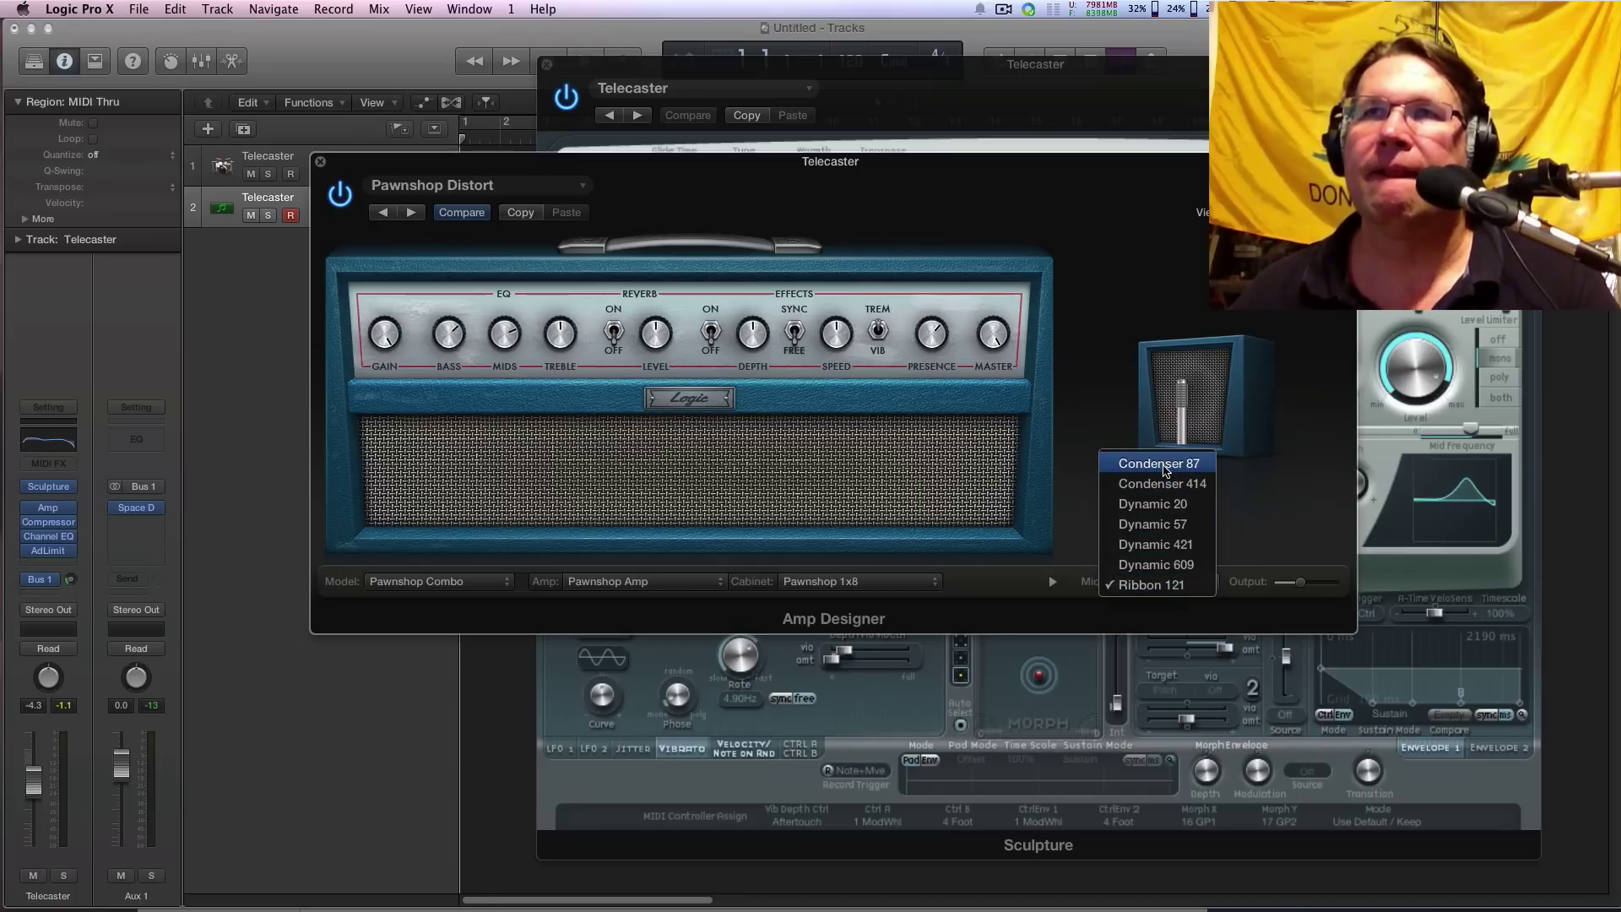
pyautogui.click(1162, 505)
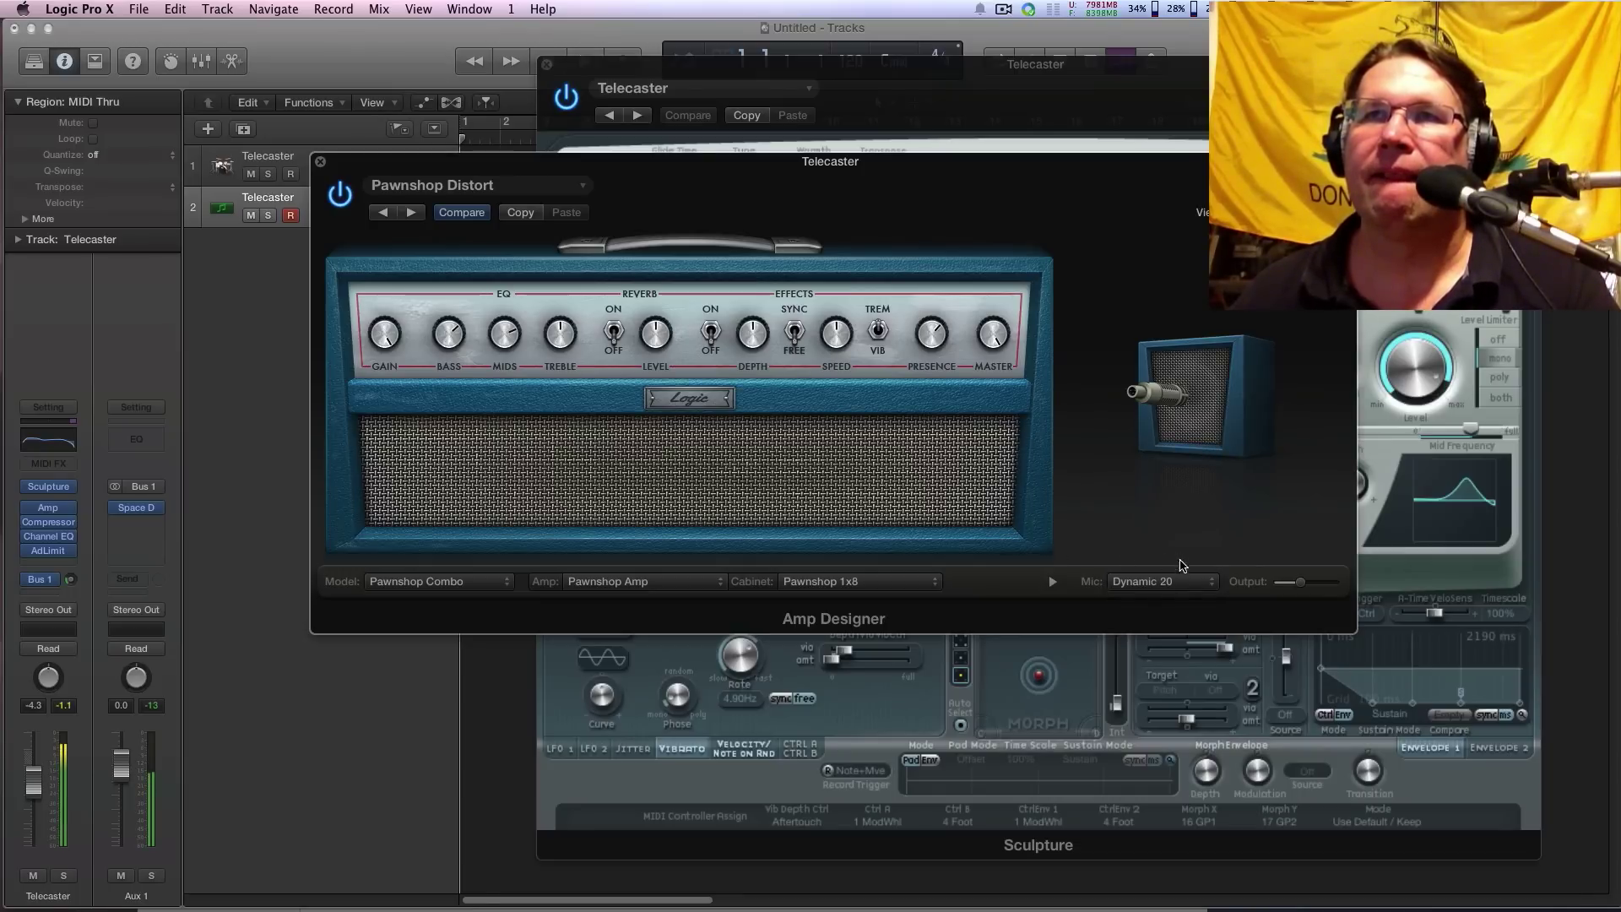
pyautogui.click(1157, 582)
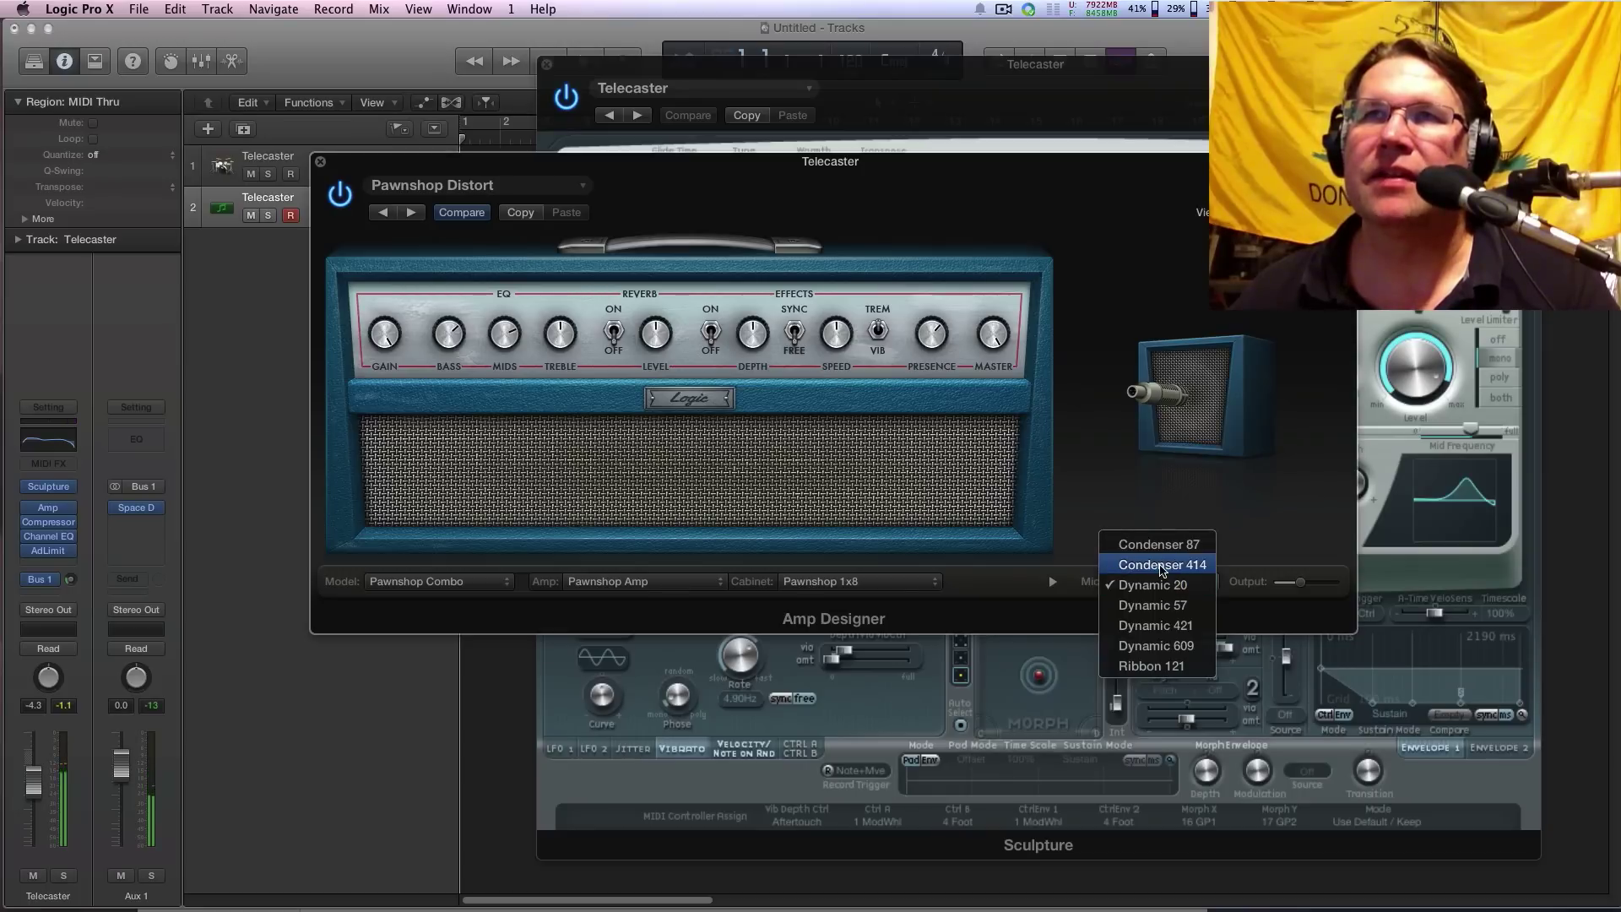
pyautogui.click(1159, 562)
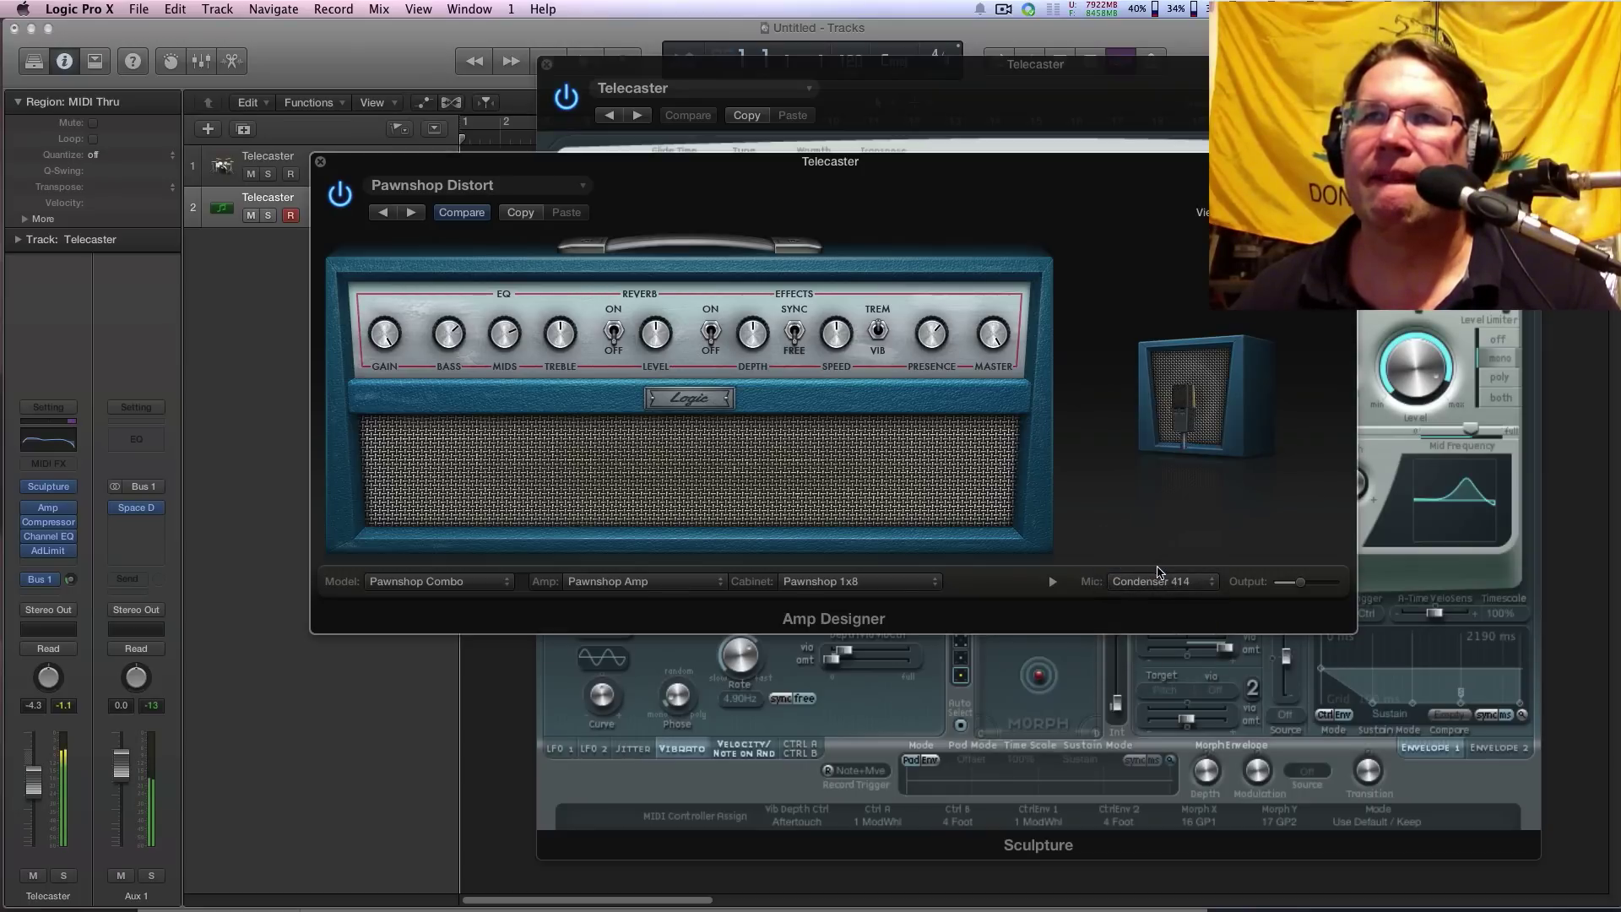
pyautogui.click(1154, 582)
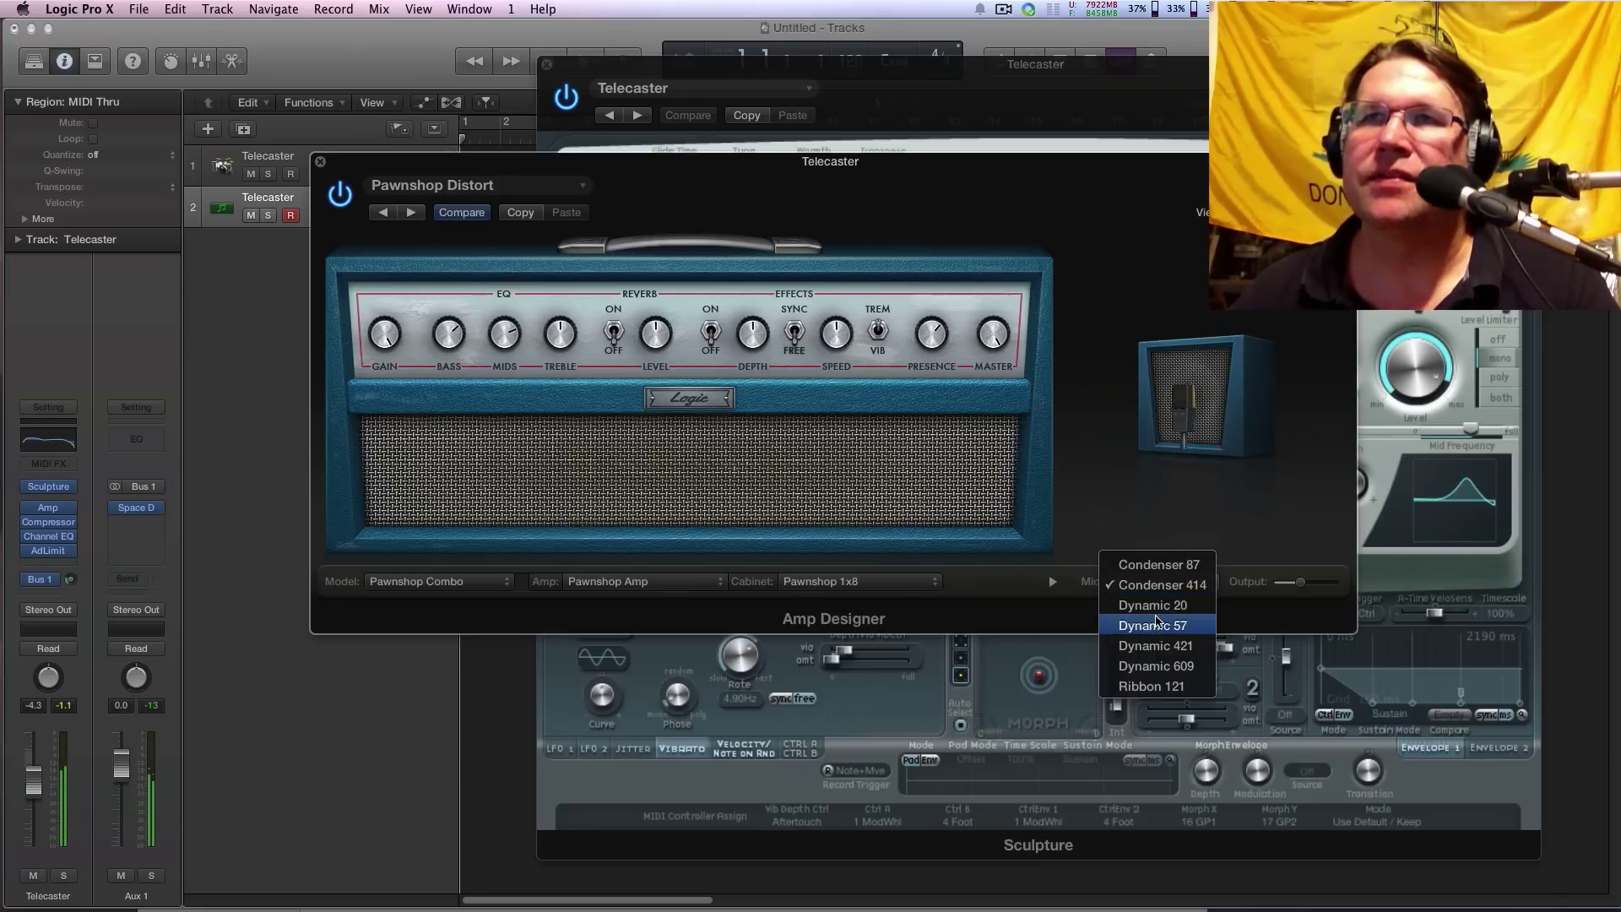
pyautogui.click(1157, 622)
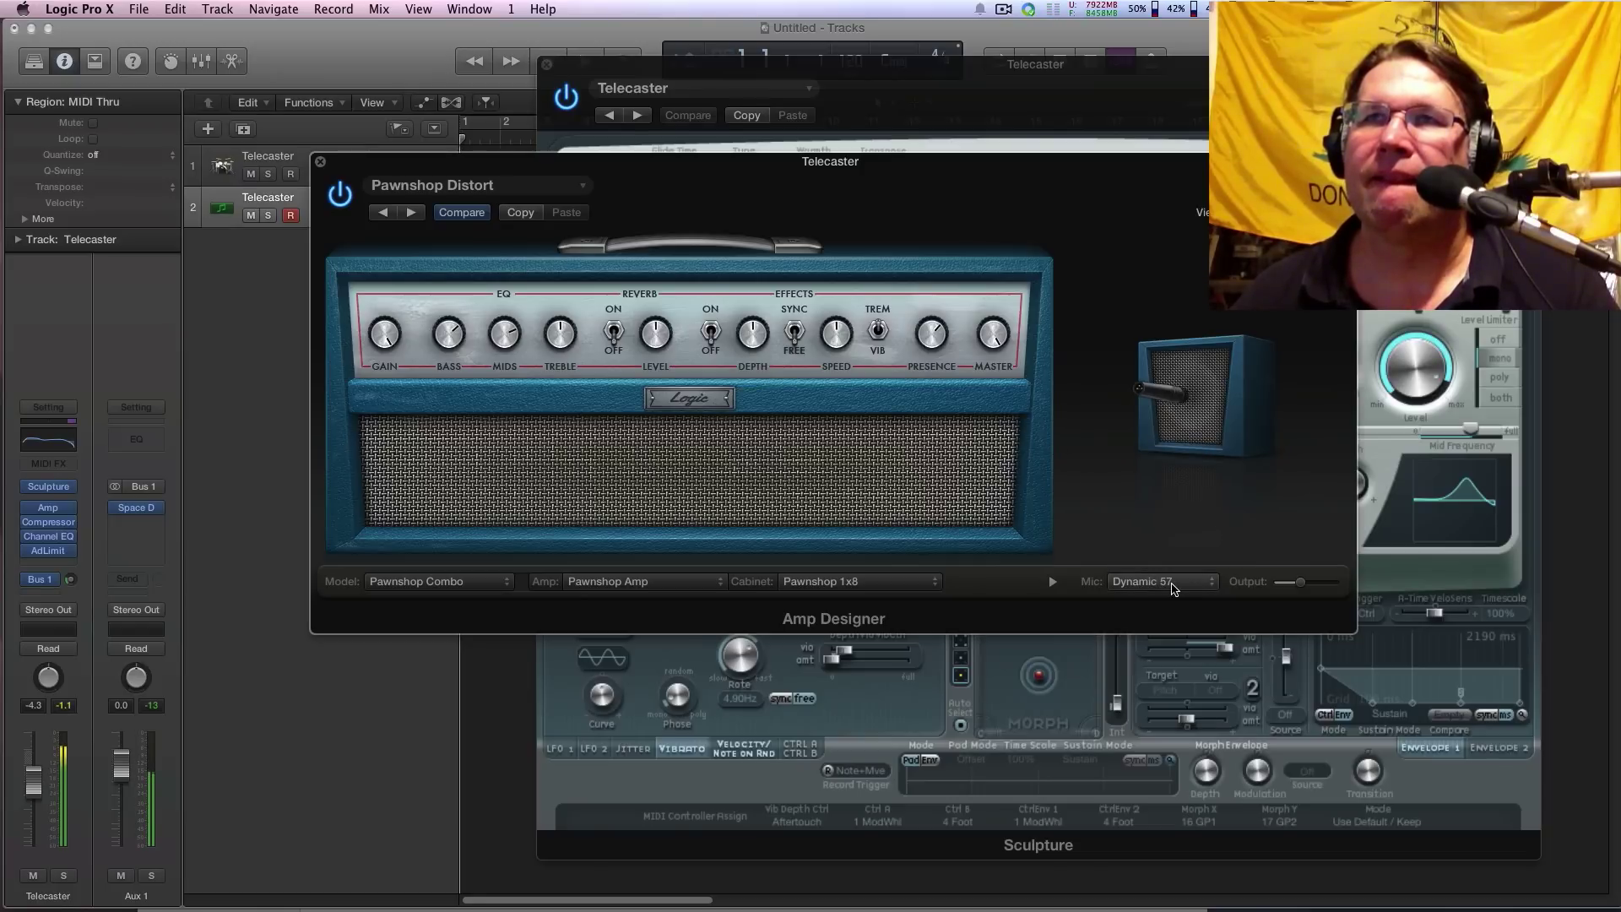
# Try the Dynamic 421 and Dynamic 609 microphones, and settle on the Condenser 414 for the Pawnshop amp.
pyautogui.click(1171, 585)
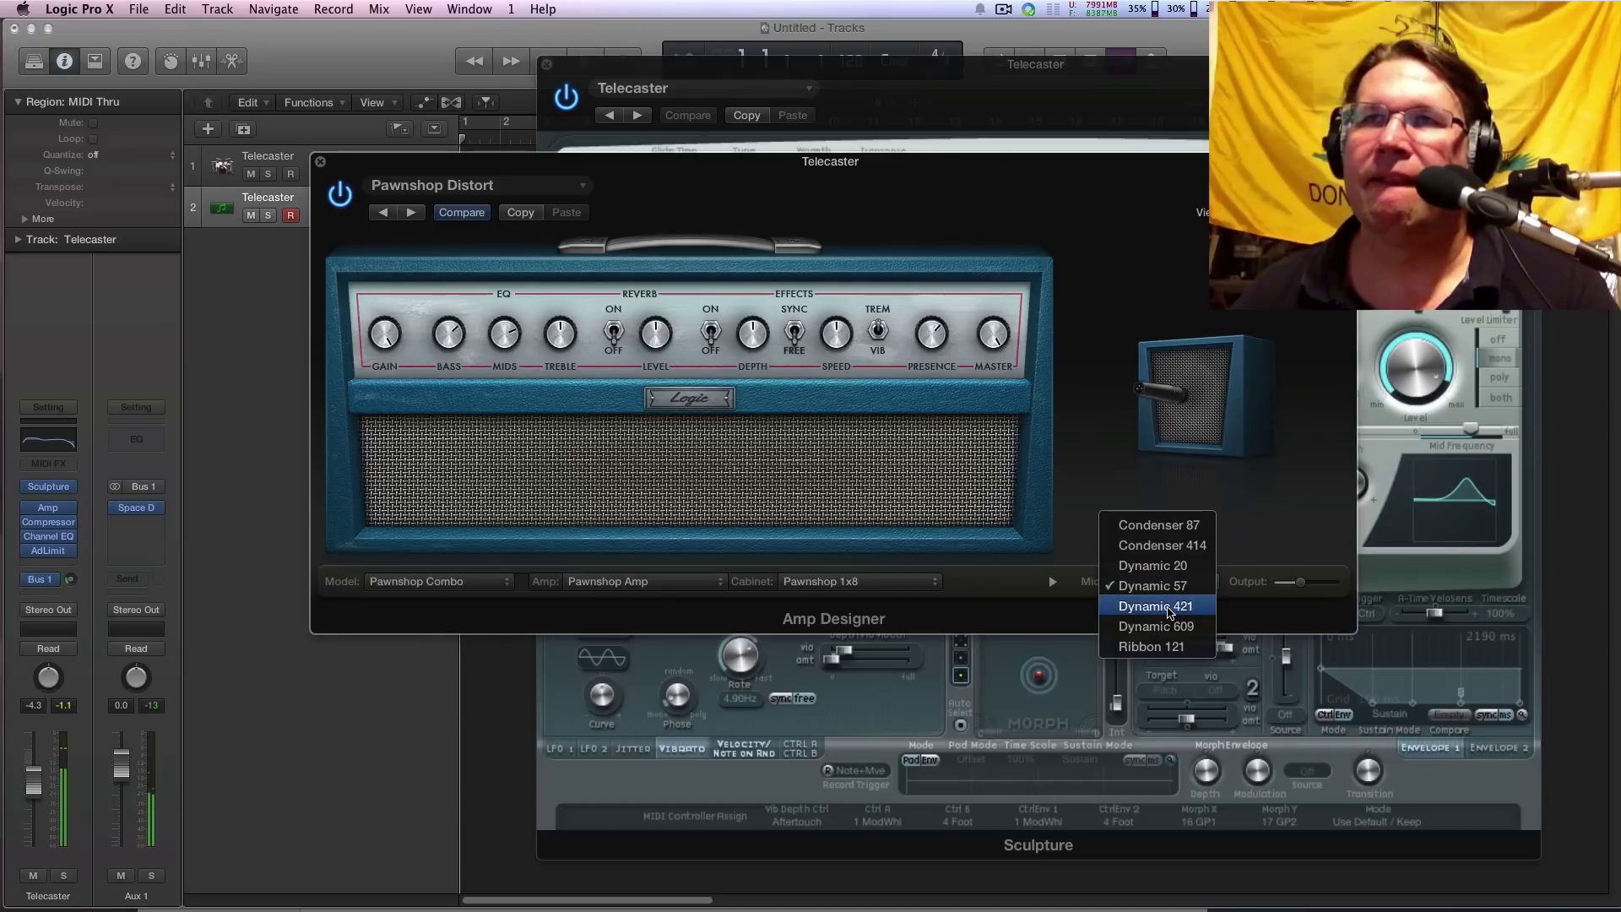
pyautogui.click(1164, 605)
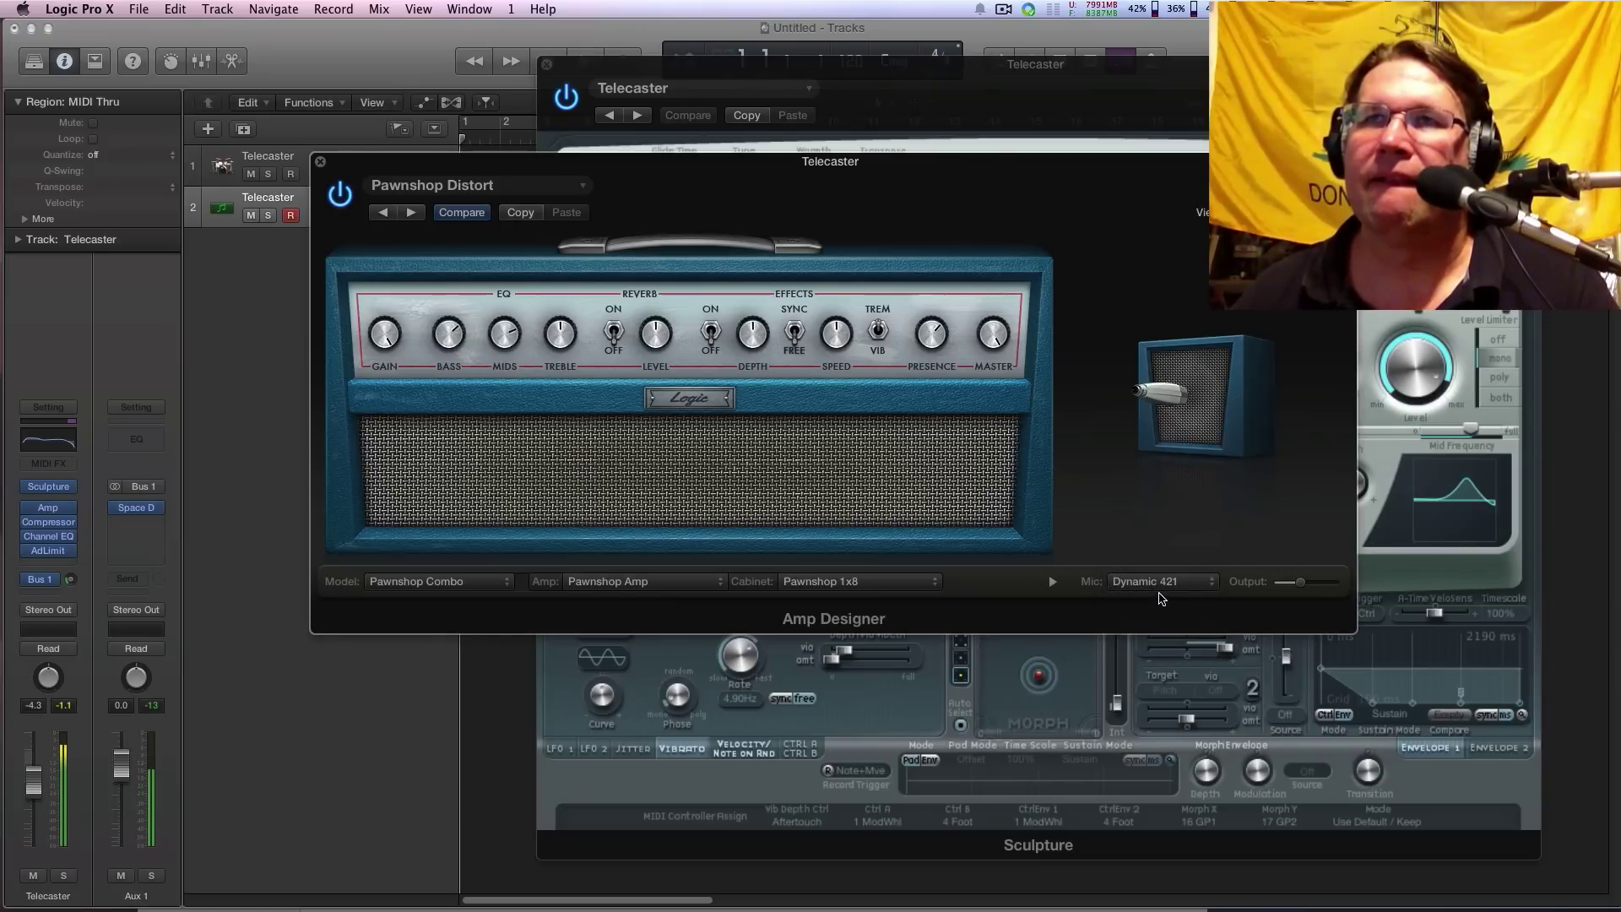
pyautogui.click(1161, 589)
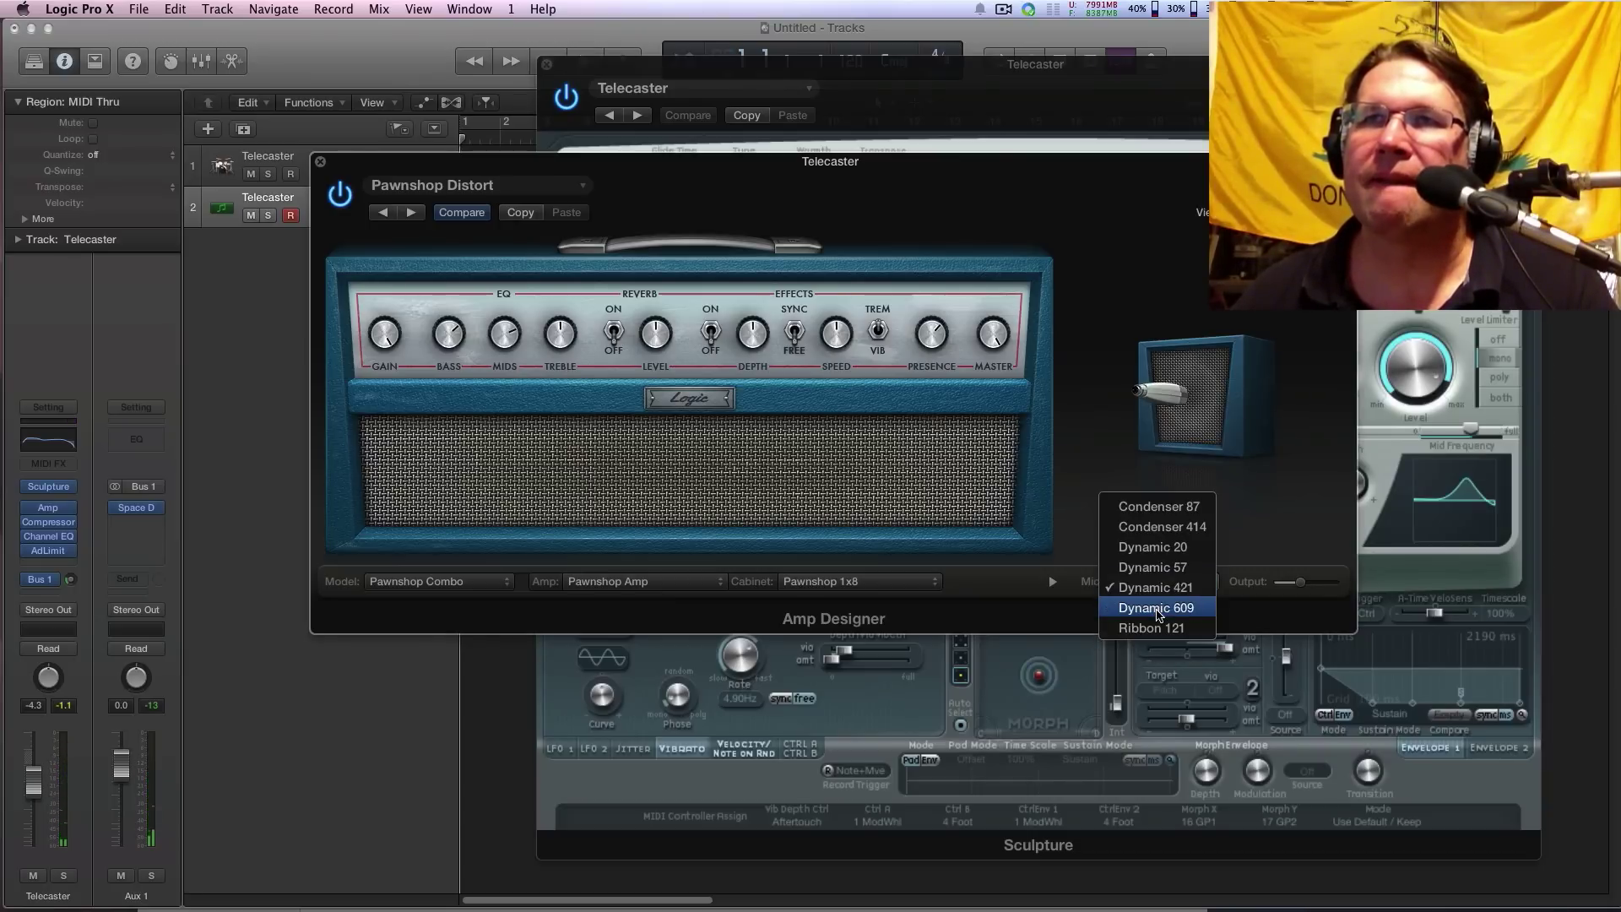
pyautogui.click(1159, 610)
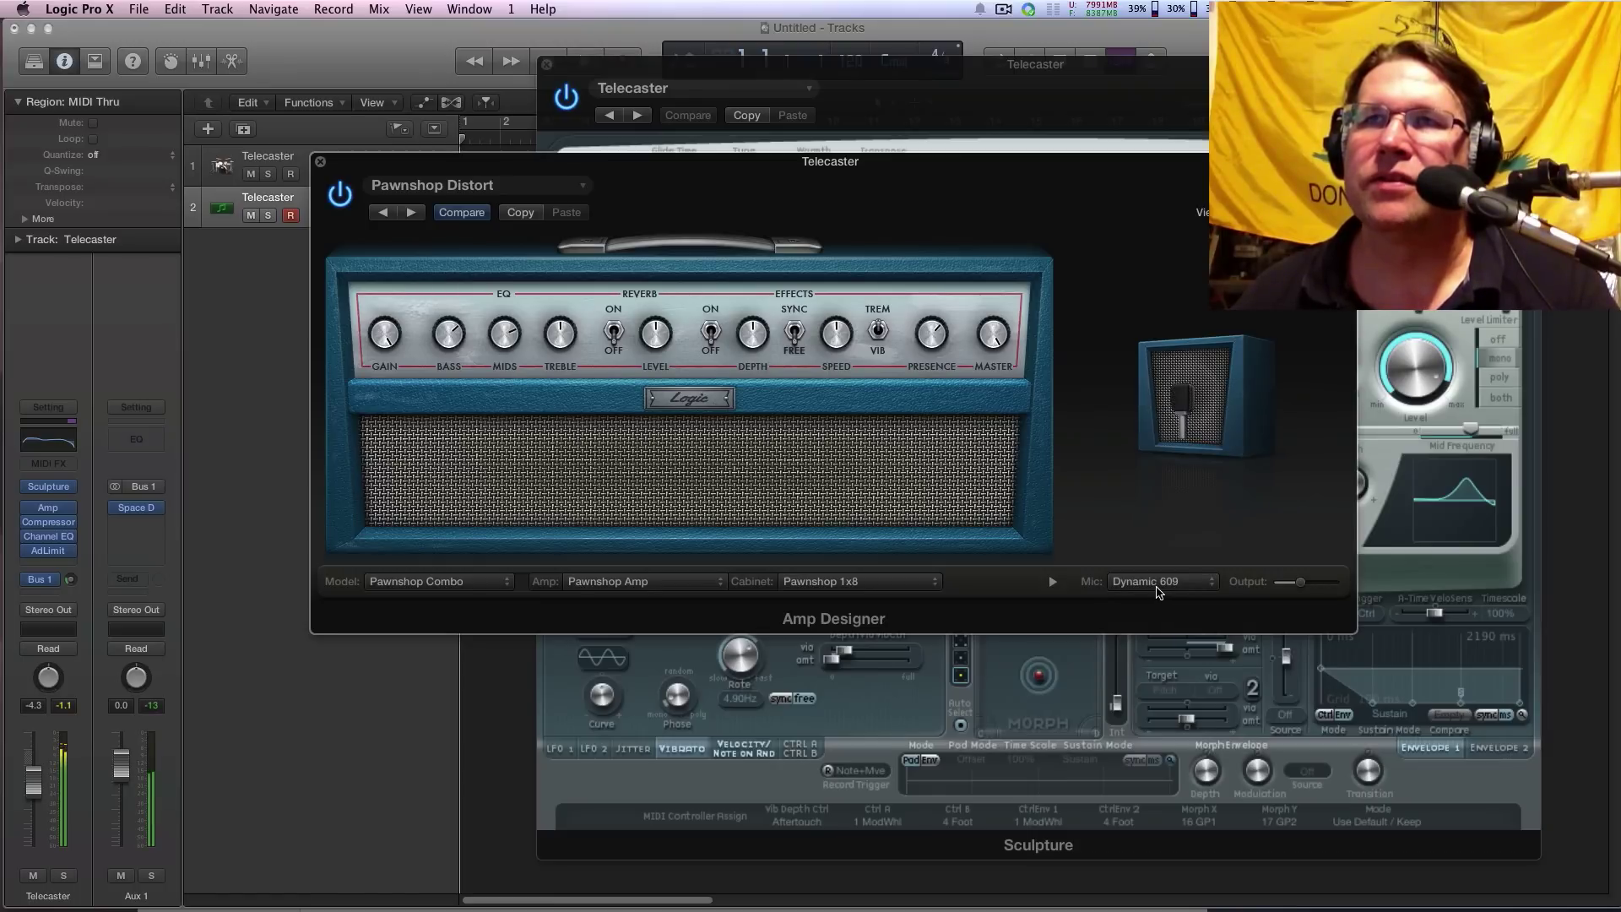
pyautogui.click(1160, 588)
pyautogui.click(1166, 509)
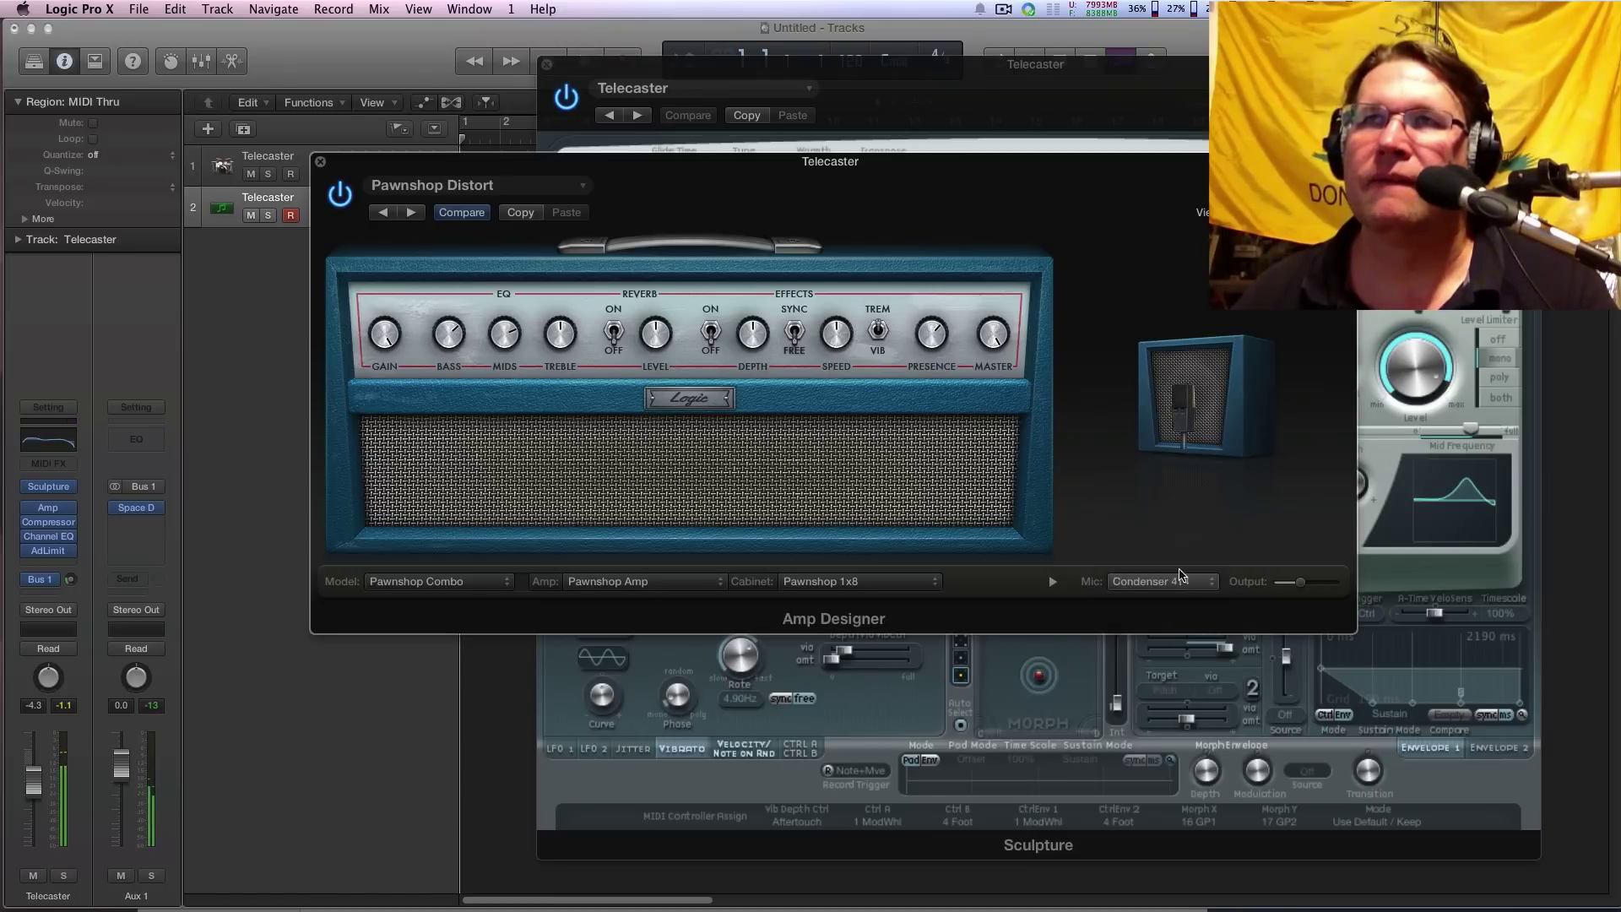
# Collapse Amp Designer to its compact view, restore the full view and adjust the amp's output level.
pyautogui.moveTo(1195, 510)
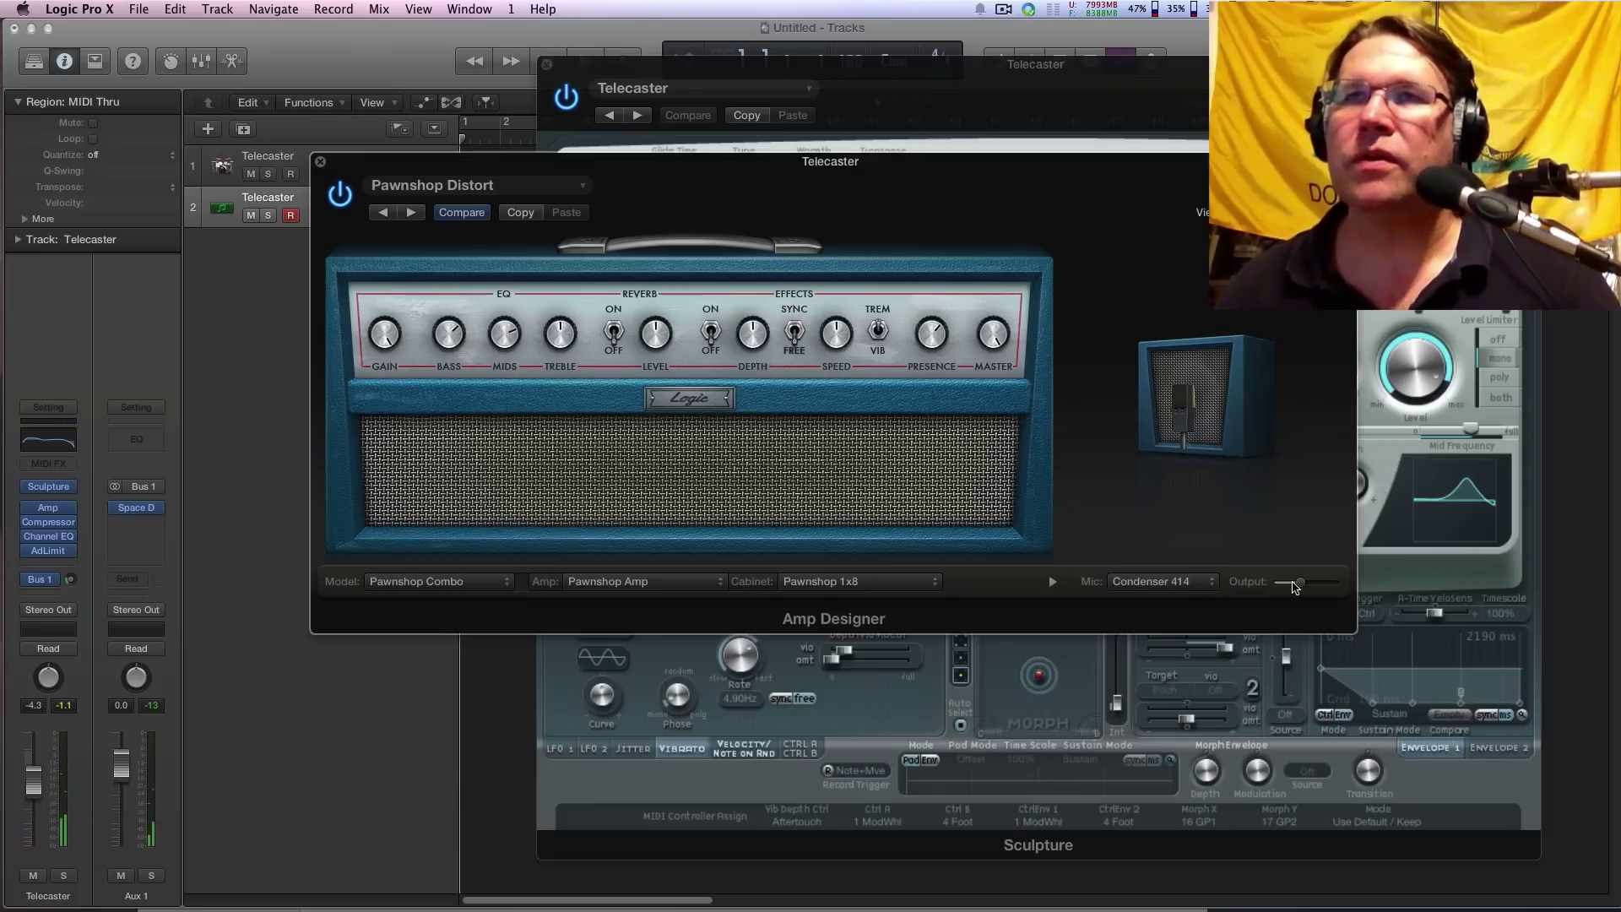
pyautogui.click(1052, 583)
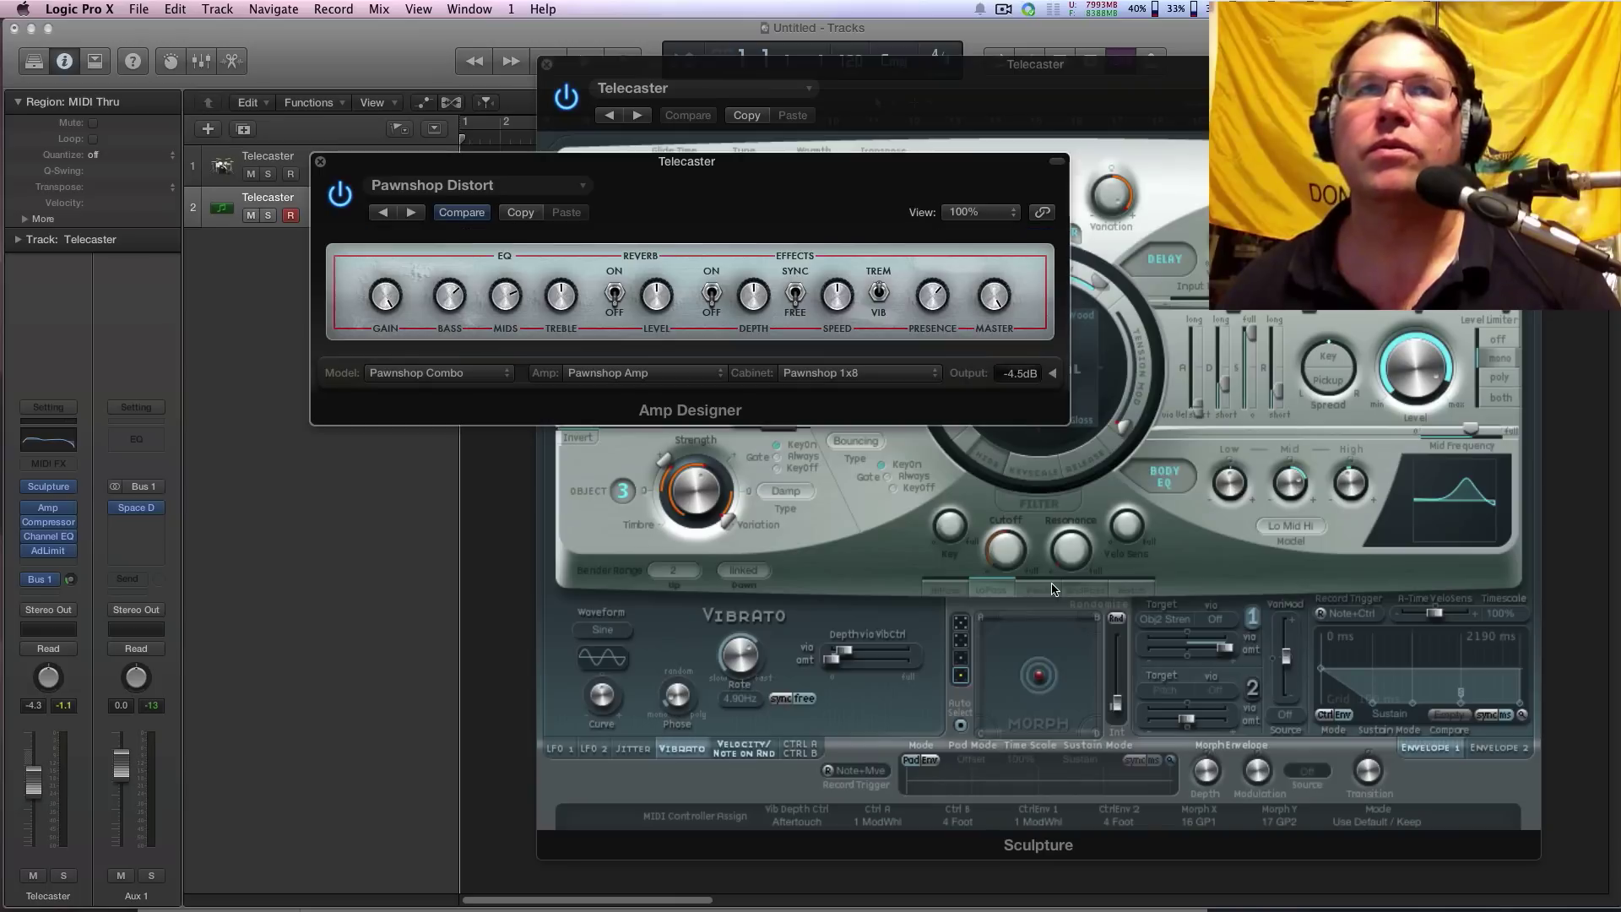
pyautogui.click(1054, 375)
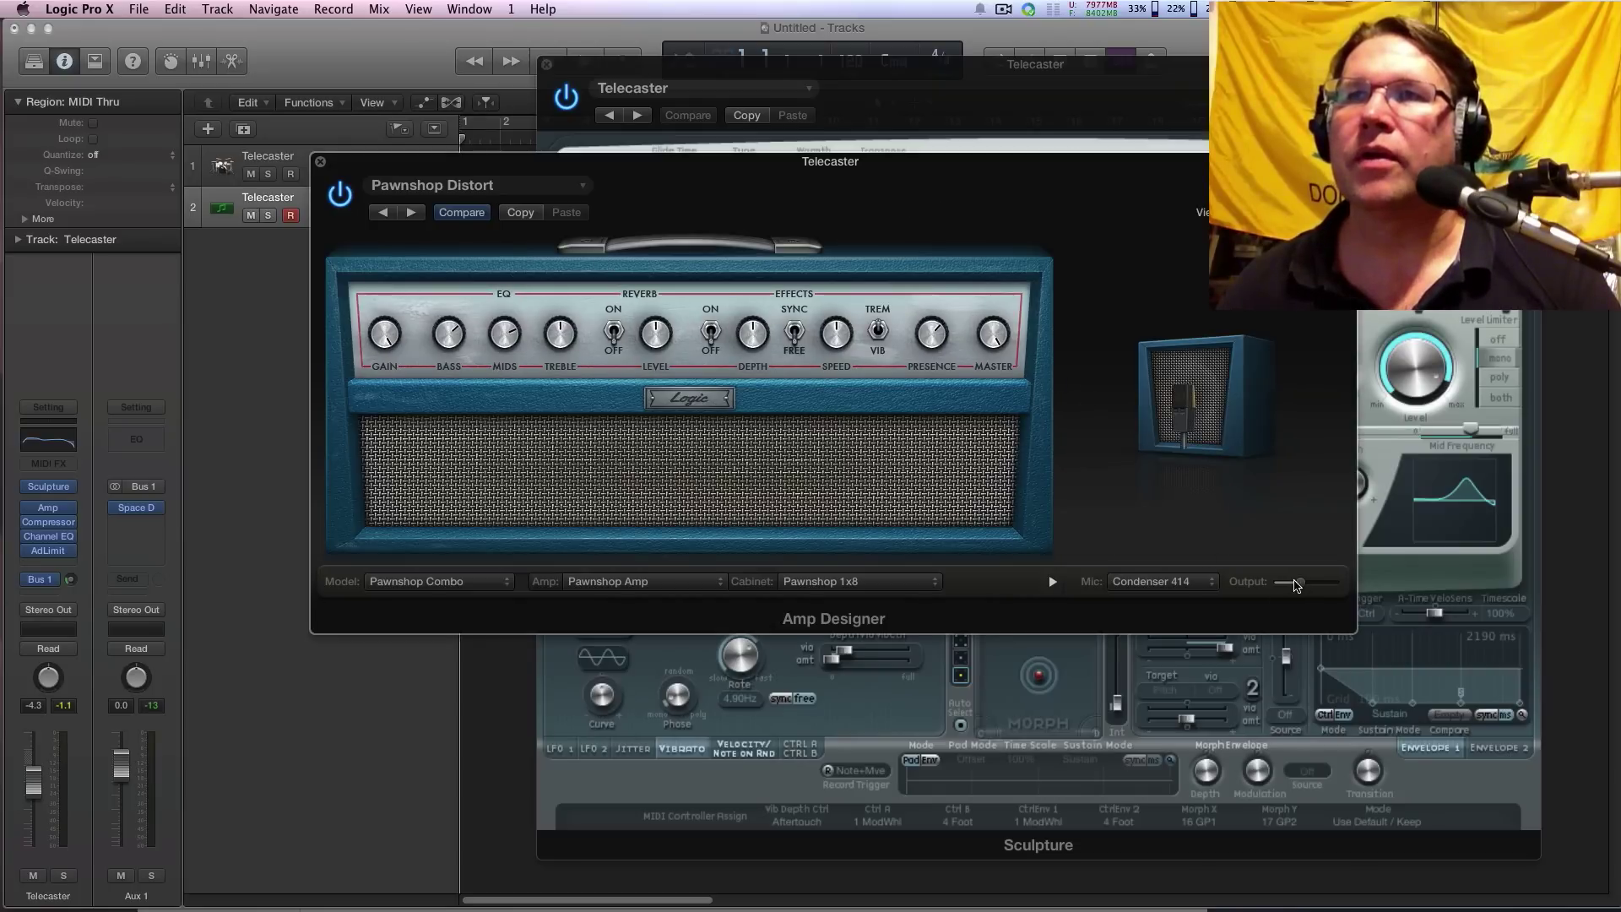
pyautogui.moveTo(1299, 581); pyautogui.dragTo(1303, 588)
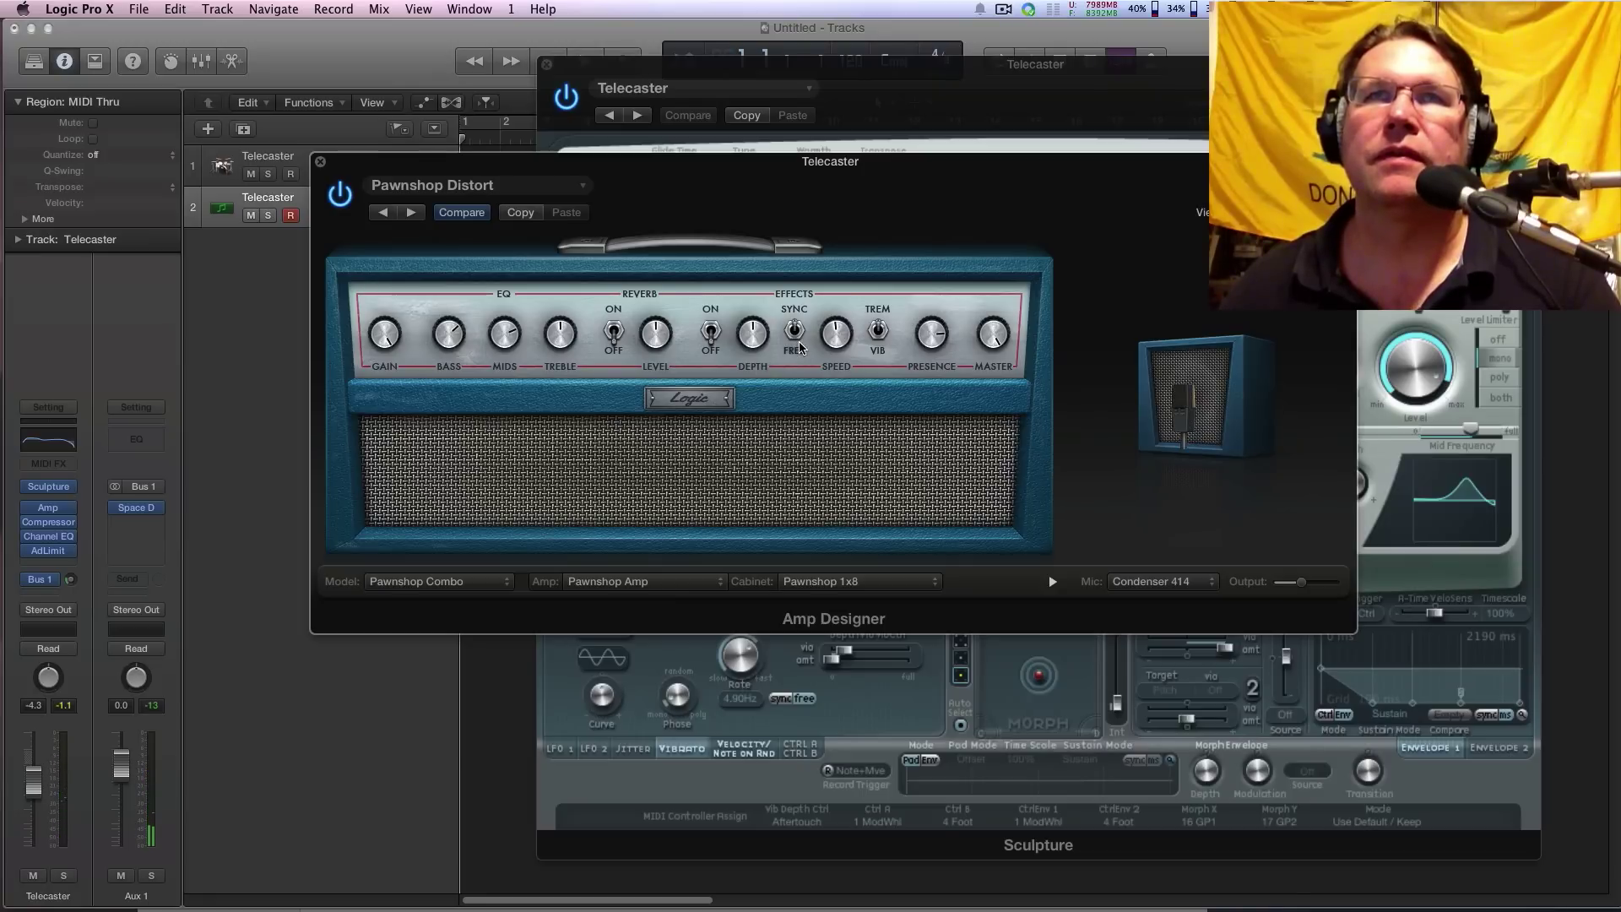
# Adjust the effects speed and toggle the reverb switch on the Pawnshop amp.
pyautogui.moveTo(840, 337)
pyautogui.mouseDown()
pyautogui.moveTo(833, 298)
pyautogui.moveTo(836, 319)
pyautogui.mouseUp()
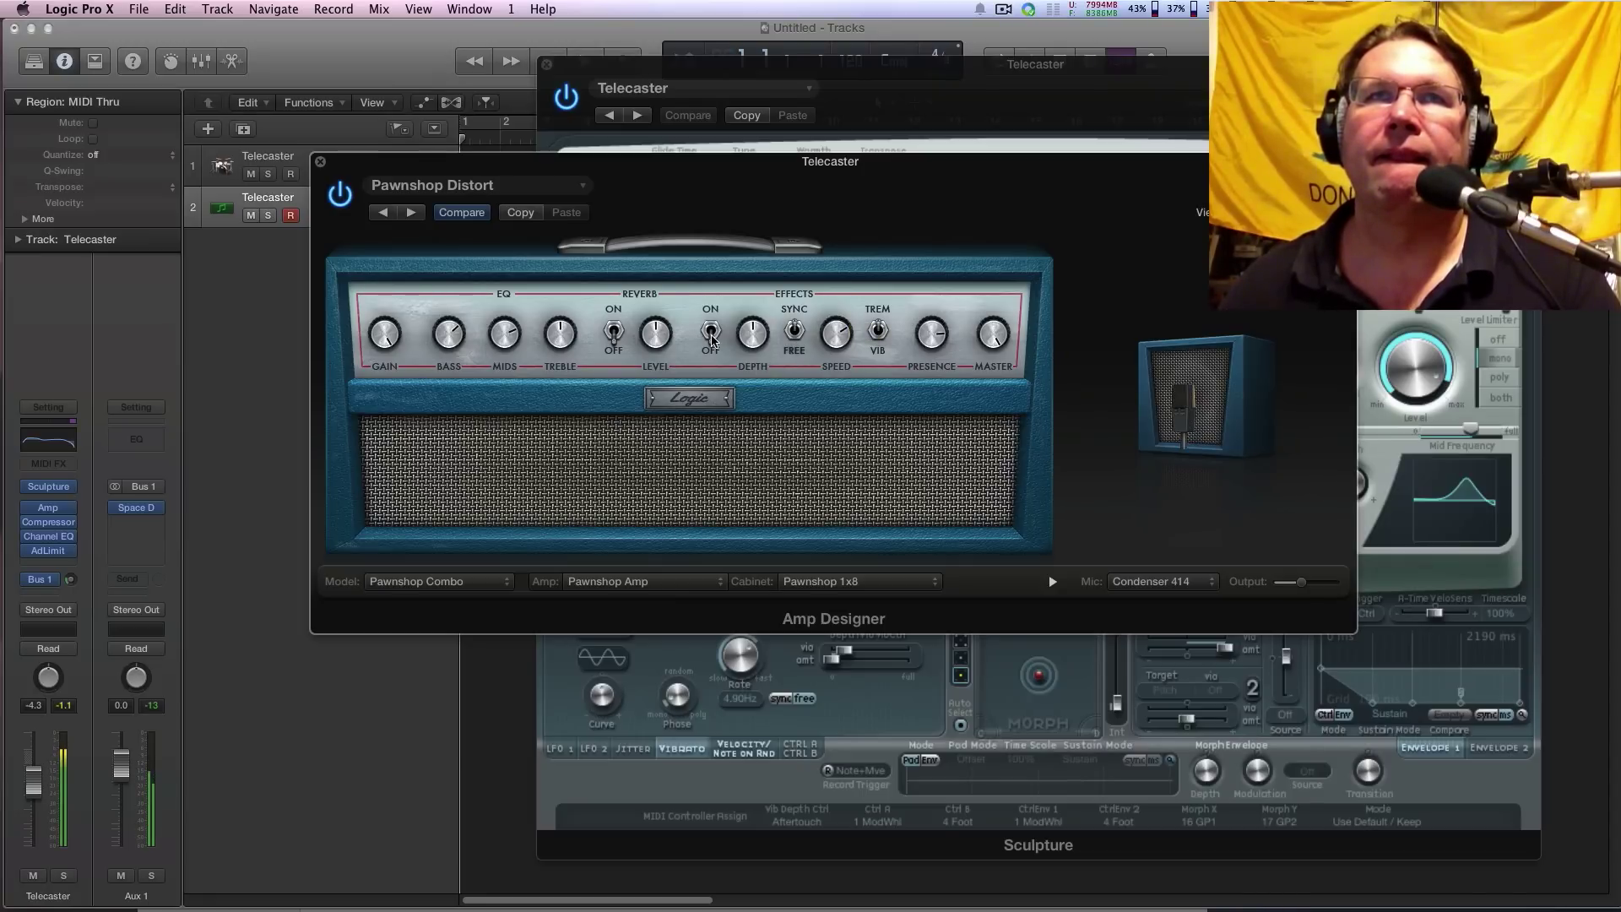
pyautogui.click(614, 335)
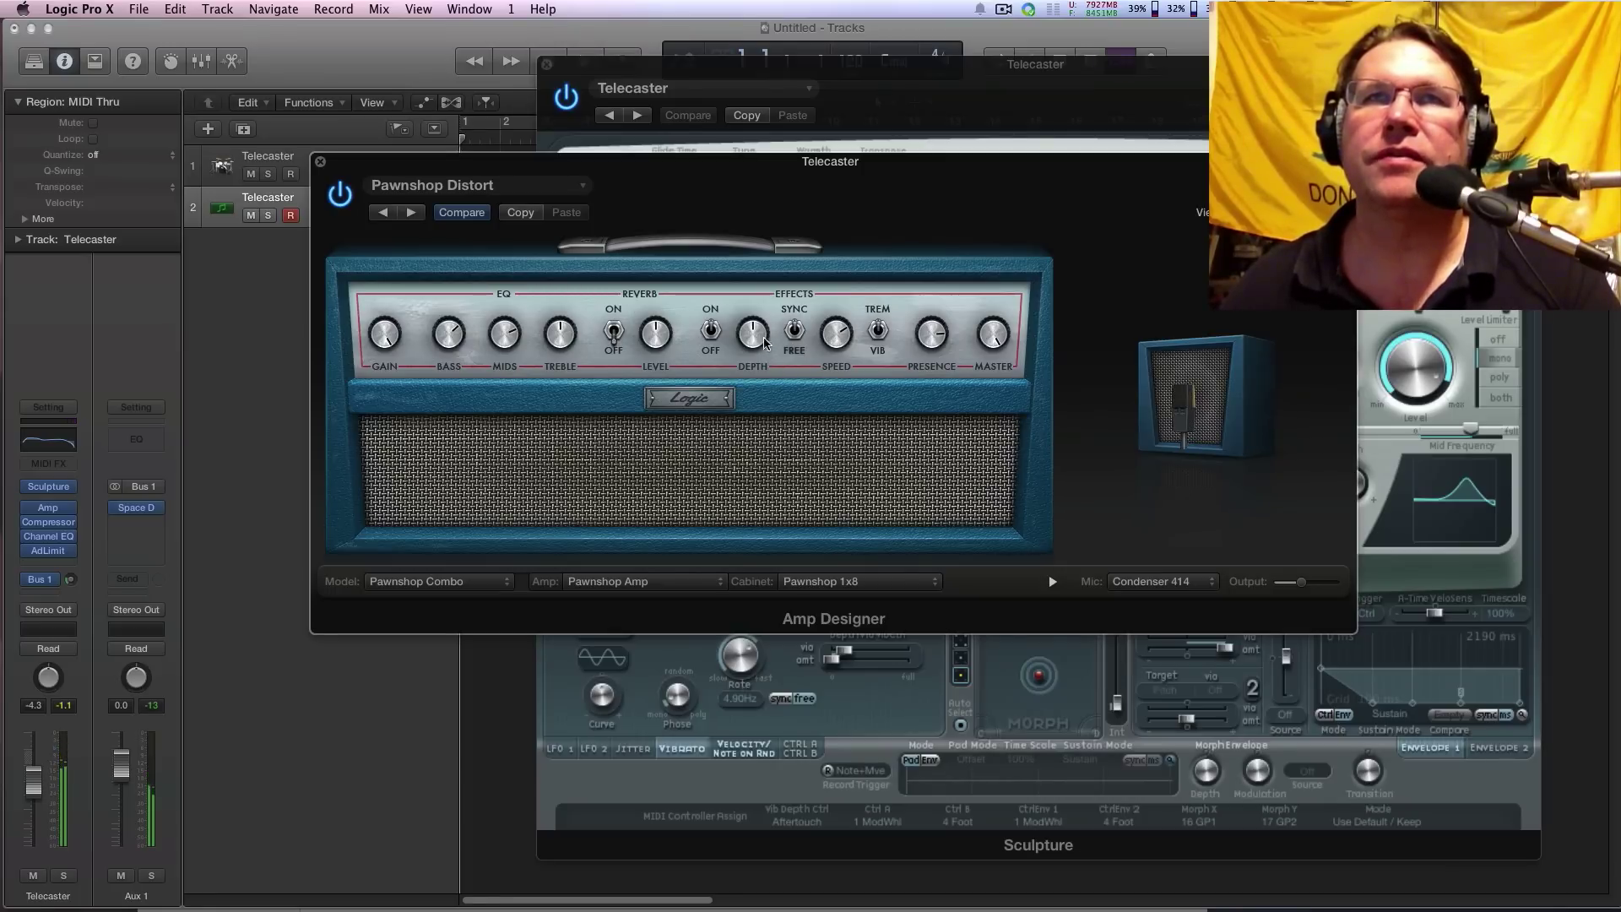
pyautogui.moveTo(840, 339)
pyautogui.mouseDown()
pyautogui.moveTo(830, 326)
pyautogui.moveTo(831, 344)
pyautogui.mouseUp()
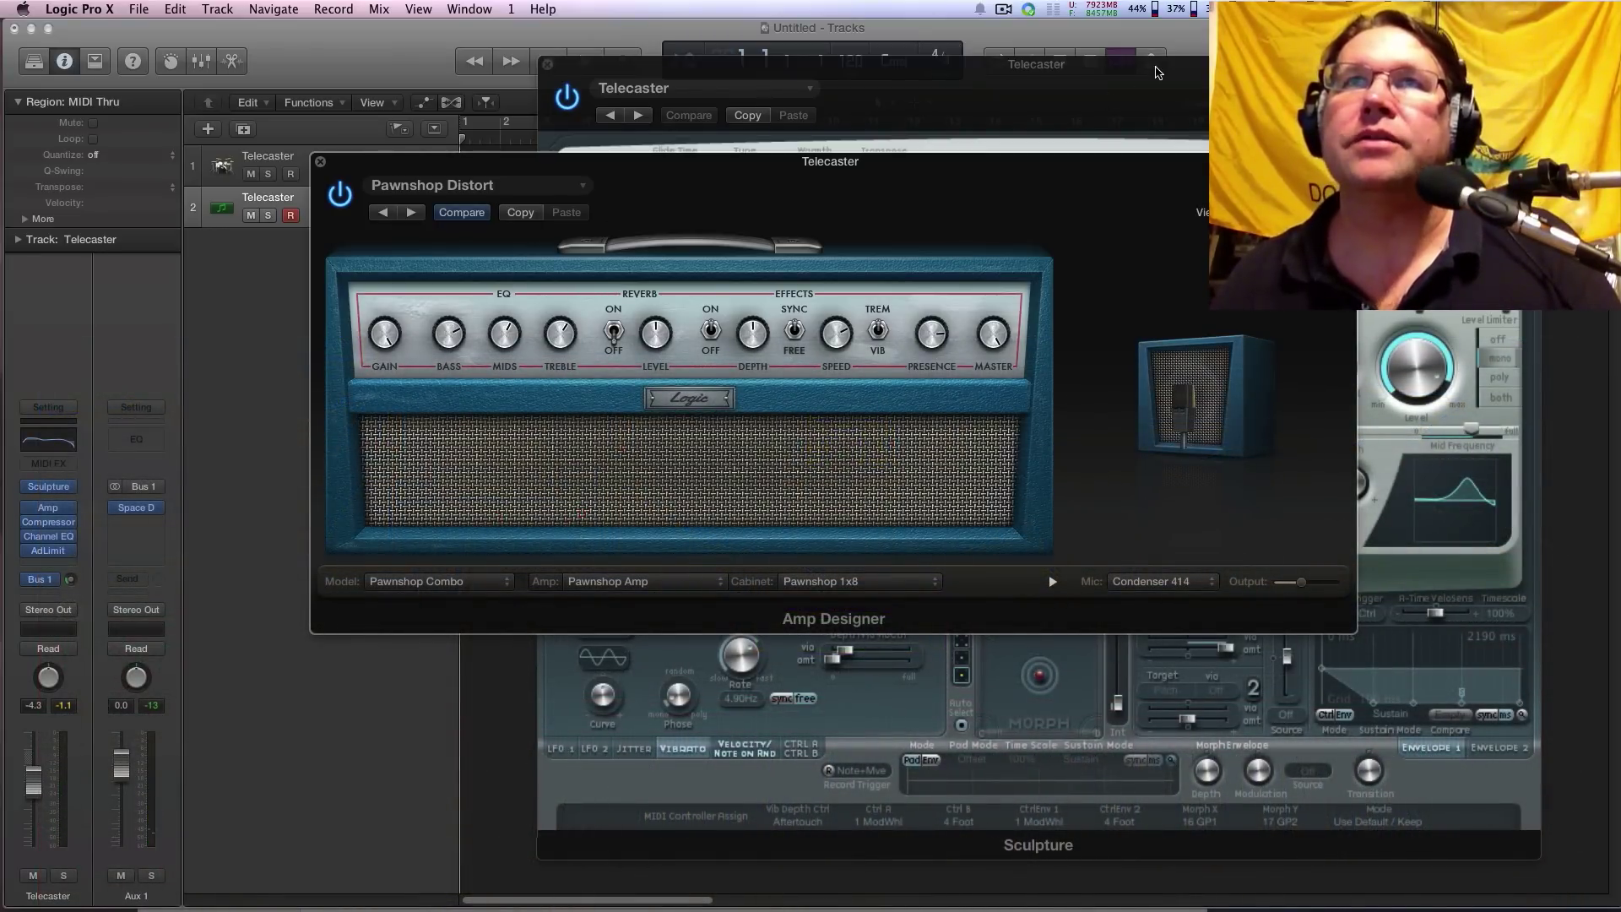
# Reposition the Sculpture window and place the Amp Designer window in front of it.
pyautogui.moveTo(1159, 71); pyautogui.dragTo(1135, 74)
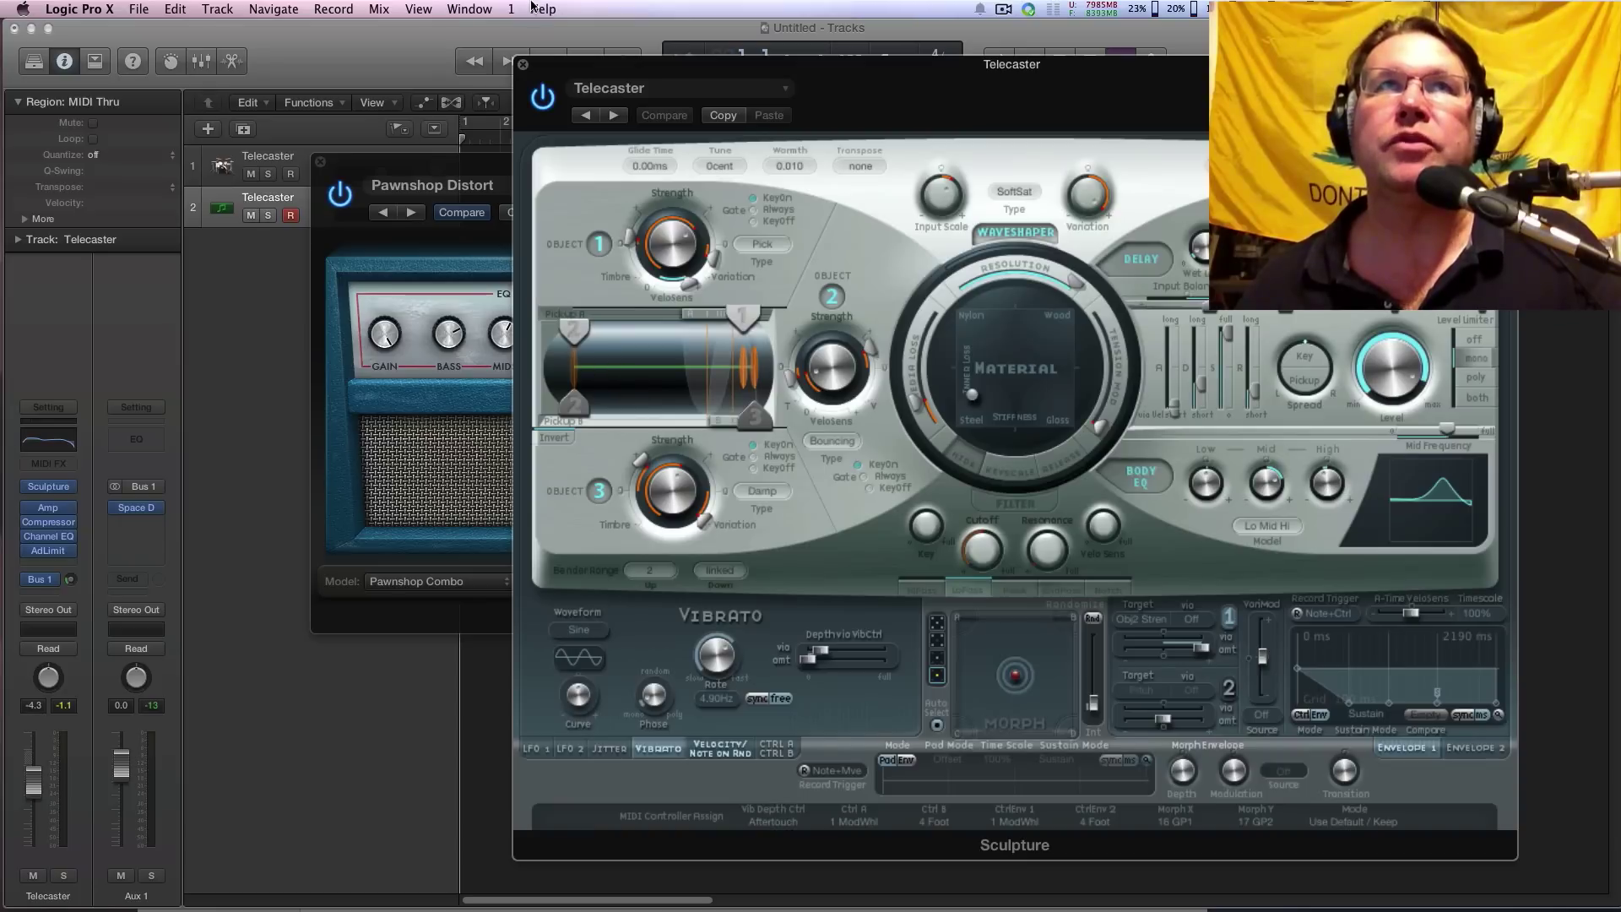
pyautogui.moveTo(585, 71); pyautogui.dragTo(602, 79)
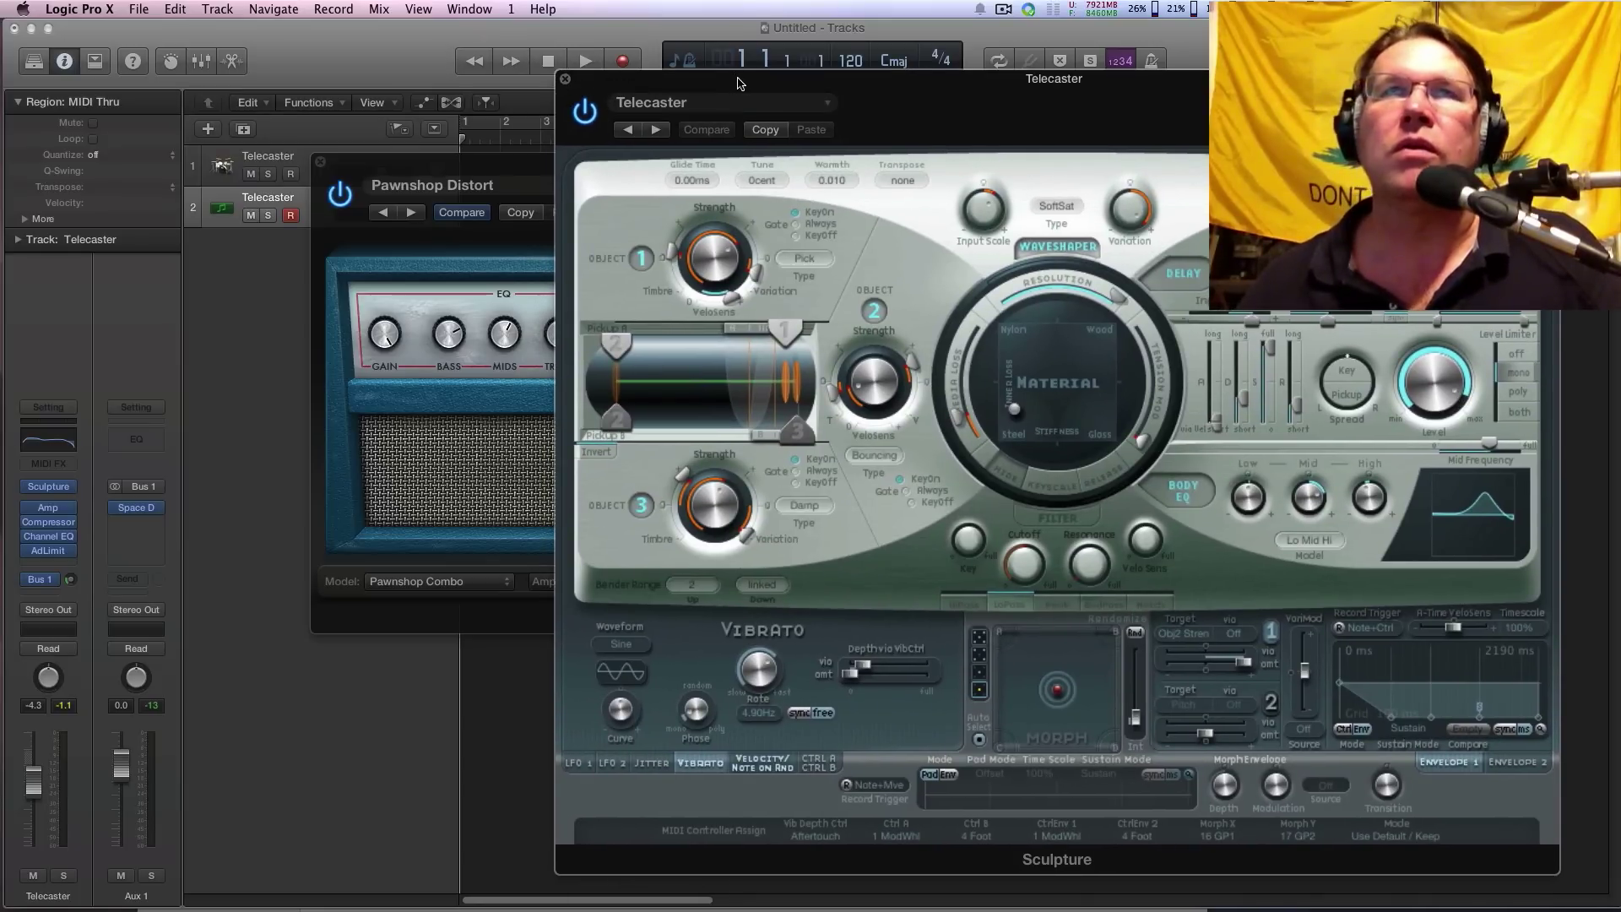
pyautogui.moveTo(740, 82); pyautogui.dragTo(771, 126)
pyautogui.moveTo(541, 160); pyautogui.dragTo(604, 150)
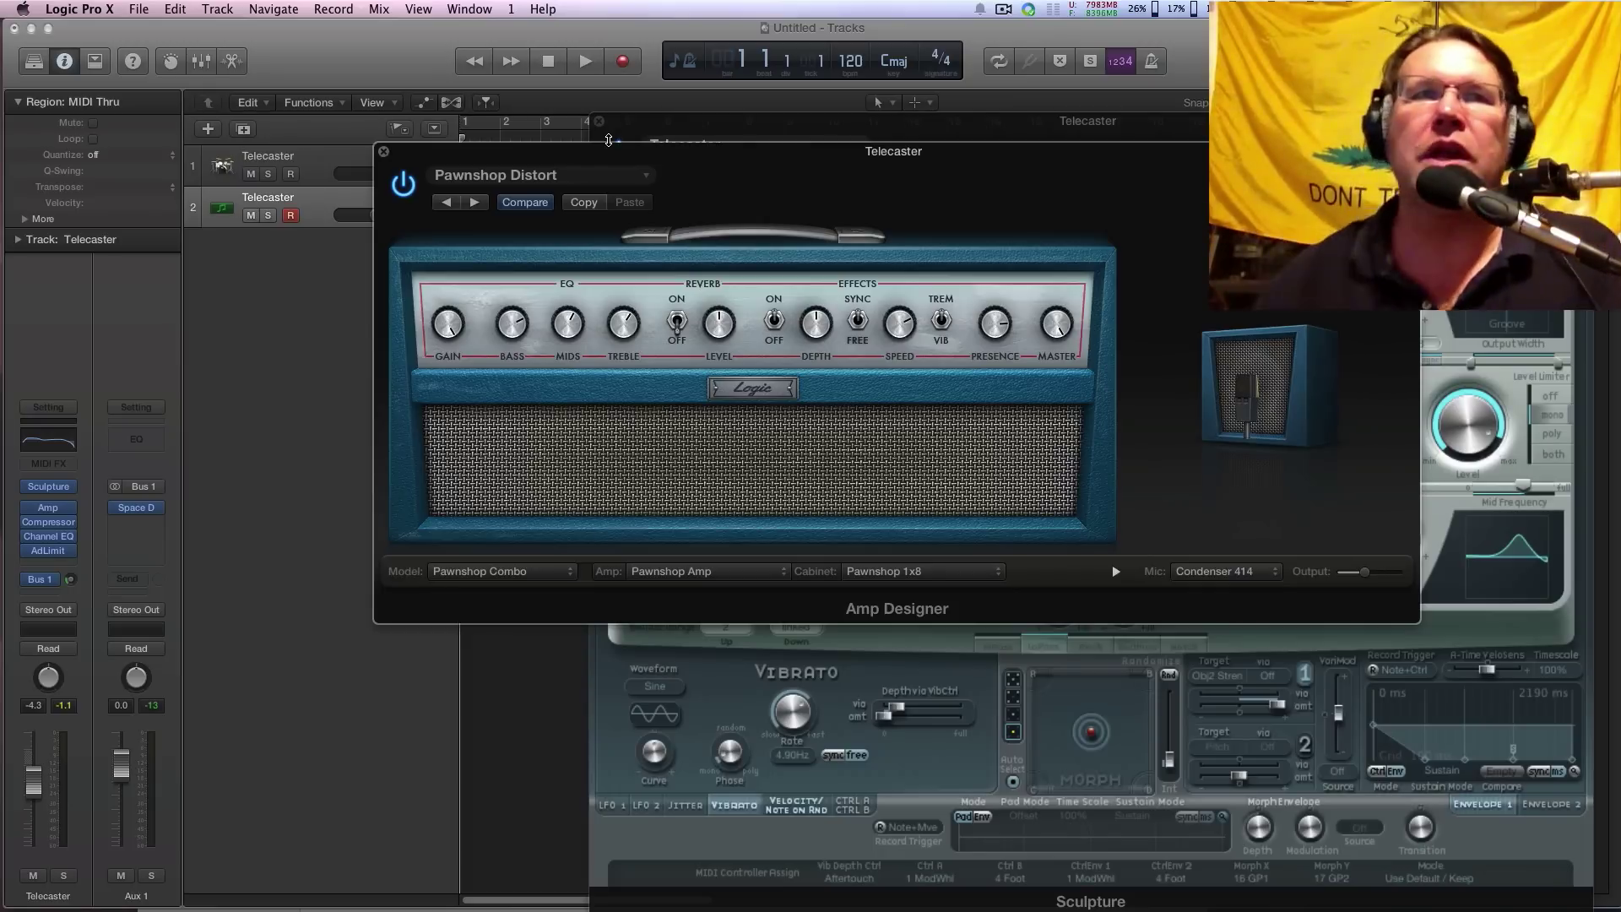
# Load the High Octane Distort preset from Amp Designer's Distorted tones and turn down its mids and bass.
pyautogui.click(507, 174)
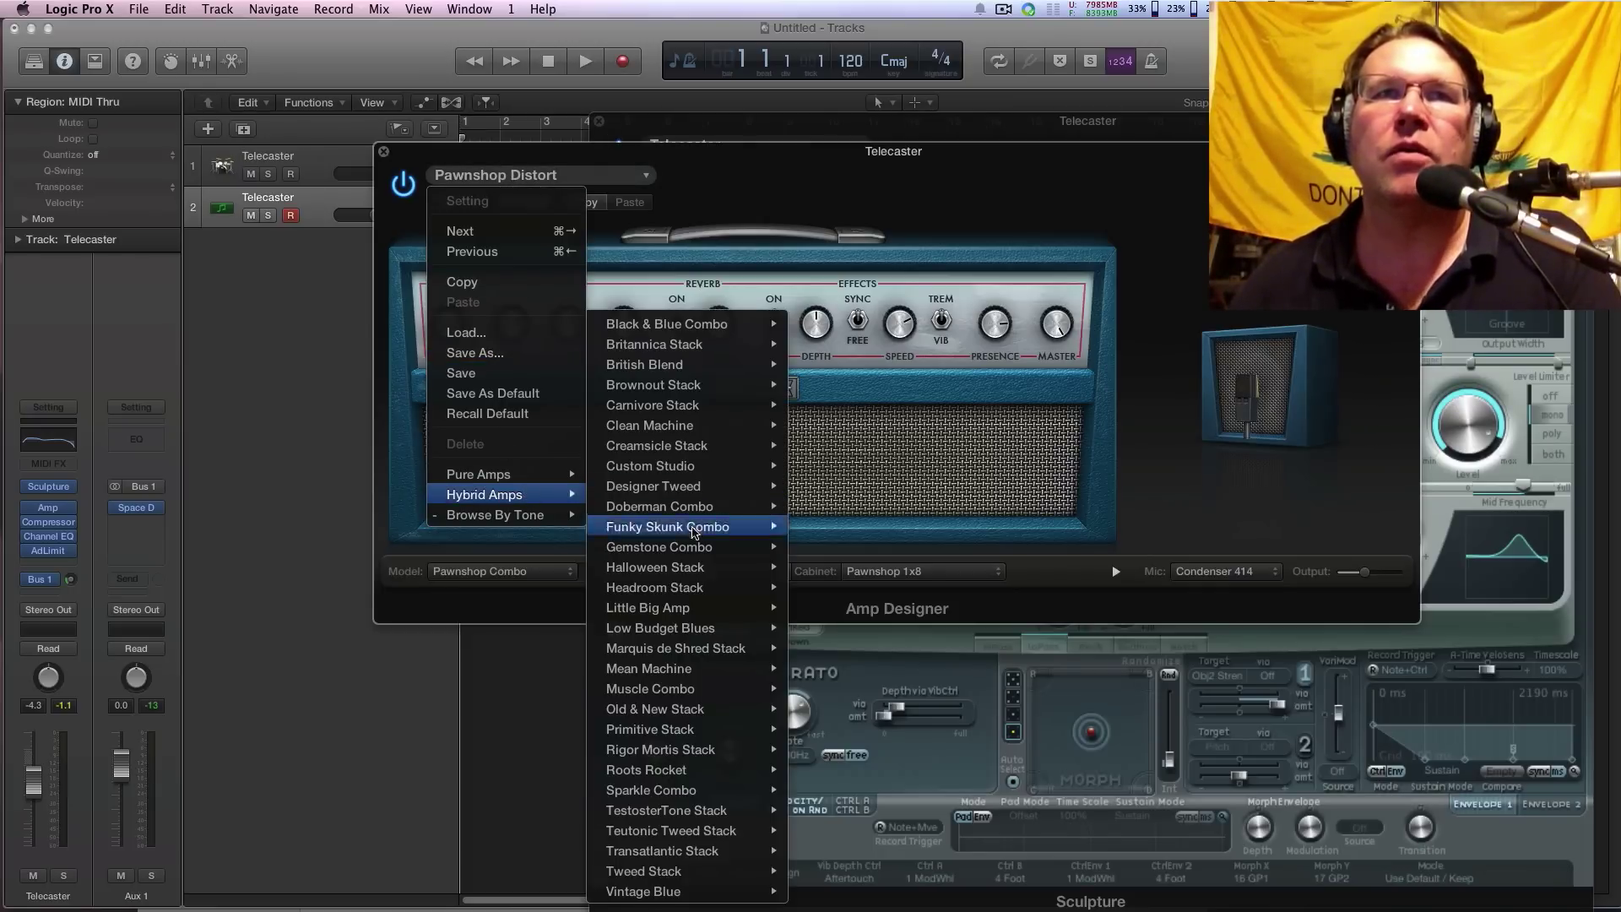
pyautogui.moveTo(506, 515)
pyautogui.moveTo(671, 557)
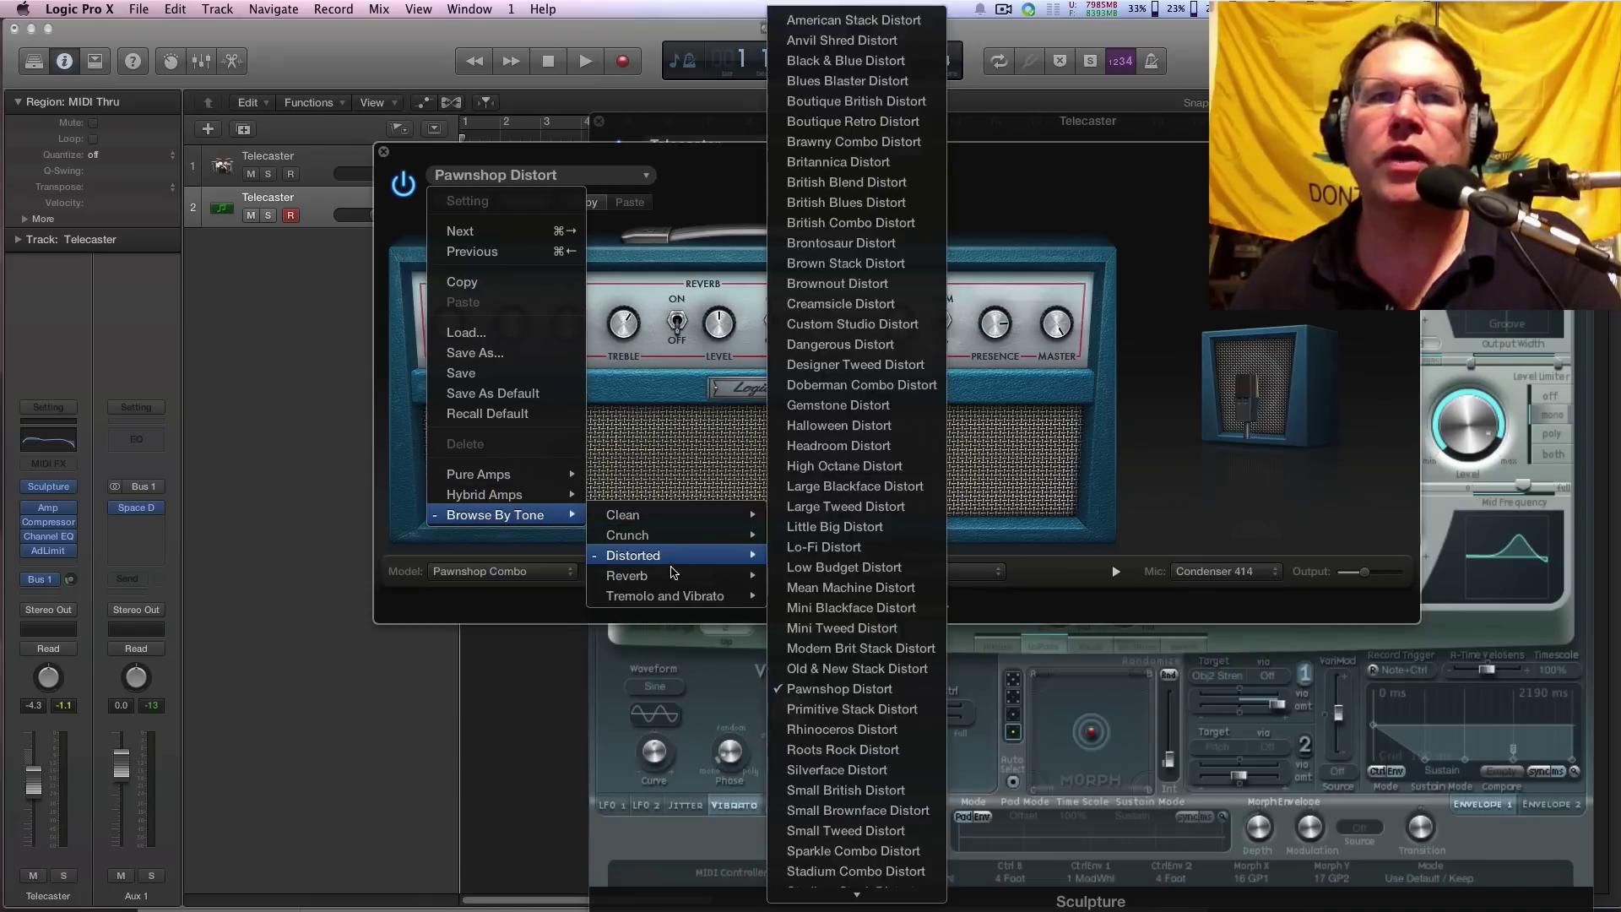
pyautogui.scroll(-5, 853, 836)
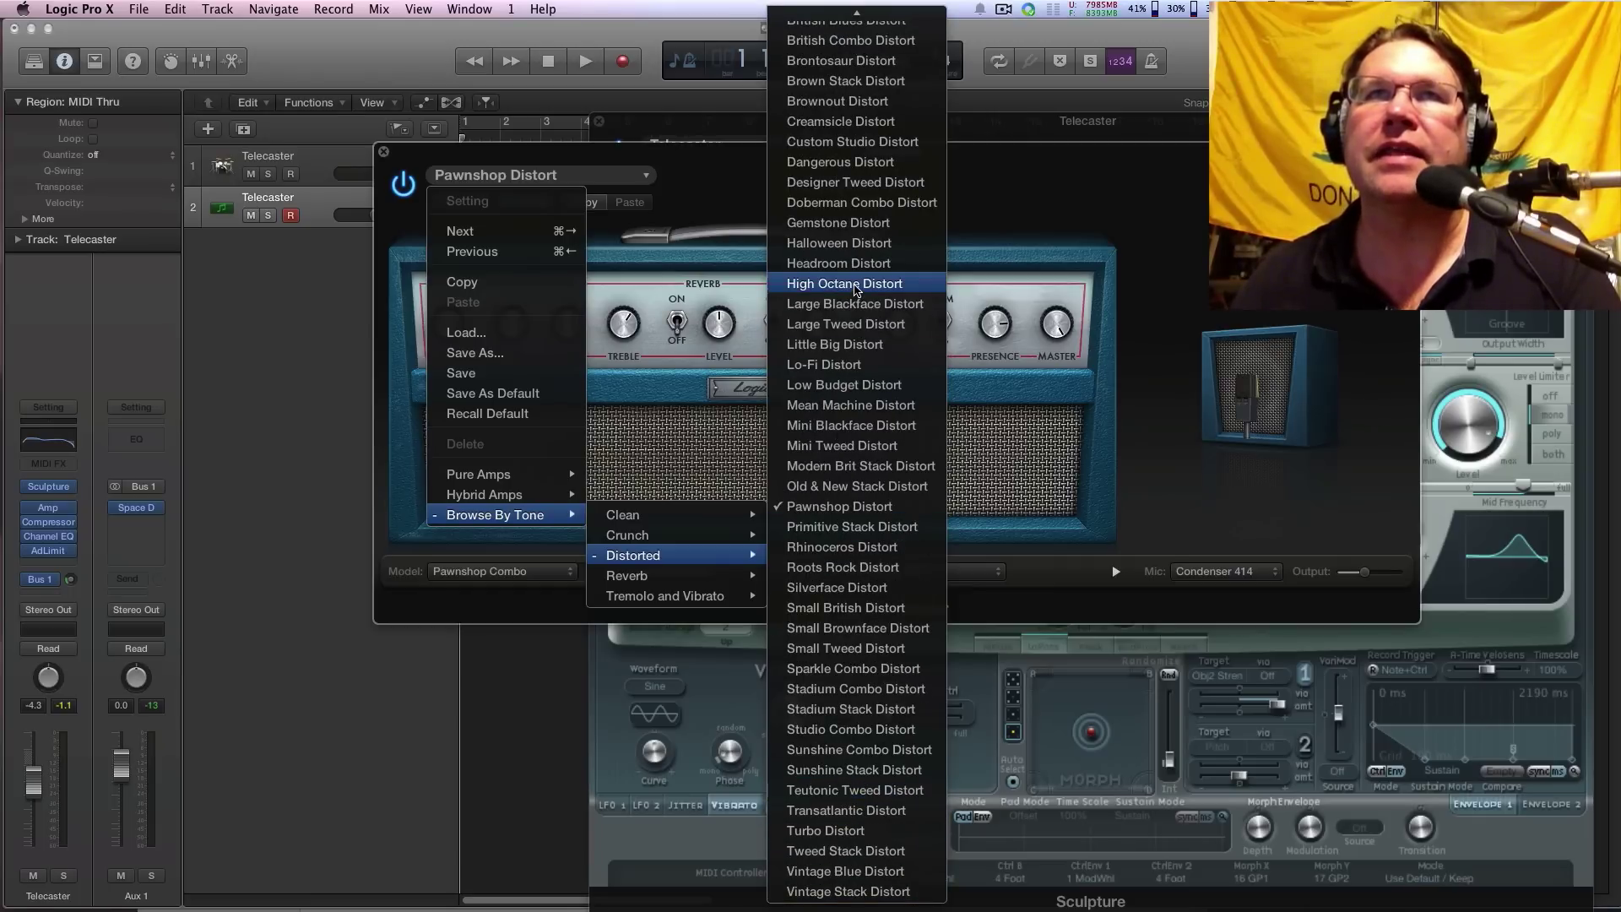
pyautogui.click(855, 285)
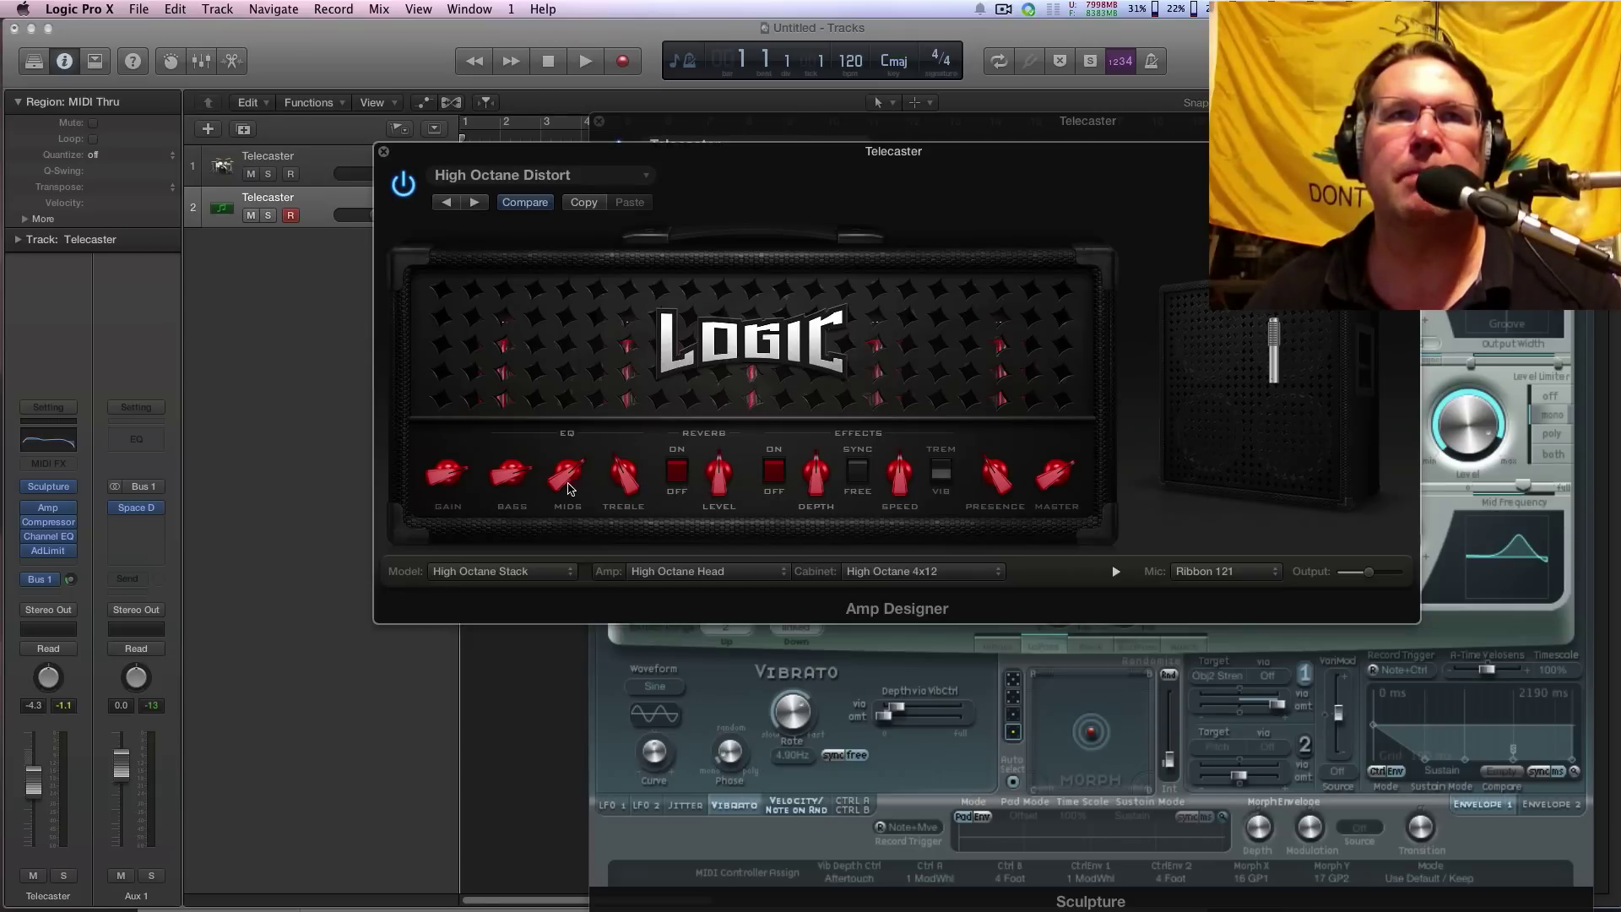
pyautogui.moveTo(568, 488); pyautogui.dragTo(610, 459)
pyautogui.moveTo(499, 487); pyautogui.dragTo(507, 486)
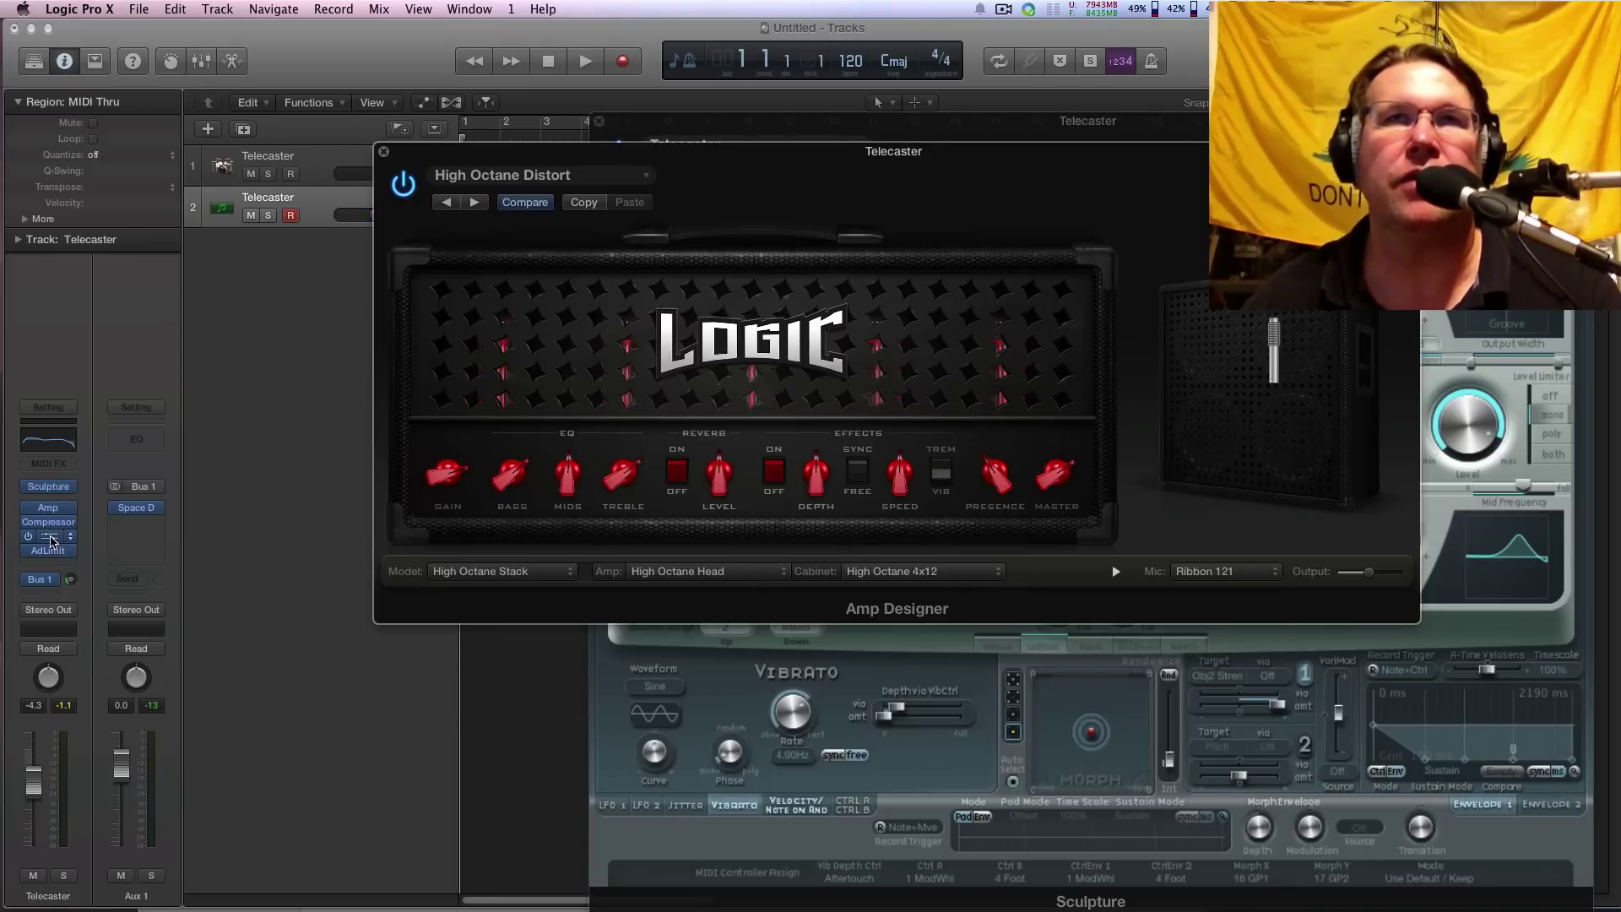
# Open the Channel EQ on the Telecaster channel strip and reposition its window over the lower part of Amp Designer.
pyautogui.click(51, 541)
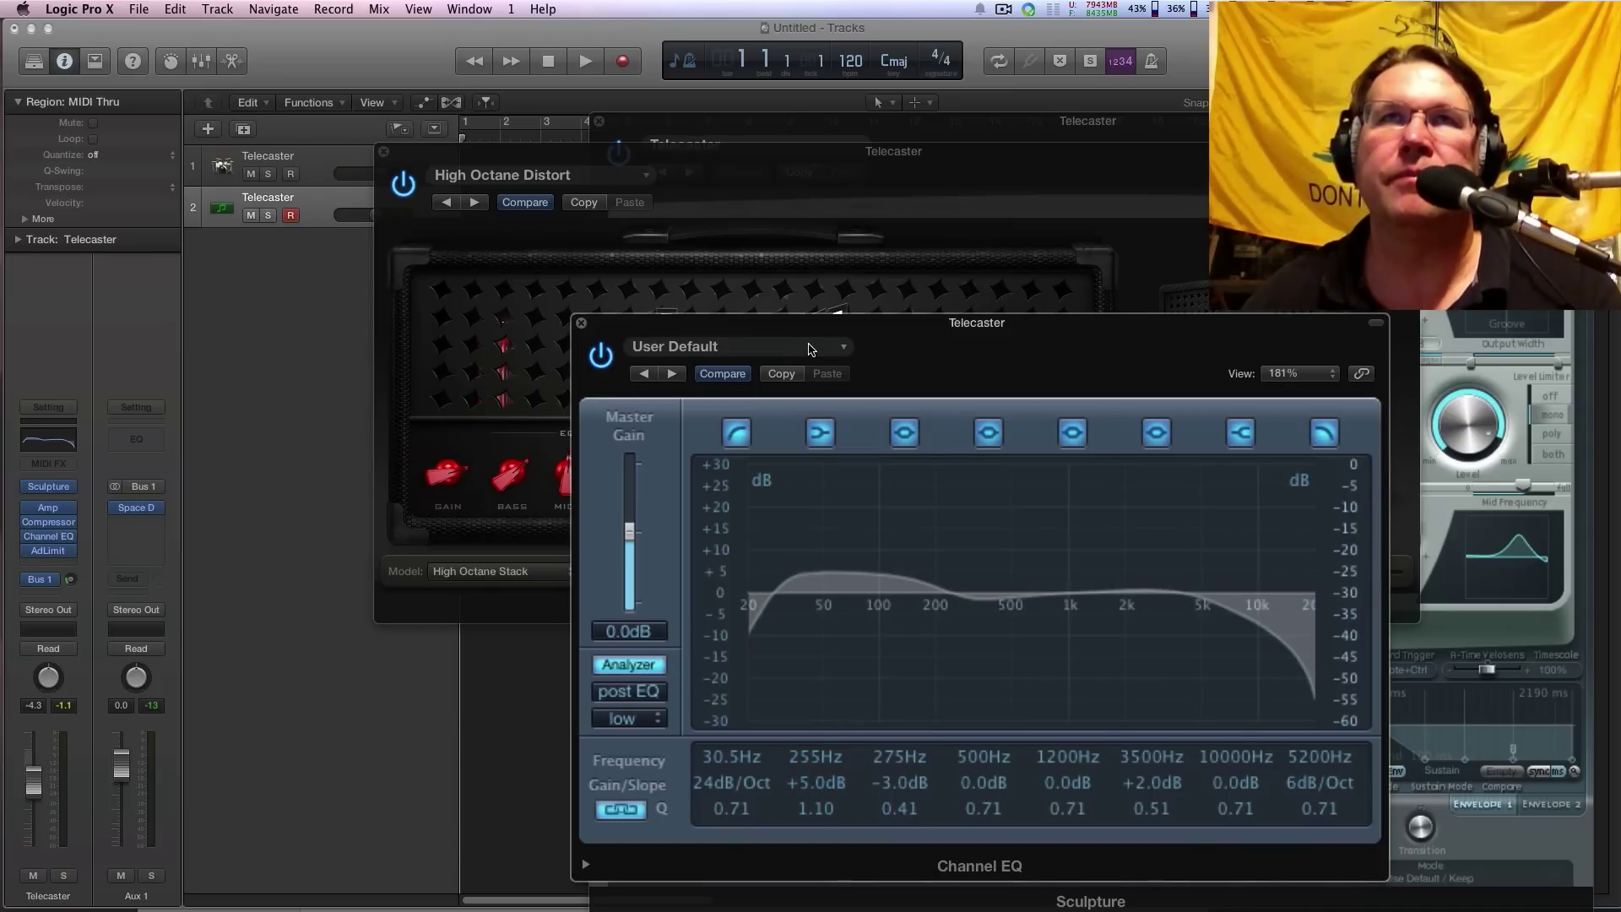
pyautogui.moveTo(764, 329); pyautogui.dragTo(598, 610)
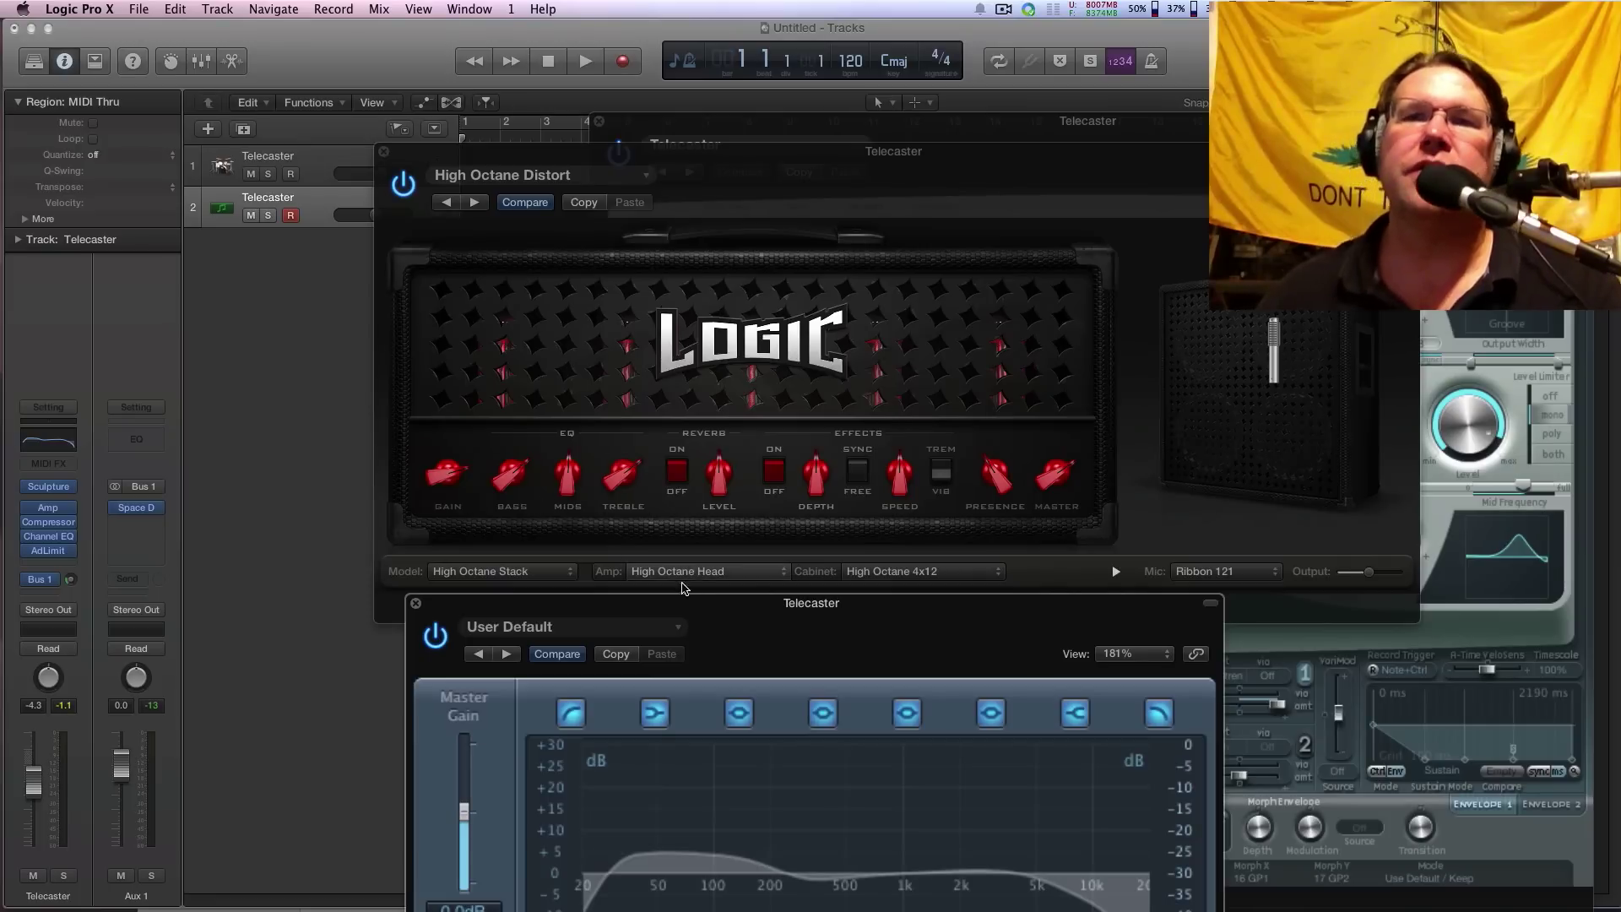
pyautogui.moveTo(735, 619); pyautogui.dragTo(828, 465)
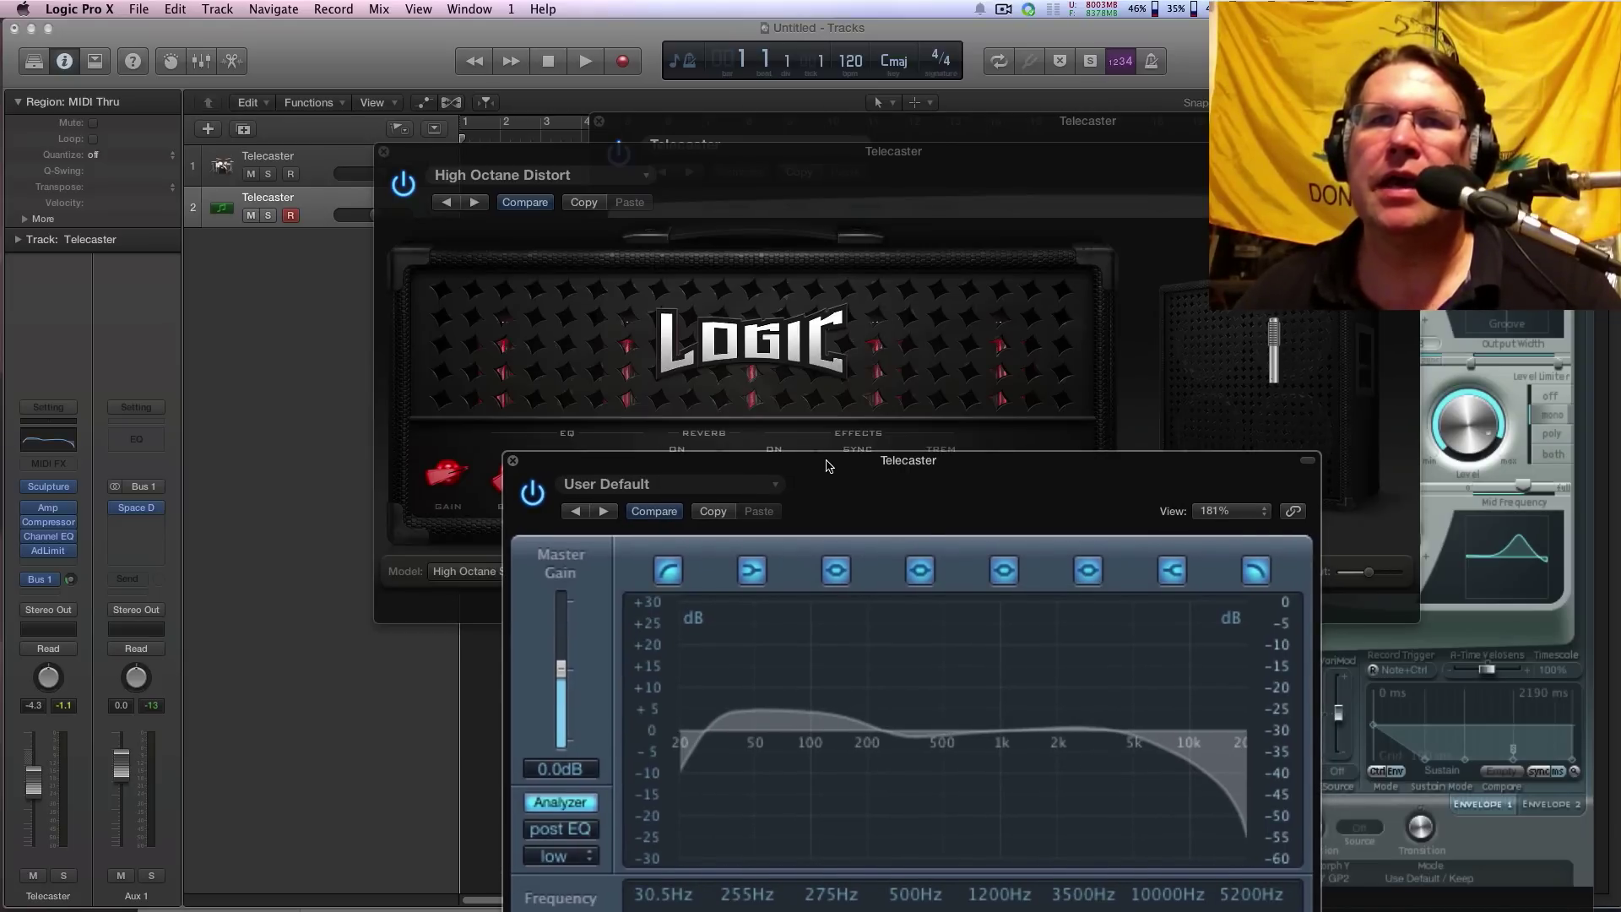
# Move the Channel EQ window up, then bring Sculpture to the front and switch off its Delay and Body EQ sections.
pyautogui.moveTo(827, 465); pyautogui.dragTo(791, 376)
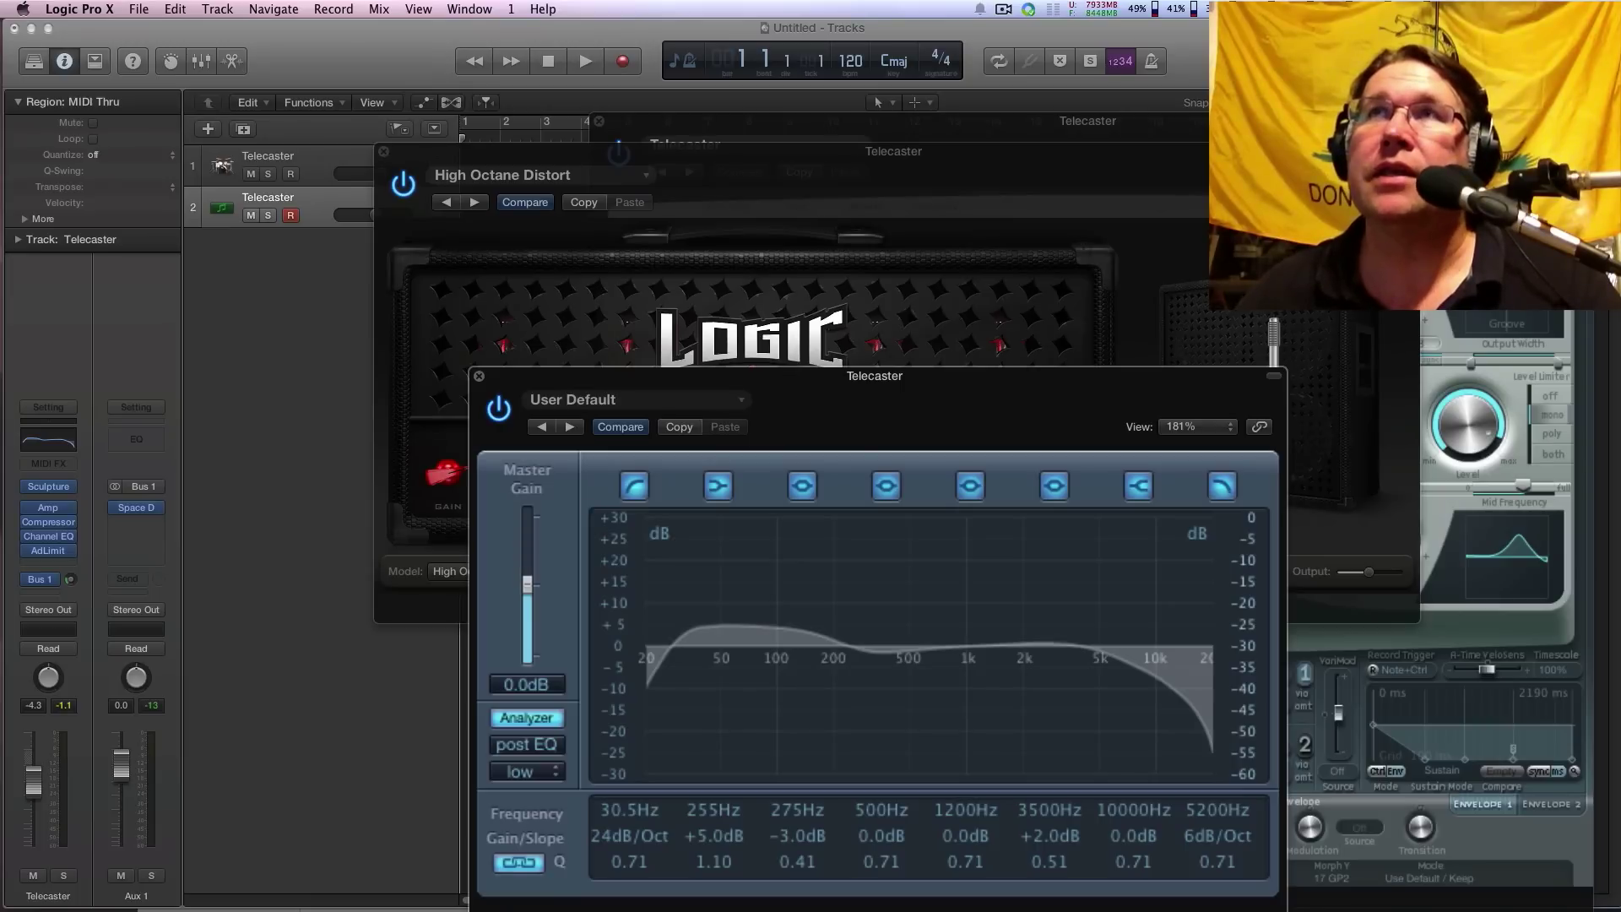
pyautogui.click(706, 126)
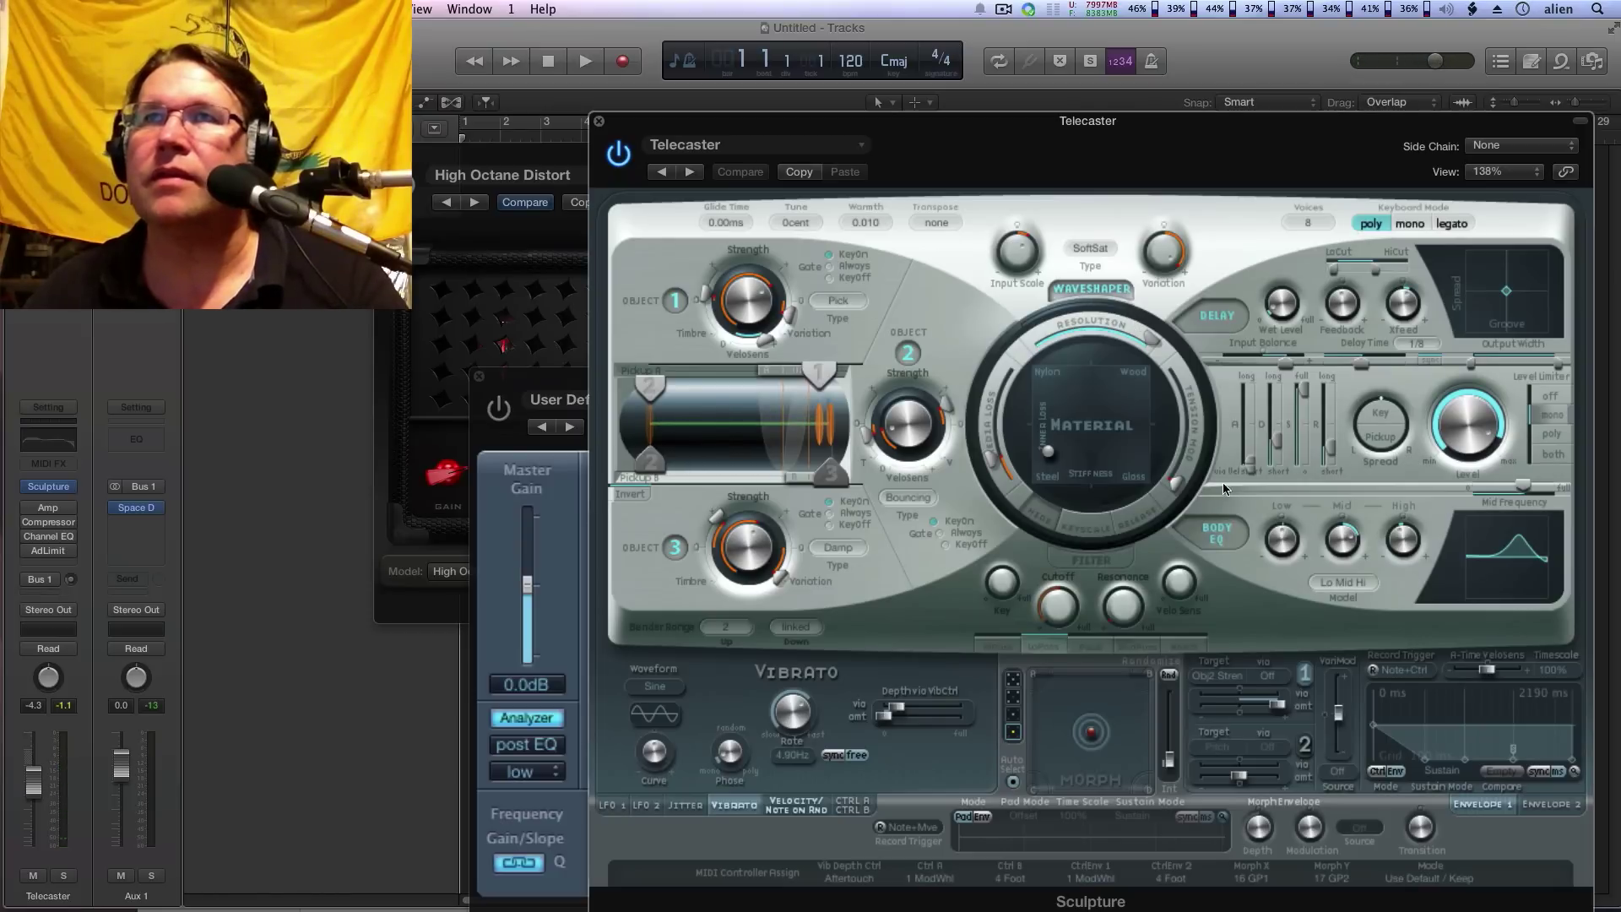
pyautogui.click(1220, 319)
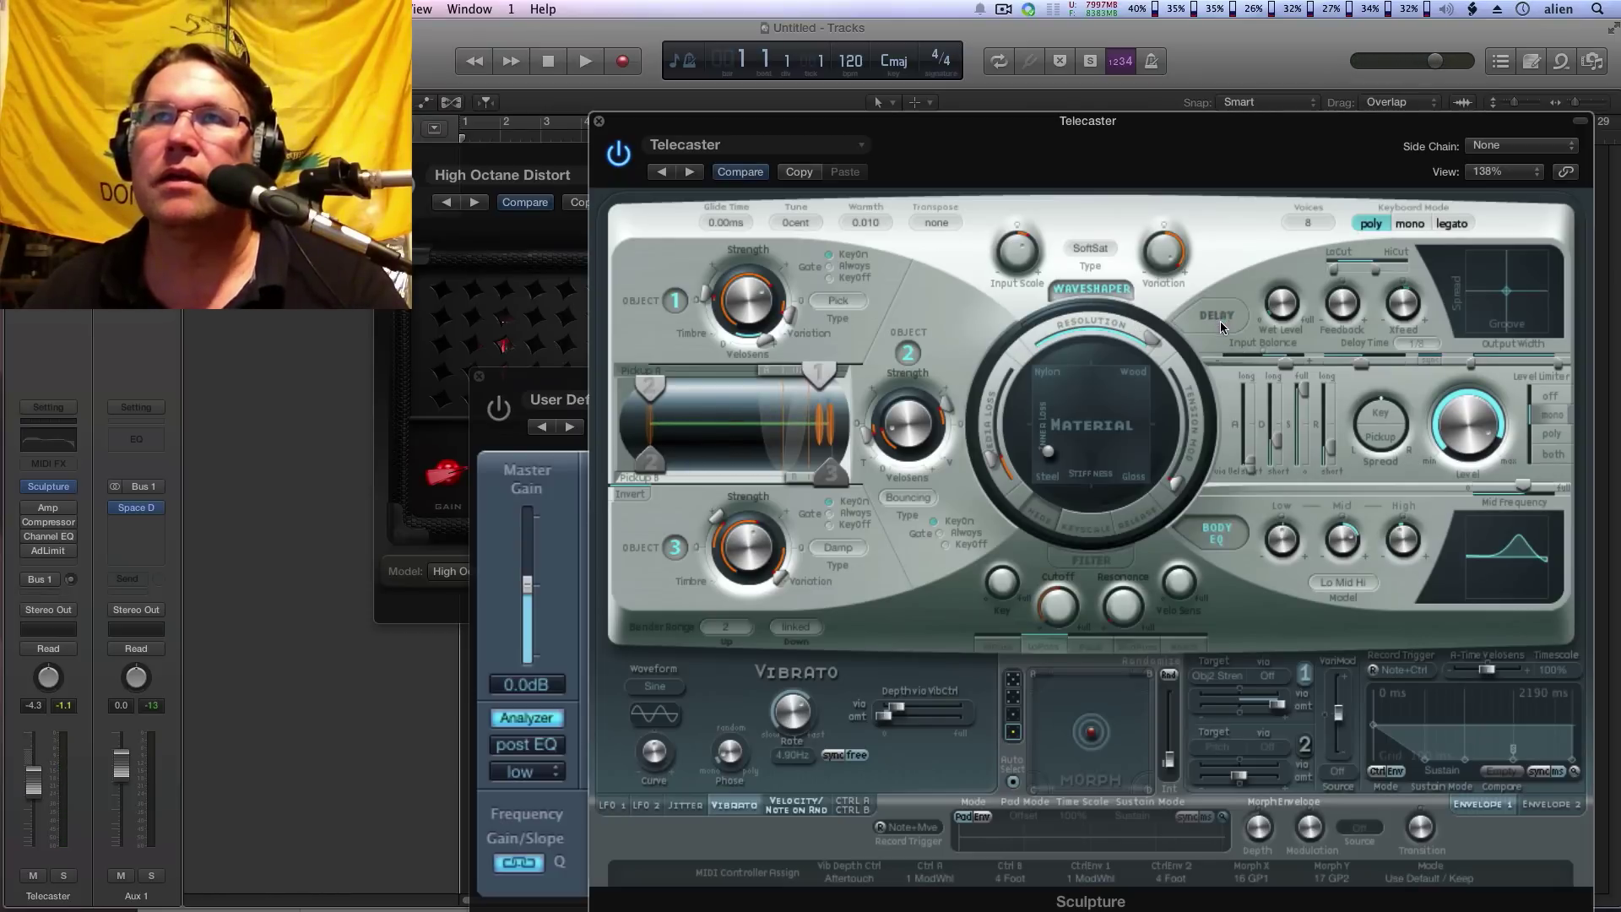
pyautogui.click(1217, 535)
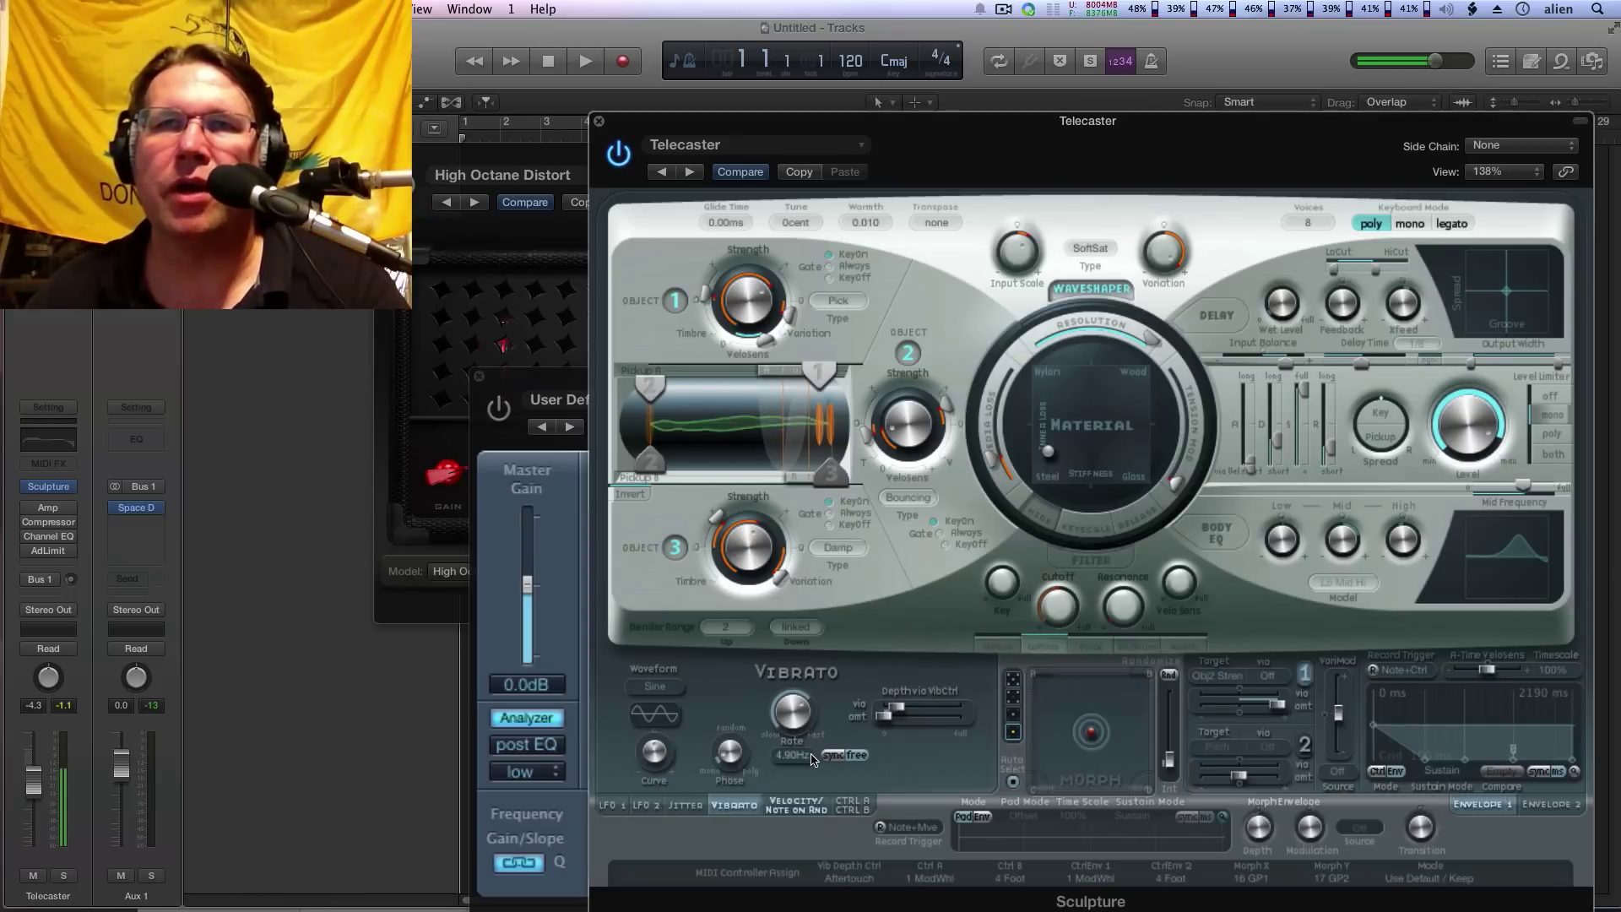
pyautogui.click(655, 685)
pyautogui.click(889, 635)
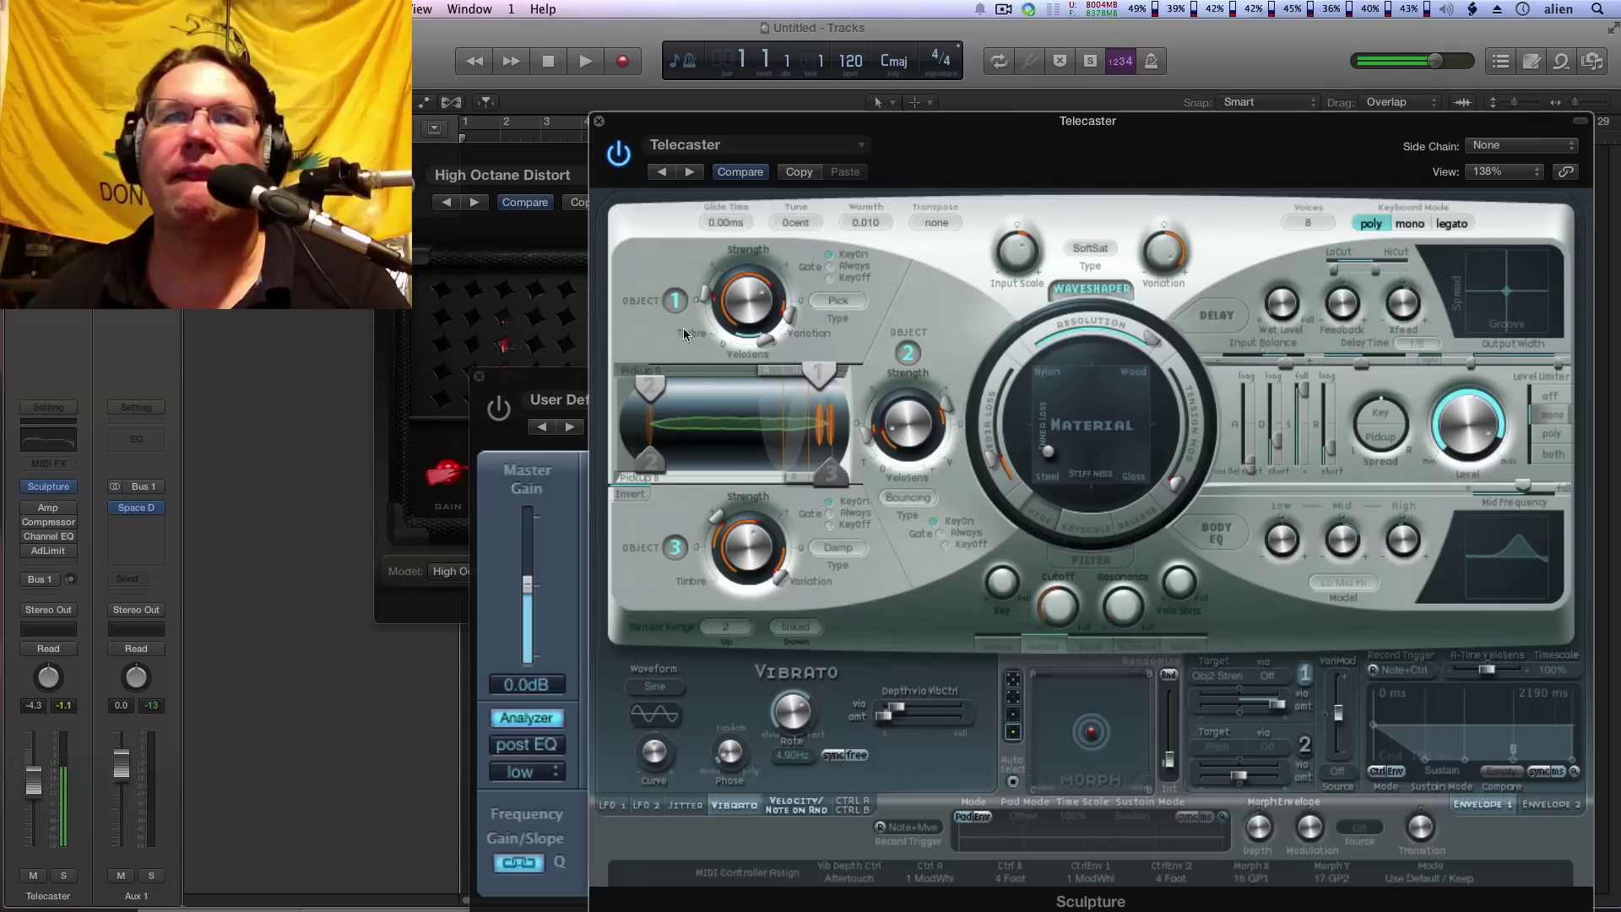
# Switch Sculpture's Objects 3, 2 and 1 off and back on one at a time to compare the sound.
pyautogui.click(674, 548)
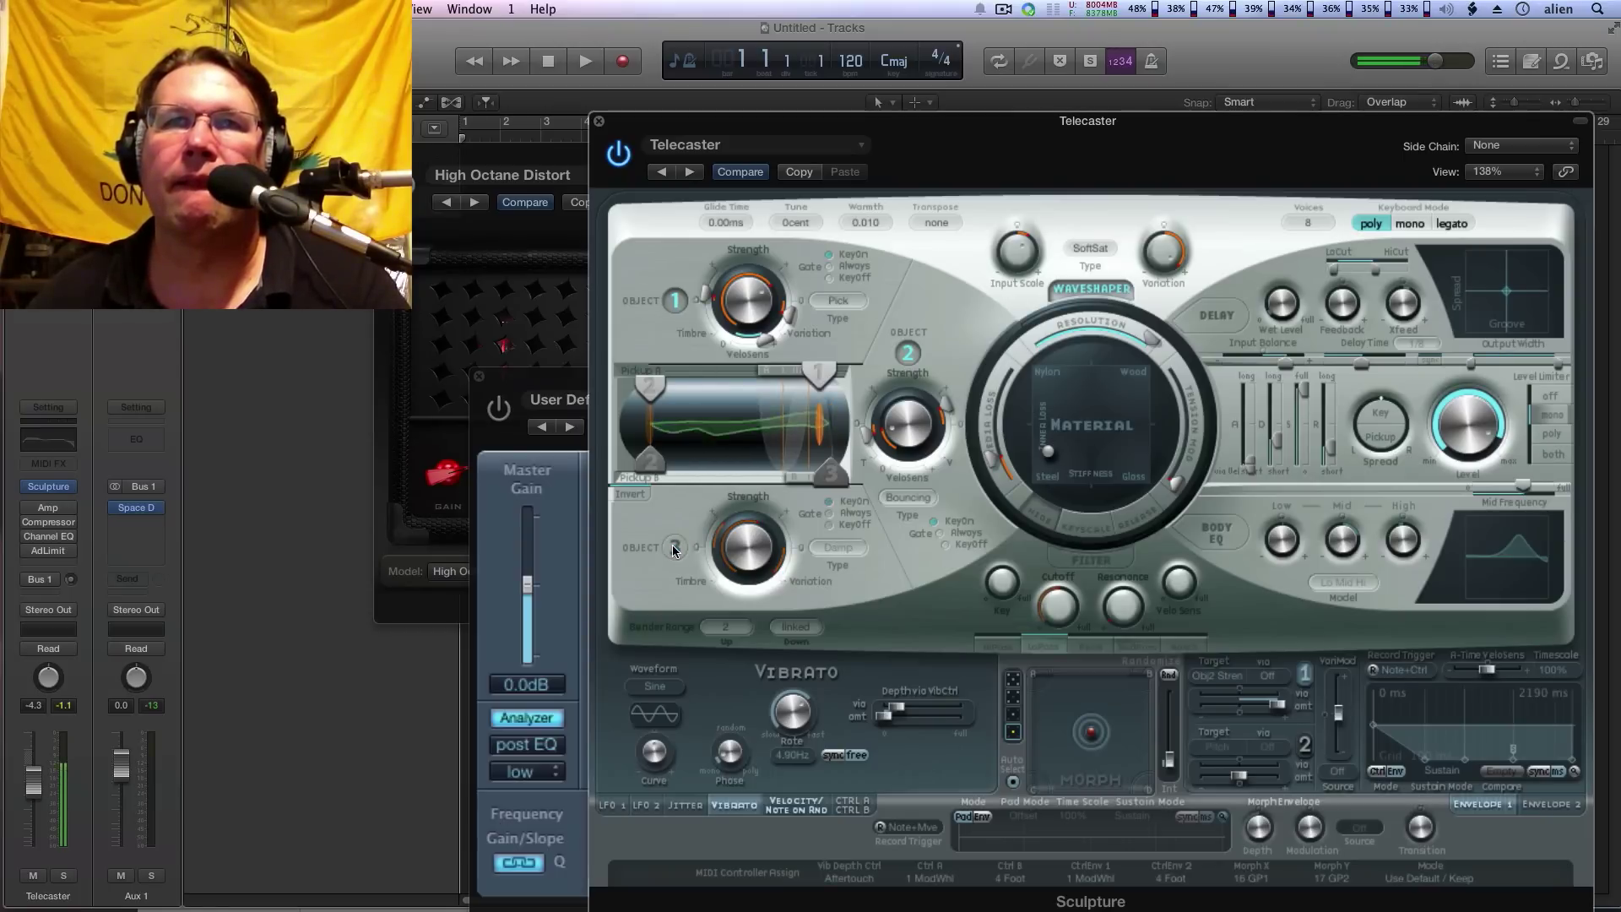
pyautogui.click(673, 549)
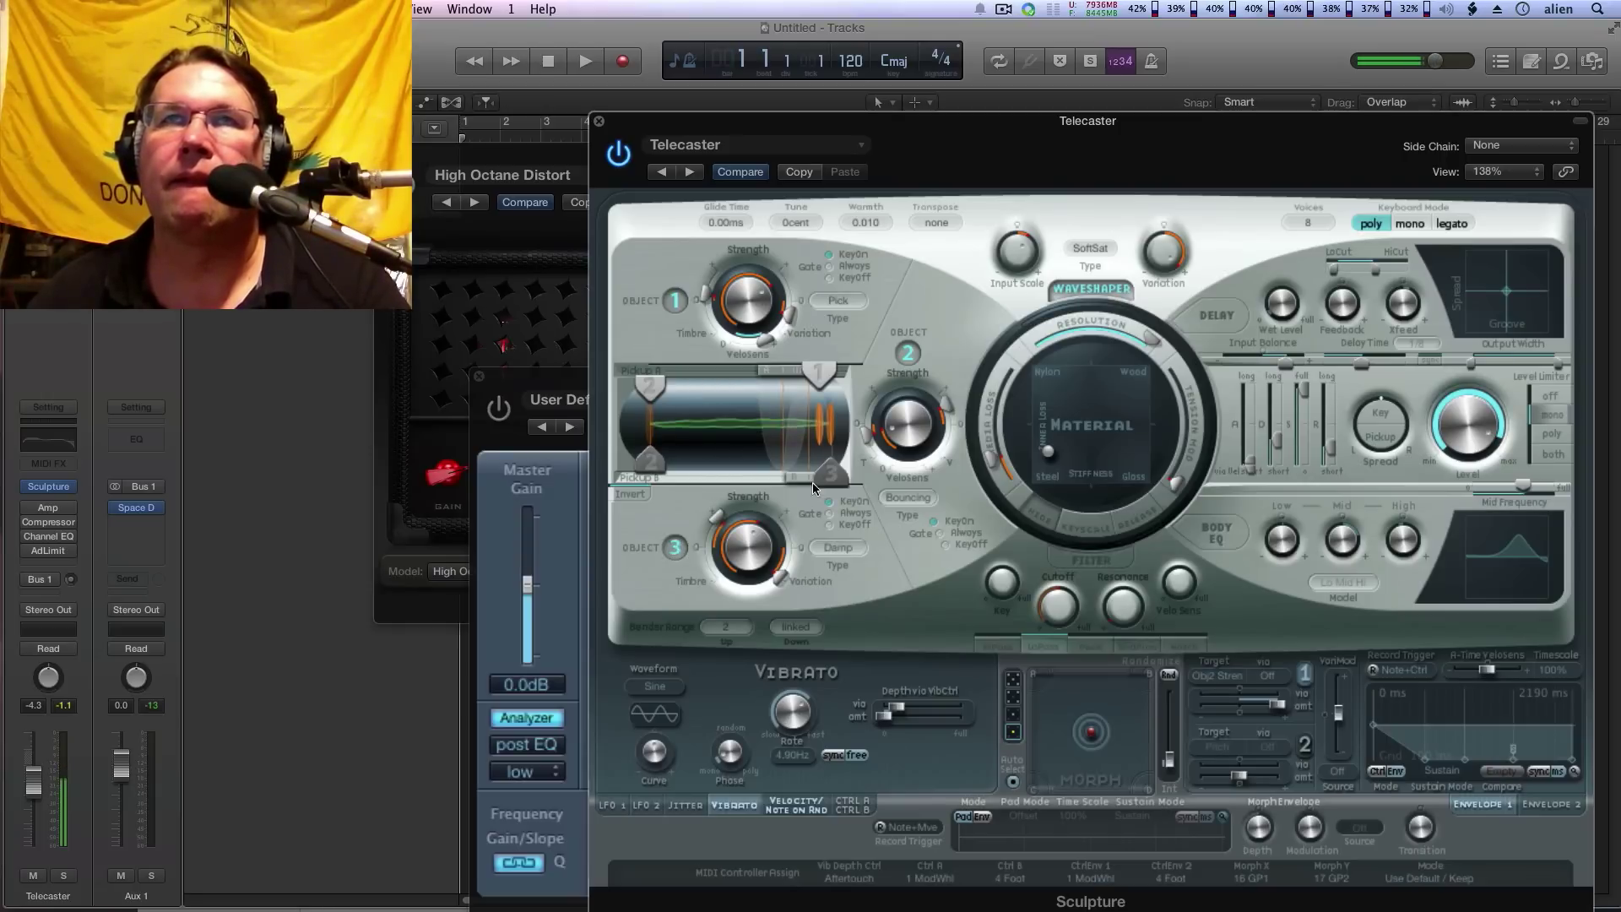
pyautogui.click(906, 352)
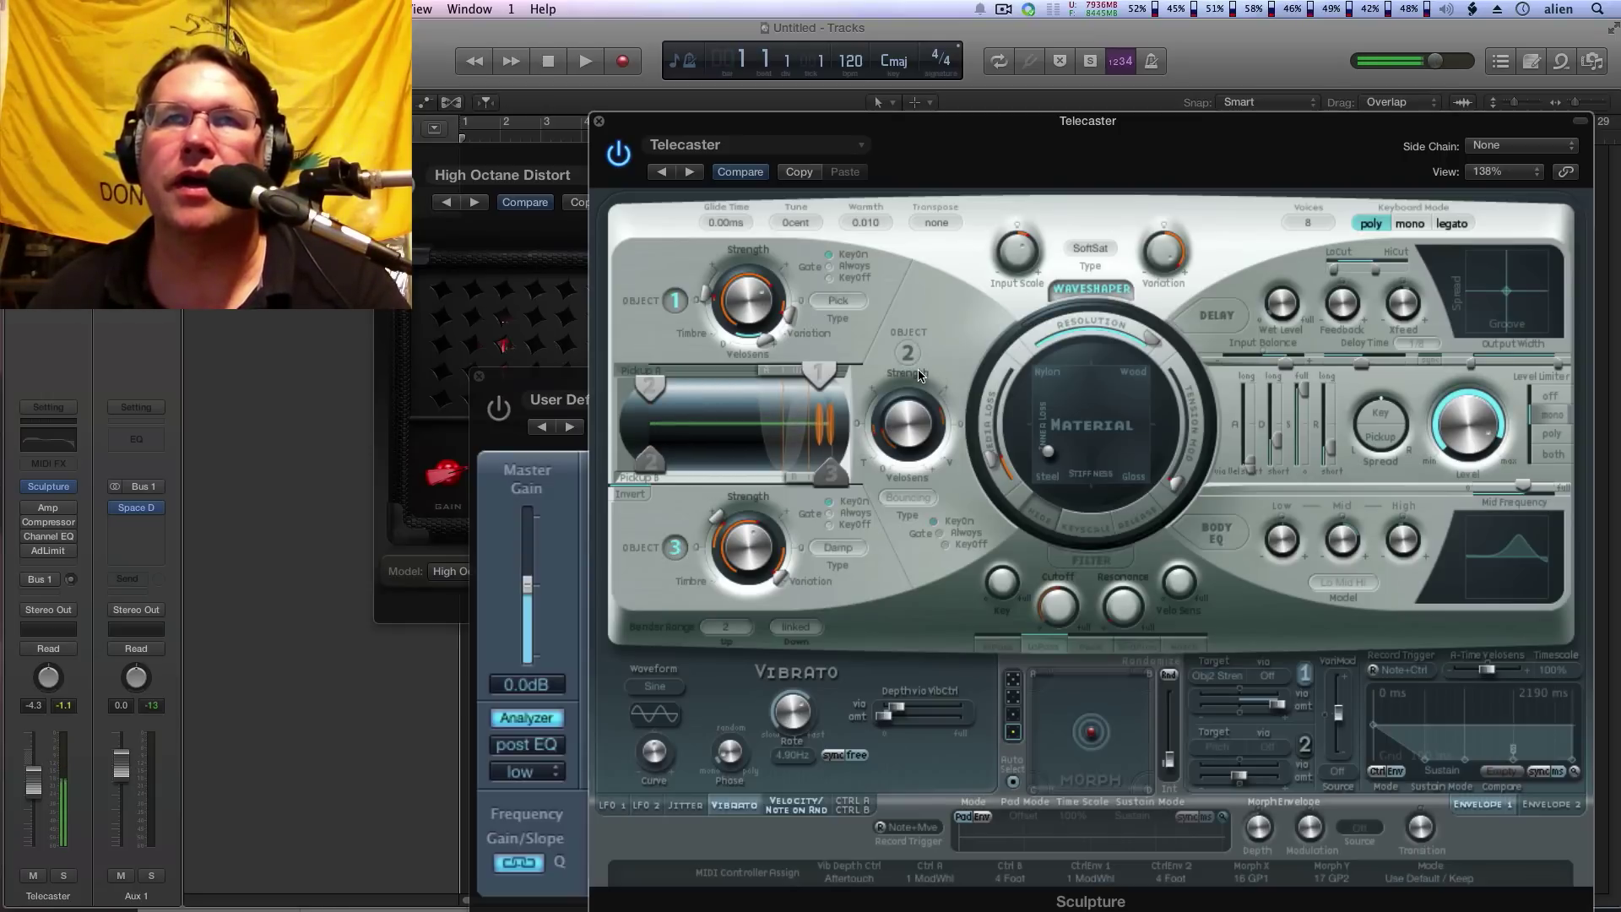
pyautogui.click(906, 353)
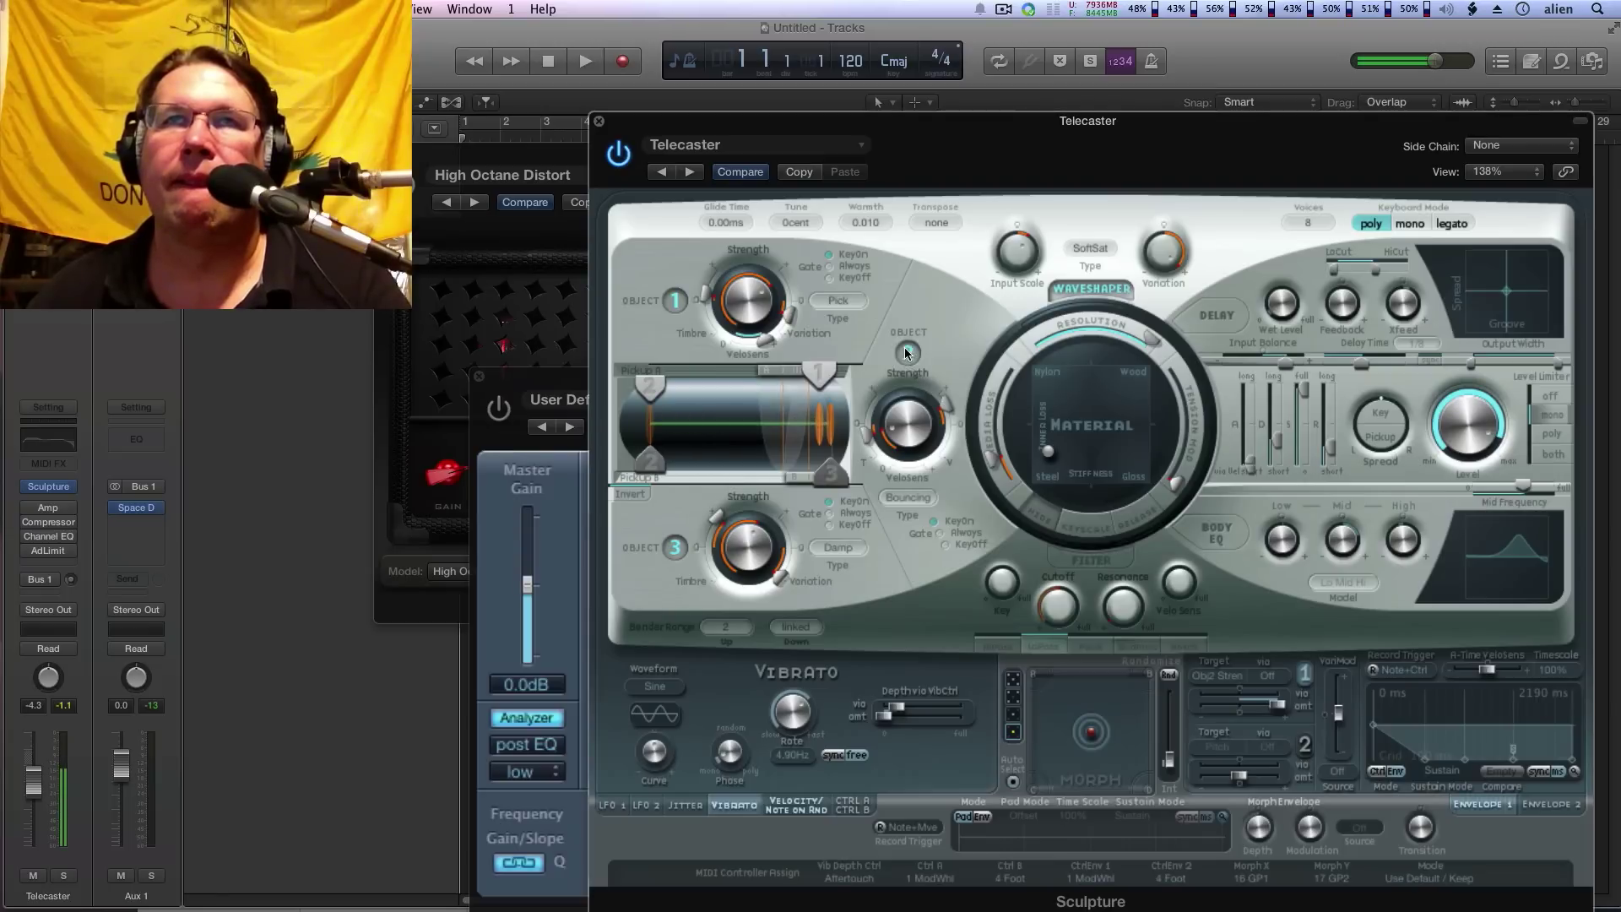
pyautogui.click(674, 301)
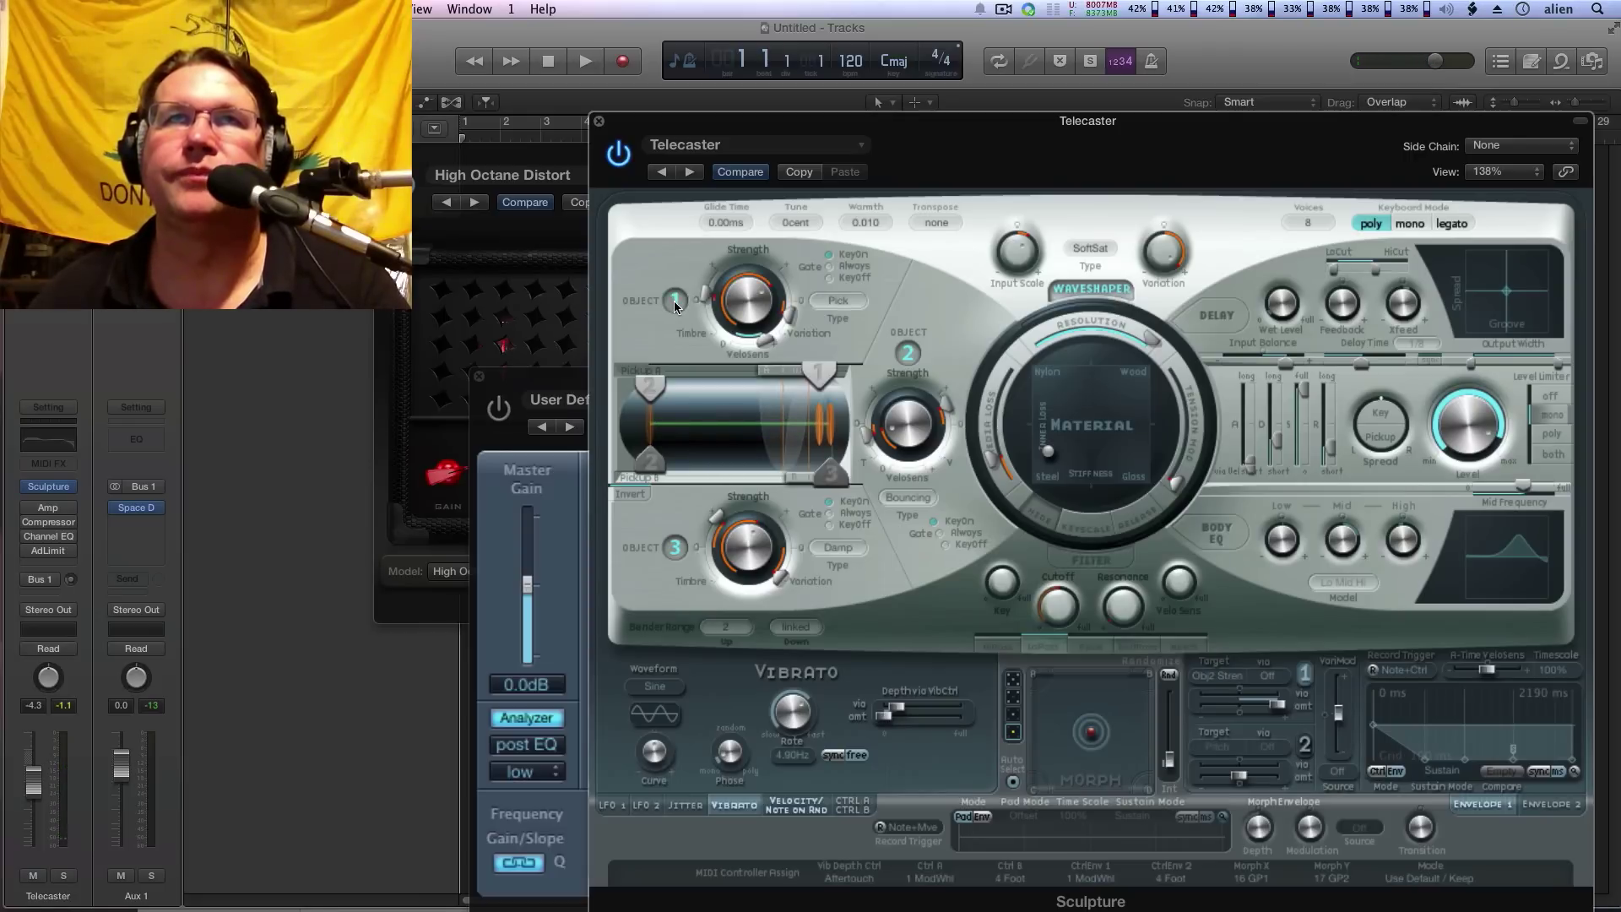
pyautogui.click(674, 300)
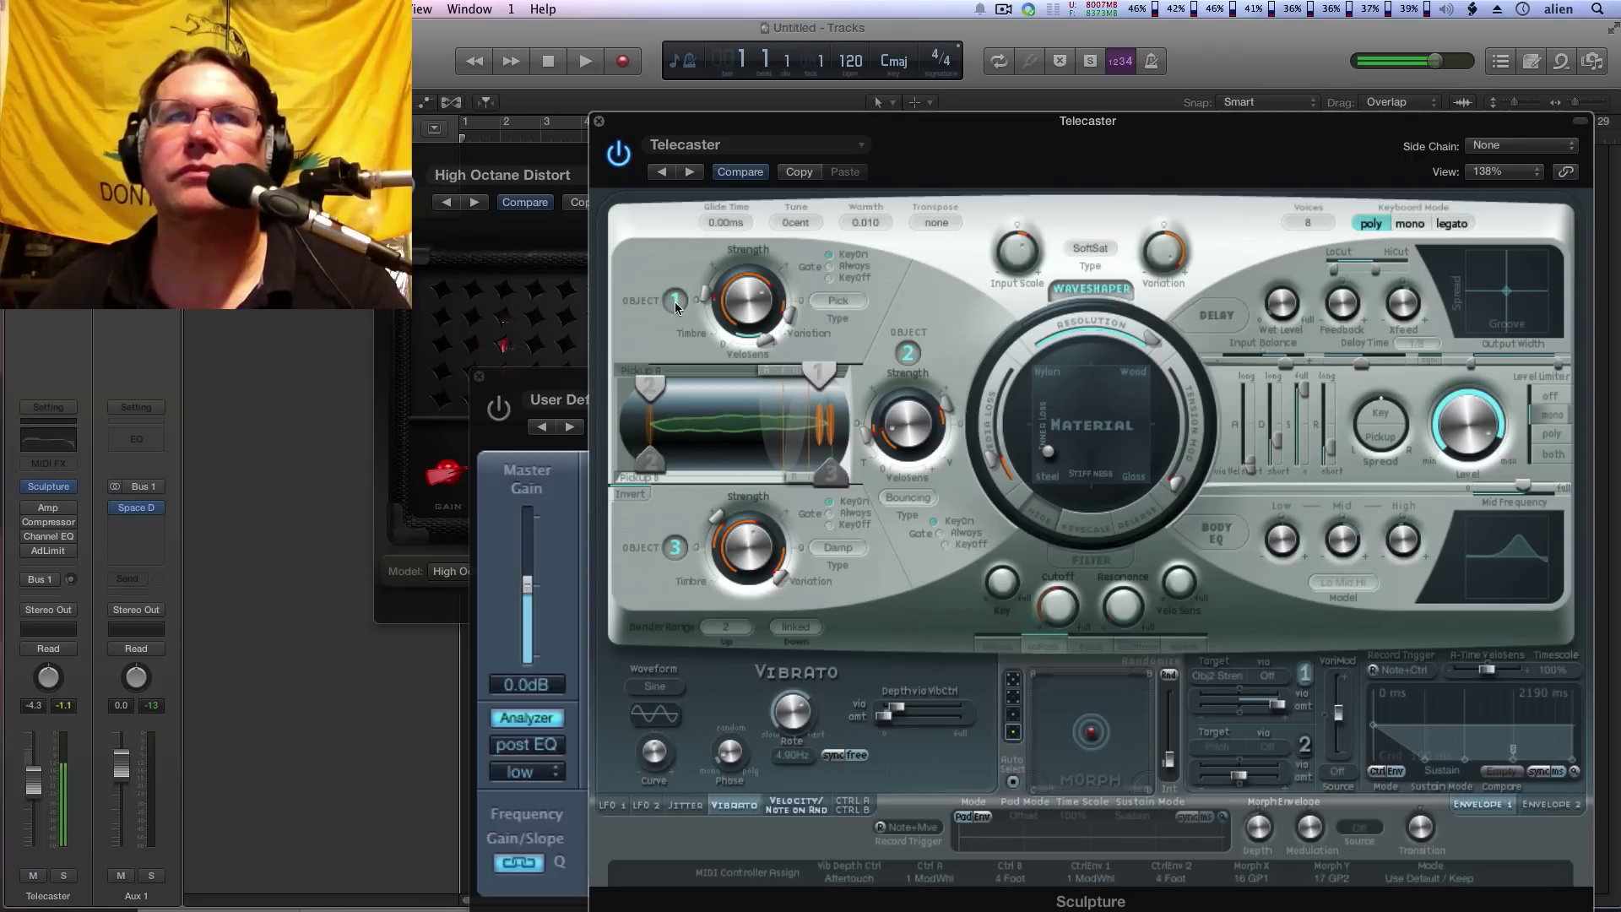
# Close the Sculpture window and re-enable the Amp, Compressor and Channel EQ inserts on the Telecaster channel strip.
pyautogui.click(598, 123)
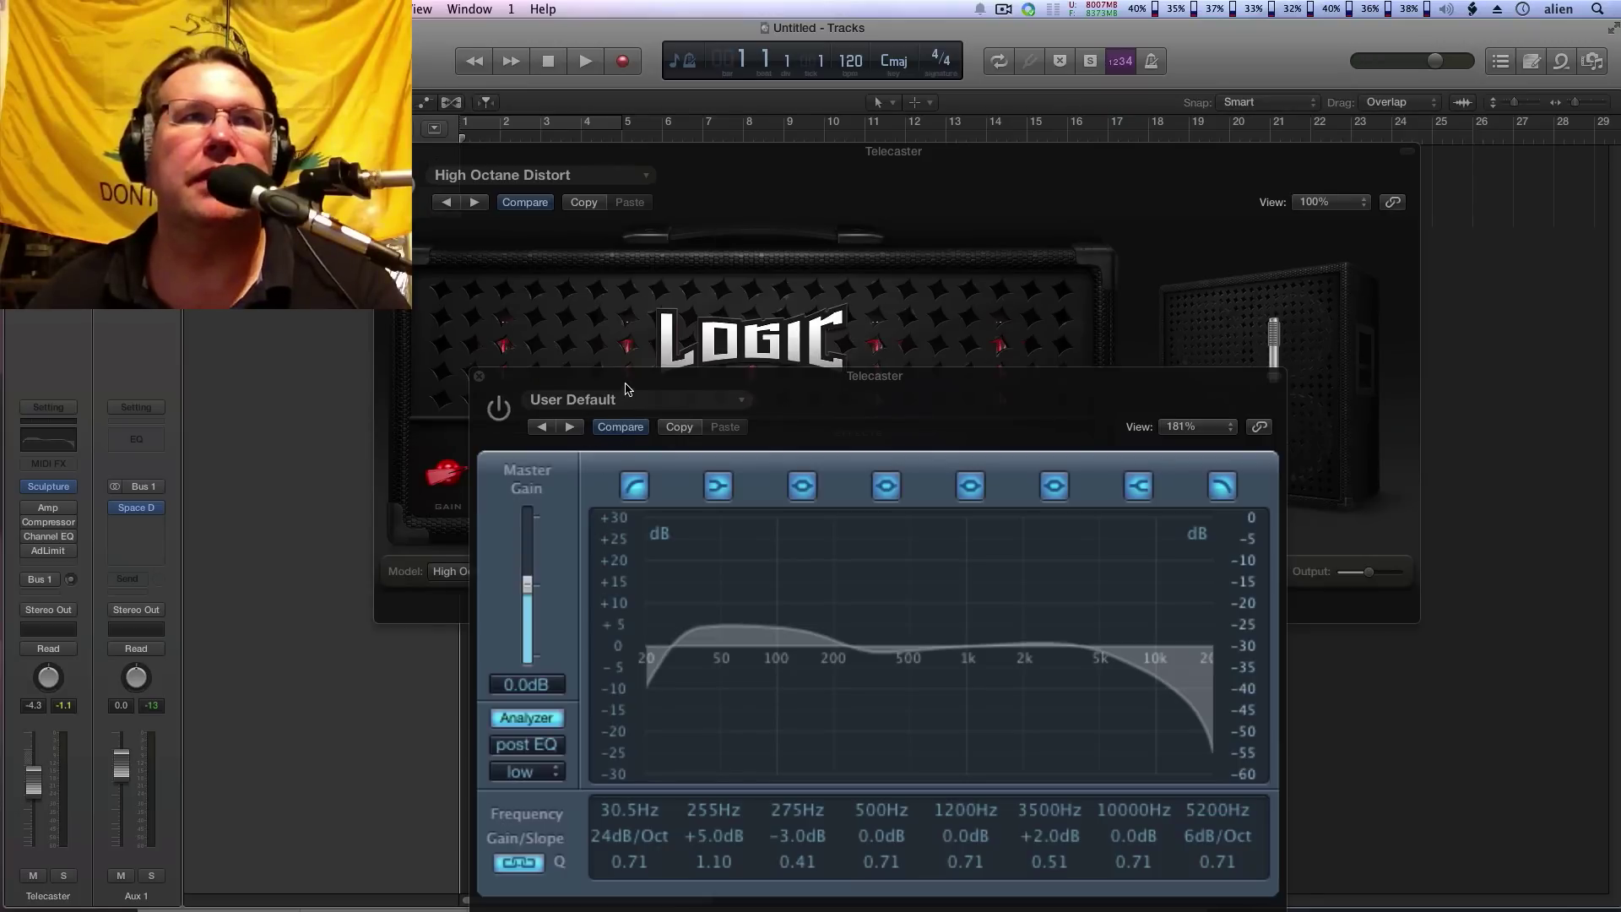
pyautogui.moveTo(28, 513)
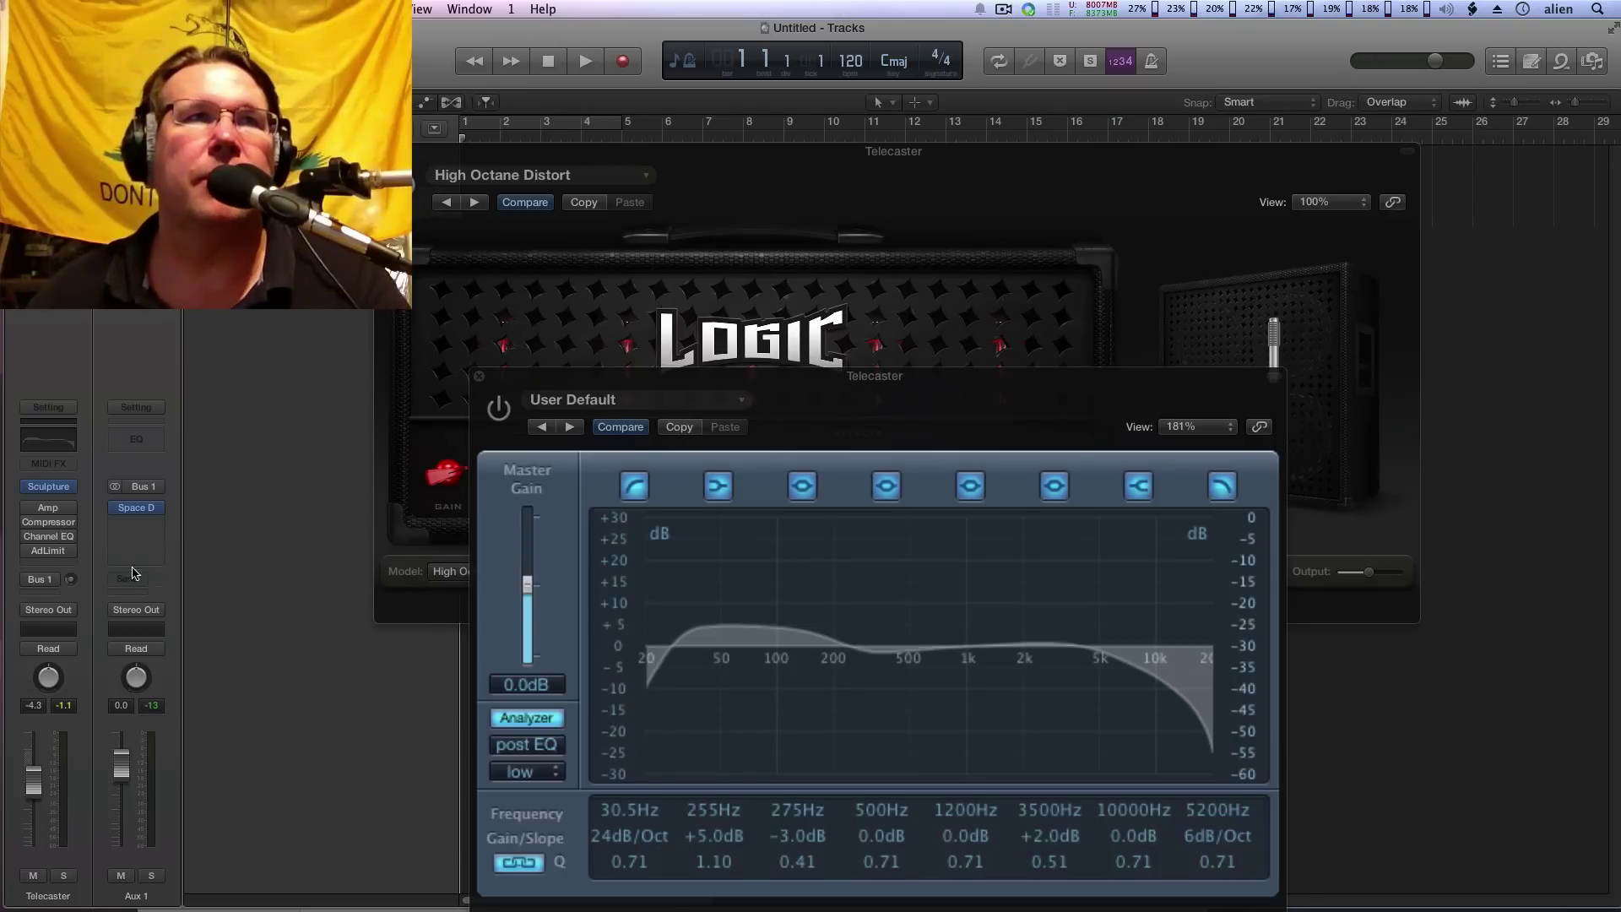
pyautogui.click(28, 510)
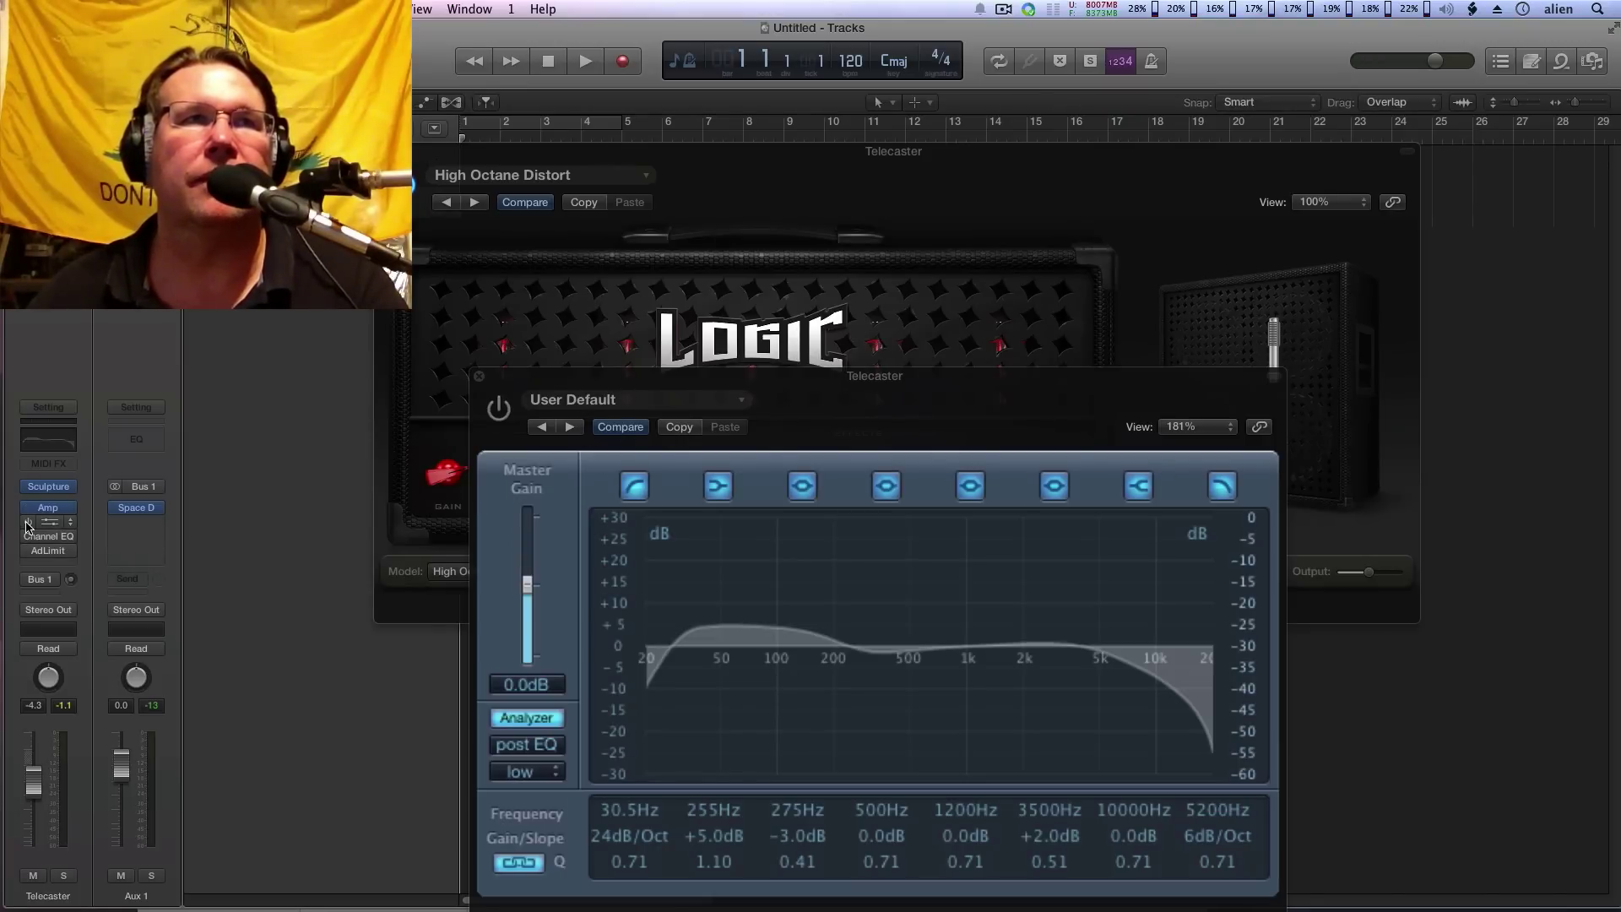
pyautogui.click(28, 522)
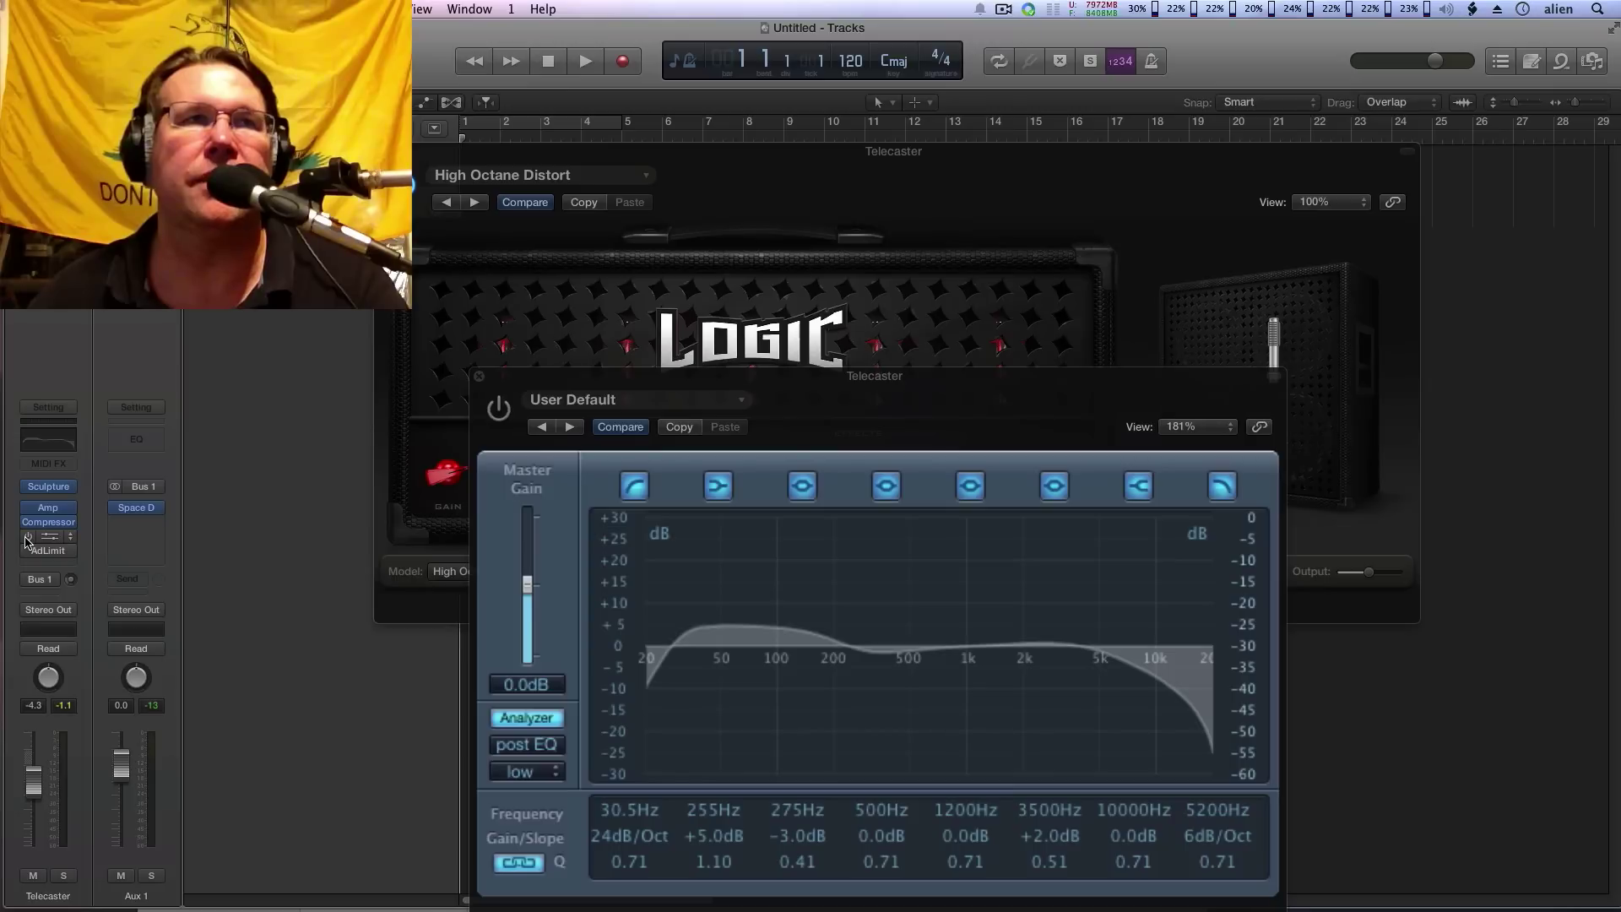
pyautogui.click(28, 537)
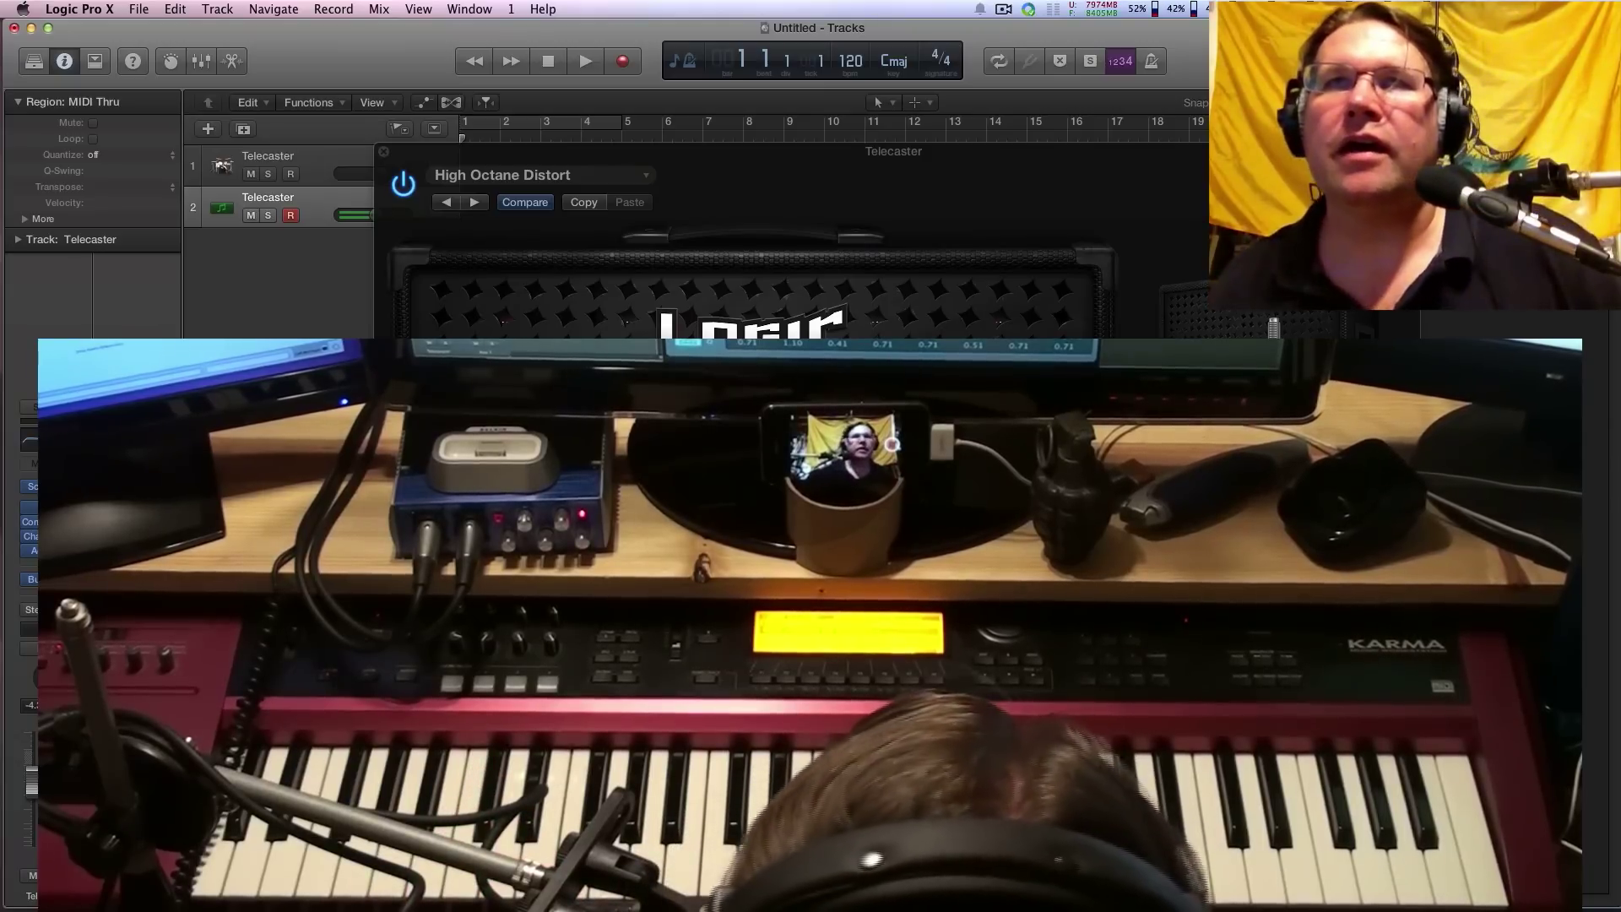
# Reposition the Channel EQ window higher over the Amp Designer window.
pyautogui.moveTo(1098, 376); pyautogui.dragTo(1102, 329)
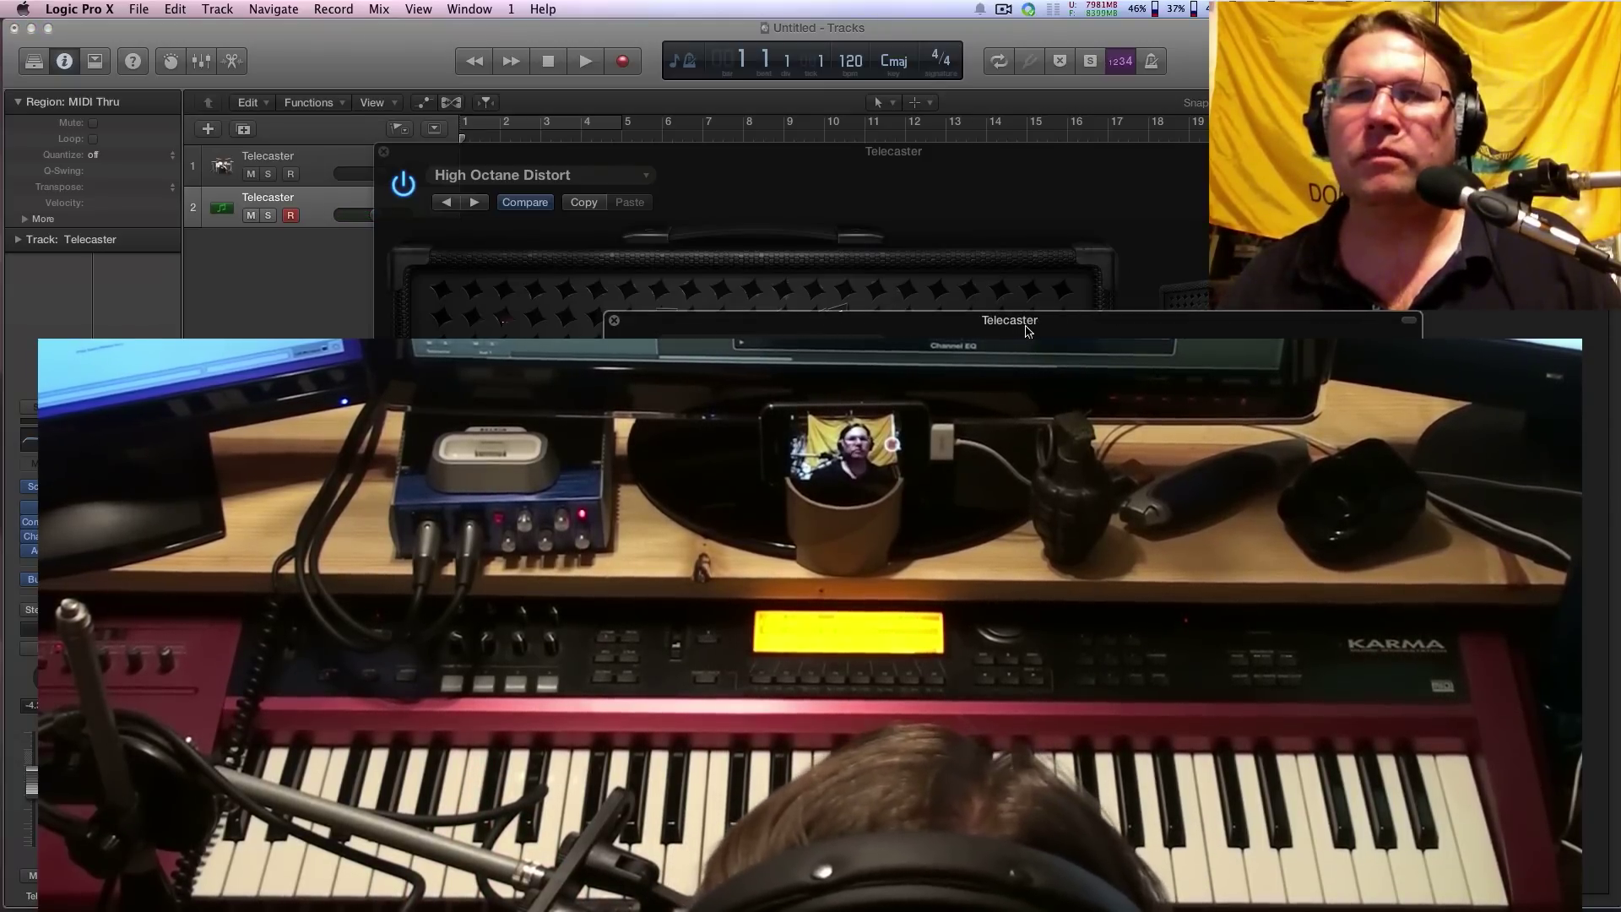
pyautogui.moveTo(1018, 327); pyautogui.dragTo(1033, 316)
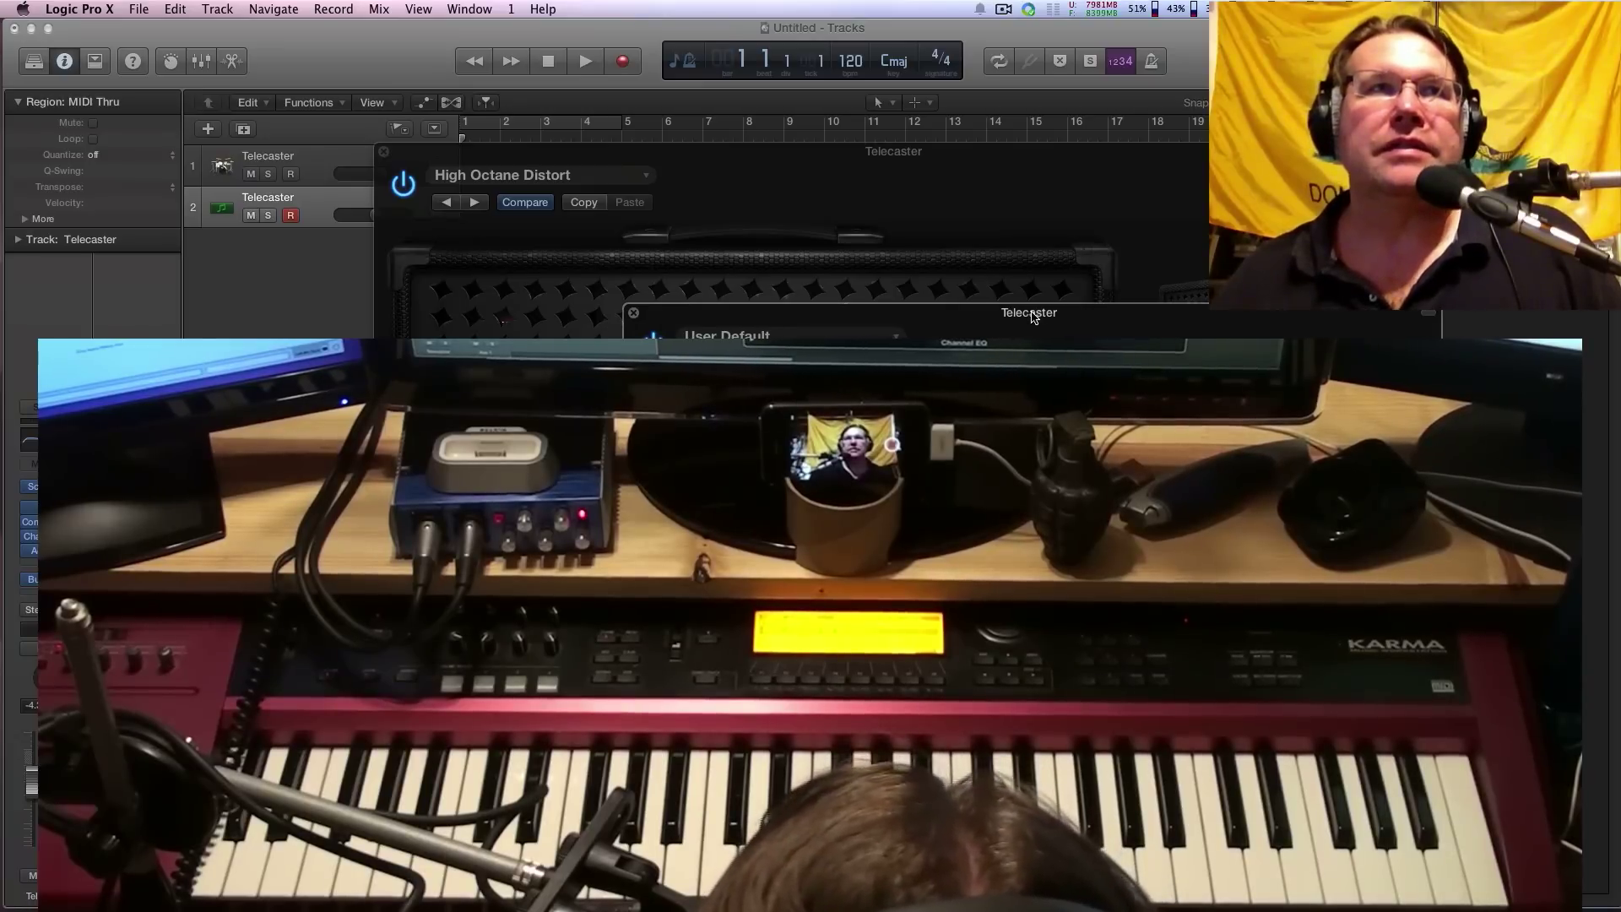